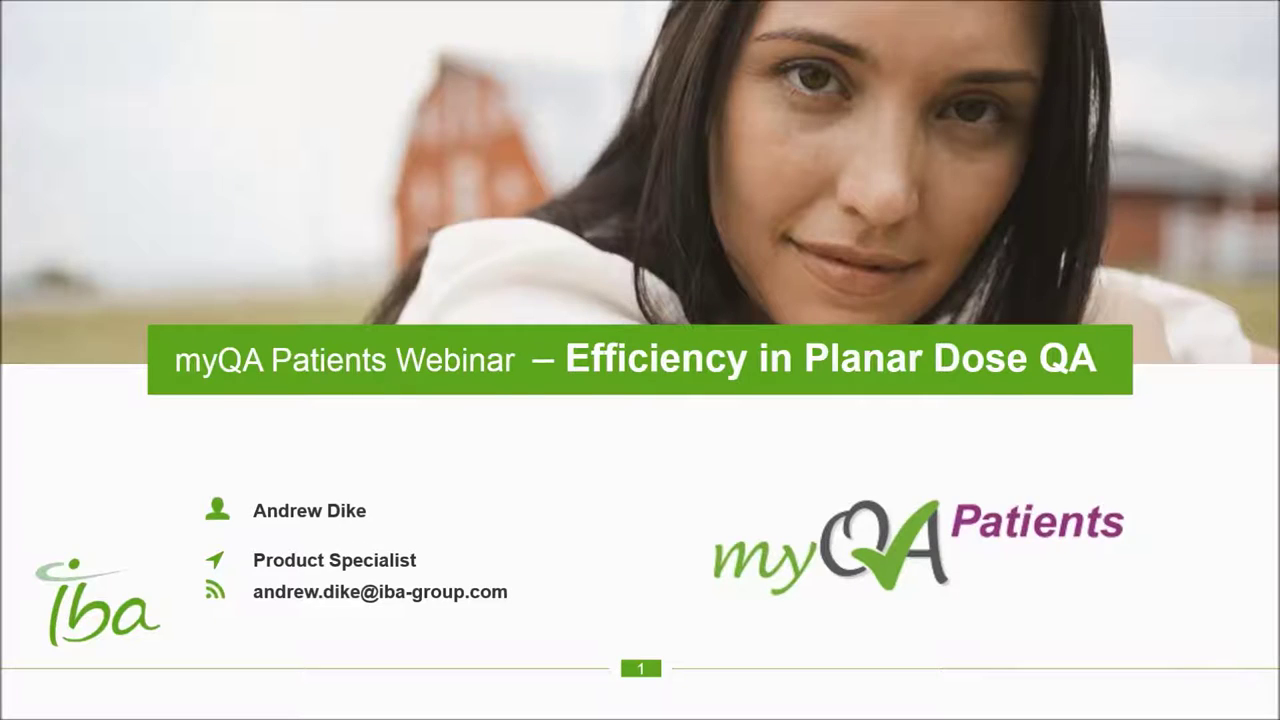
pyautogui.press('Right')
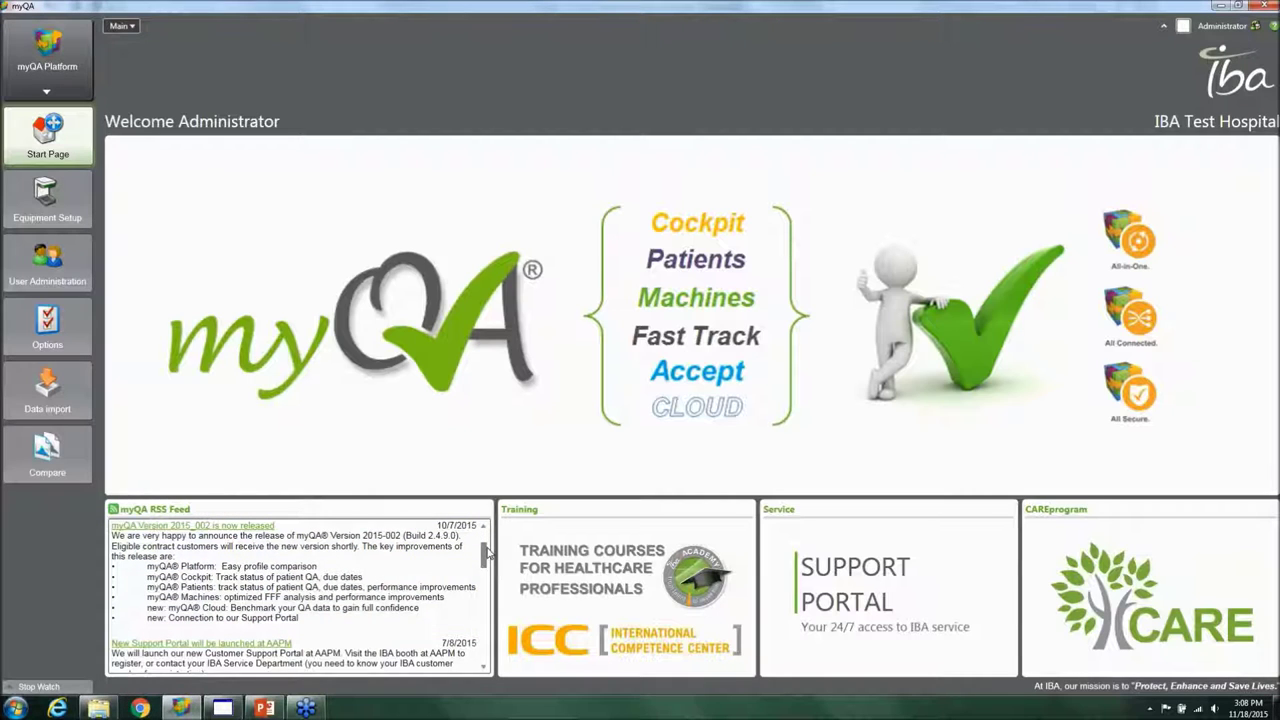
pyautogui.scroll(-3, 487, 565)
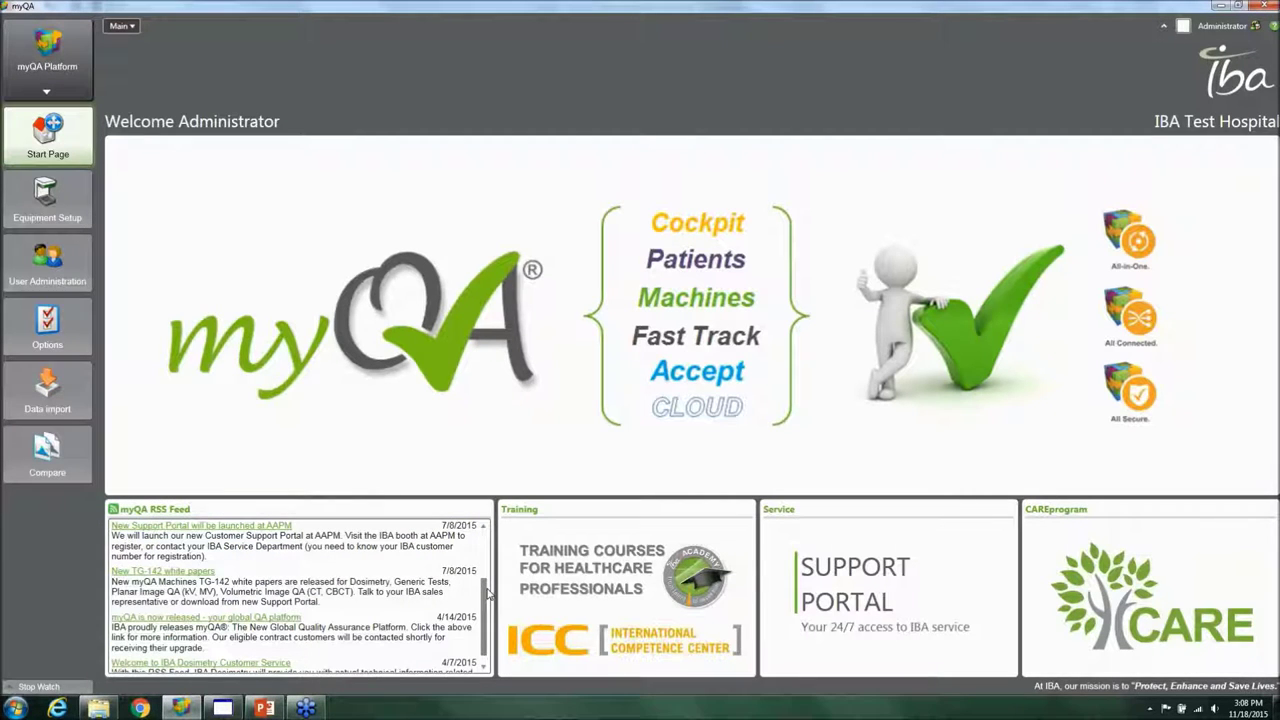
pyautogui.scroll(5, 487, 593)
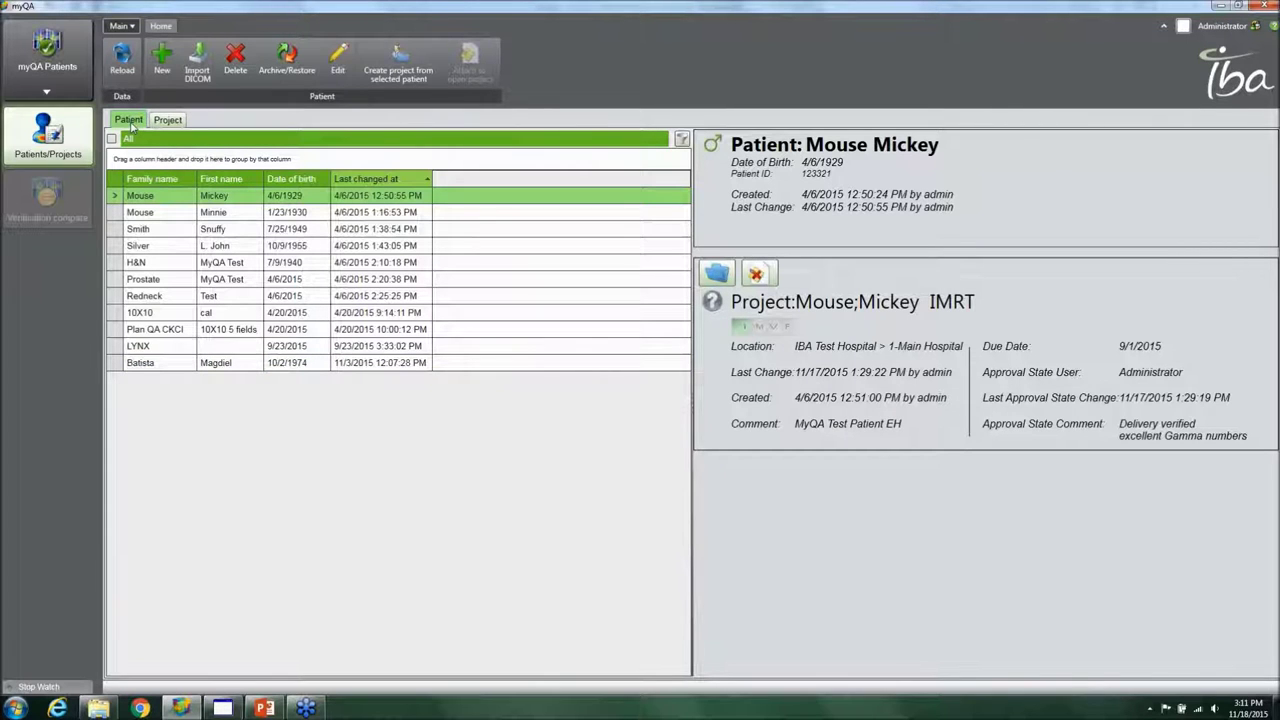
# Check the project list and return to the patient list
pyautogui.click(167, 121)
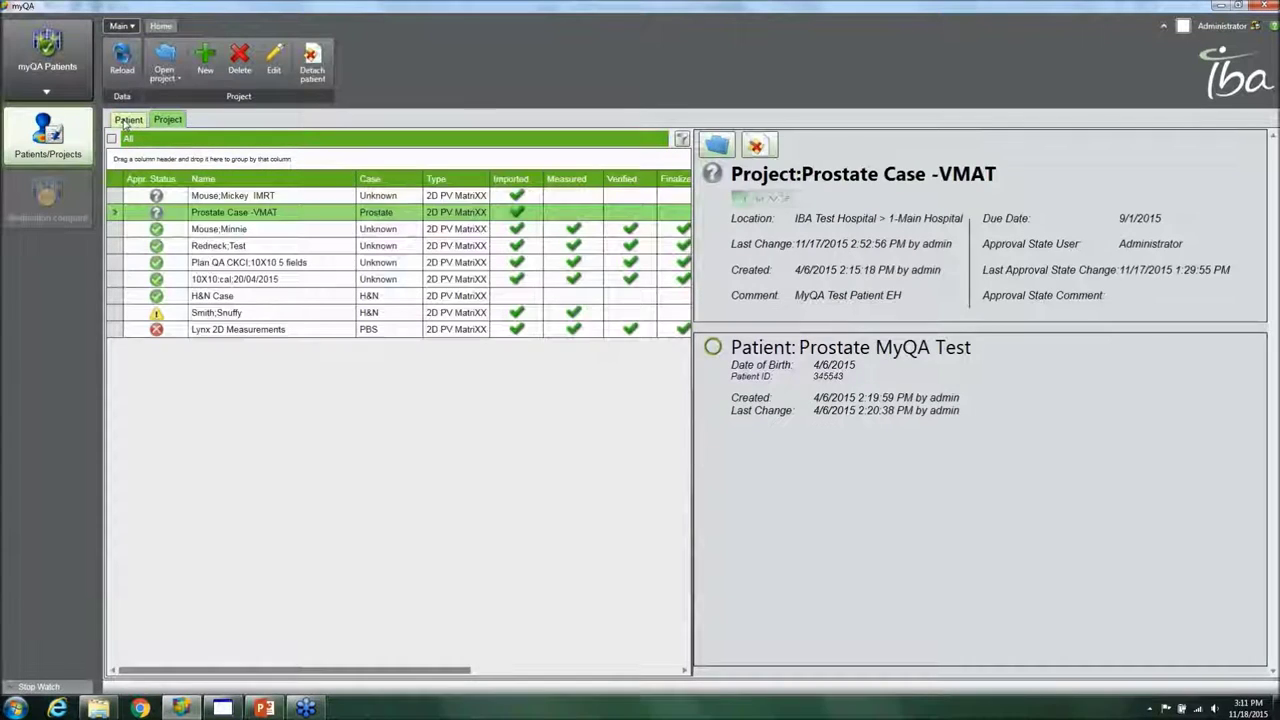
pyautogui.click(125, 121)
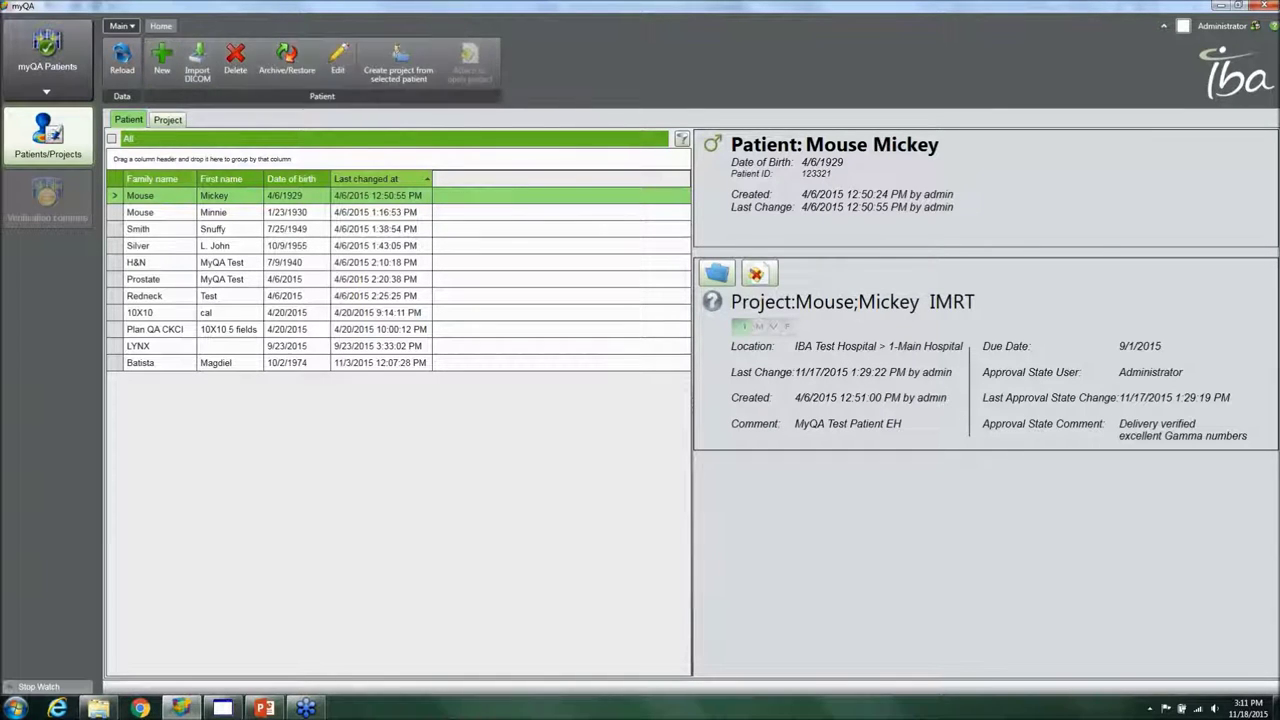
# Start a new patient record and enter the patient's ID, family name and first name
pyautogui.click(160, 62)
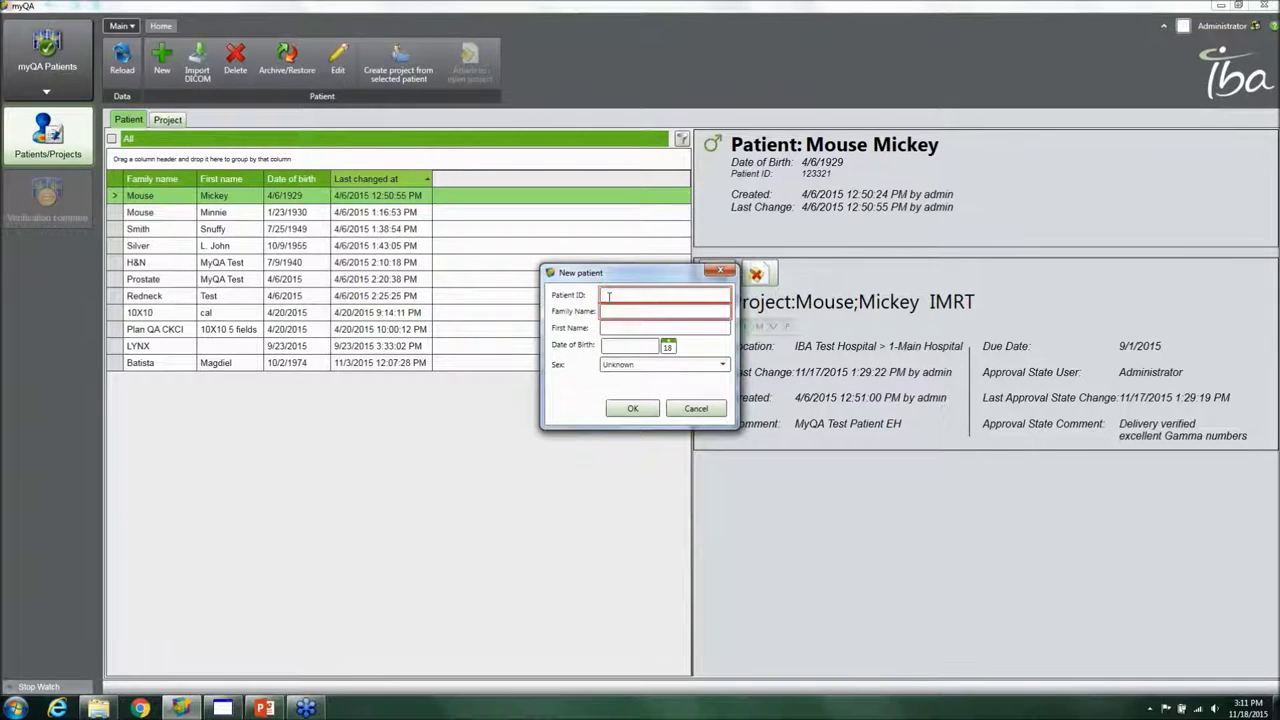
pyautogui.write('1284')
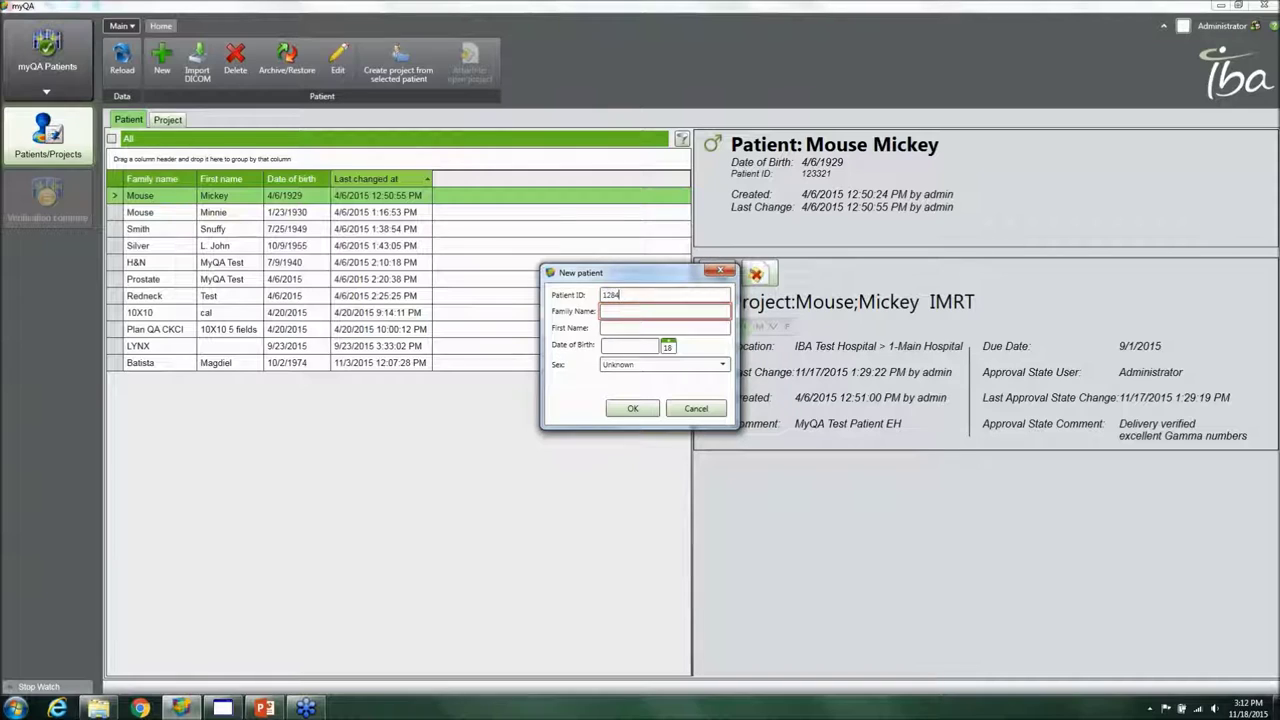
pyautogui.write('Smith')
pyautogui.click(625, 327)
pyautogui.write('John')
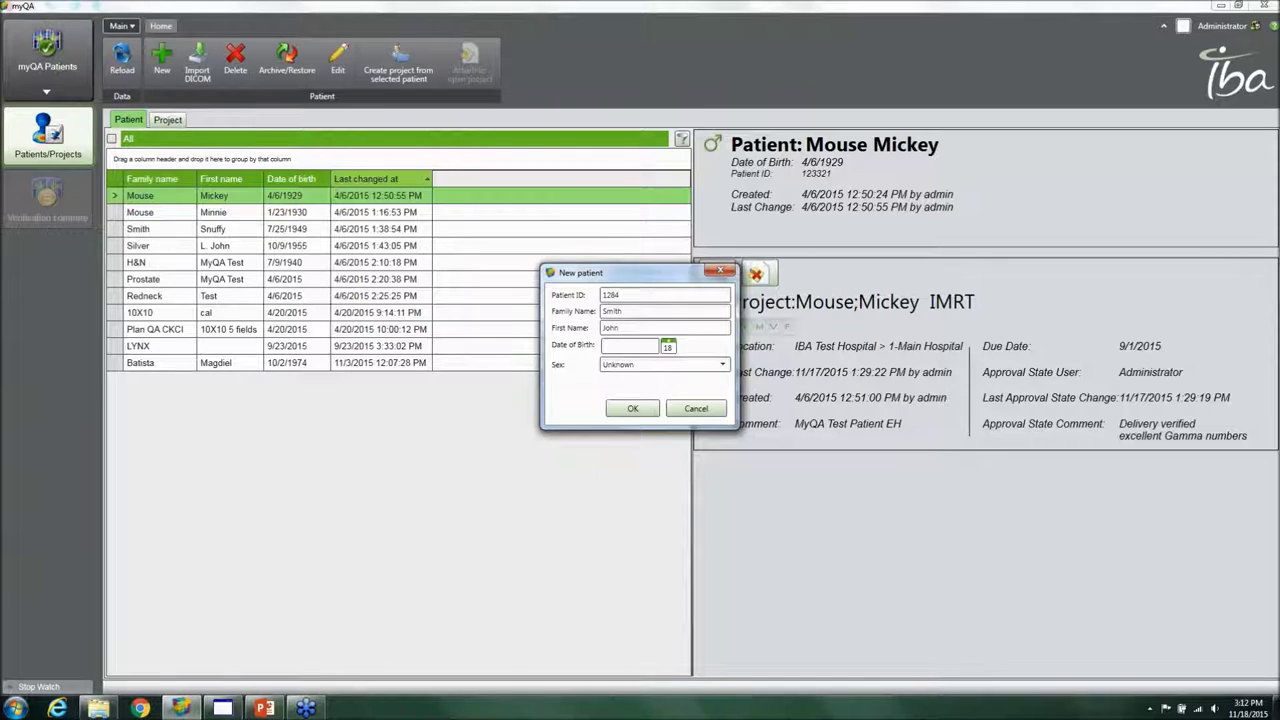
# Enter the new patient's date of birth, set the sex to Male and save the record
pyautogui.click(645, 346)
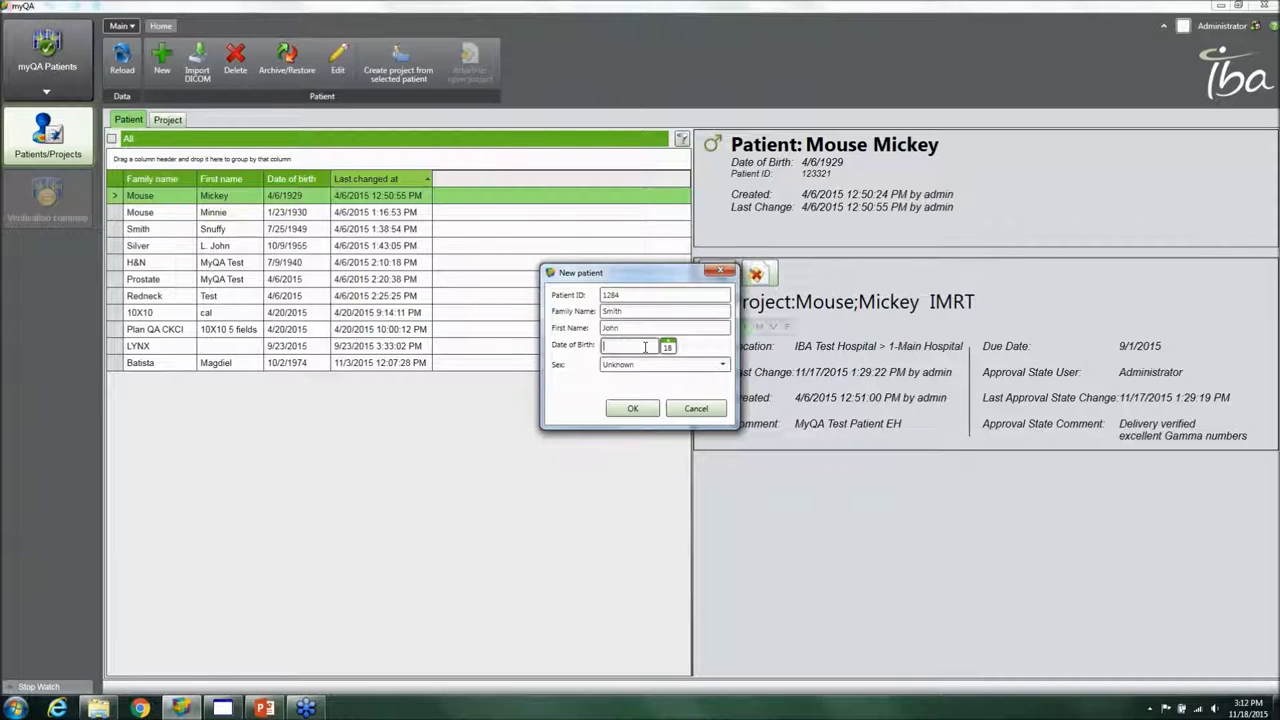
pyautogui.write('04/')
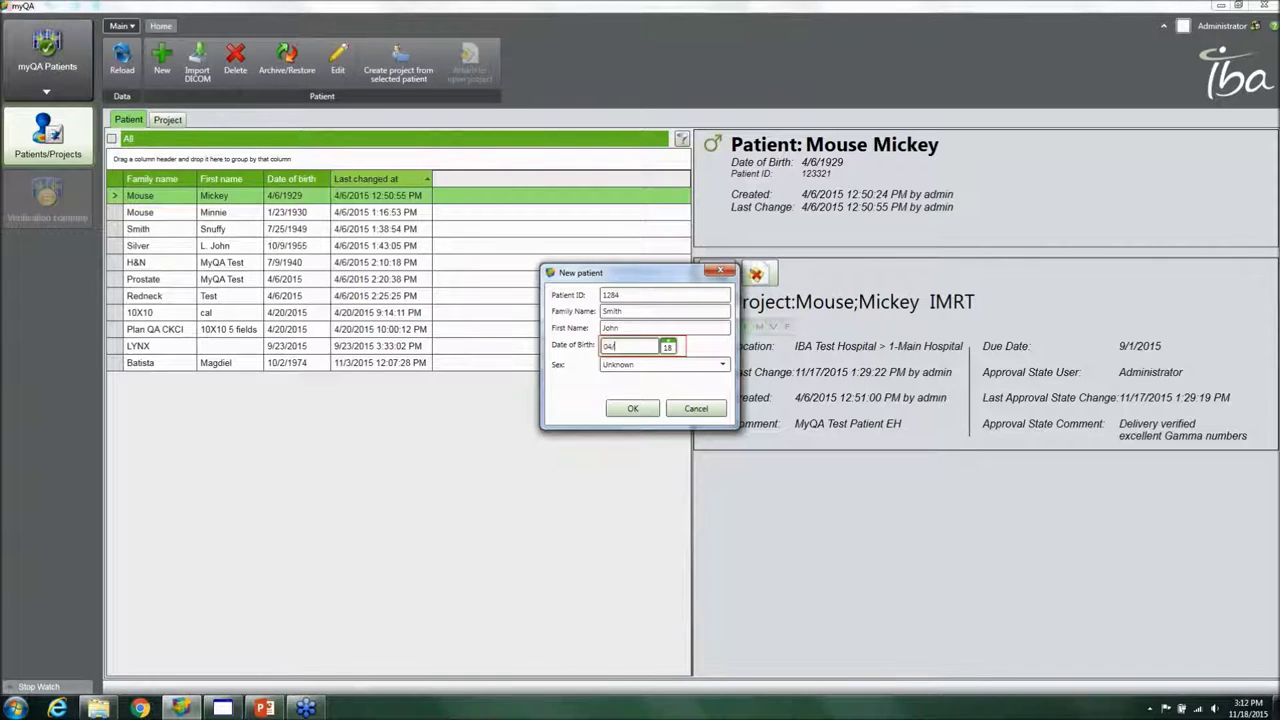
pyautogui.write('18/1952')
pyautogui.click(625, 368)
pyautogui.click(637, 388)
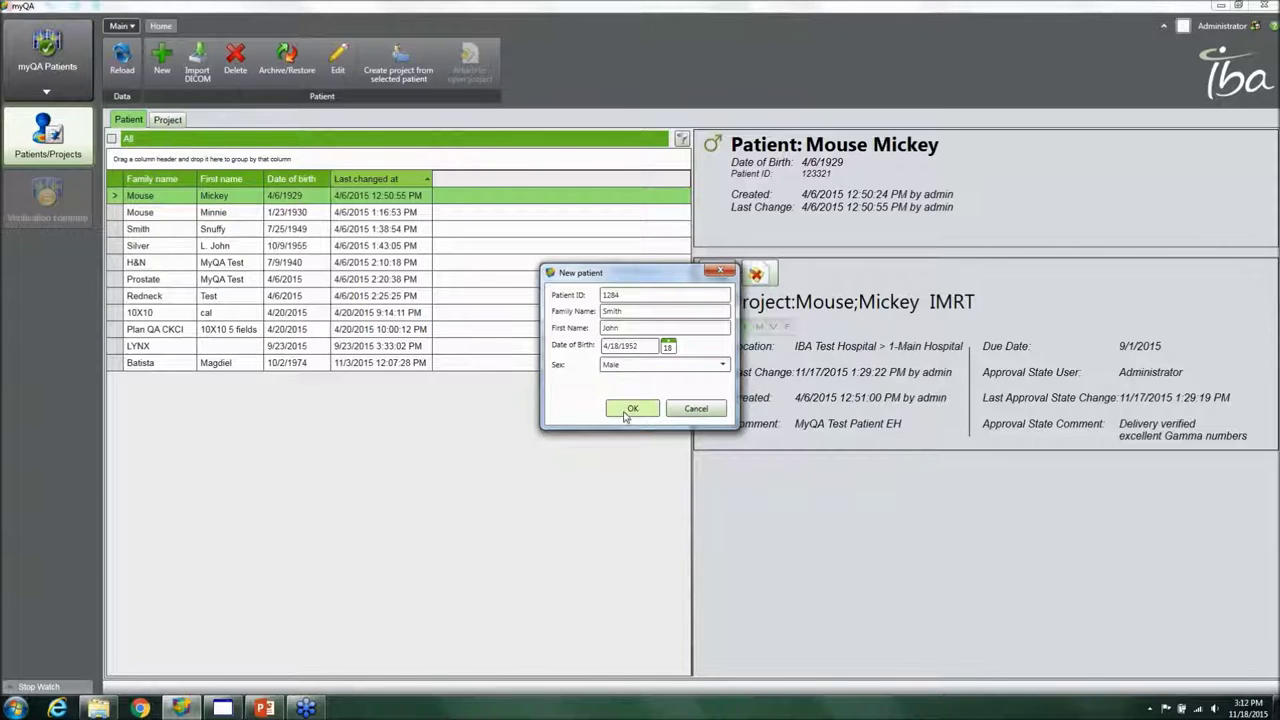
pyautogui.click(632, 411)
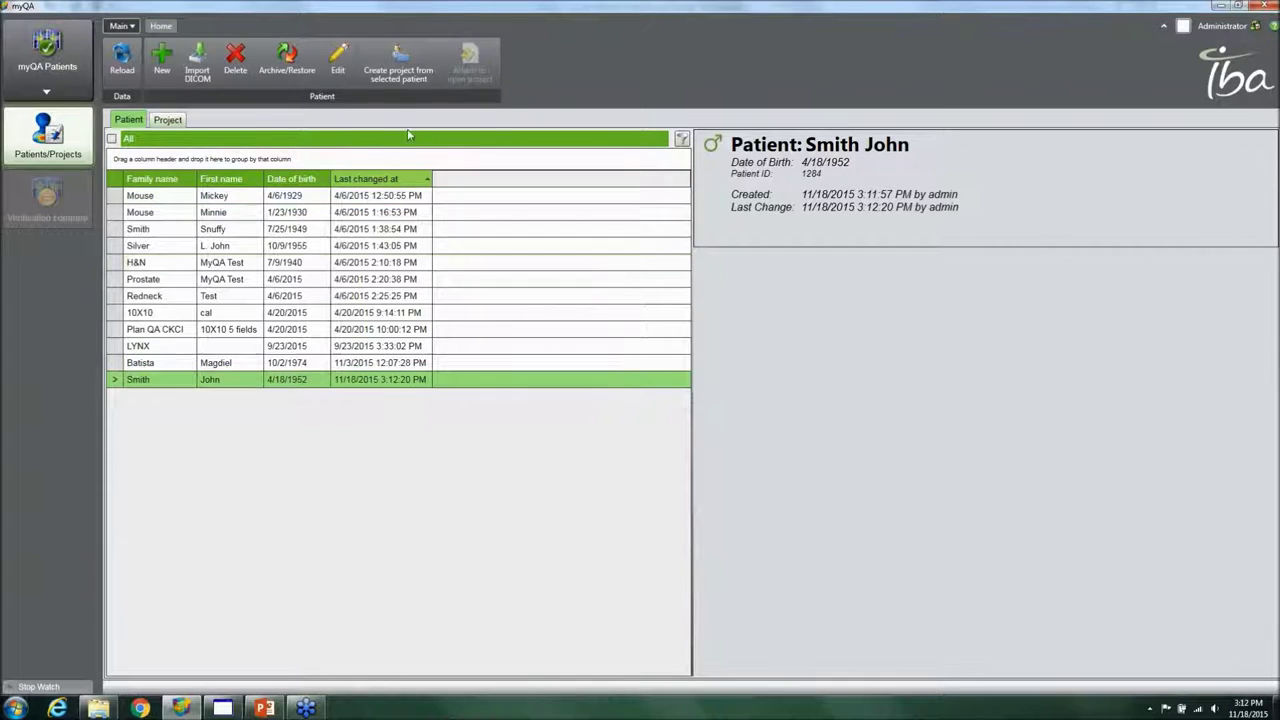
# Create a project from the newly added patient and edit it to set the study case to H&N
pyautogui.click(405, 80)
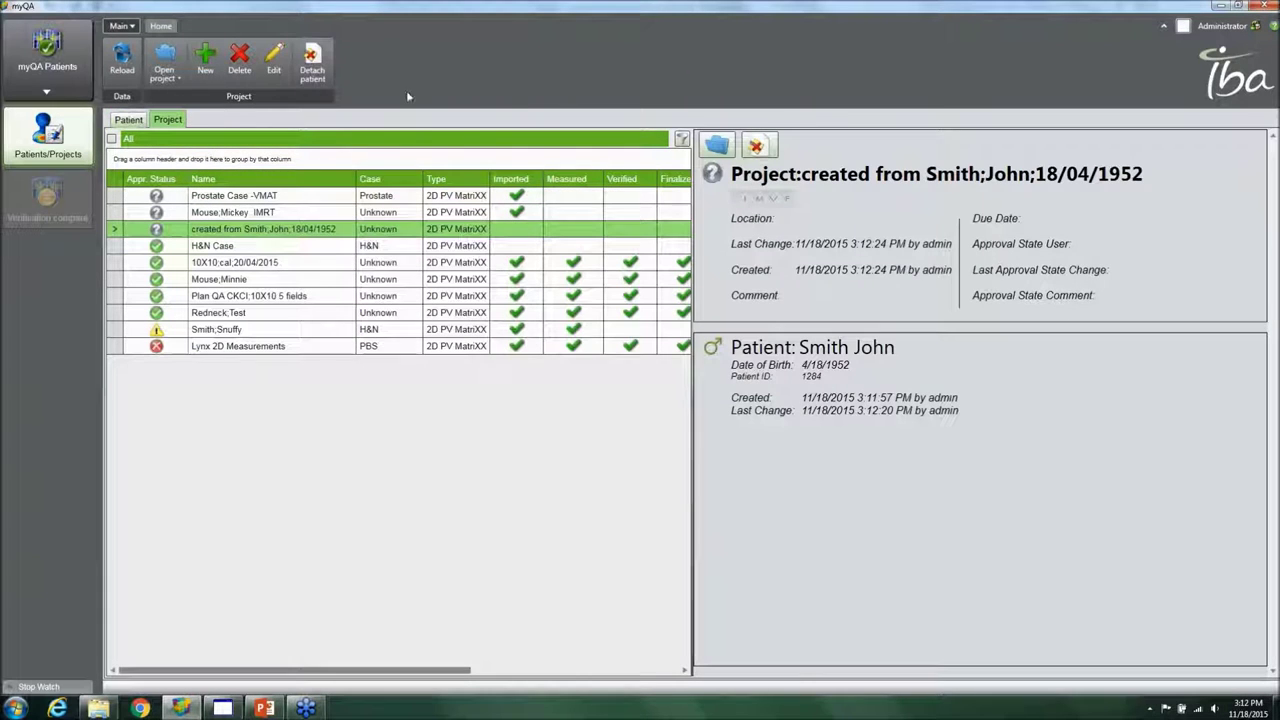
pyautogui.click(274, 70)
pyautogui.click(647, 322)
pyautogui.click(722, 318)
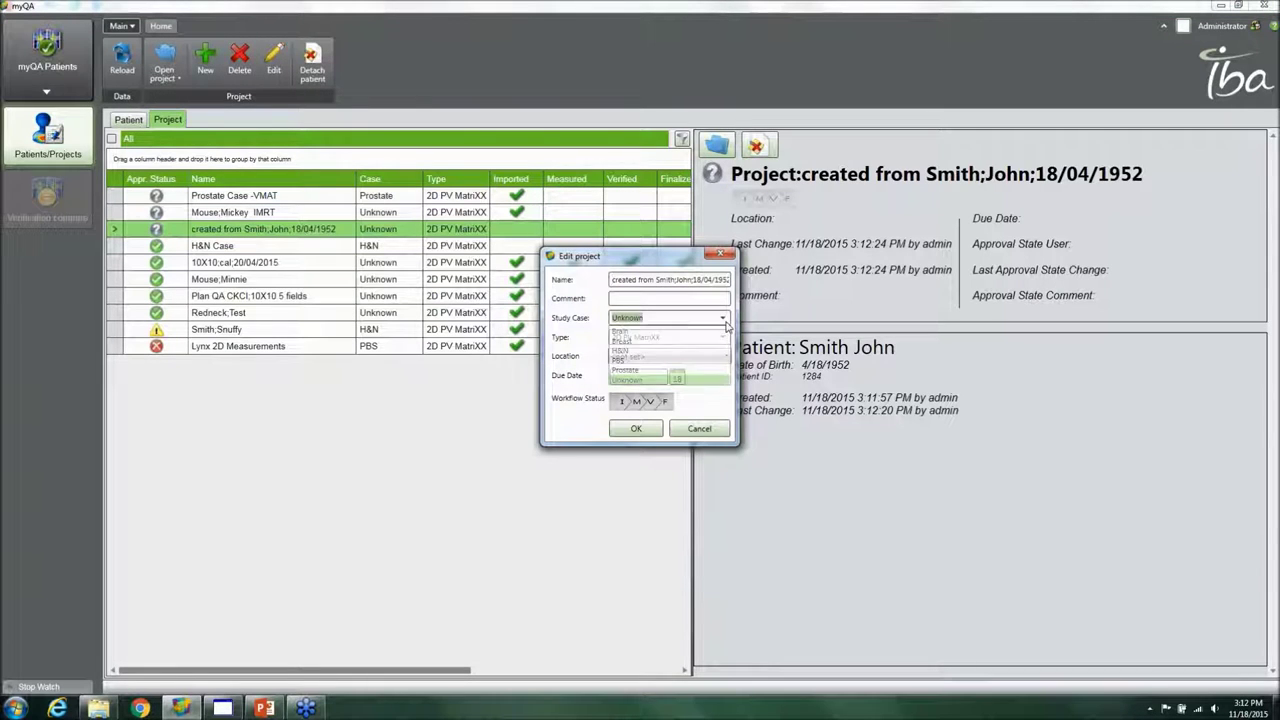
pyautogui.click(652, 352)
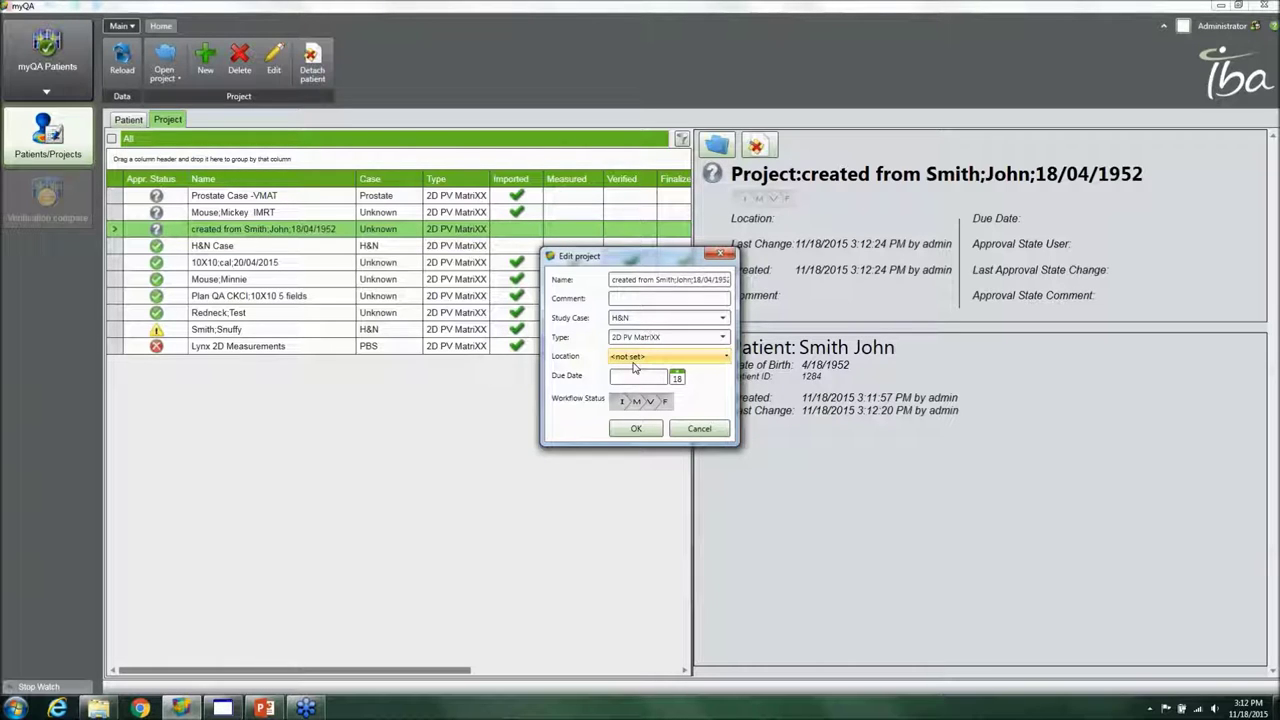
# Set the project's location to Sat 1 and its due date to 12/10/2015, and save the project edits
pyautogui.click(637, 358)
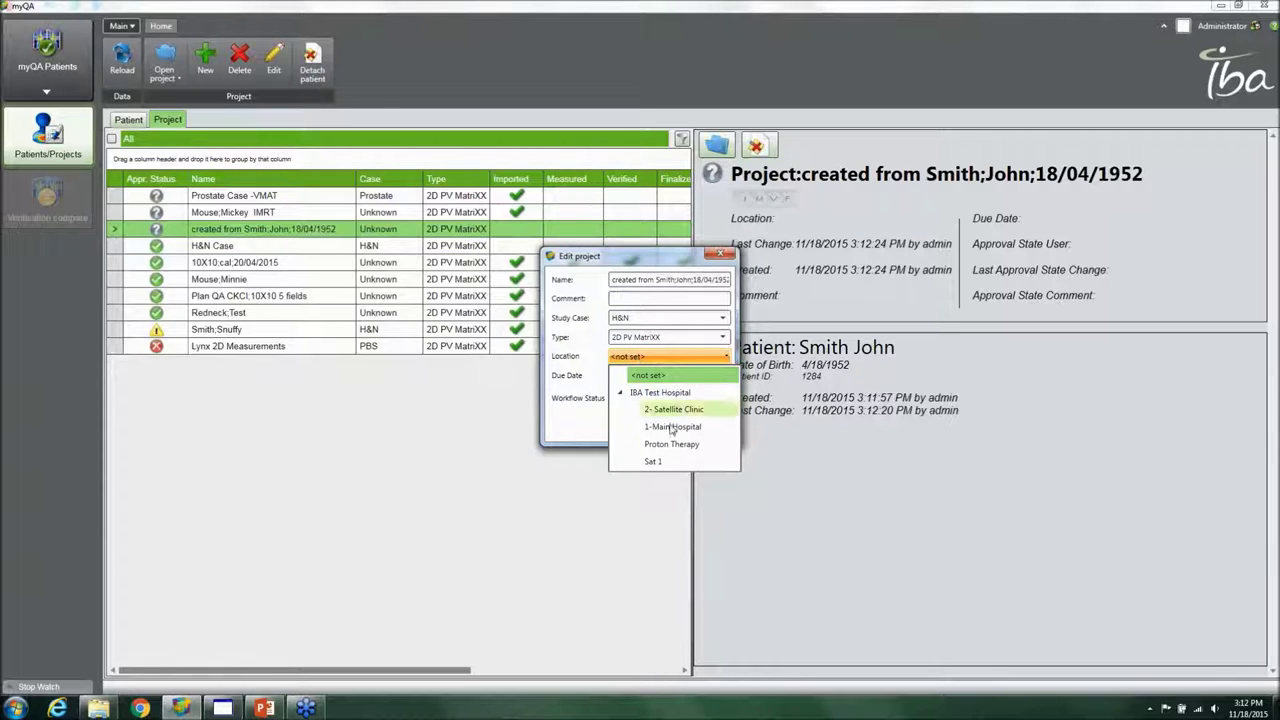
pyautogui.click(673, 464)
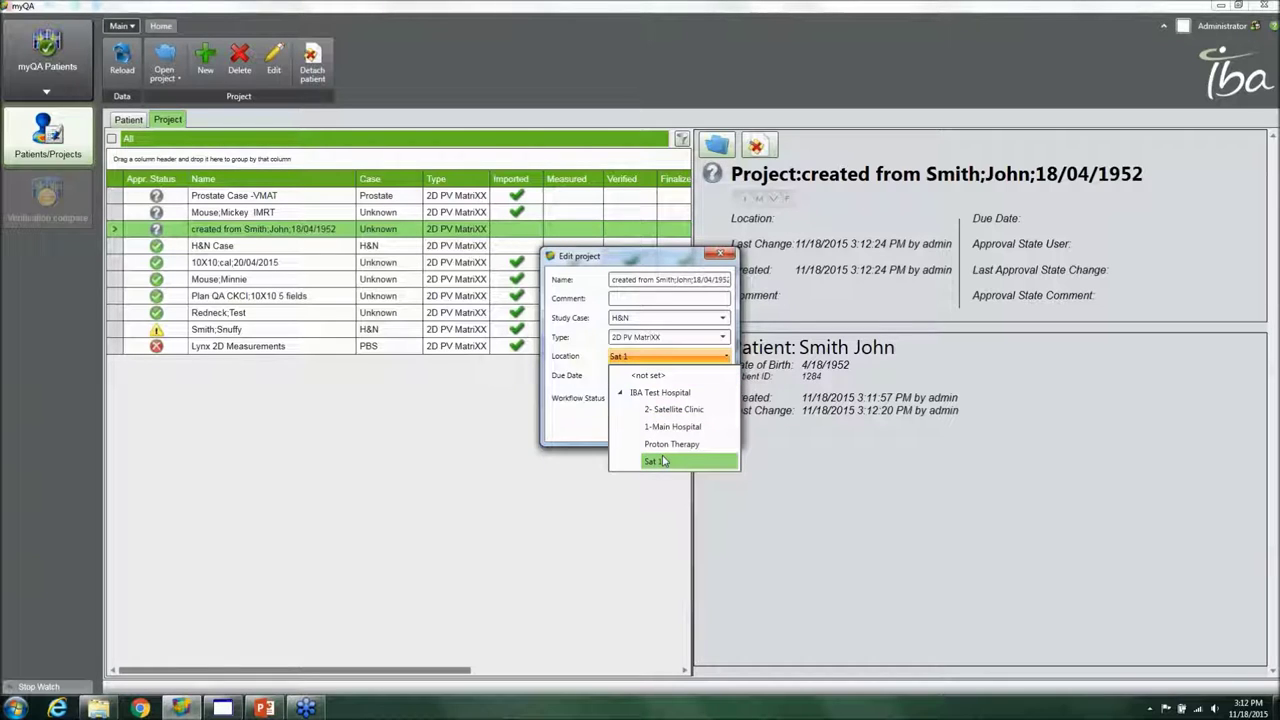
pyautogui.click(568, 408)
pyautogui.click(636, 376)
pyautogui.click(677, 378)
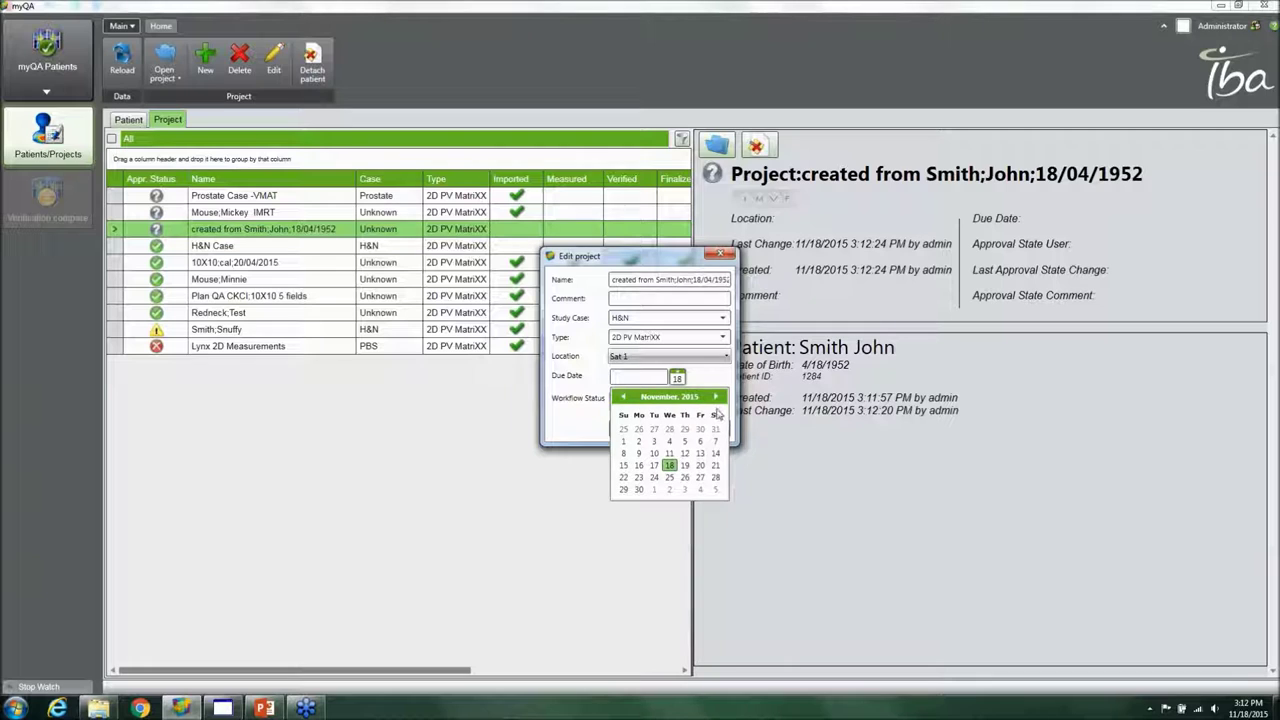
pyautogui.click(715, 398)
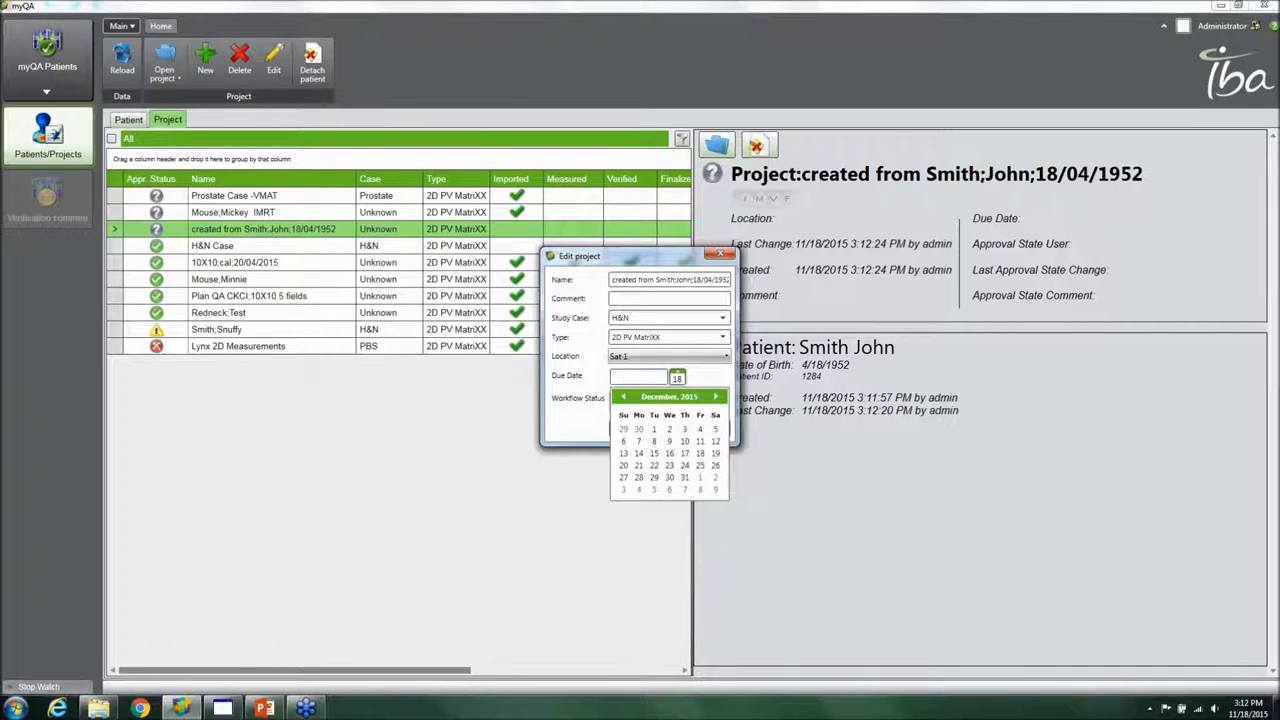
pyautogui.click(685, 442)
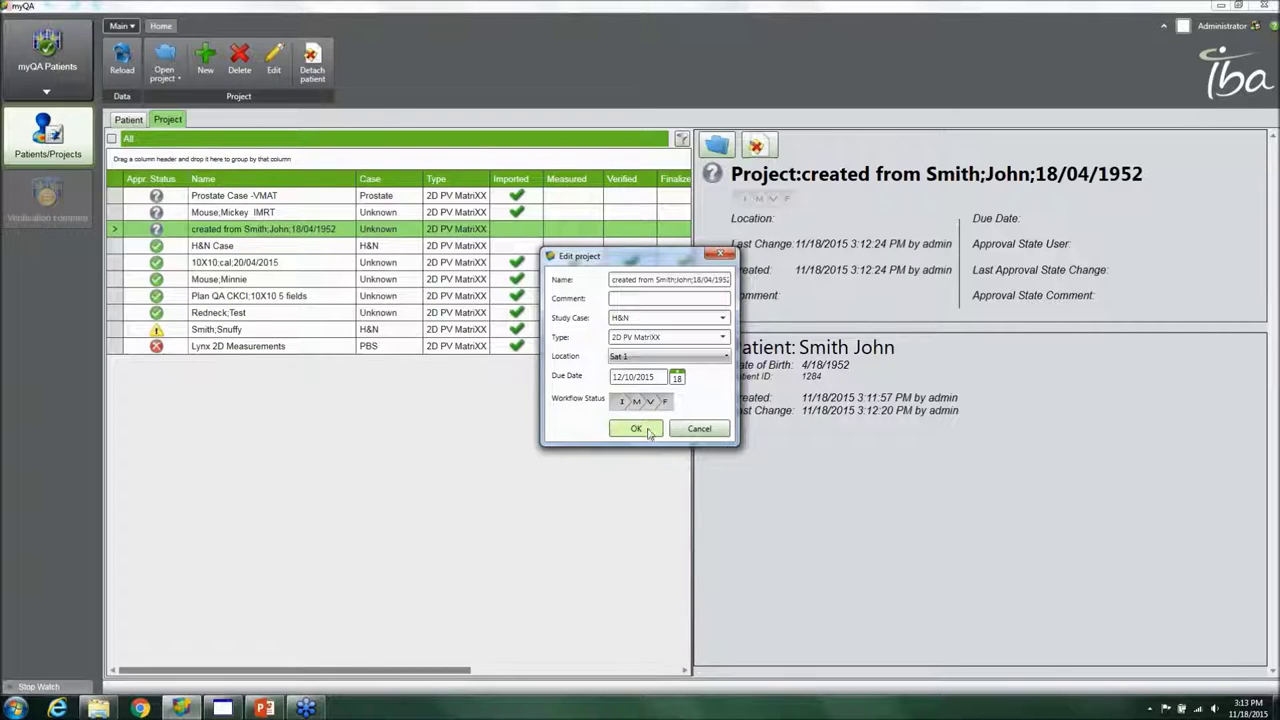
pyautogui.click(643, 430)
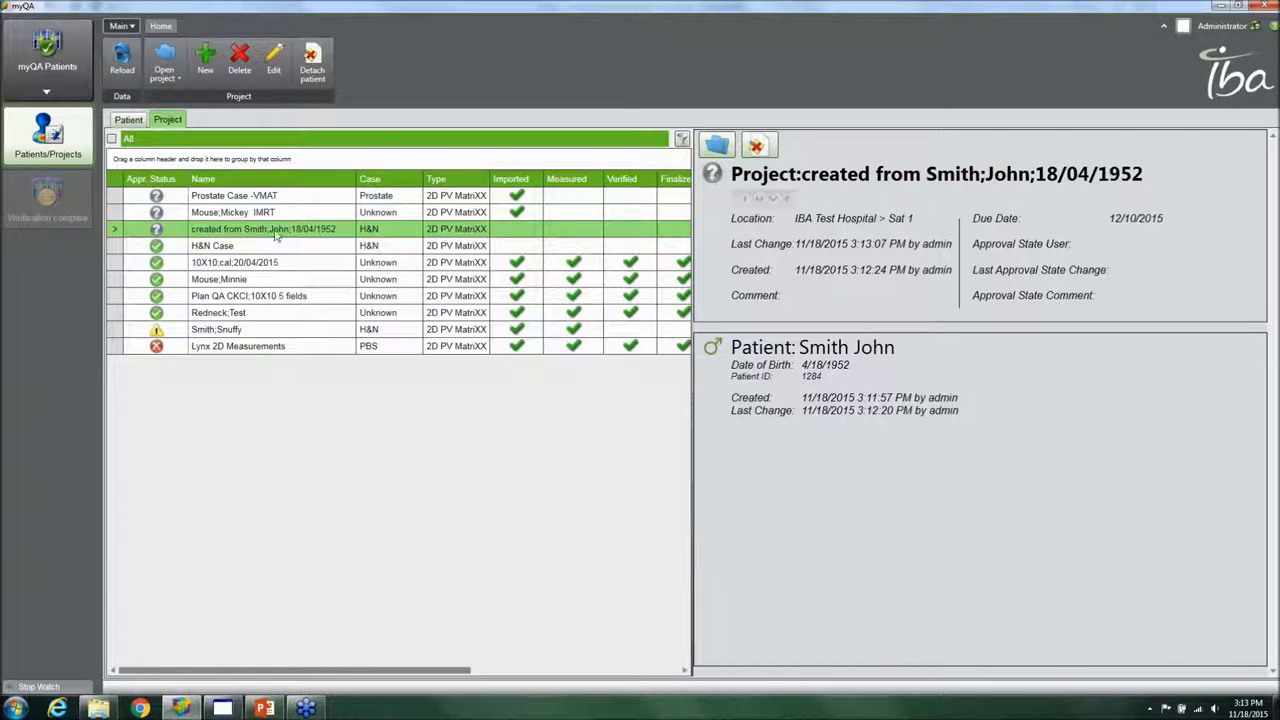
# Open the new patient's project and view the formats offered for importing a new field into the Import folder
pyautogui.doubleClick(327, 233)
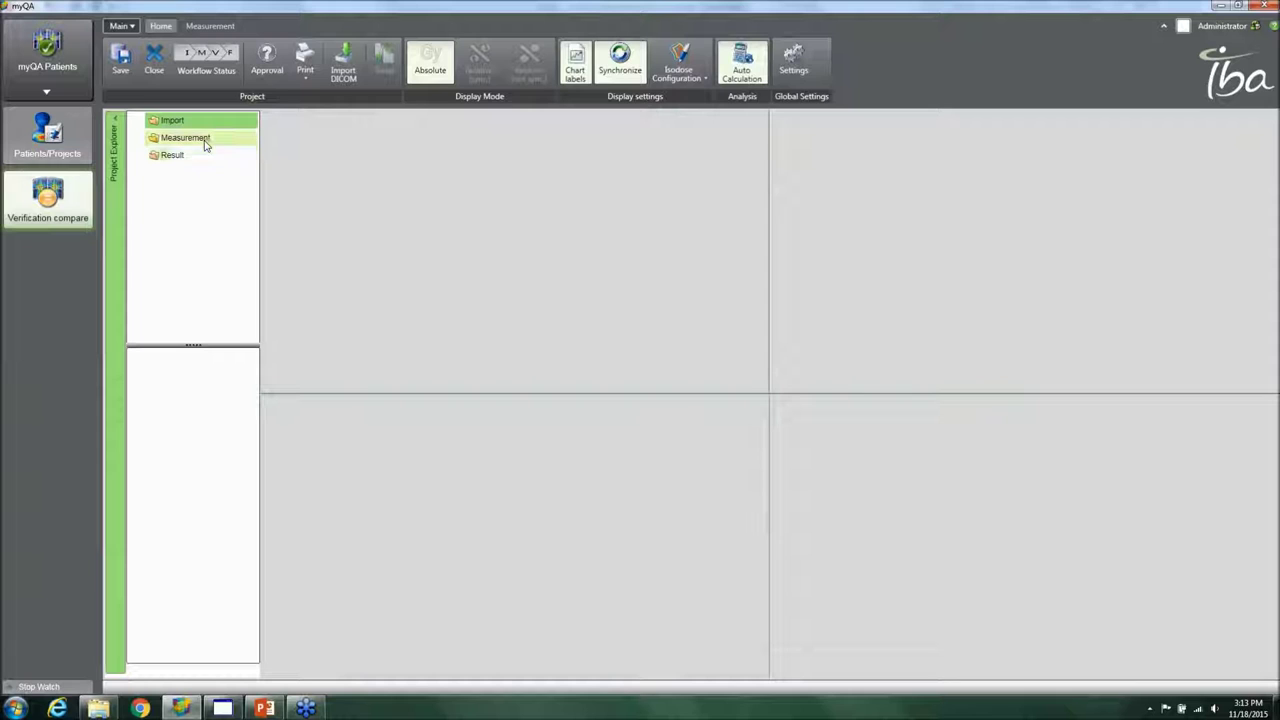
pyautogui.click(200, 126)
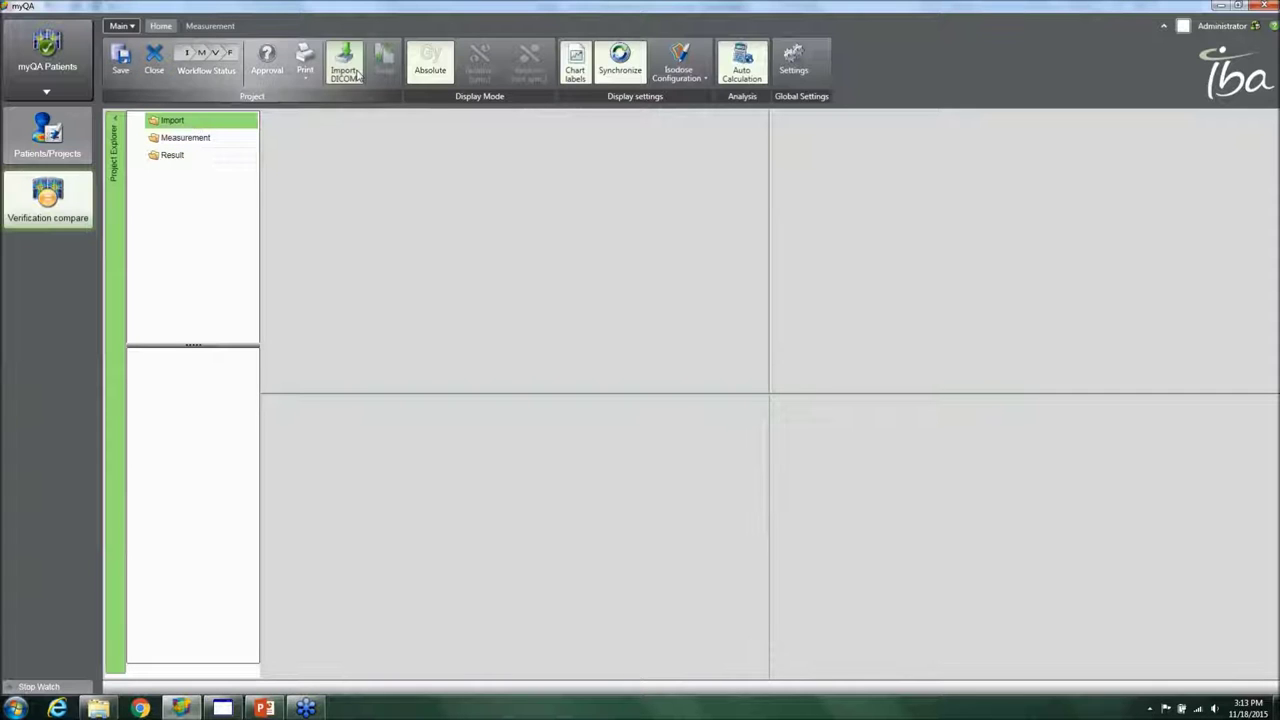
pyautogui.rightClick(190, 122)
pyautogui.moveTo(240, 189)
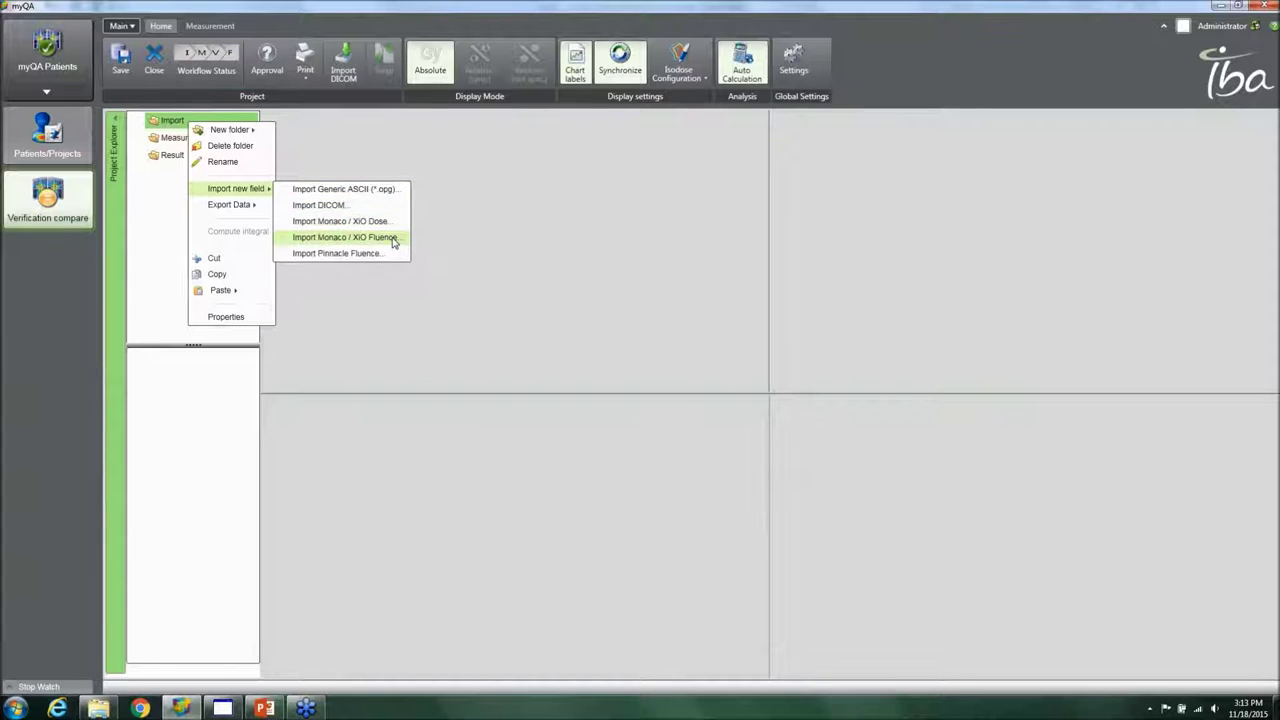
pyautogui.click(341, 293)
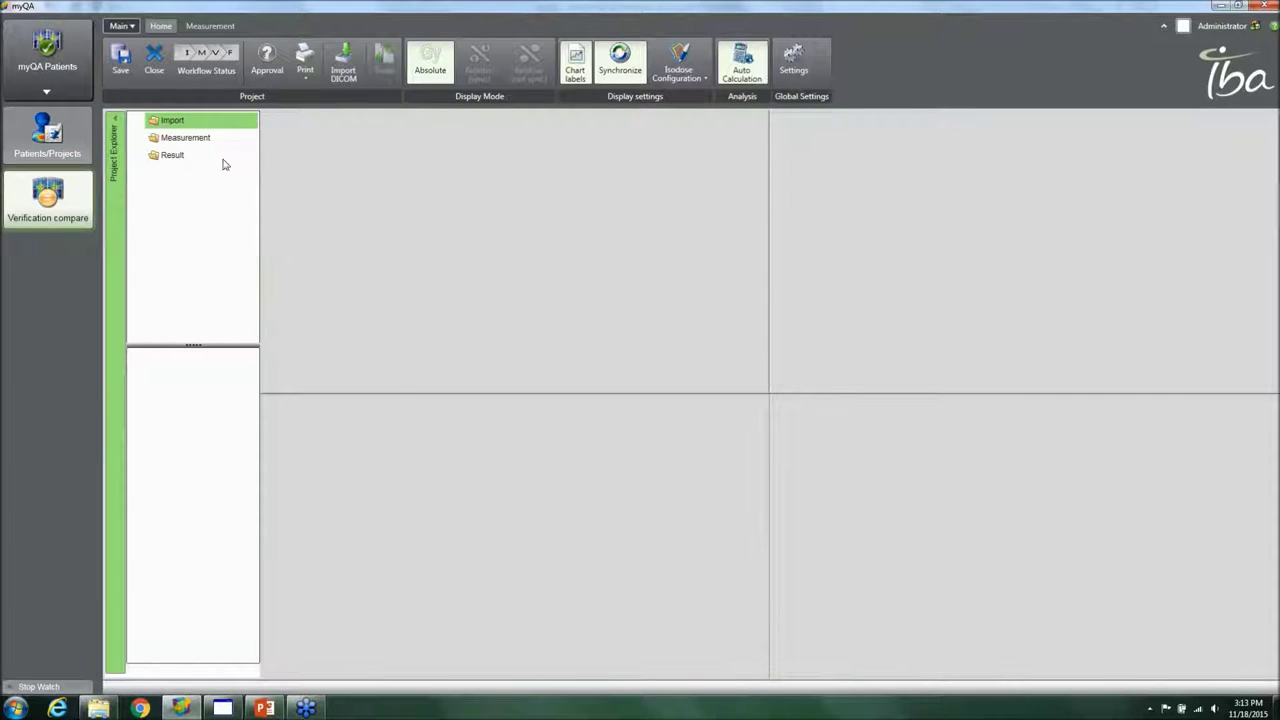
# Start a DICOM import and review its Query / Retrieve, Listening and DICOMDIR sources
pyautogui.click(341, 76)
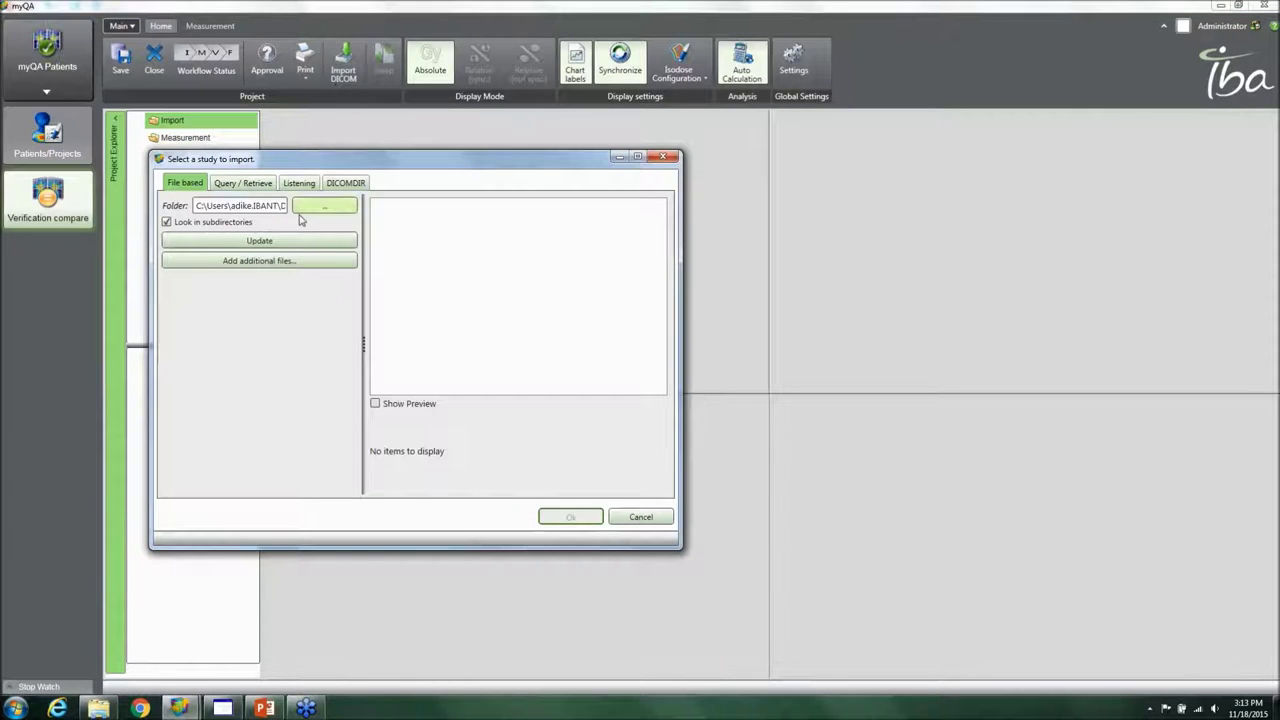
pyautogui.moveTo(261, 168); pyautogui.dragTo(405, 172)
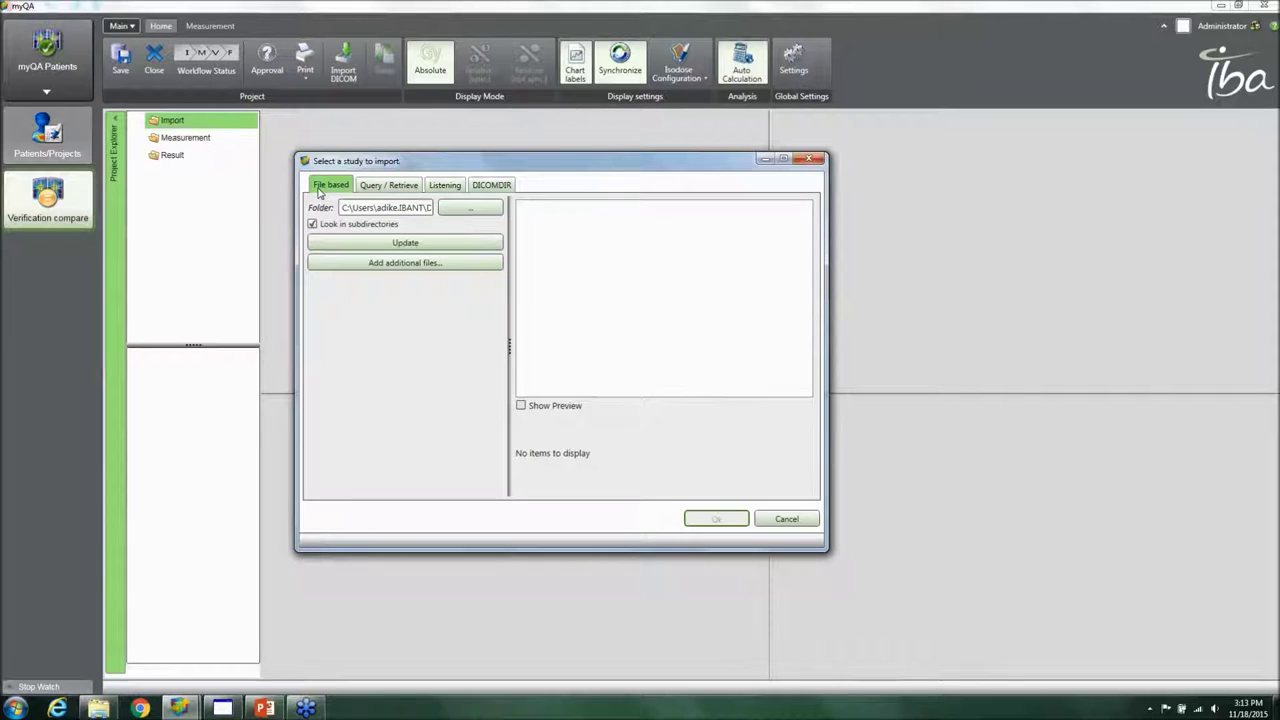
pyautogui.click(376, 188)
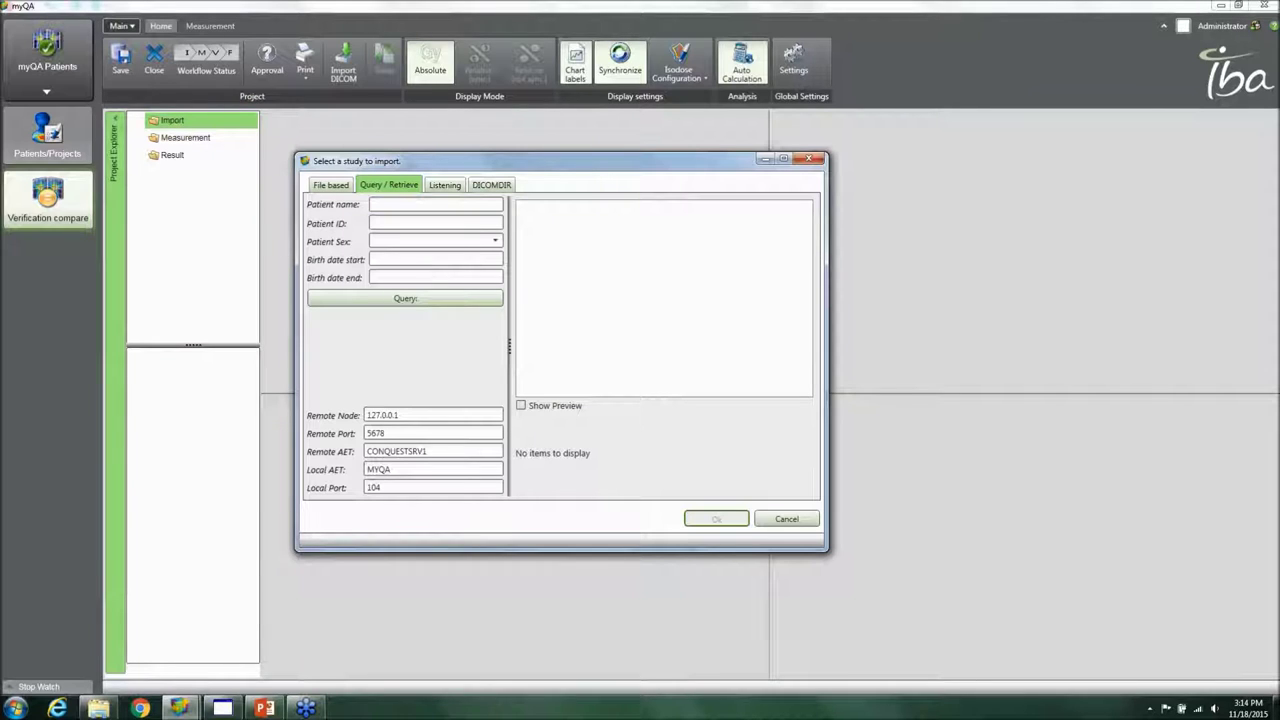
pyautogui.click(376, 204)
pyautogui.click(420, 306)
pyautogui.click(433, 185)
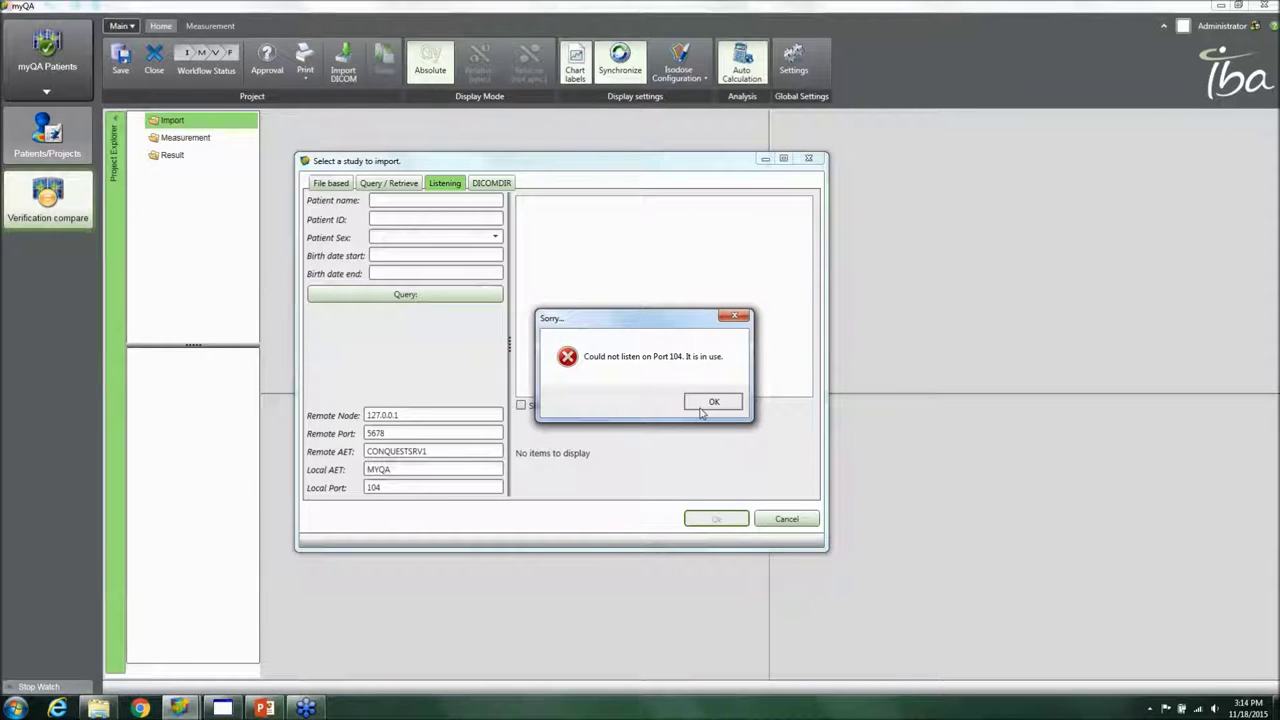
pyautogui.click(704, 404)
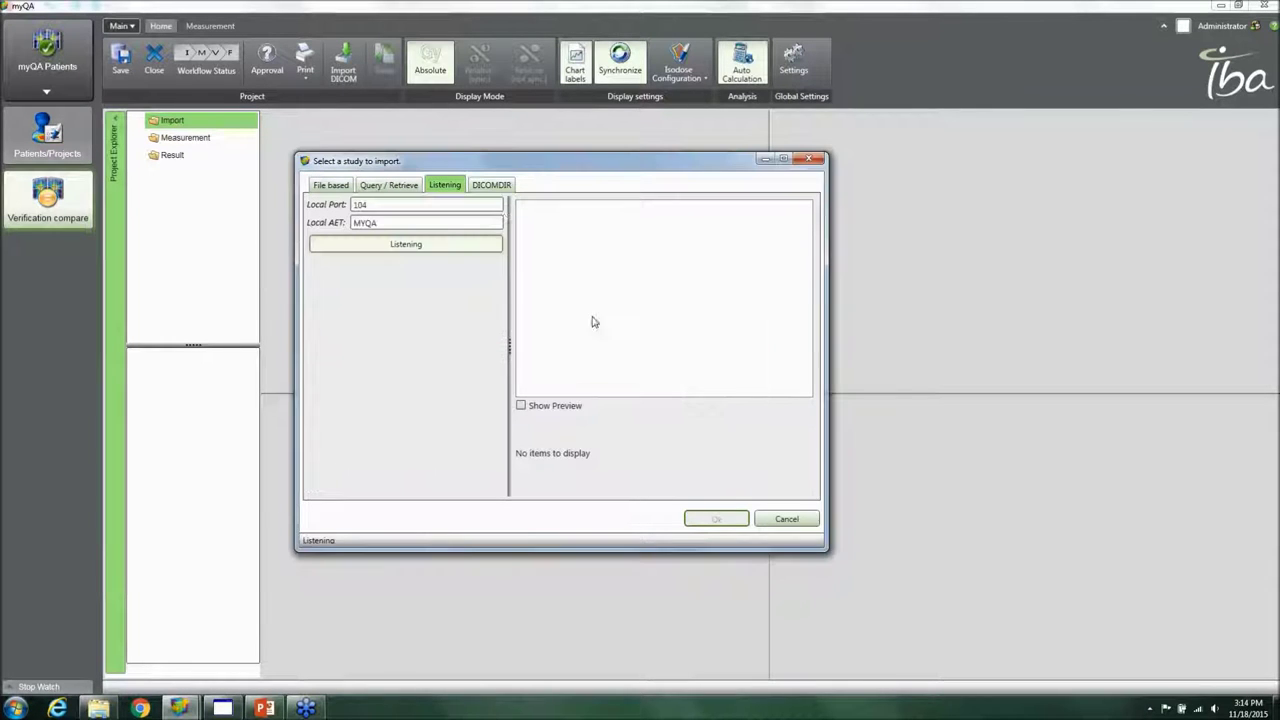
pyautogui.click(494, 186)
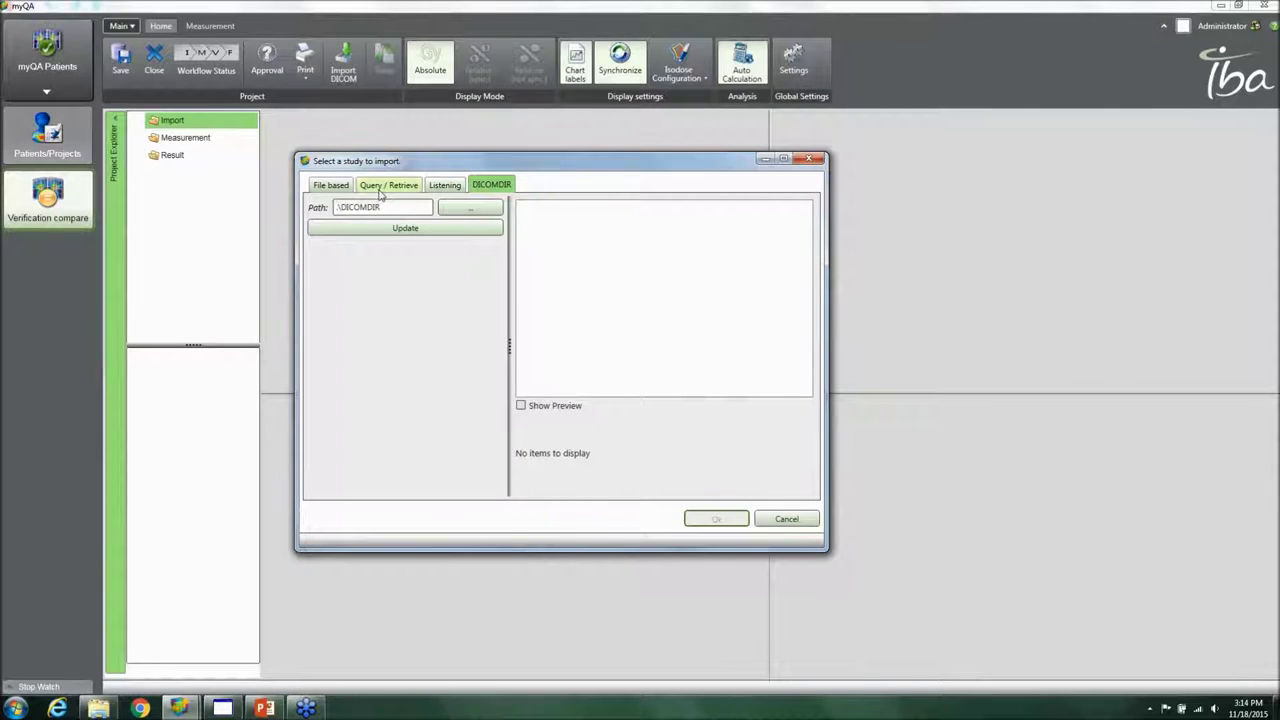
# Load the H&N folder from IMRT+Patient Plans Dicom as the file-based source for the DICOM import
pyautogui.click(341, 189)
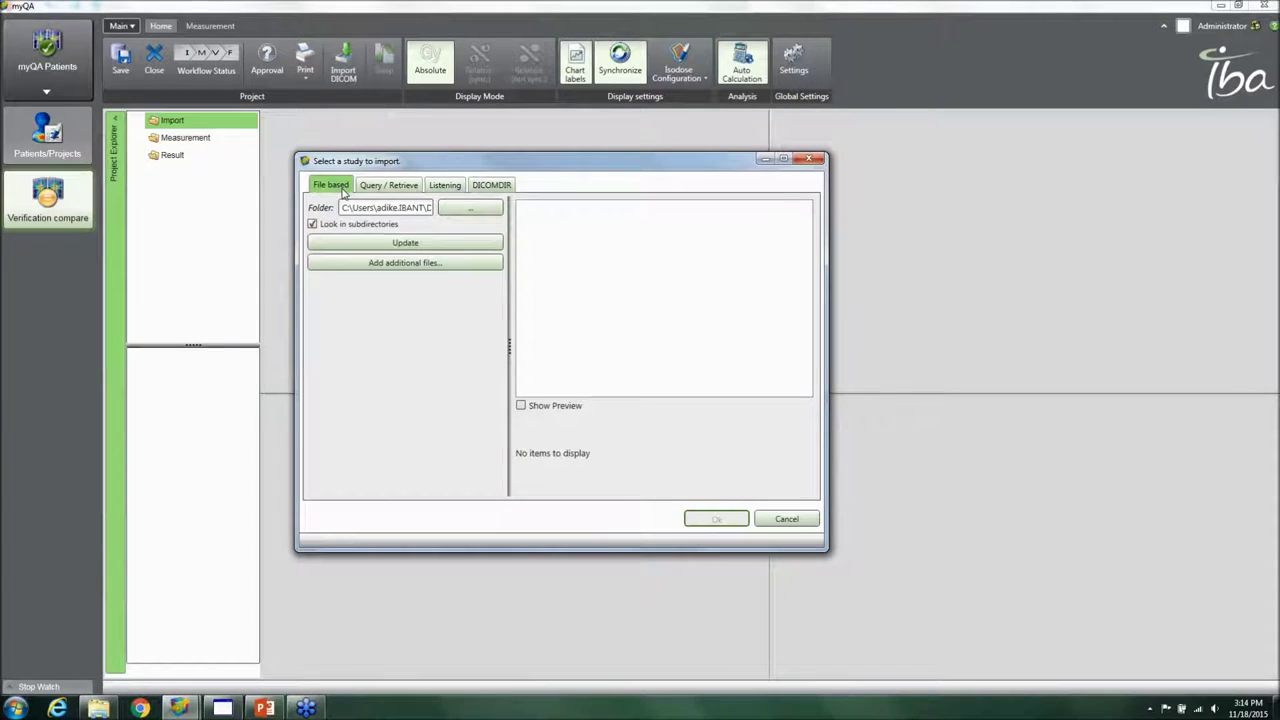
pyautogui.click(474, 213)
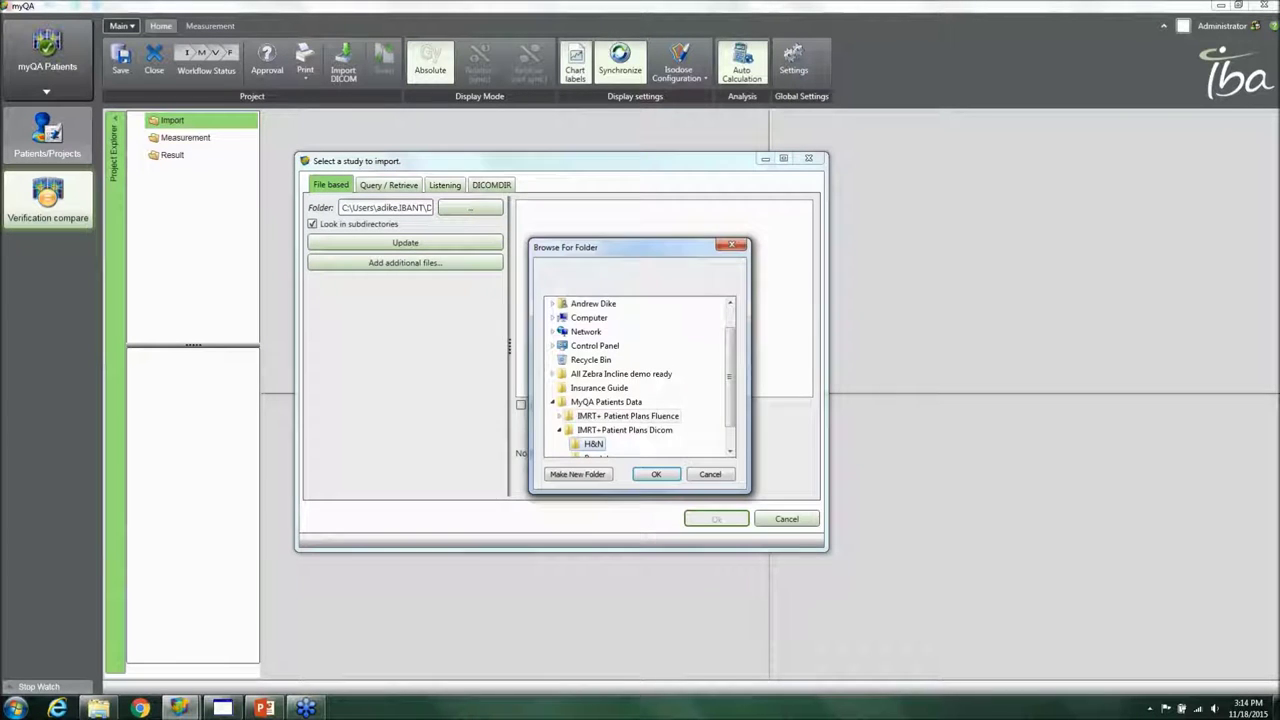
pyautogui.moveTo(727, 401); pyautogui.dragTo(728, 418)
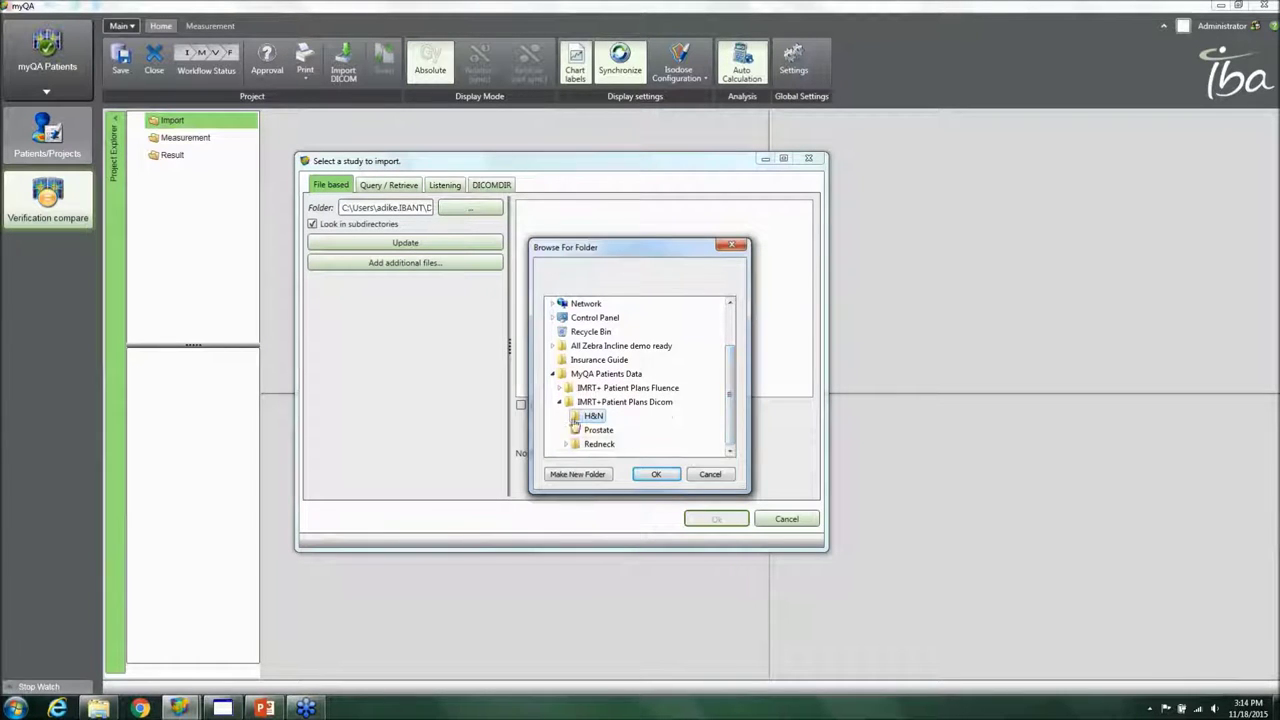
pyautogui.click(656, 474)
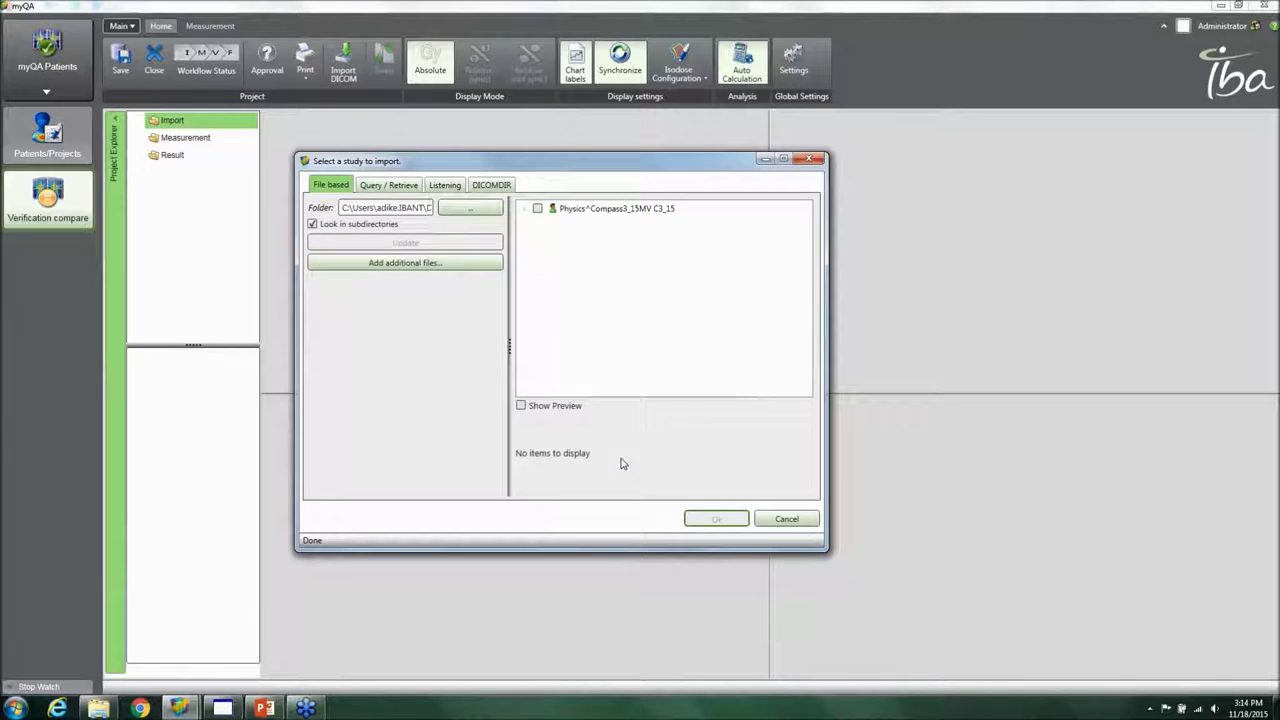
# Import only the RTDOSE HeadandNeck_Test15MV-QA1_Dose object from the loaded patient study, leaving out the patient and RTPLAN items
pyautogui.click(537, 210)
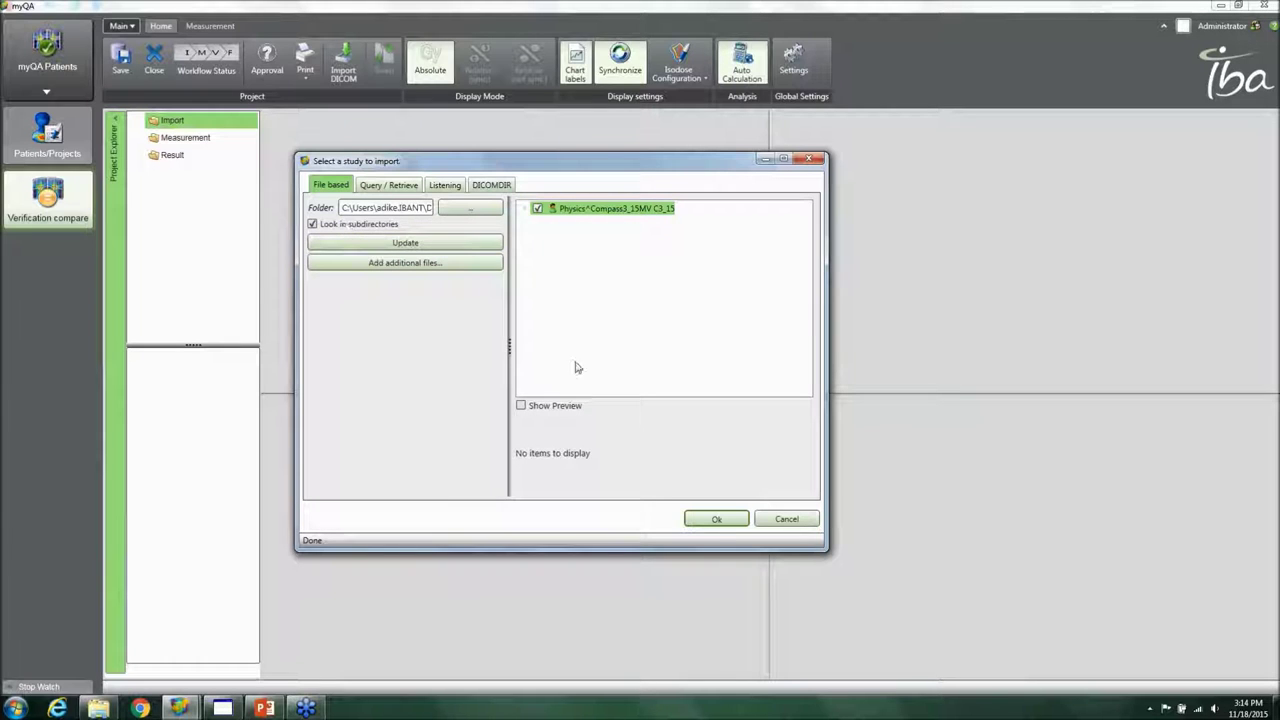
pyautogui.click(716, 520)
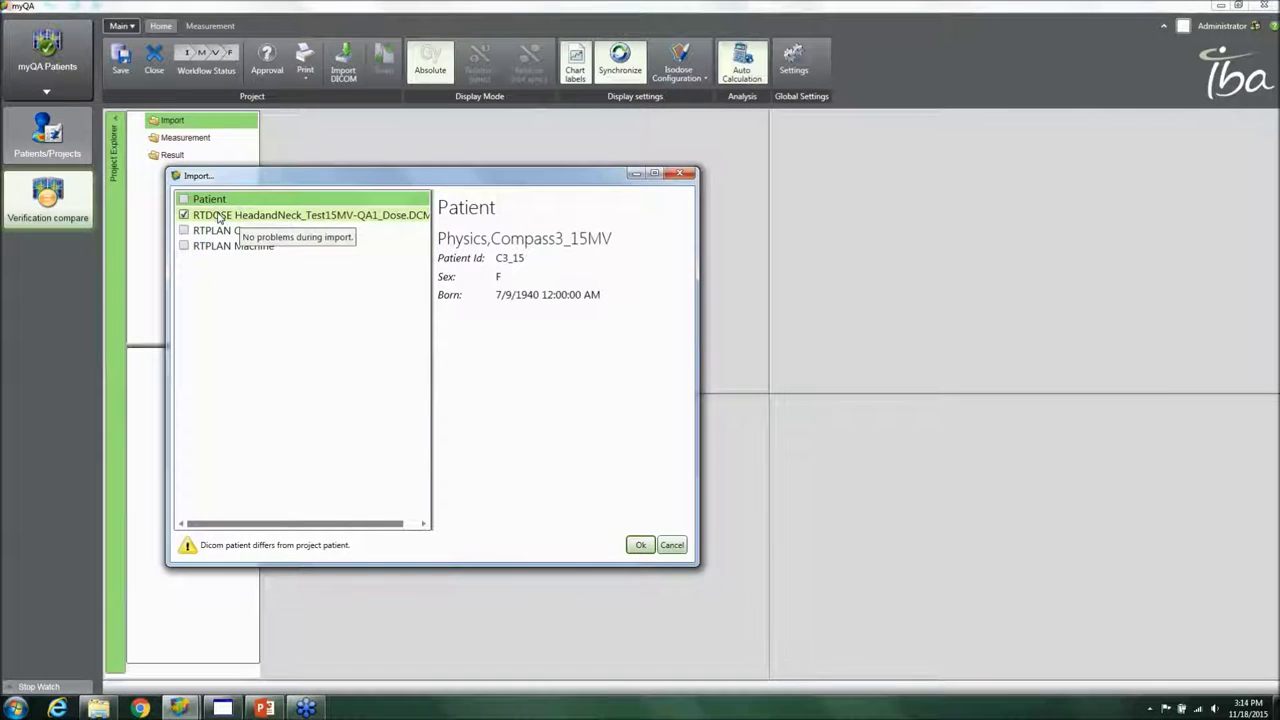
pyautogui.click(183, 201)
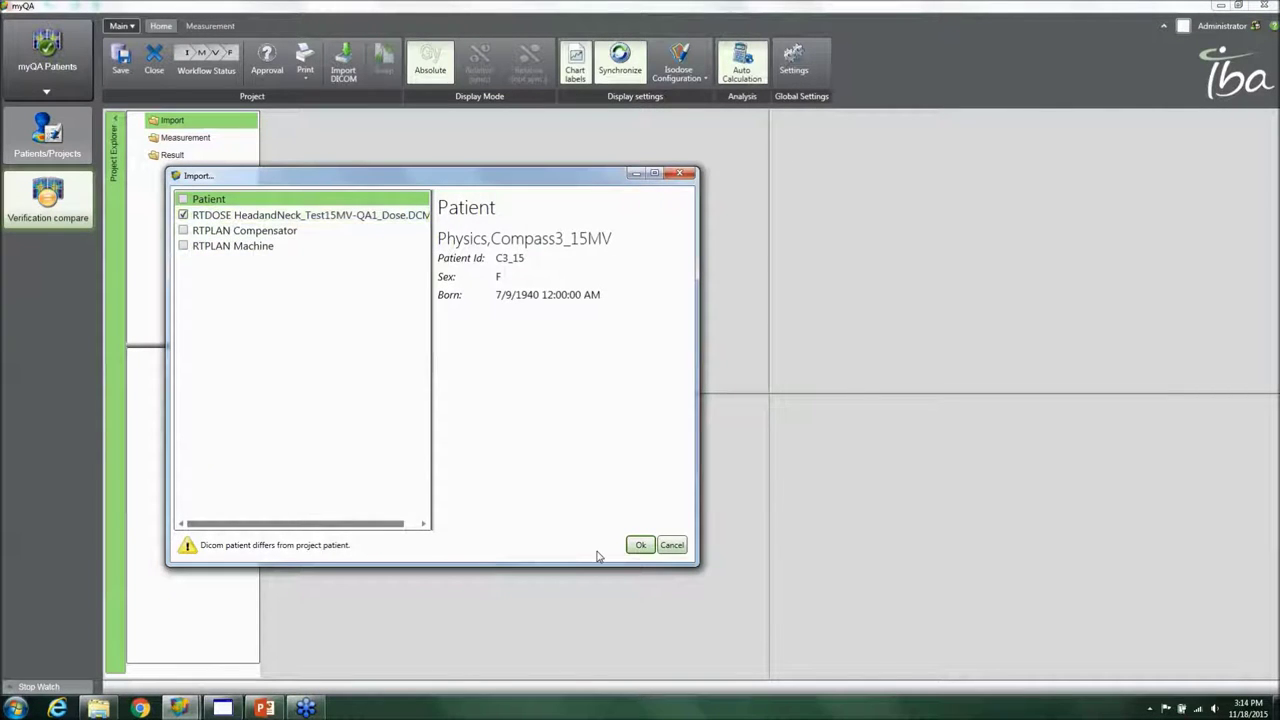
pyautogui.click(641, 546)
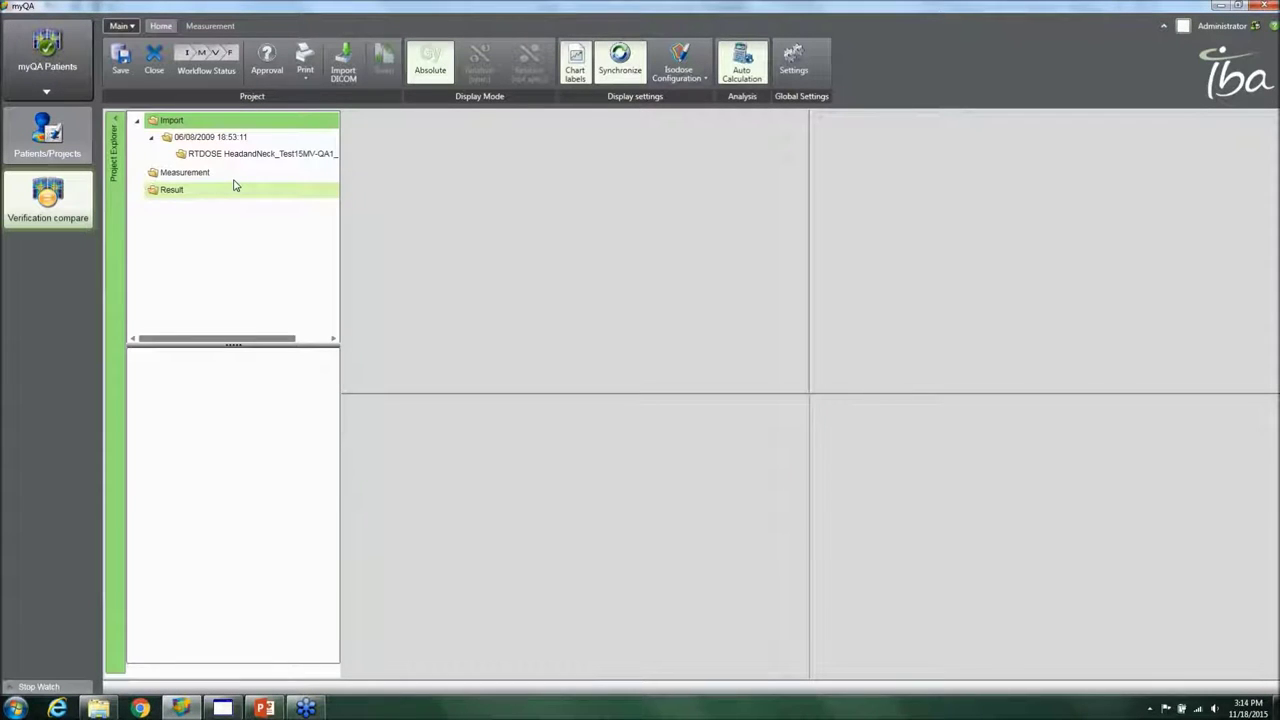
# Open the imported RTDOSE dataset and browse its XY dose planes
pyautogui.click(250, 153)
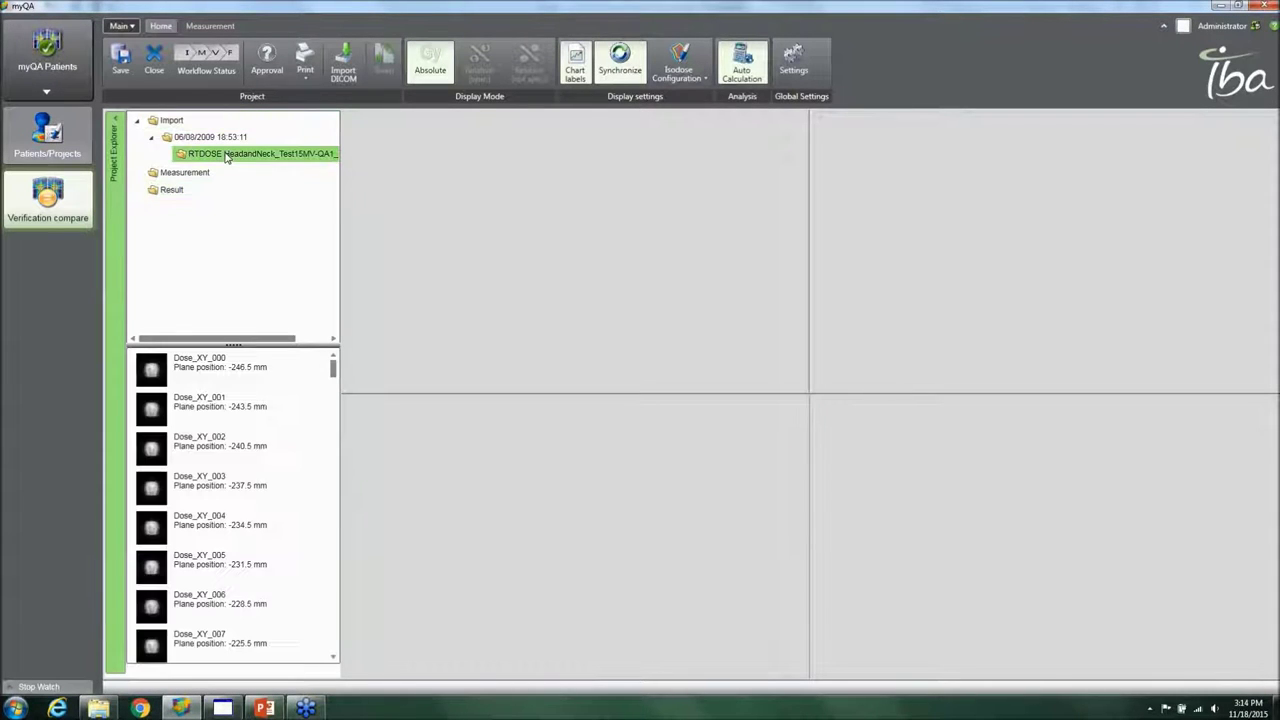
pyautogui.moveTo(341, 372); pyautogui.dragTo(334, 340)
pyautogui.moveTo(333, 375); pyautogui.dragTo(334, 422)
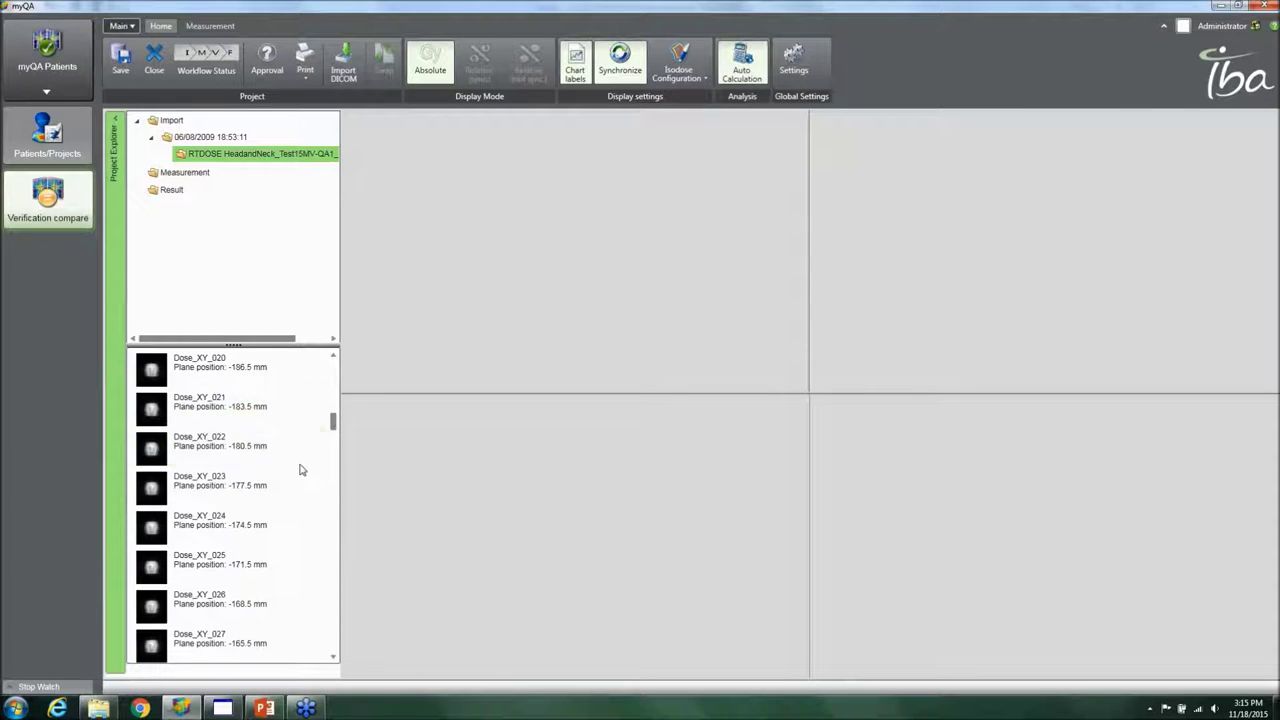
# Connect the MatriXX EVO detector for the Agility treatment unit and select the Beam Triggered measurement mode
pyautogui.click(161, 177)
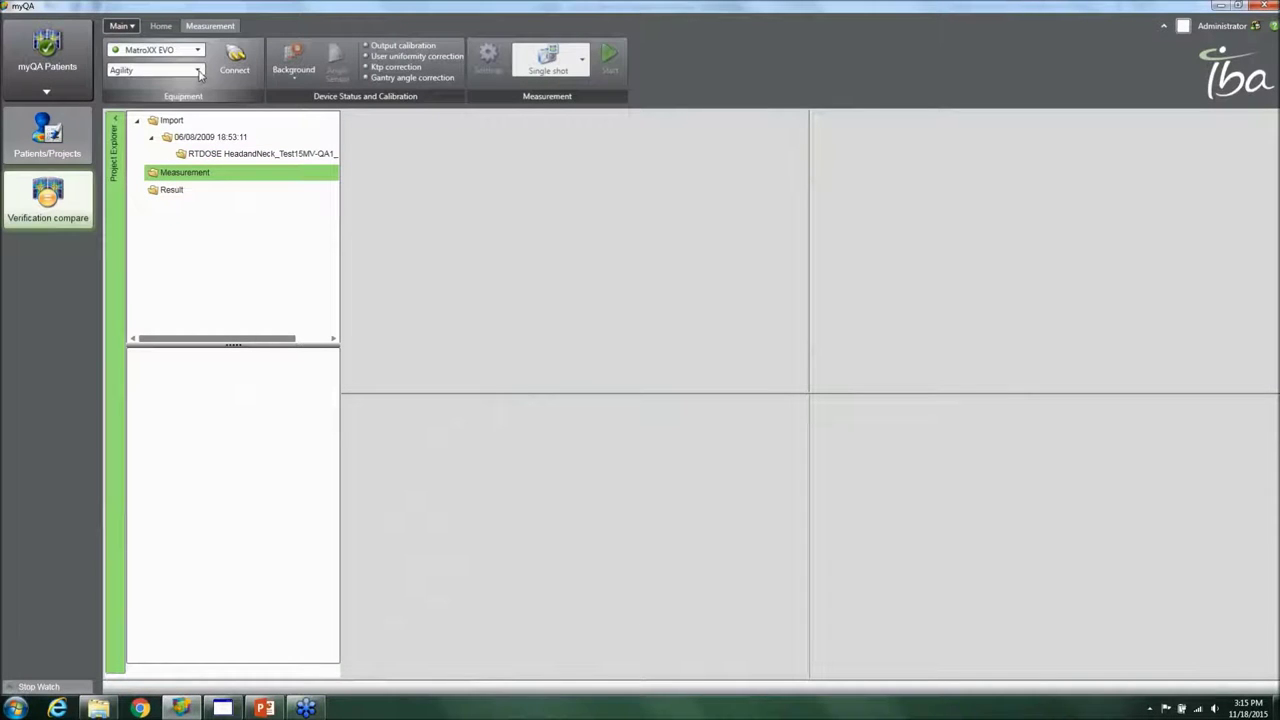
pyautogui.click(234, 60)
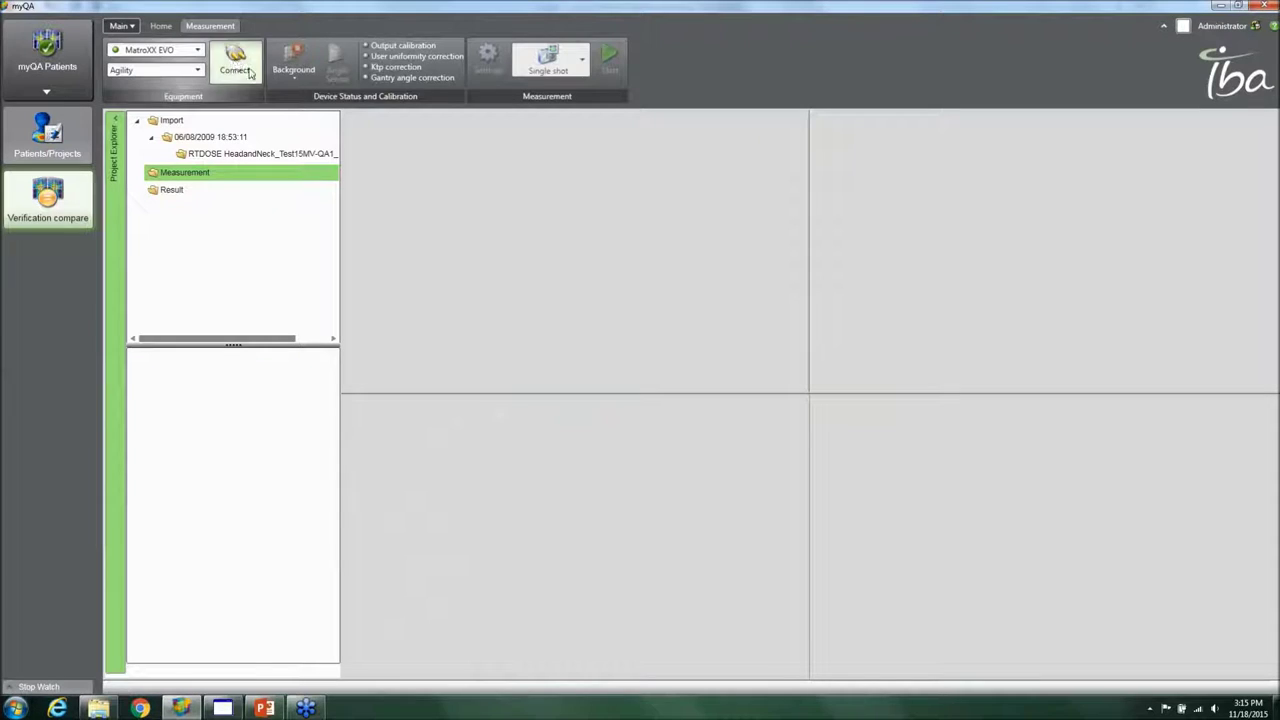
pyautogui.click(546, 63)
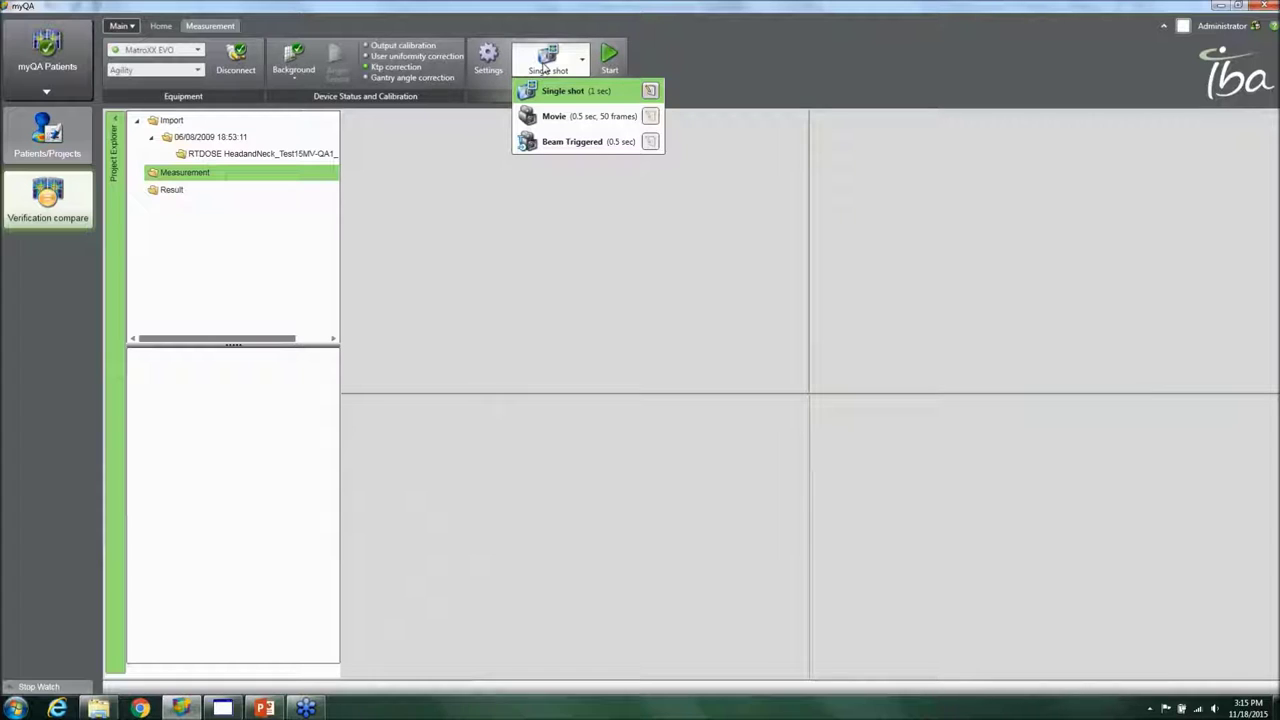
pyautogui.click(595, 142)
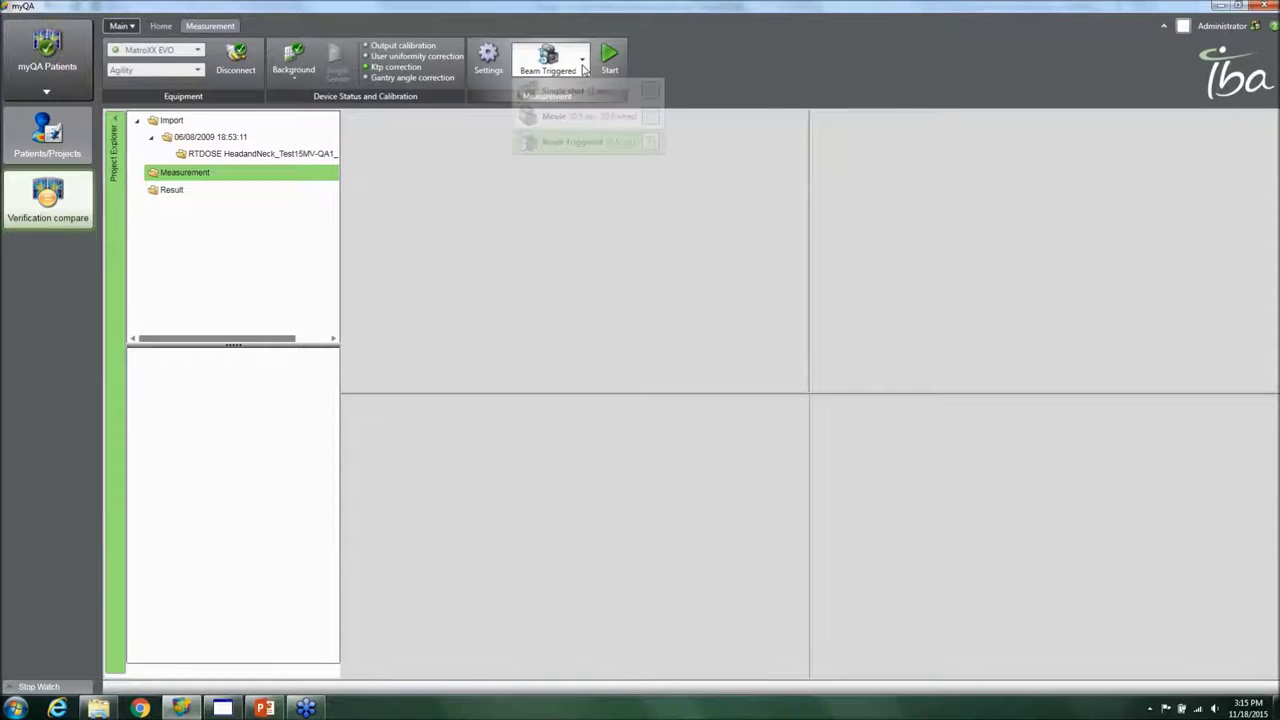
# Set the Beam Triggered mode's sampling time to 0.1 sec
pyautogui.click(583, 62)
pyautogui.click(650, 142)
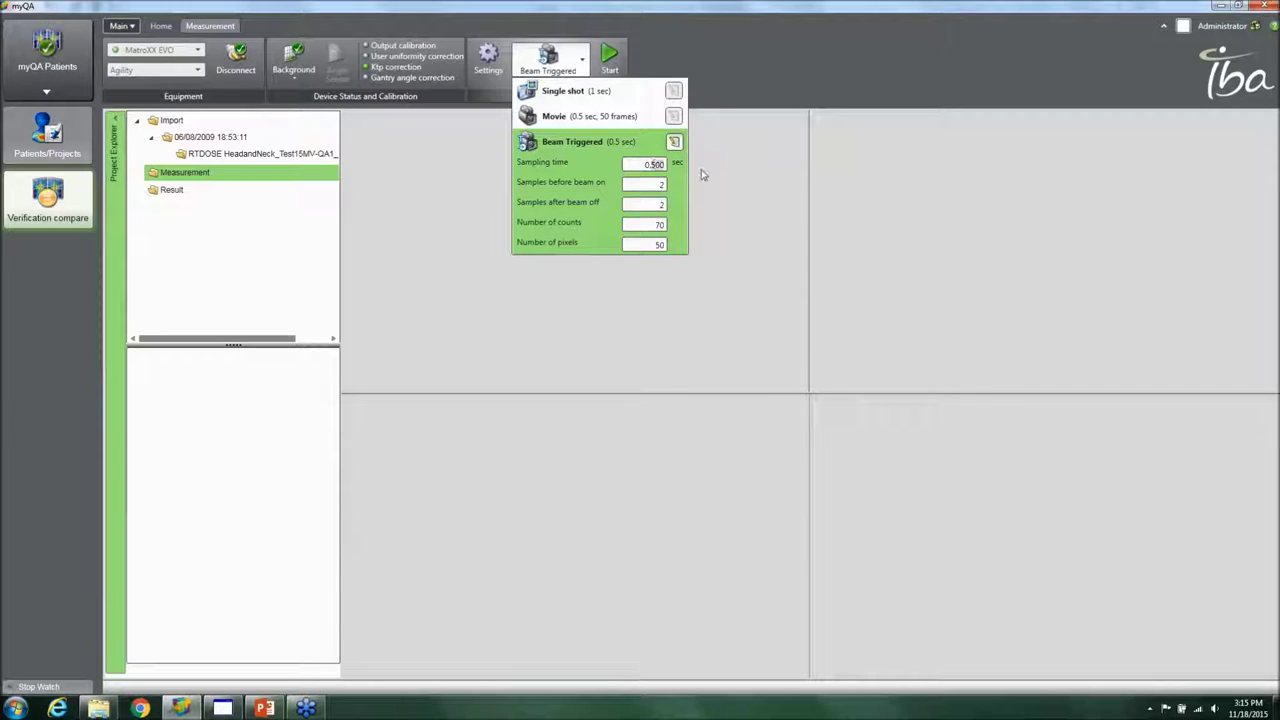
pyautogui.write('0.1')
pyautogui.press('Tab')
pyautogui.click(453, 190)
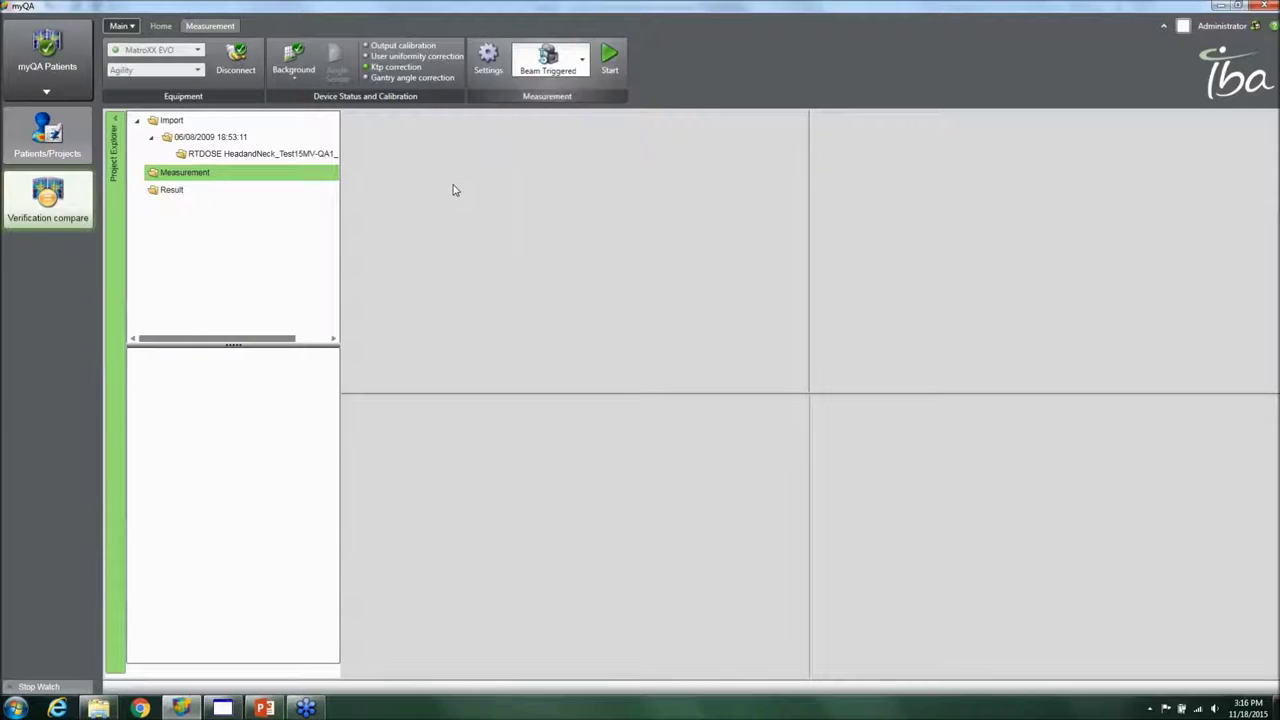
# In the measurement configuration, set the Agility treatment unit's energy to 6 MV and review the wedge choices
pyautogui.click(487, 70)
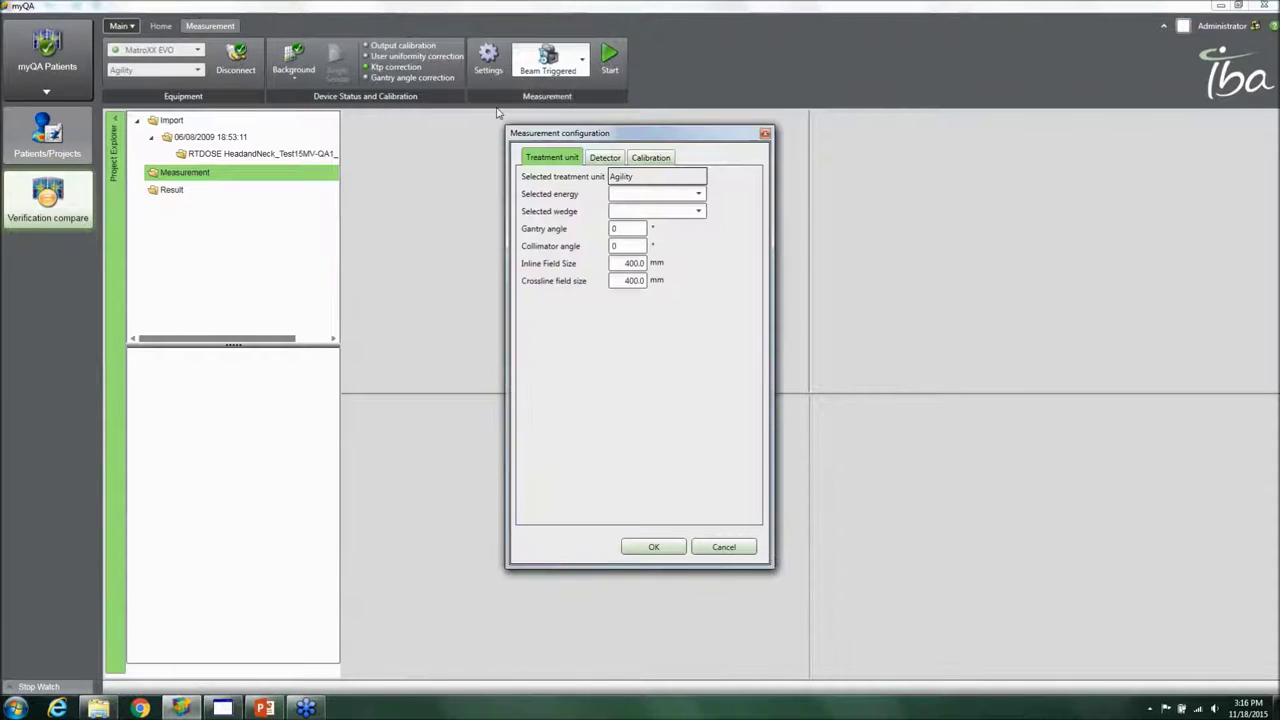
pyautogui.click(645, 194)
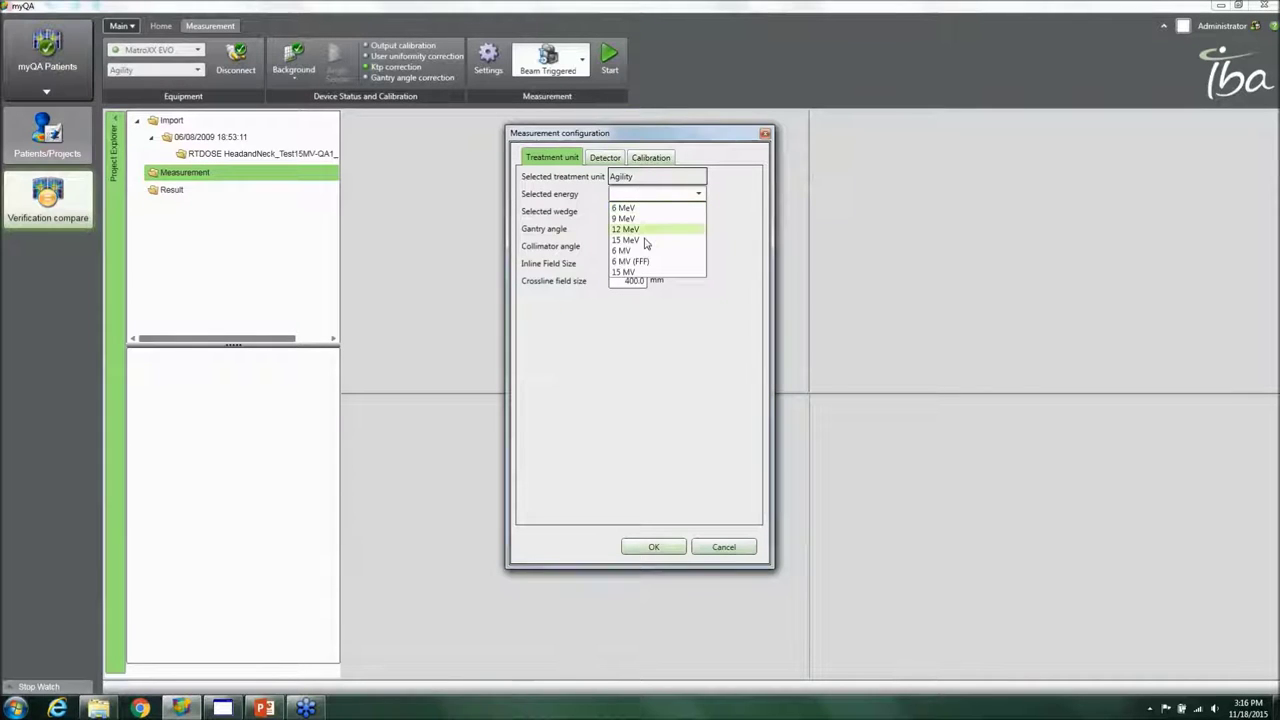
pyautogui.click(645, 250)
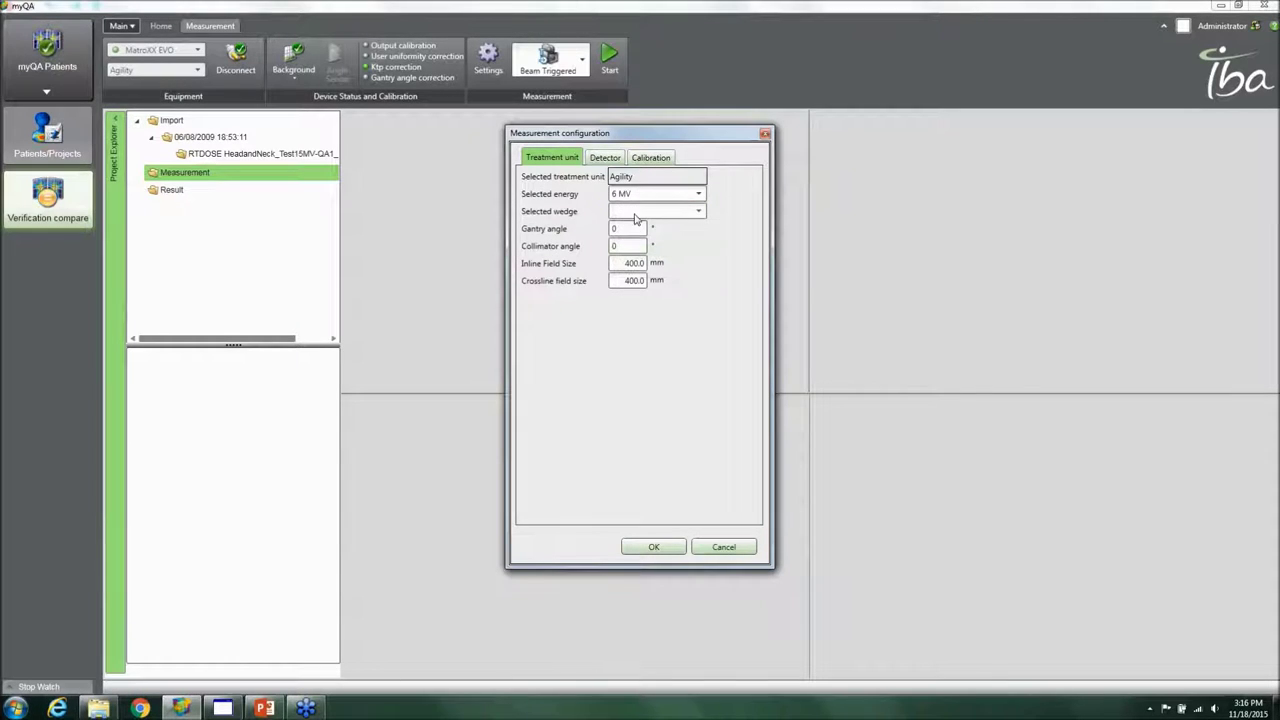
pyautogui.click(650, 211)
pyautogui.click(635, 230)
# Try a 90° detector rotation in the measurement configuration and return it to 0°
pyautogui.click(606, 158)
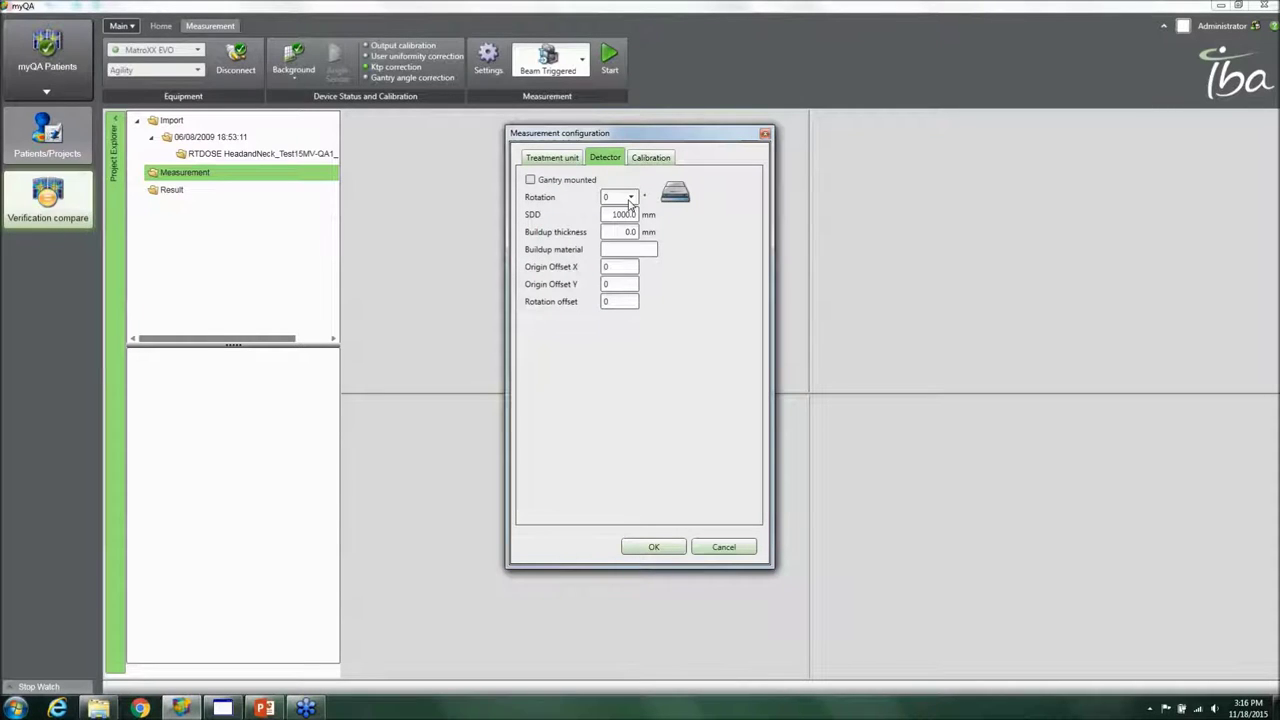
pyautogui.click(629, 201)
pyautogui.click(634, 213)
pyautogui.click(632, 200)
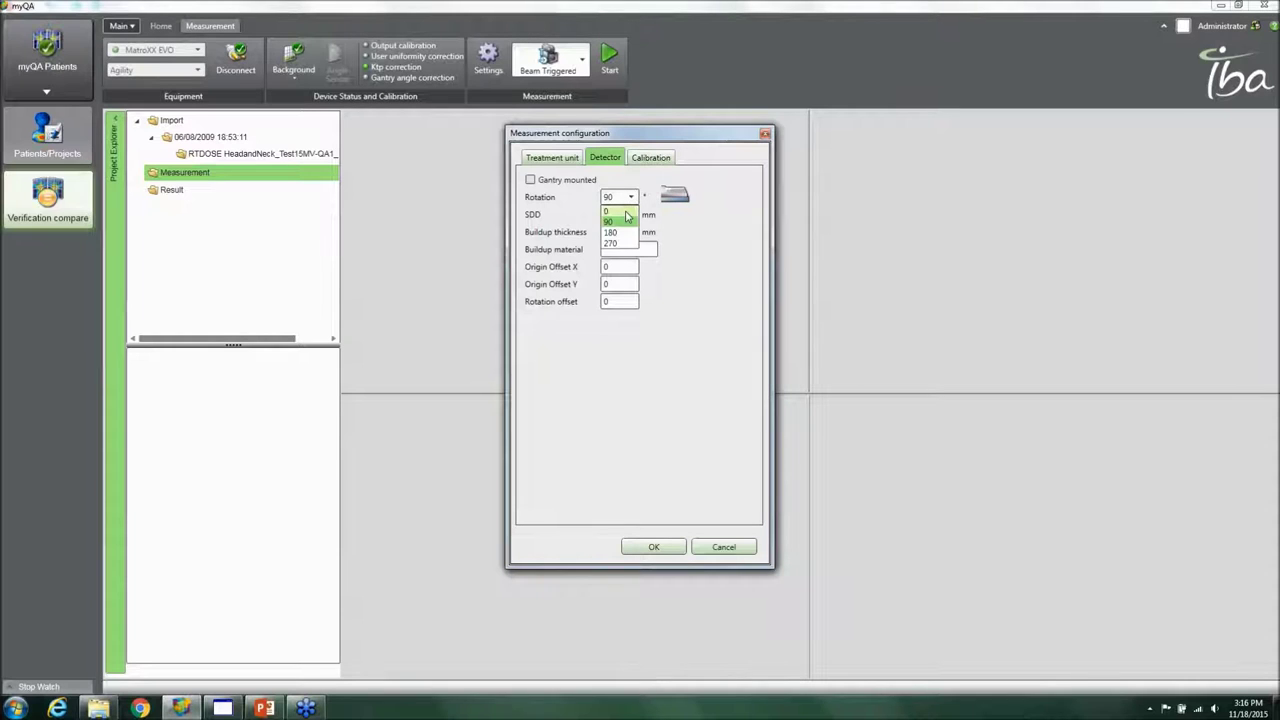
pyautogui.click(625, 211)
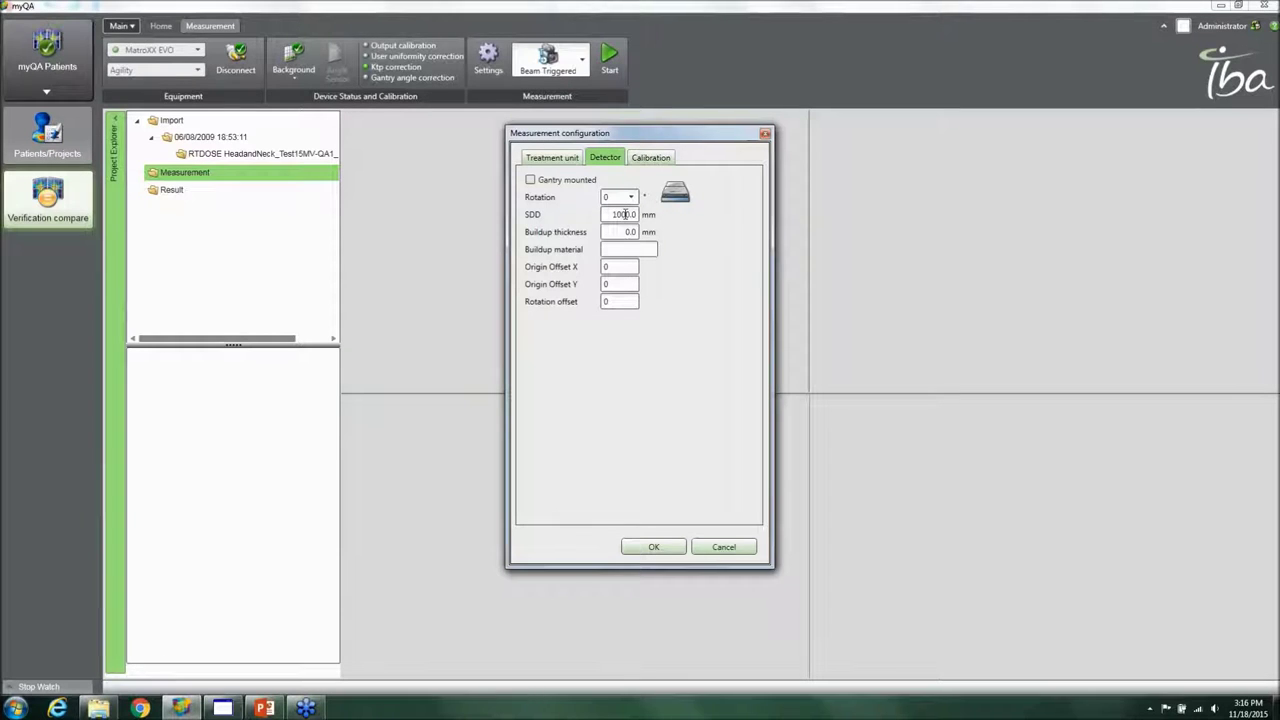
# Start a new output calibration for the 6 MV beam with a reference dose of 94 cGy
pyautogui.click(648, 158)
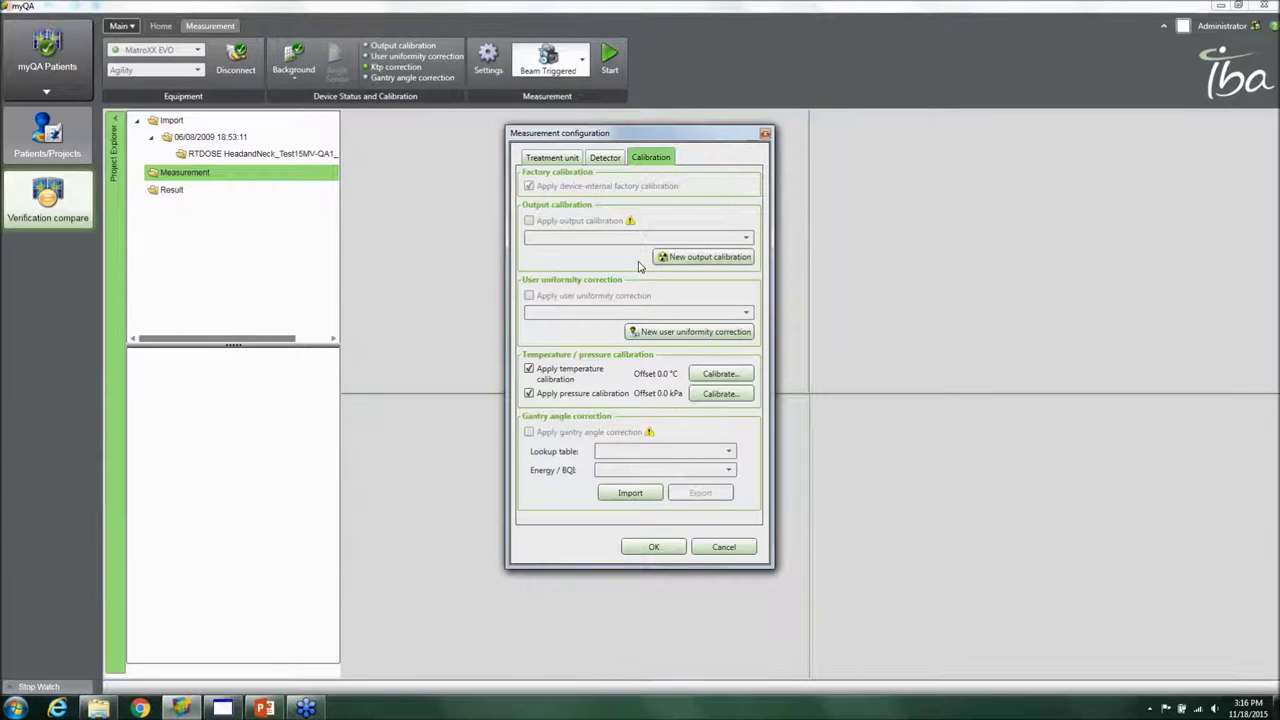
pyautogui.click(687, 261)
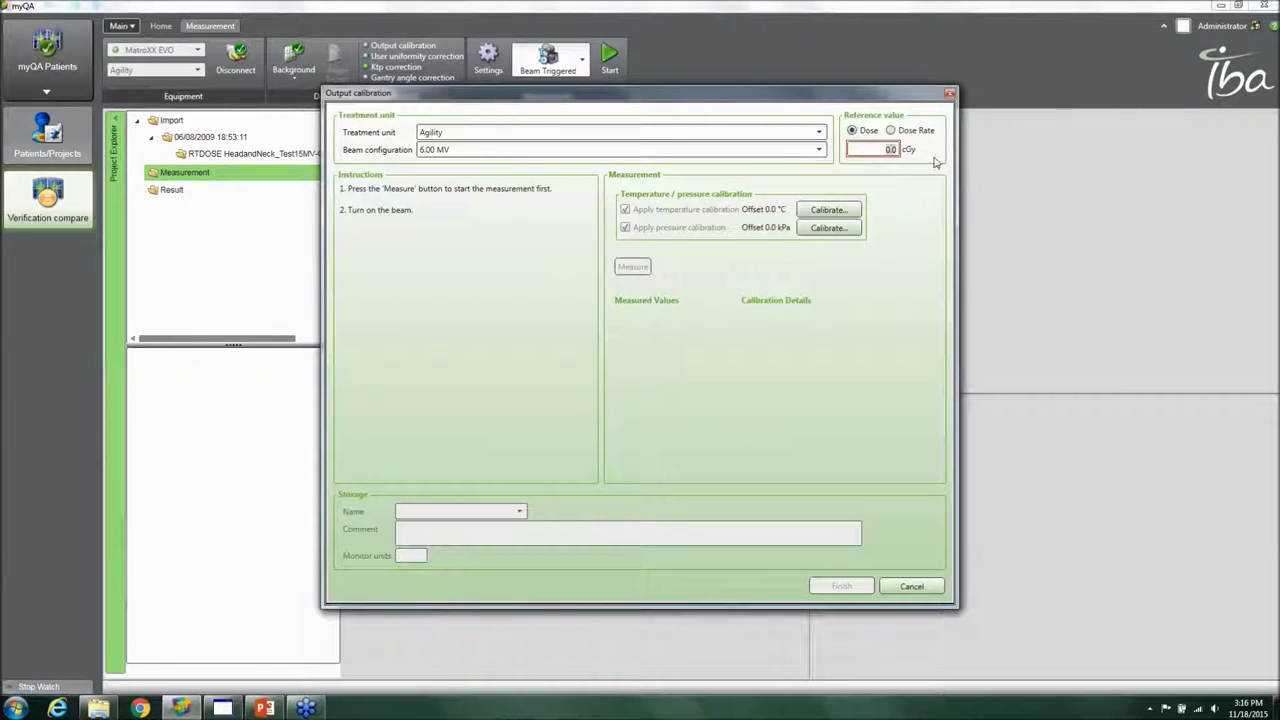
pyautogui.write('100')
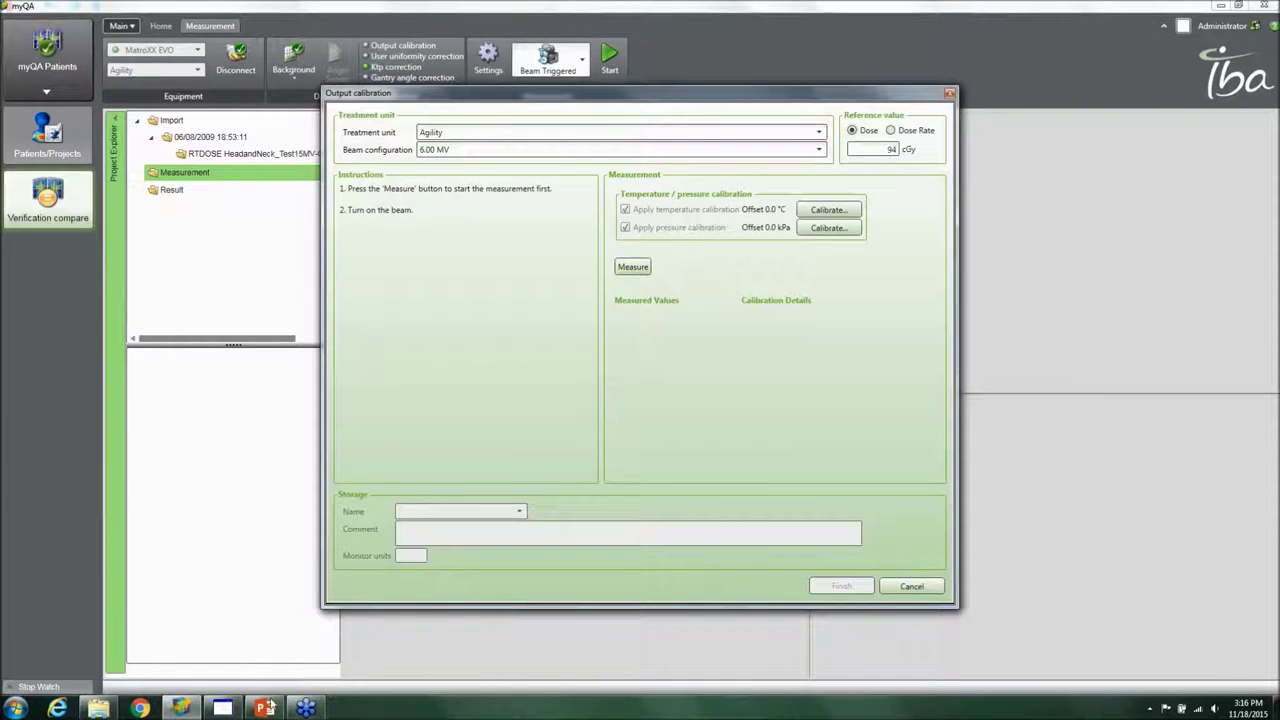
# Switch to the Simulator to turn the beam on, and take the output calibration measurement in myQA
pyautogui.click(222, 708)
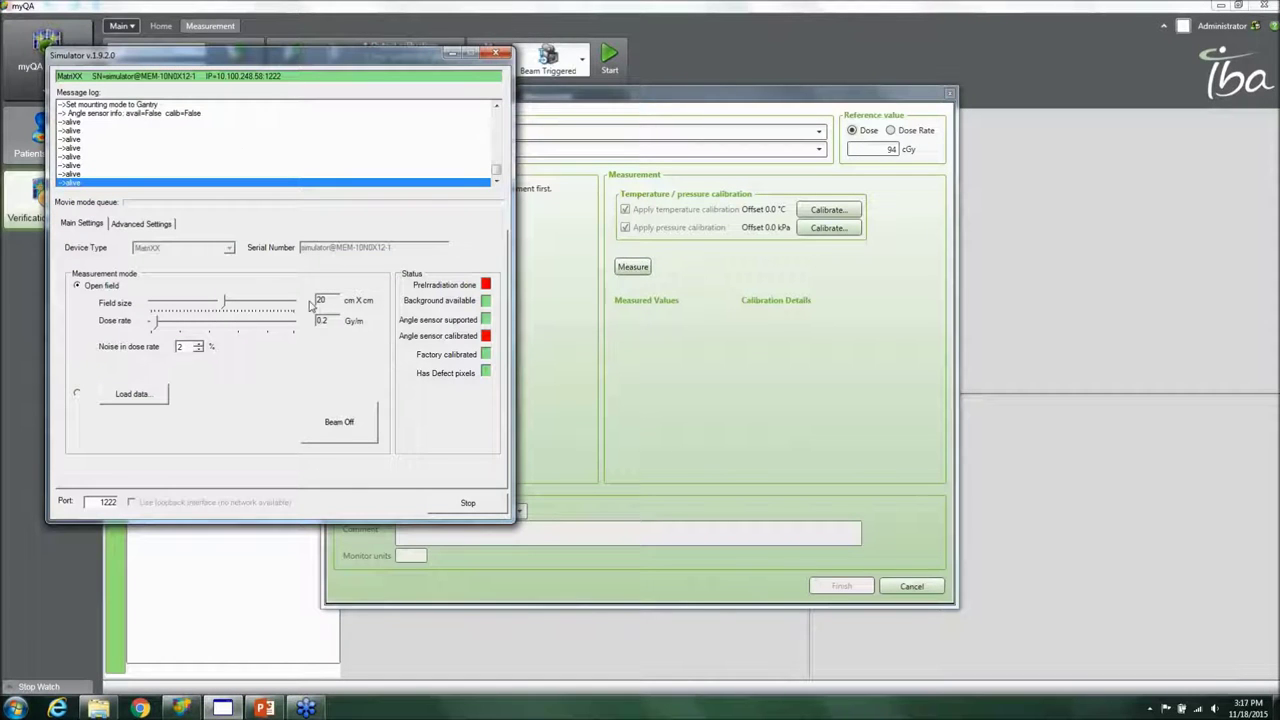
pyautogui.click(351, 434)
pyautogui.click(645, 435)
pyautogui.click(632, 267)
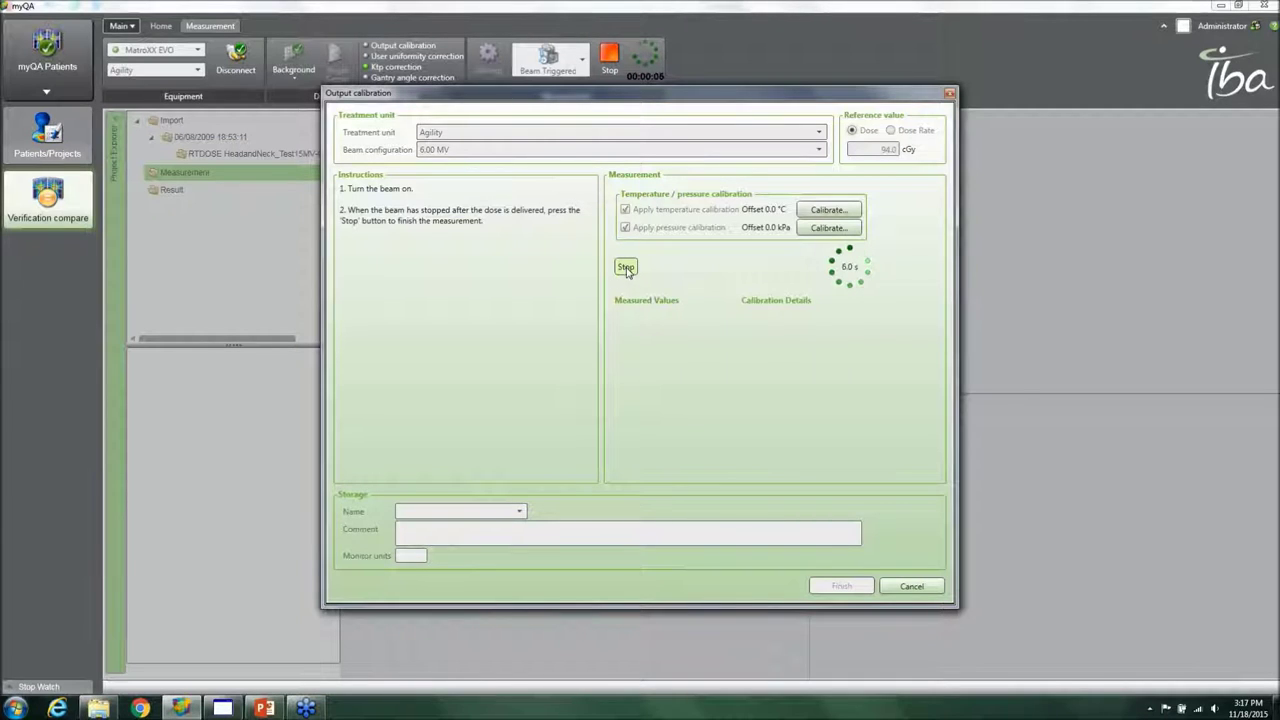
pyautogui.click(626, 268)
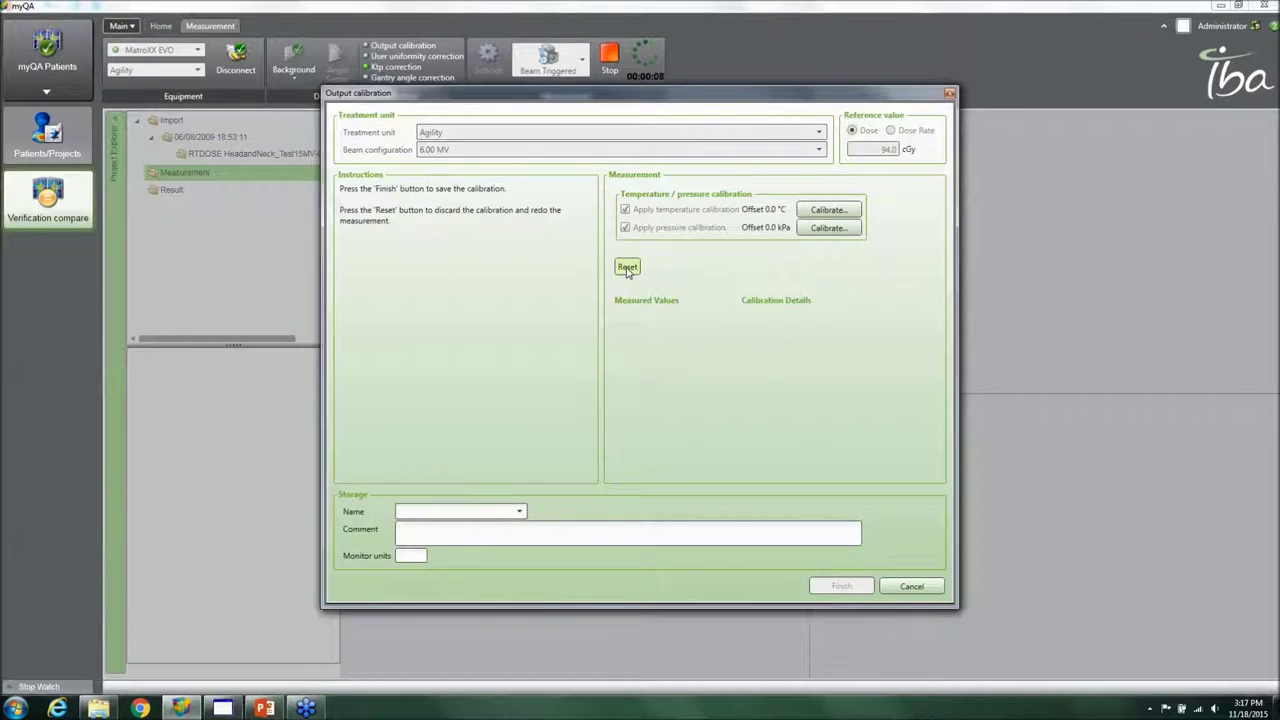
# Save the output calibration as 6MV Cal with comment 11/18/2015 and 100 monitor units, and accept the measurement configuration
pyautogui.click(478, 501)
pyautogui.write('6MV')
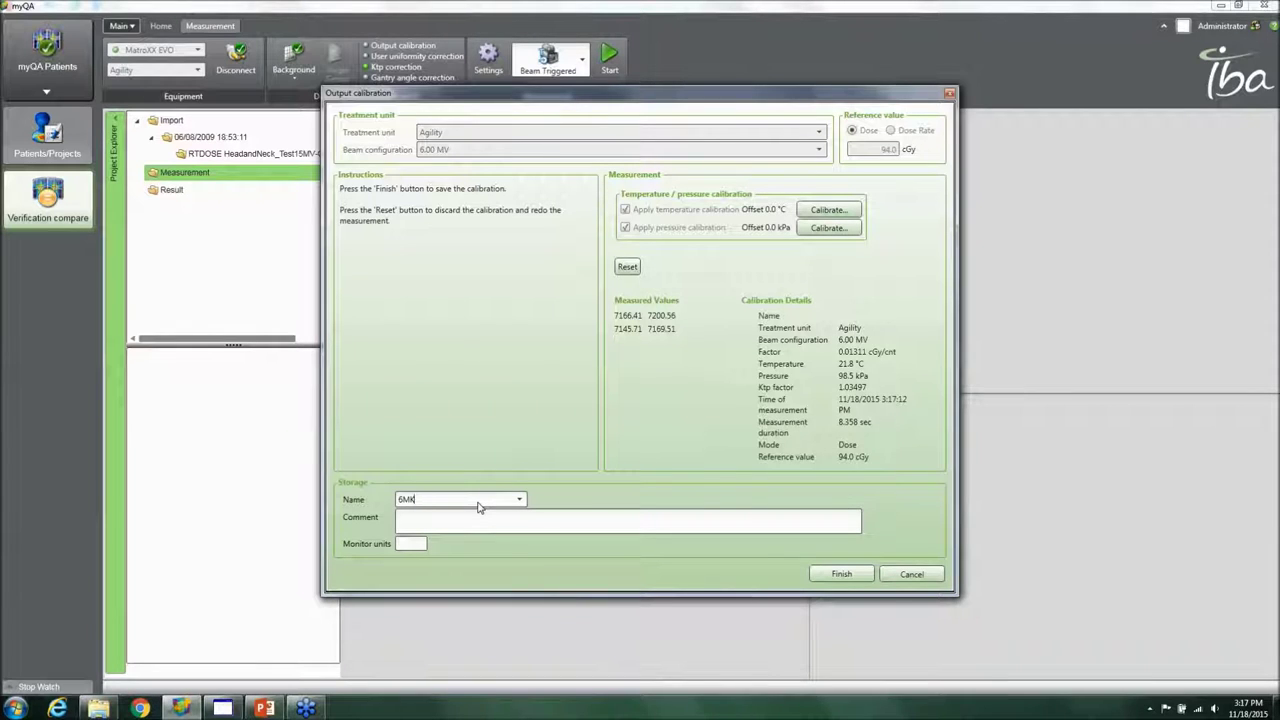
pyautogui.write(' C')
pyautogui.click(412, 518)
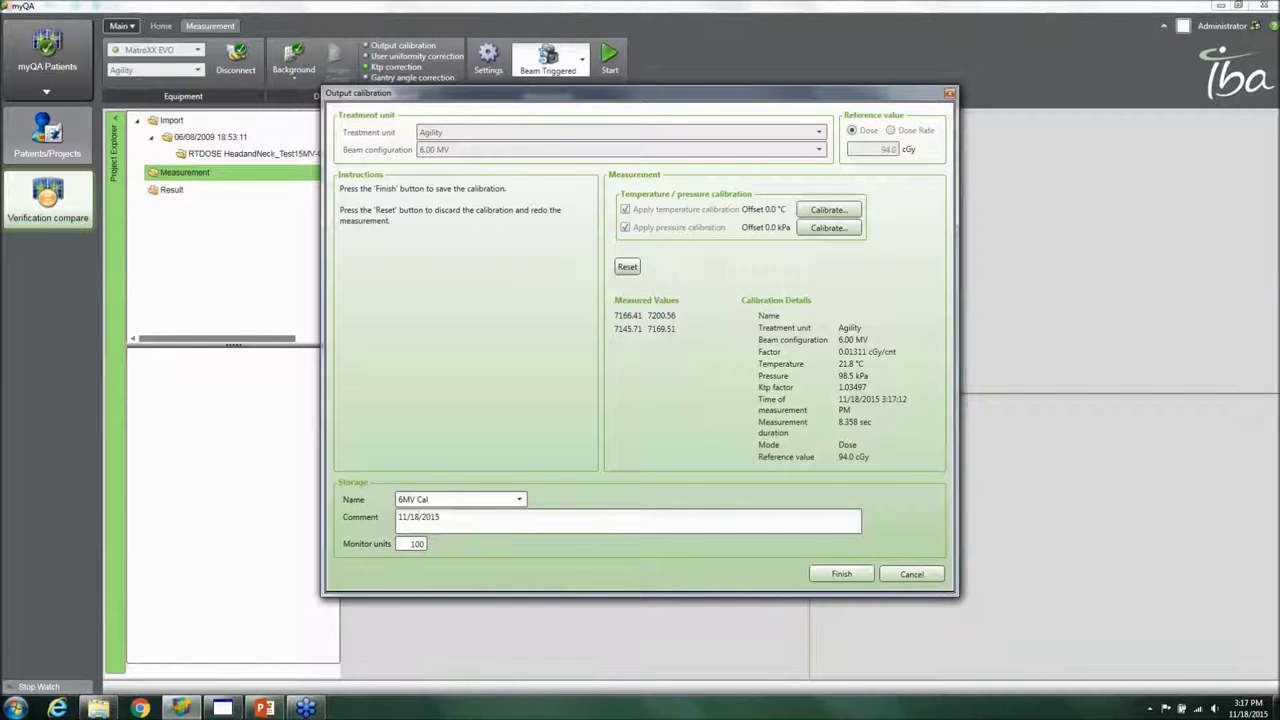
pyautogui.click(841, 574)
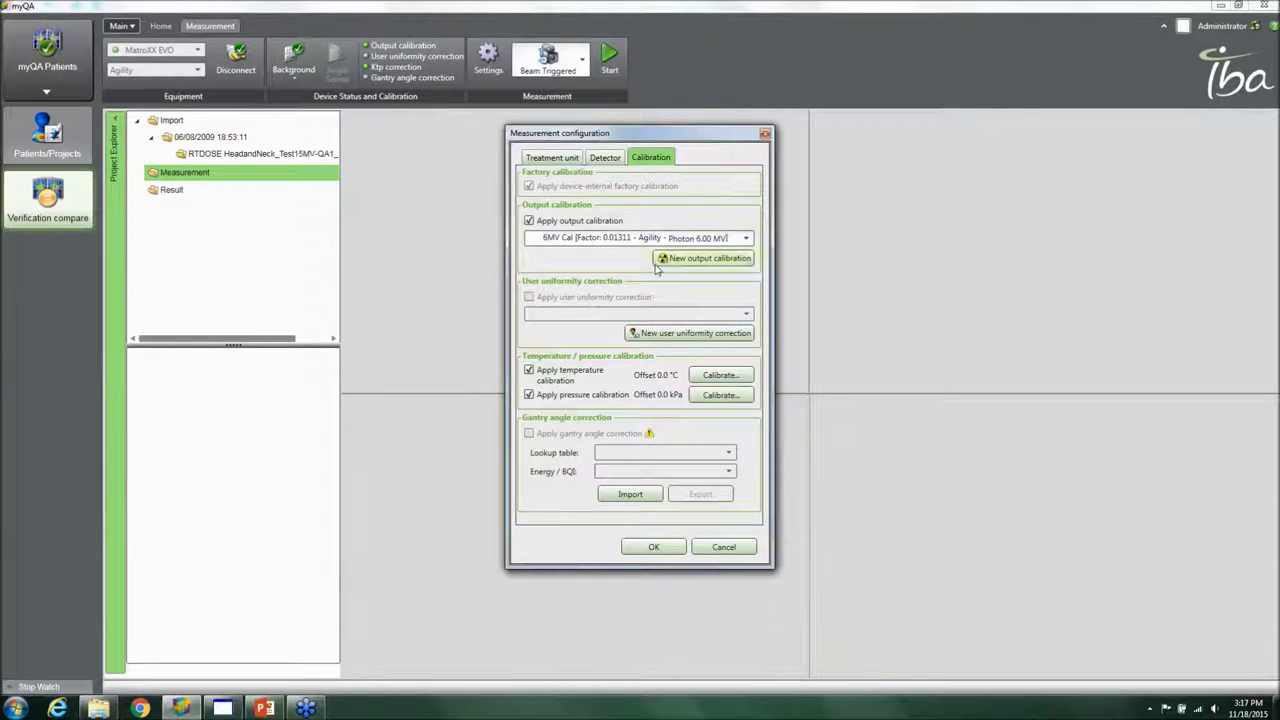
pyautogui.click(654, 547)
# Record a beam-triggered measurement of the simulated open field in the project and stop it
pyautogui.click(210, 26)
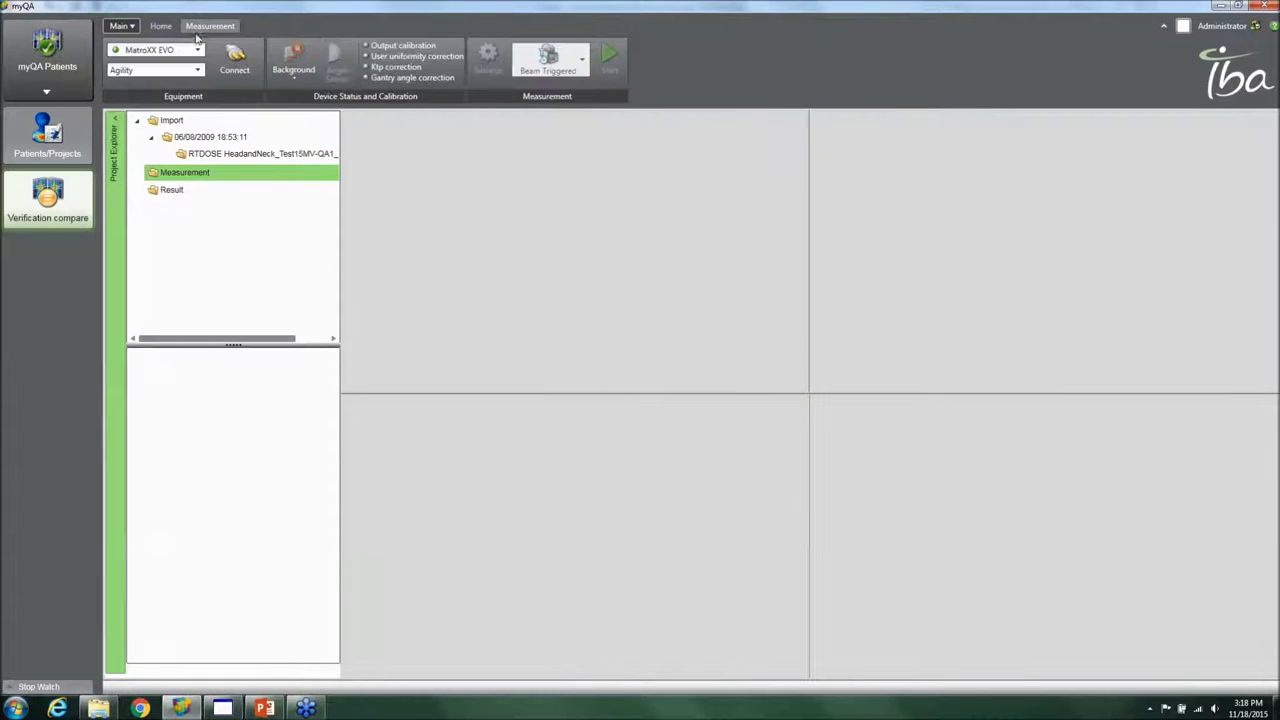
pyautogui.click(612, 62)
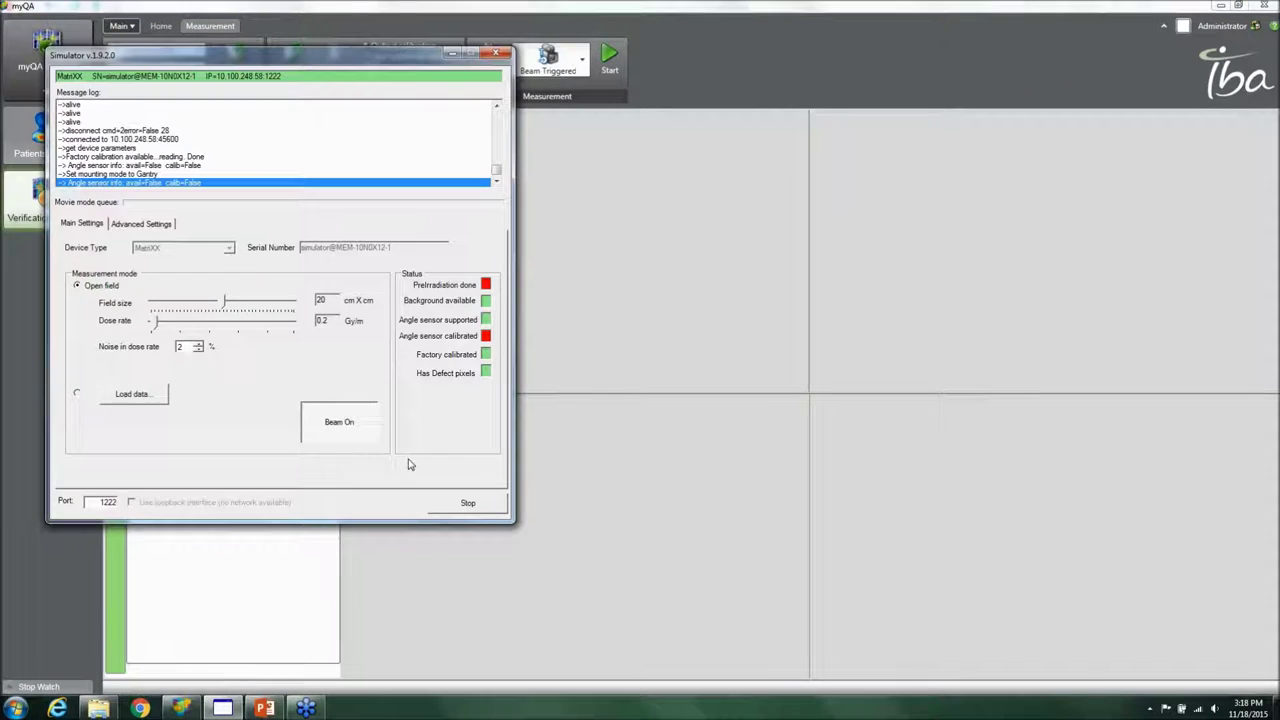
pyautogui.click(630, 432)
pyautogui.click(609, 62)
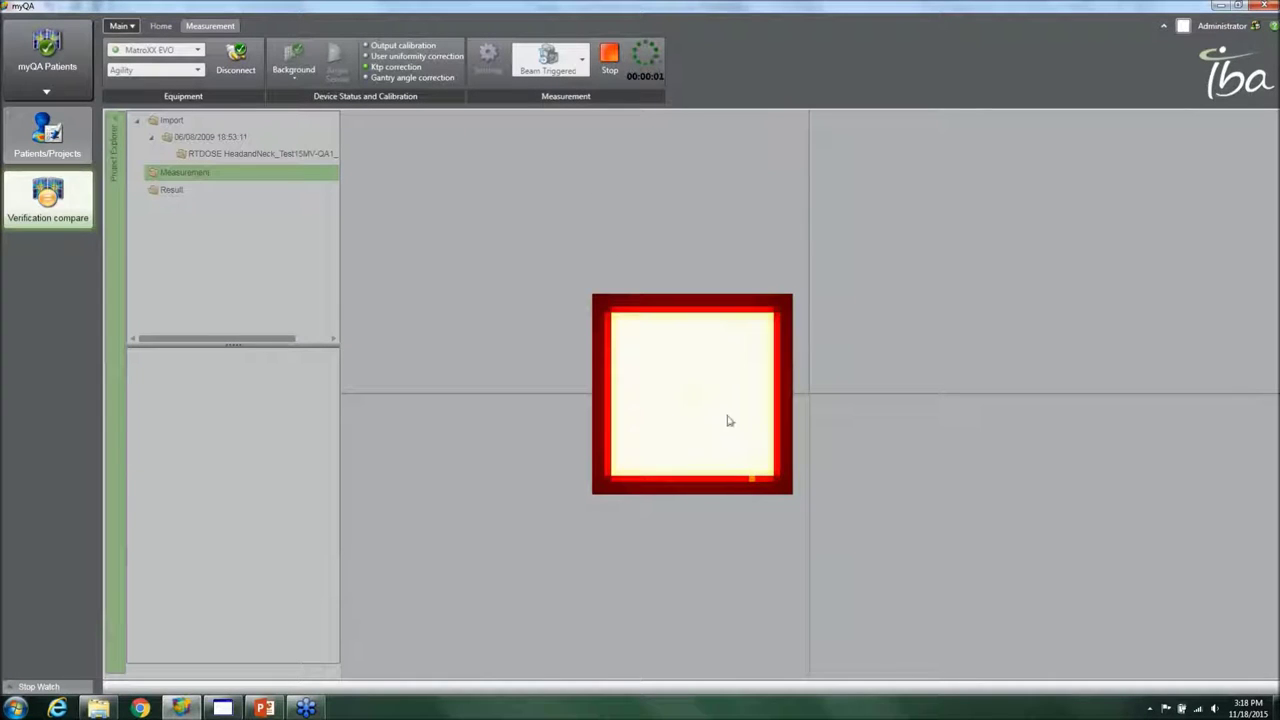
pyautogui.click(608, 60)
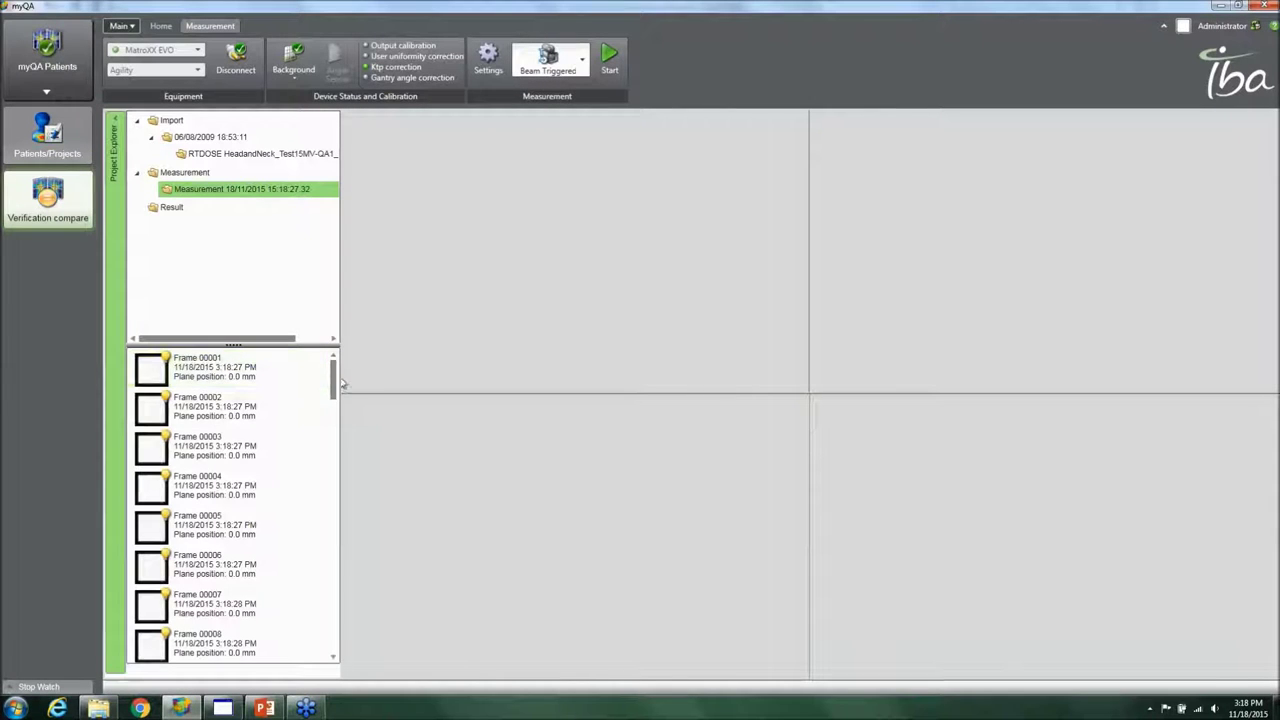
# Compute the integral of all frames in the new measurement
pyautogui.moveTo(334, 383); pyautogui.dragTo(316, 331)
pyautogui.click(246, 362)
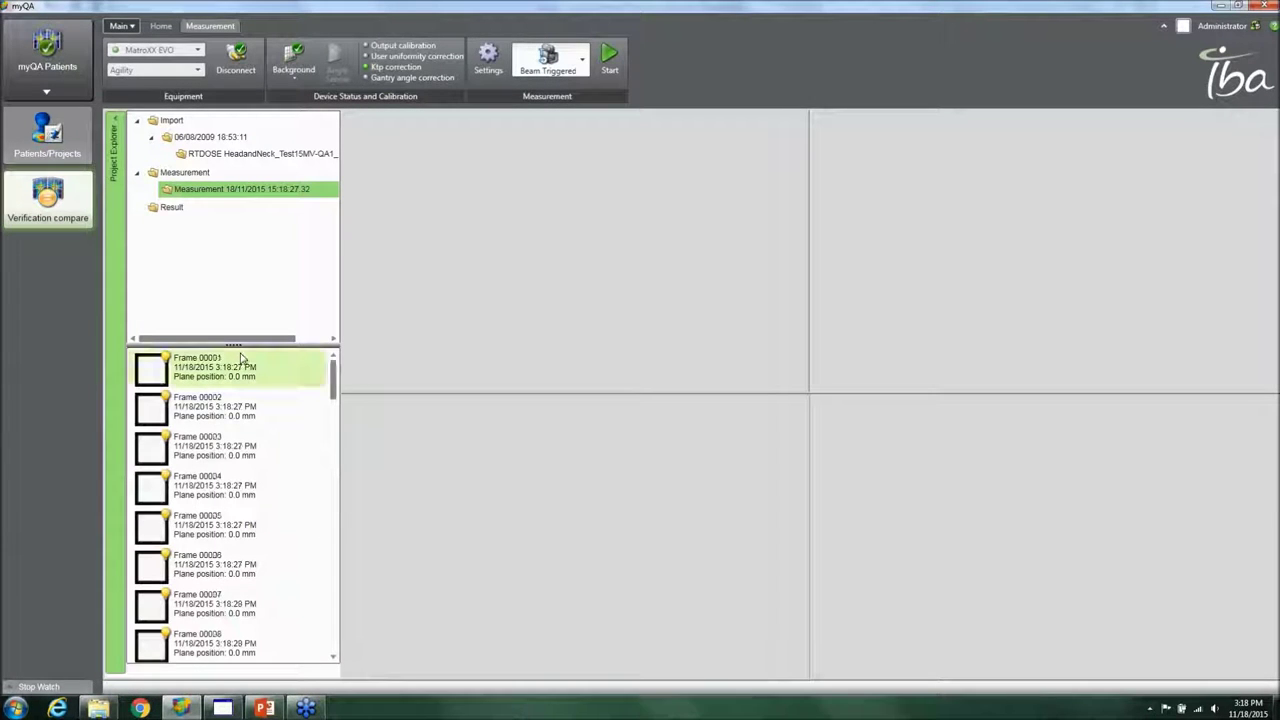
pyautogui.hotkey('ctrl', 'a')
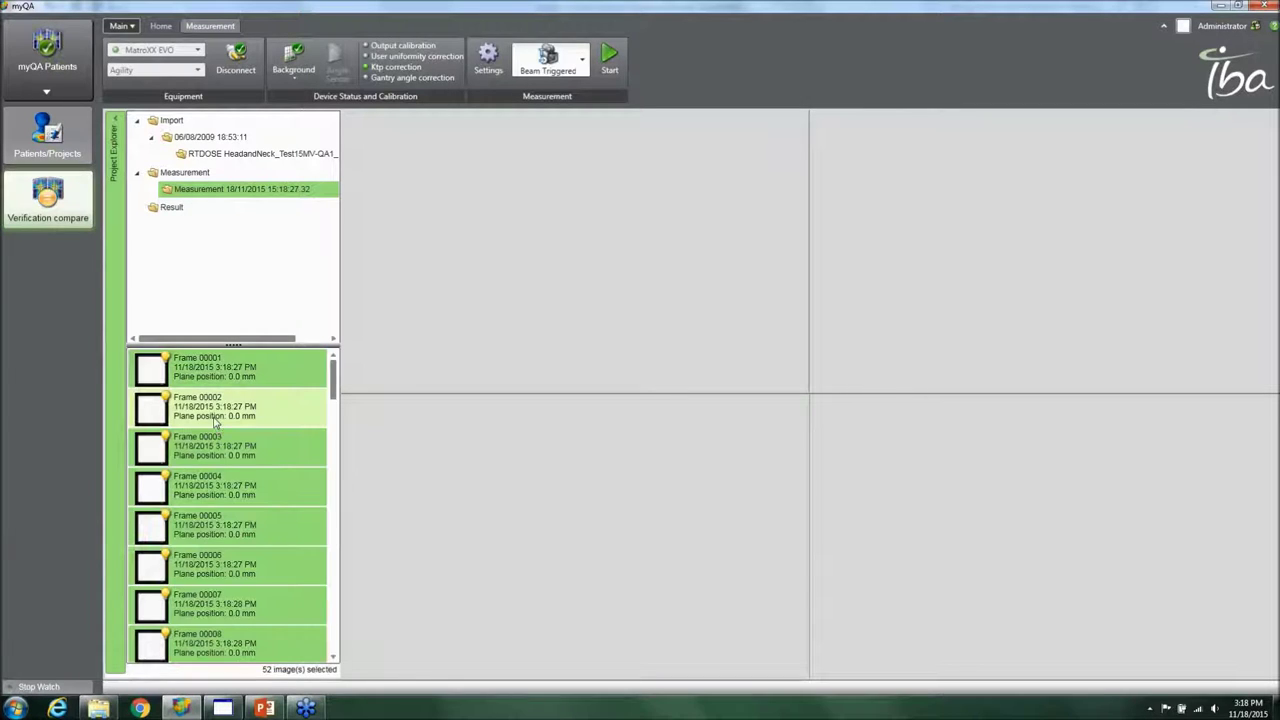
pyautogui.rightClick(214, 414)
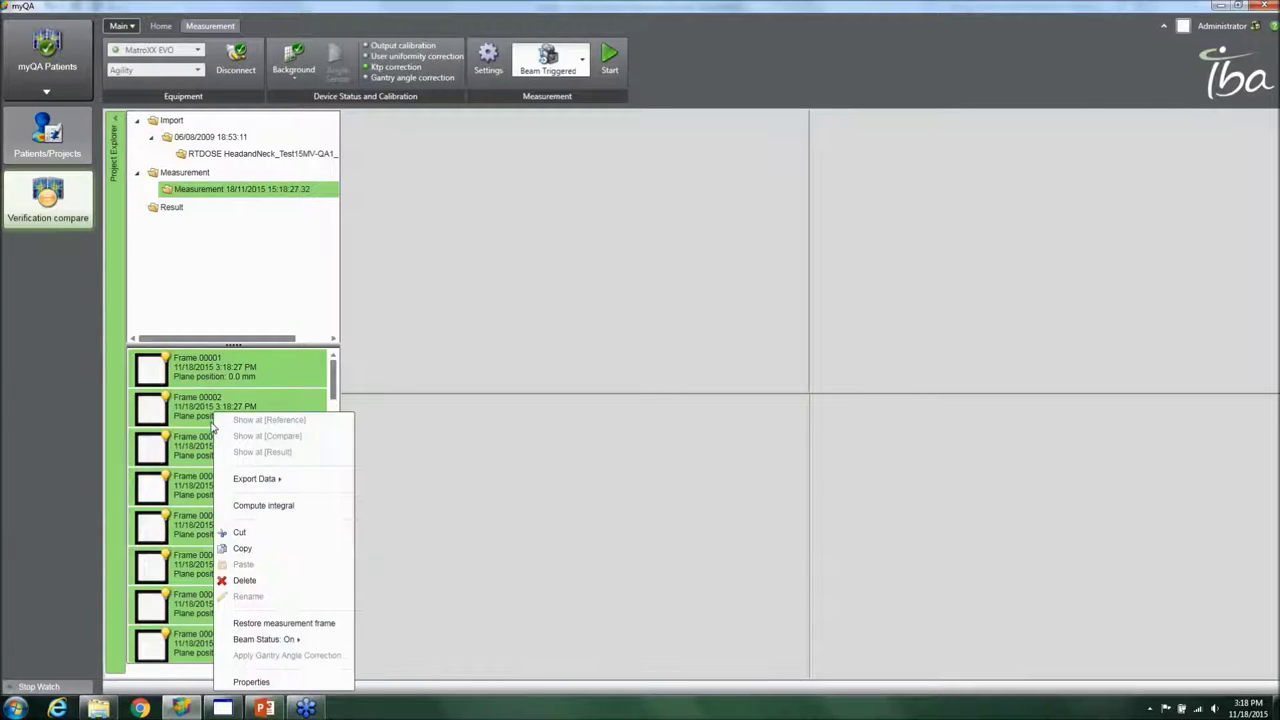
pyautogui.click(267, 507)
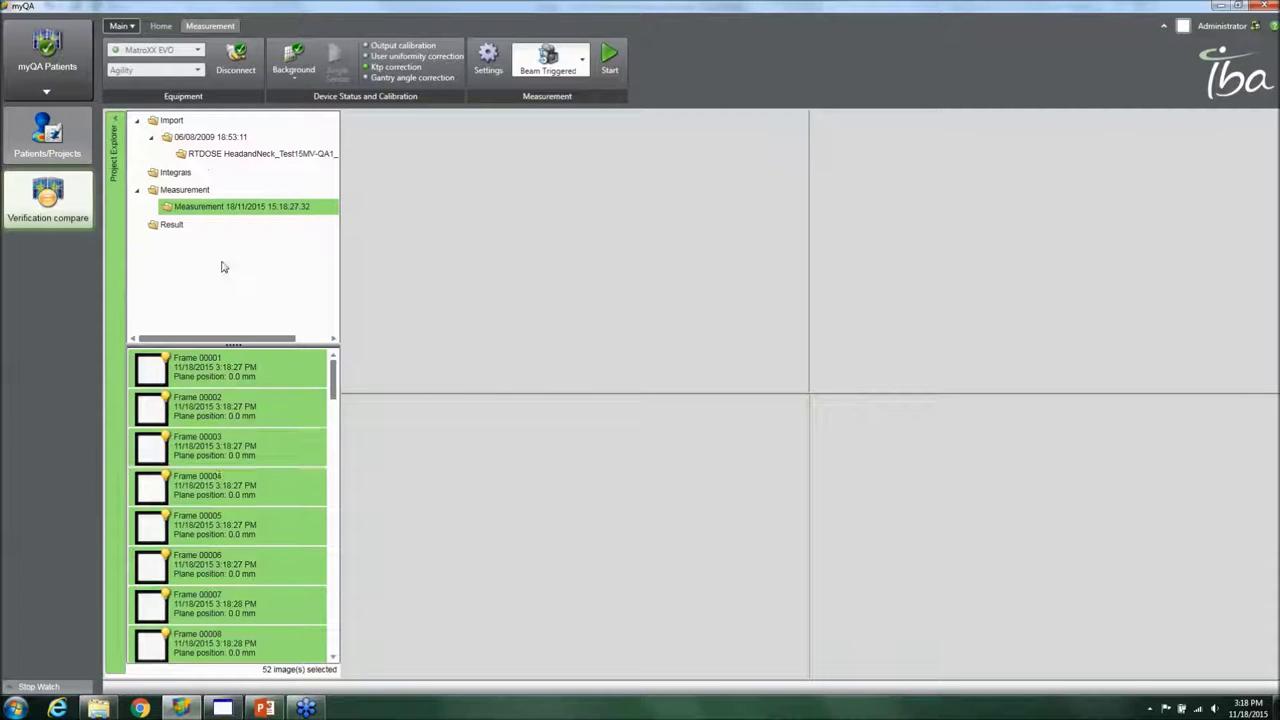
# Browse the measurement frames and display the computed integral from the Integrals folder
pyautogui.moveTo(333, 378); pyautogui.dragTo(333, 568)
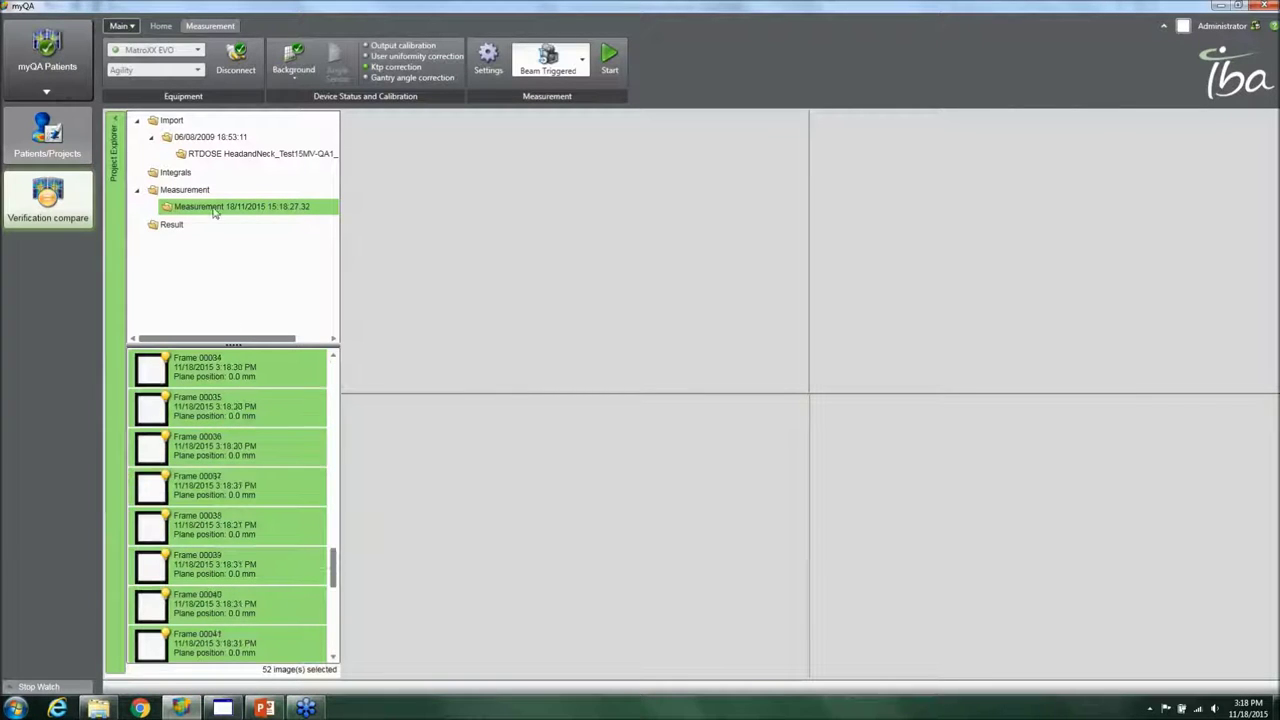
pyautogui.click(176, 172)
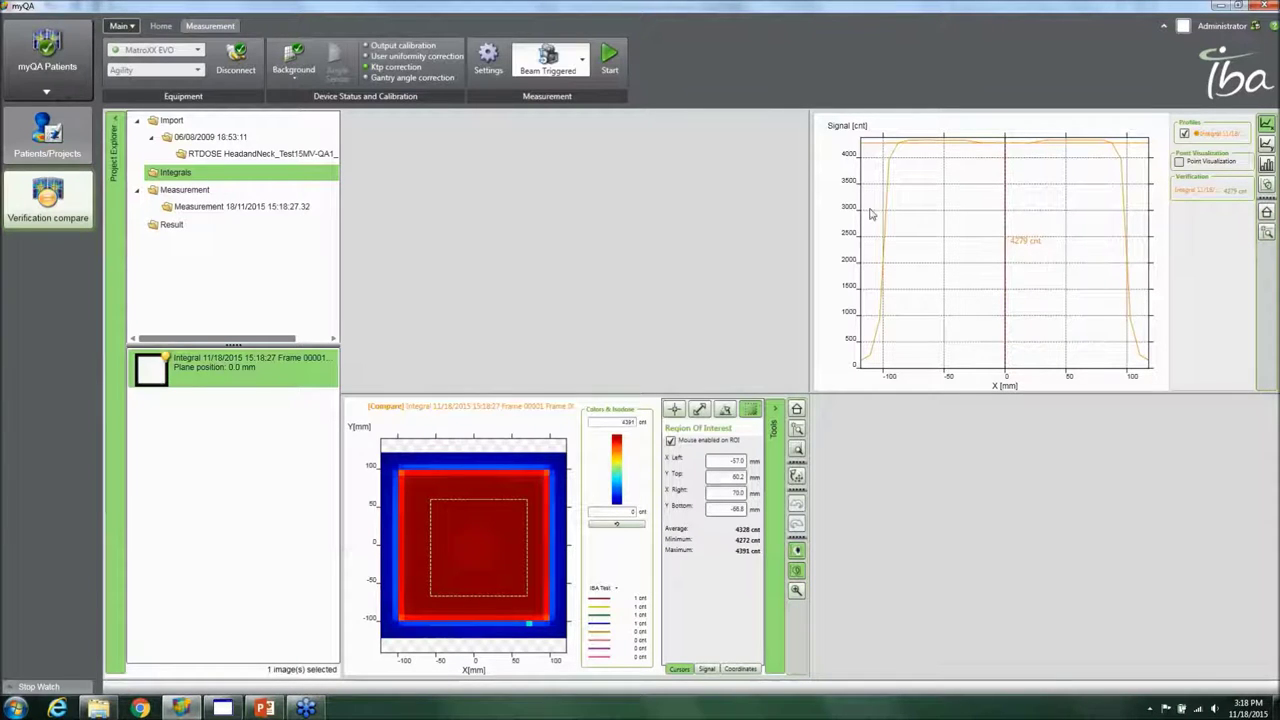
pyautogui.click(208, 155)
# Reopen the current project, save it with the new measurement, and return to the project overview
pyautogui.click(55, 145)
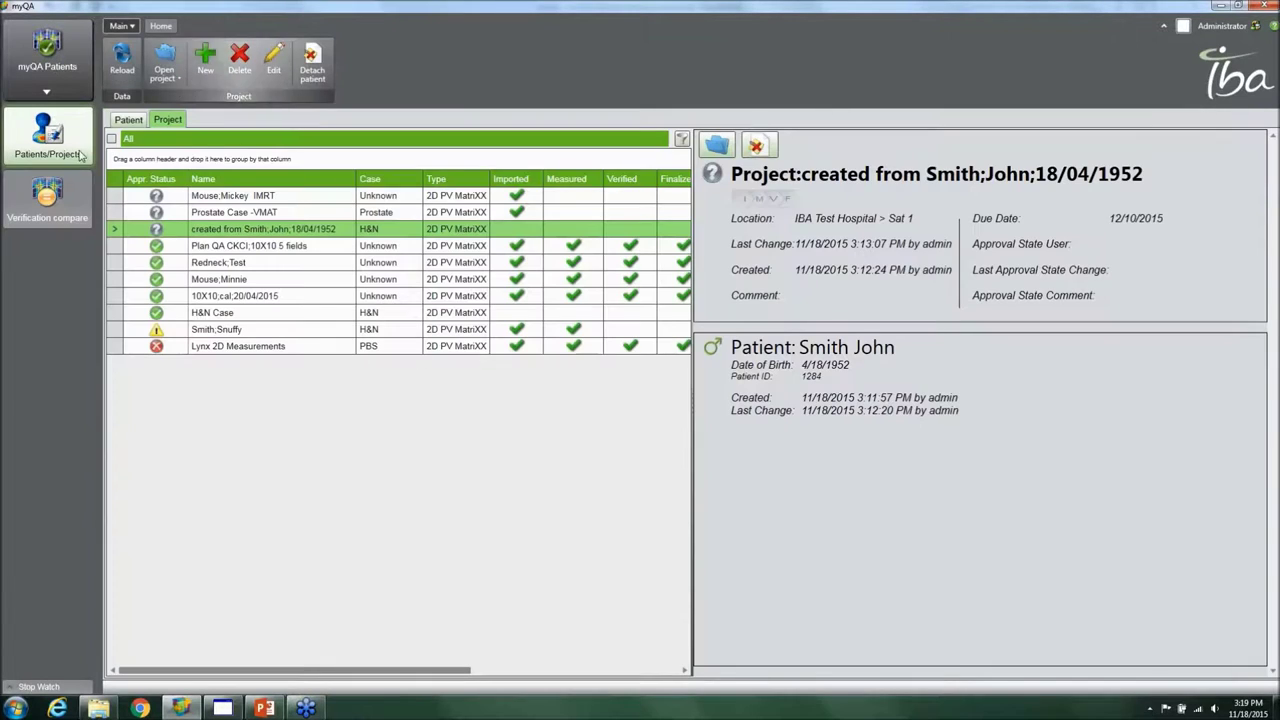
pyautogui.click(164, 58)
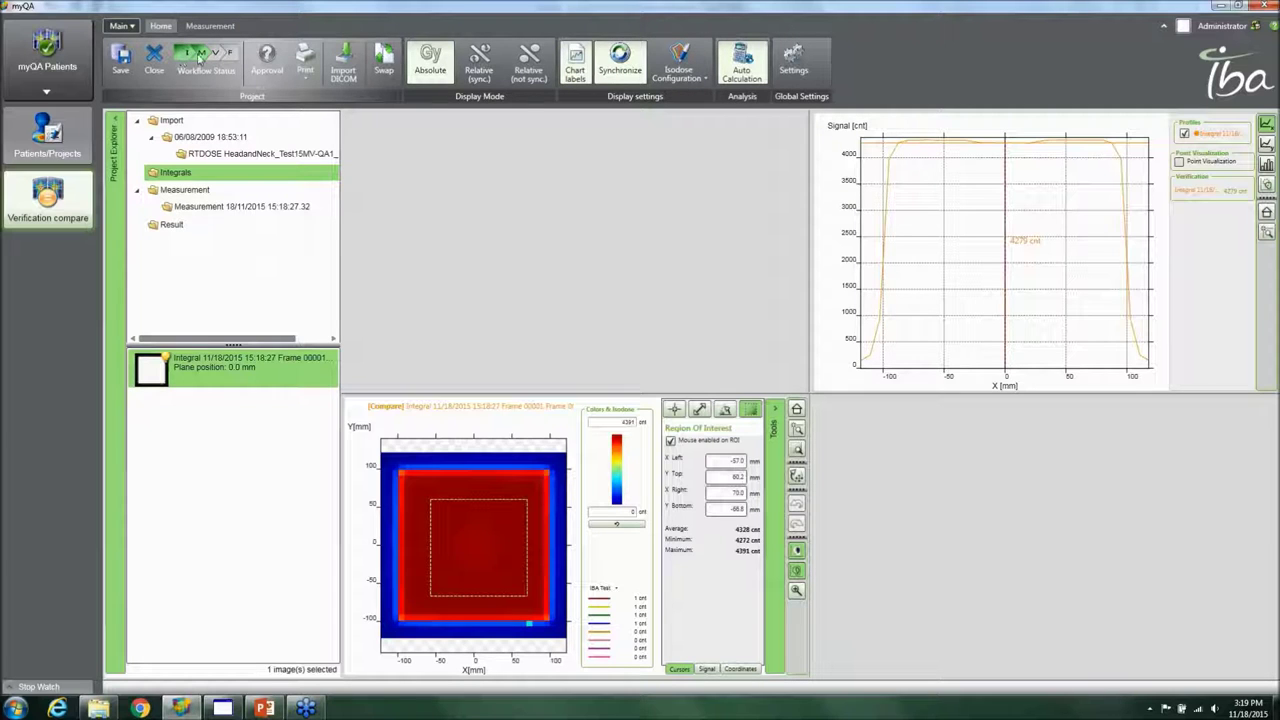
pyautogui.click(120, 64)
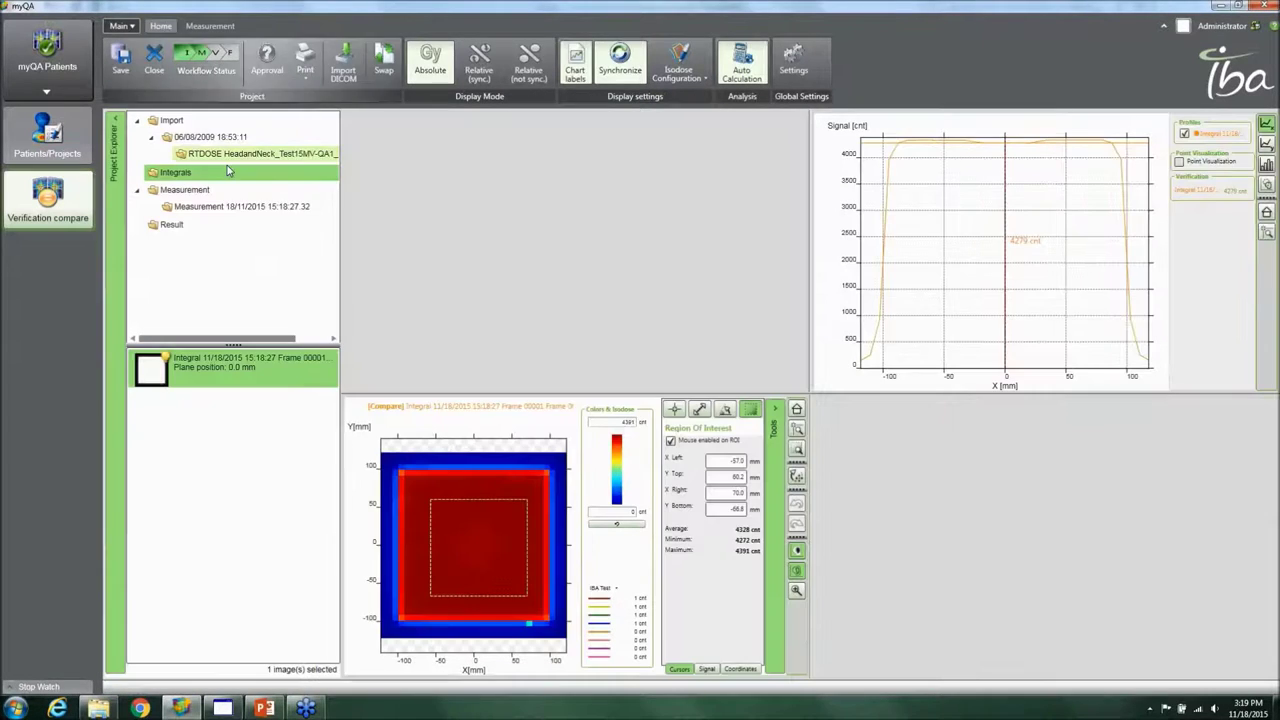
pyautogui.click(48, 150)
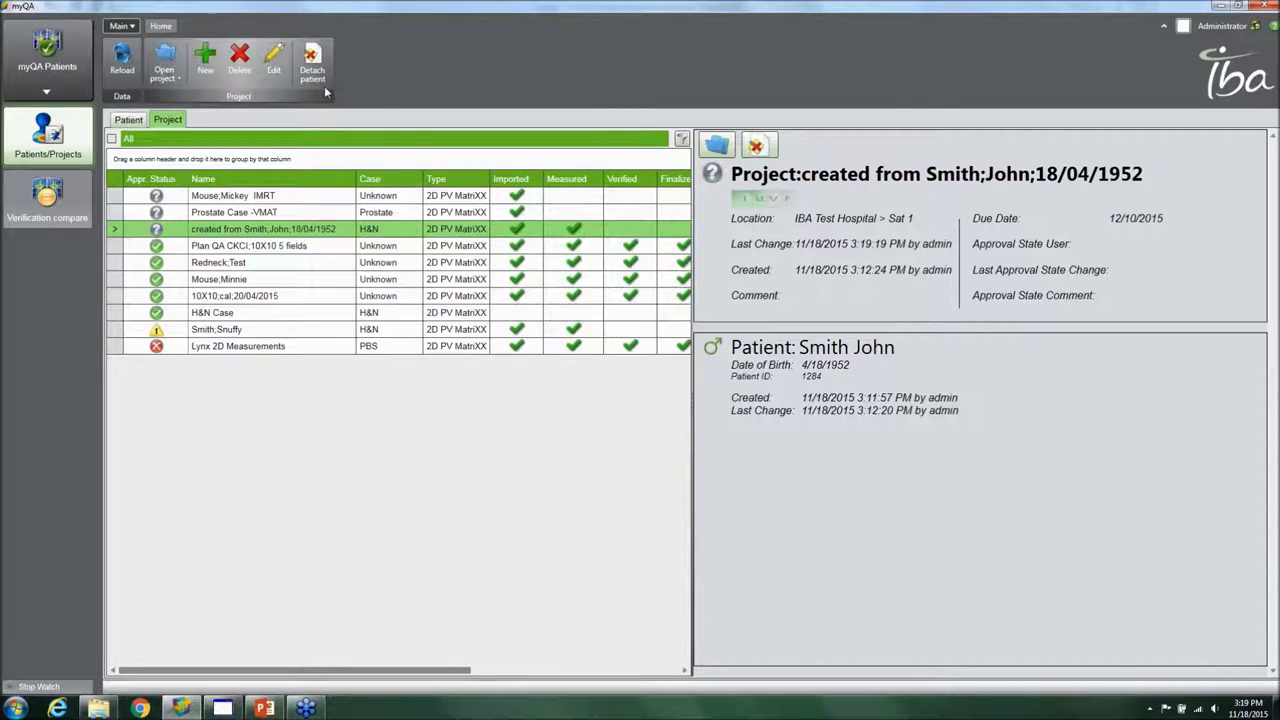
# Look at the Archive/Restore function for the second-to-last patient in the patient list and leave it
pyautogui.click(129, 120)
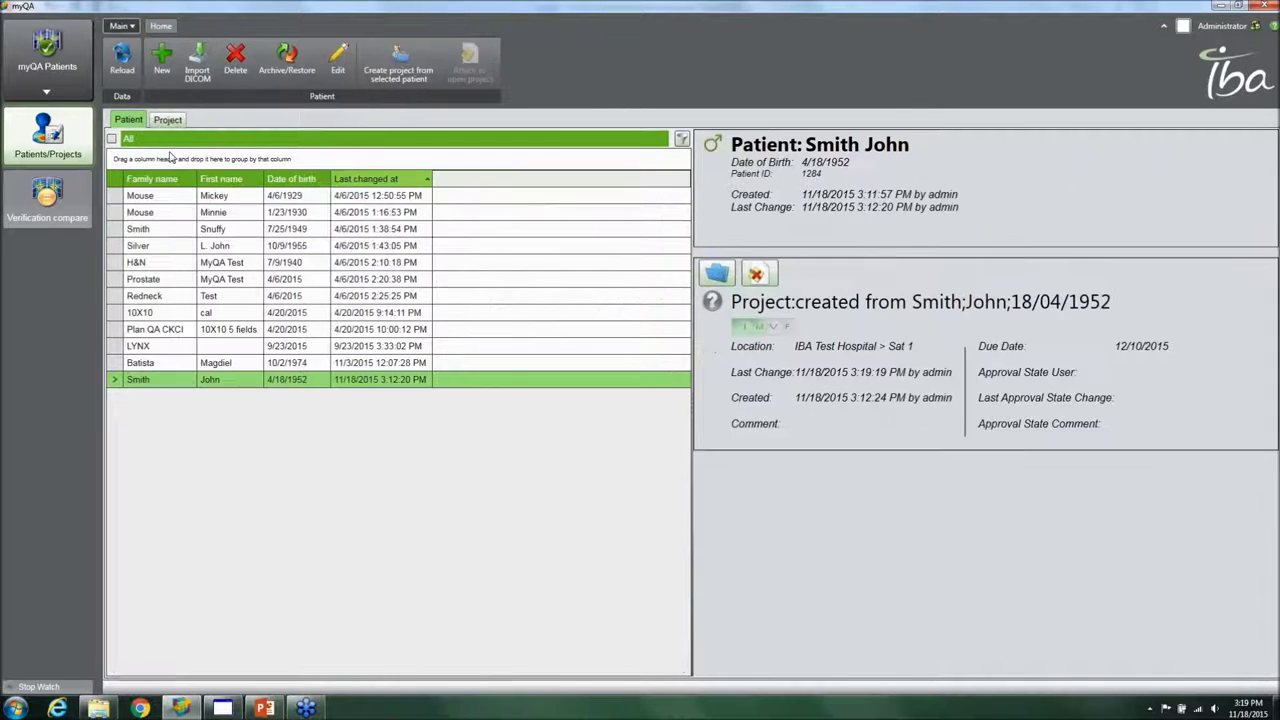
pyautogui.click(318, 367)
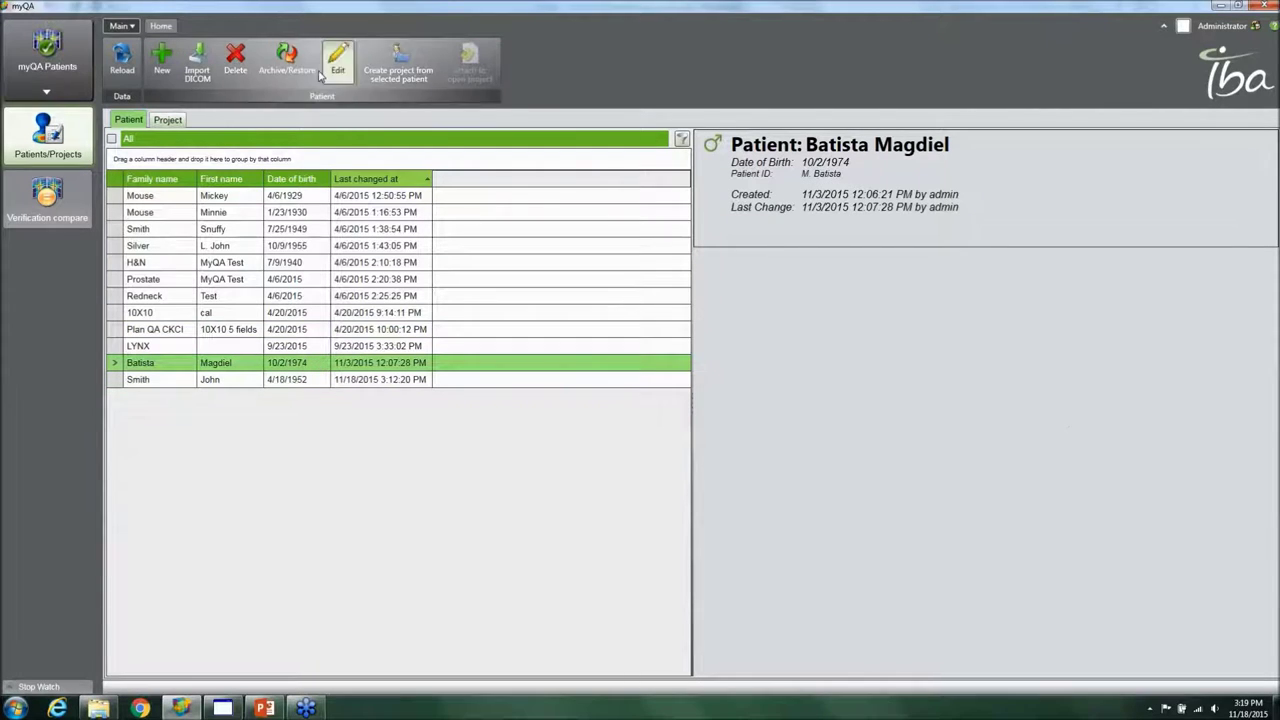
pyautogui.click(281, 68)
pyautogui.click(745, 402)
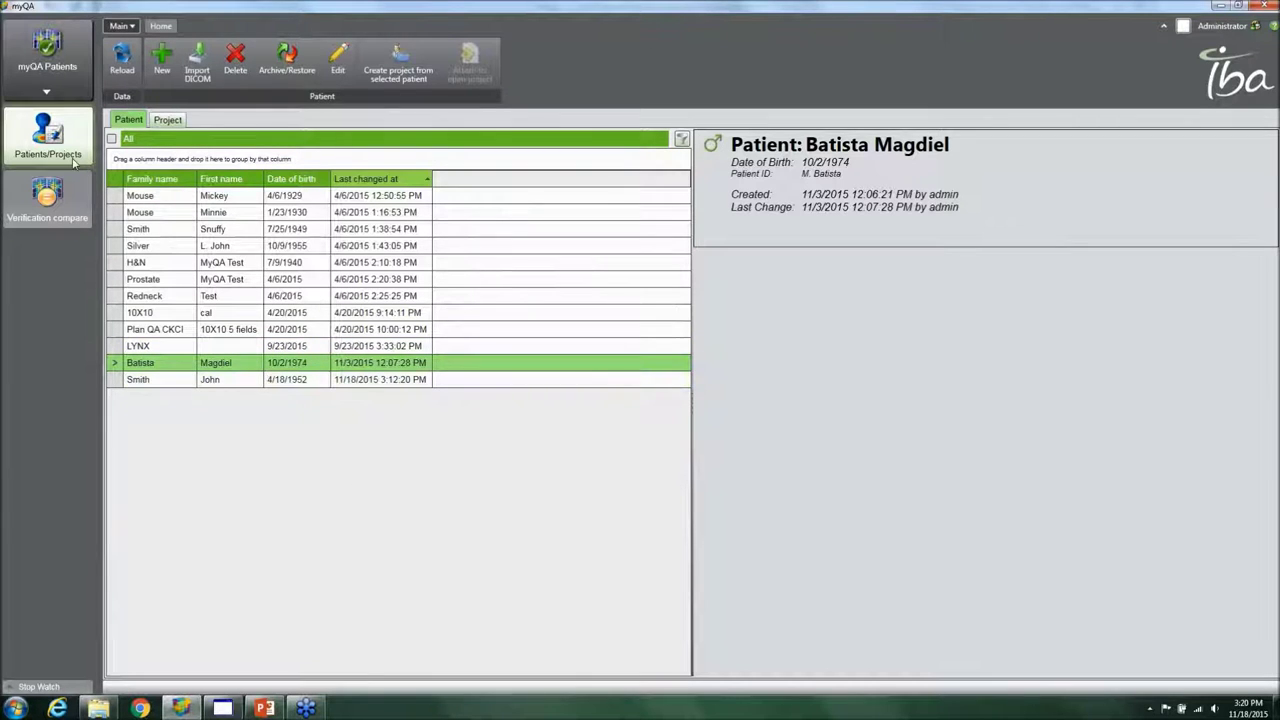
# Open the existing IMRT project from the top of the project list
pyautogui.click(167, 119)
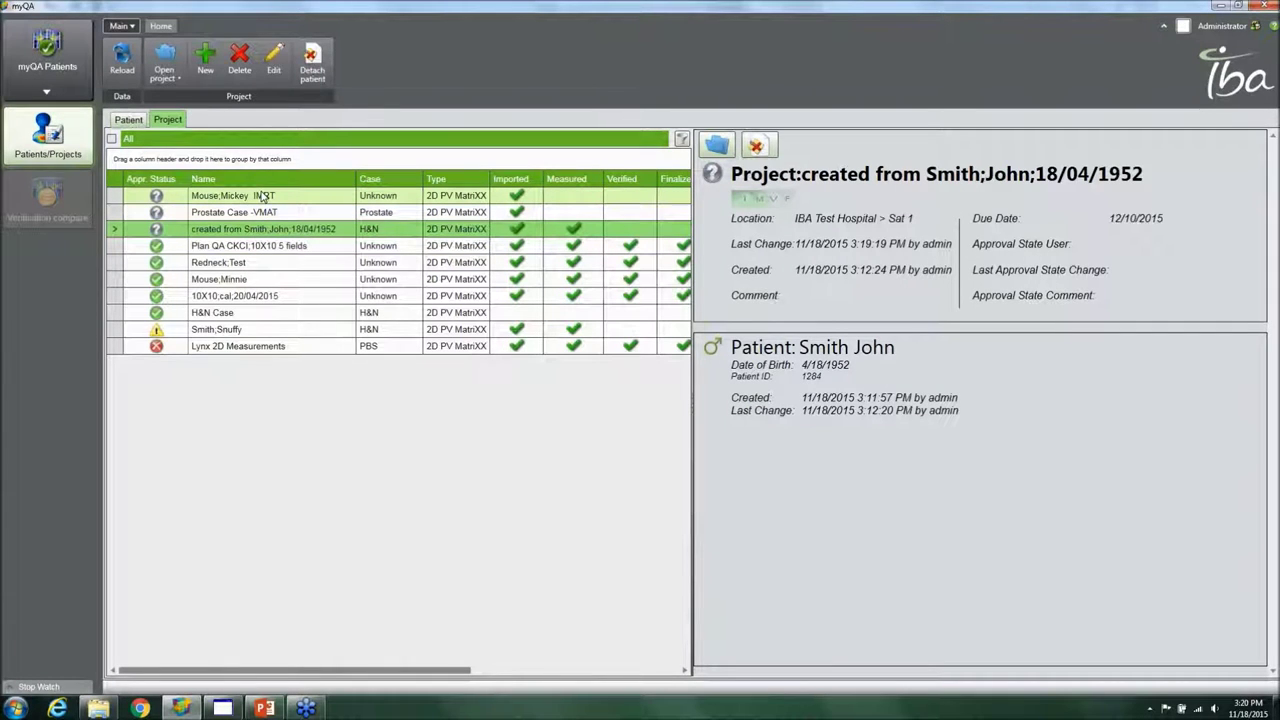
pyautogui.click(263, 196)
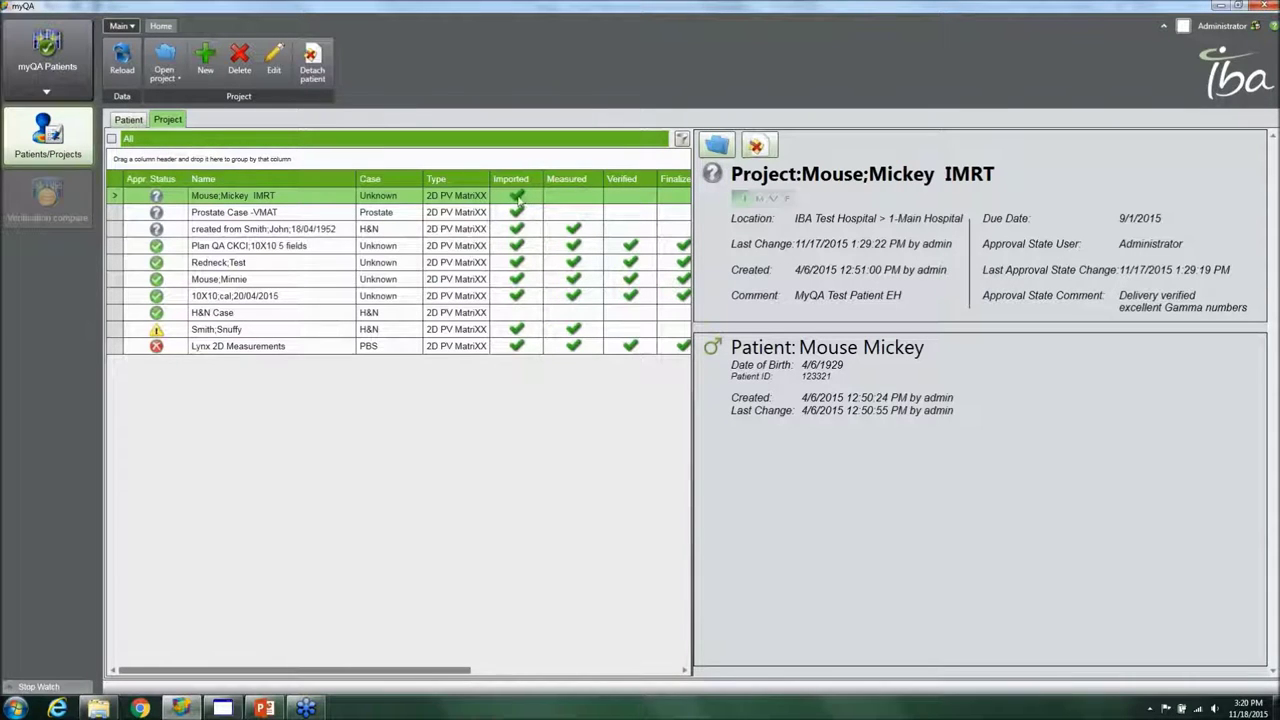
pyautogui.doubleClick(280, 198)
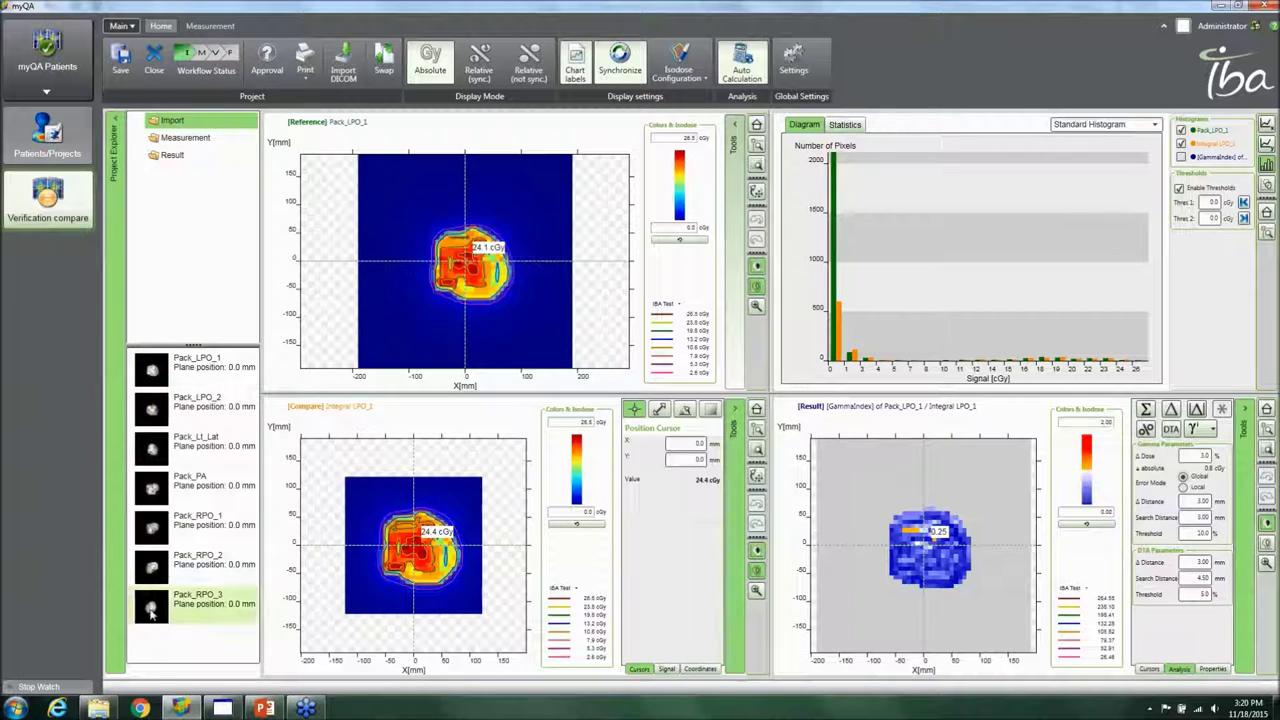
# Load the imported Pack_PA dose as the reference and the measured Integral PA as the compare image
pyautogui.moveTo(151, 487); pyautogui.dragTo(396, 303)
pyautogui.click(193, 139)
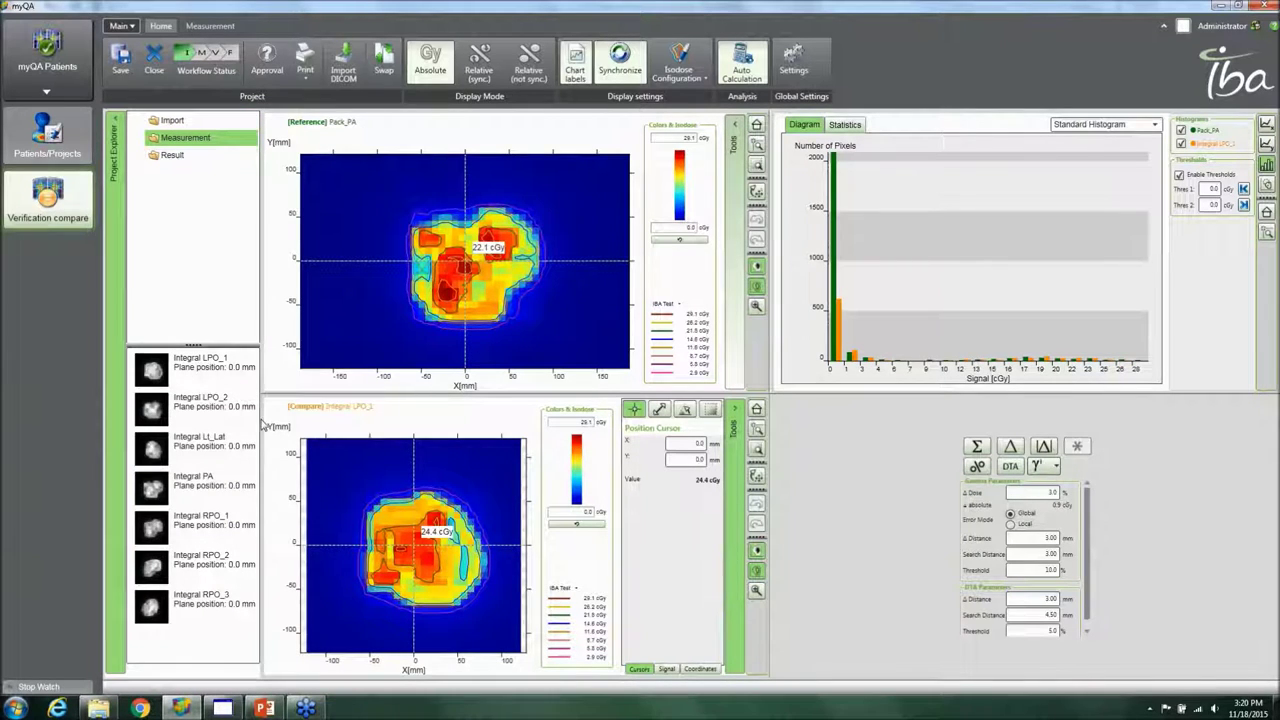
pyautogui.click(163, 498)
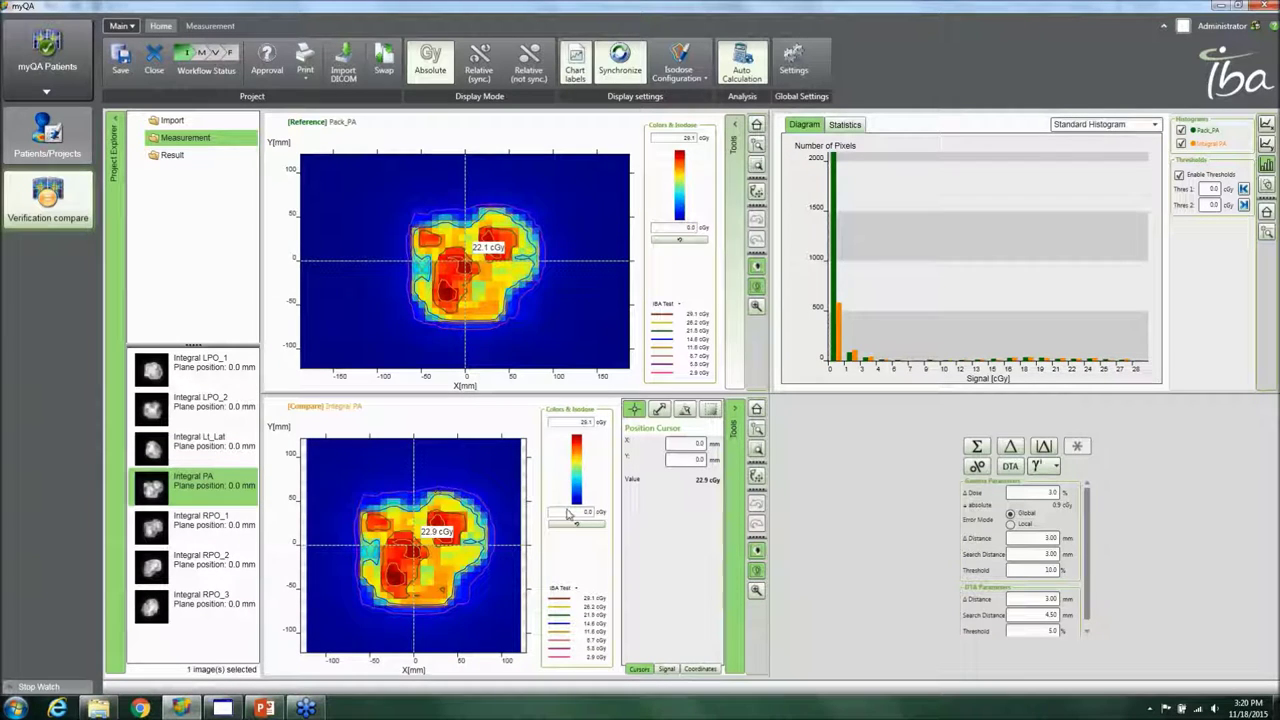
# Compute the gamma index of Pack_PA against Integral PA using the first gamma variant
pyautogui.click(1047, 476)
pyautogui.scroll(-1, 1088, 590)
pyautogui.click(1045, 466)
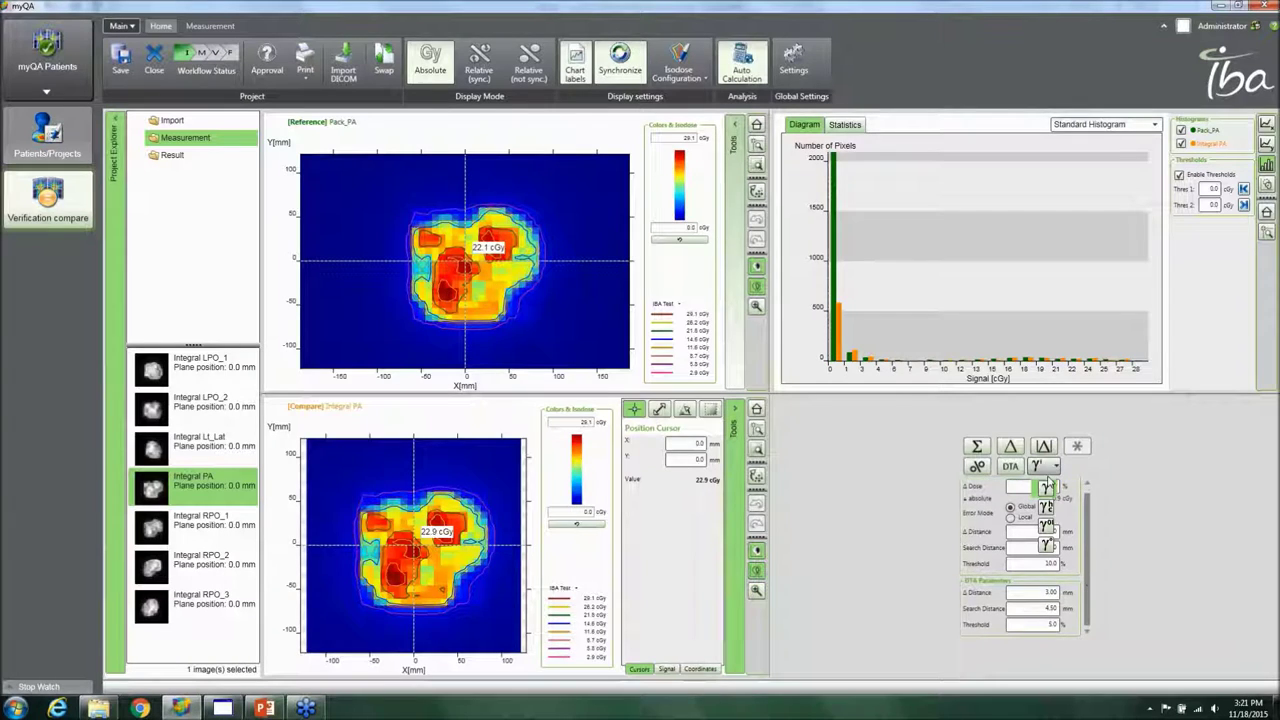
pyautogui.click(1046, 489)
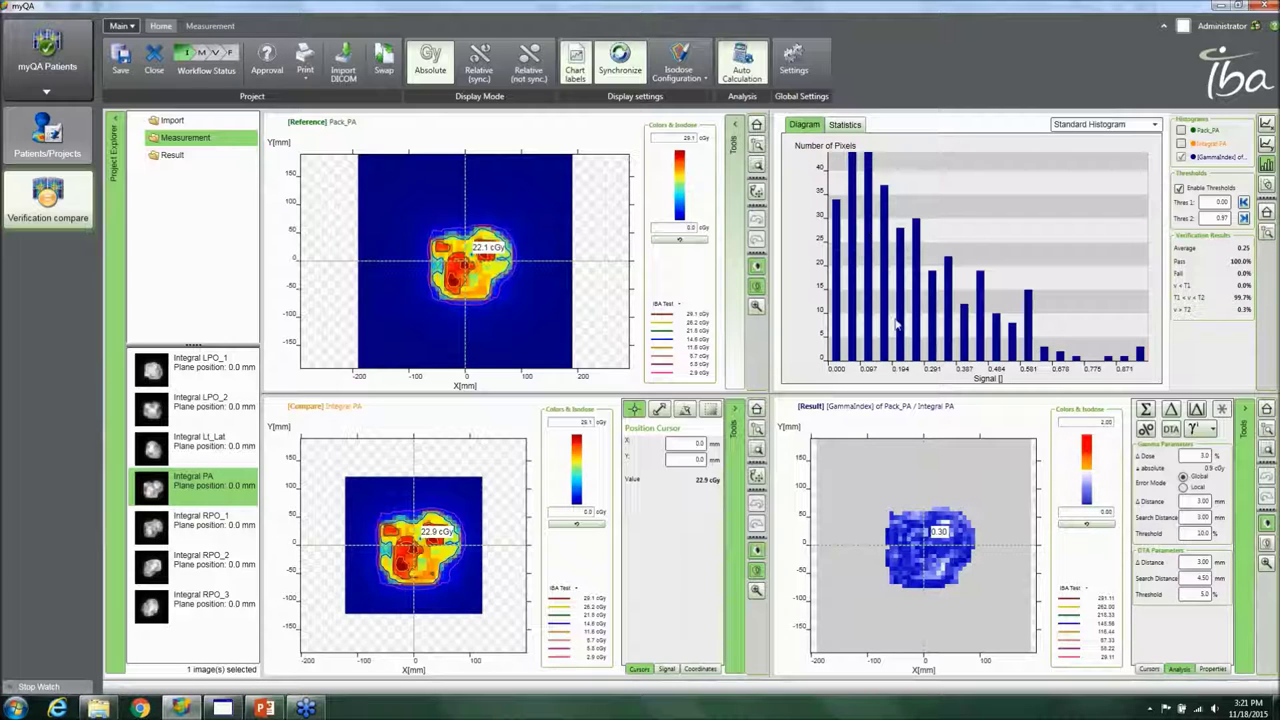
# Probe the dose planes with the position cursor and reset the cursor to X 0 and Y 0 mm
pyautogui.moveTo(925, 543)
pyautogui.mouseDown()
pyautogui.moveTo(911, 531)
pyautogui.moveTo(937, 519)
pyautogui.moveTo(923, 540)
pyautogui.moveTo(945, 546)
pyautogui.moveTo(900, 538)
pyautogui.moveTo(924, 543)
pyautogui.mouseUp()
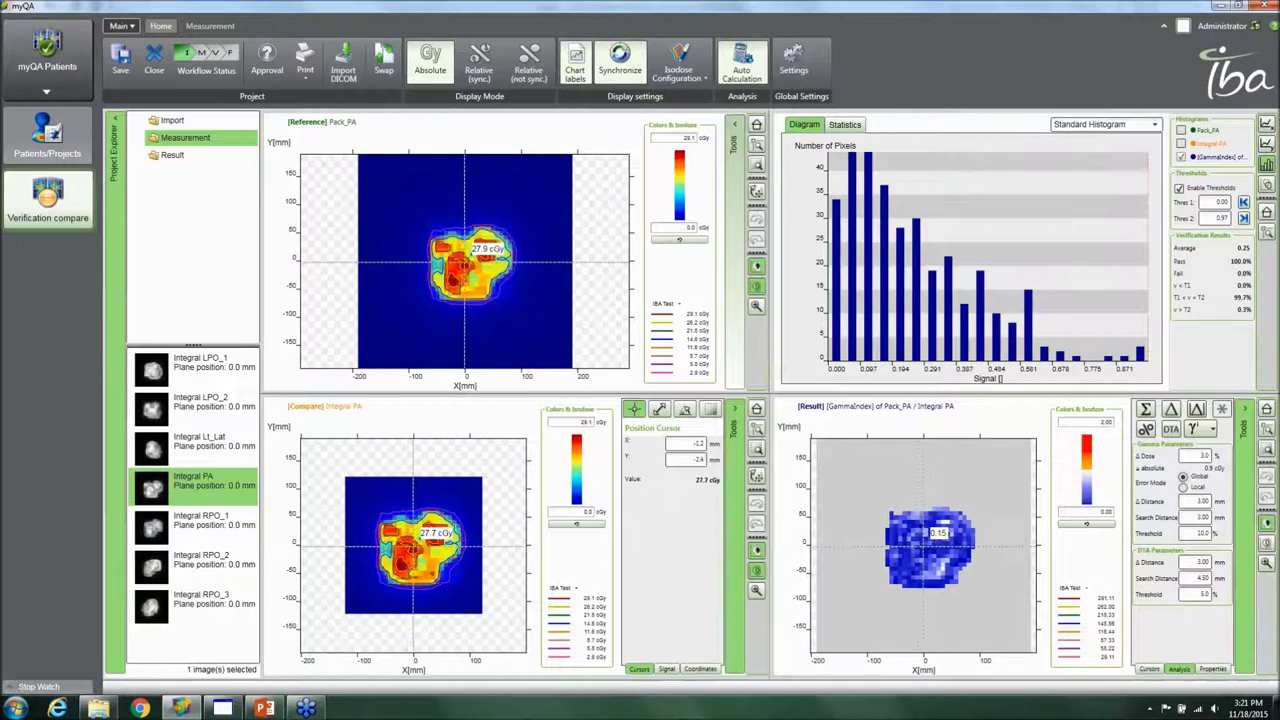
pyautogui.moveTo(414, 549); pyautogui.dragTo(414, 536)
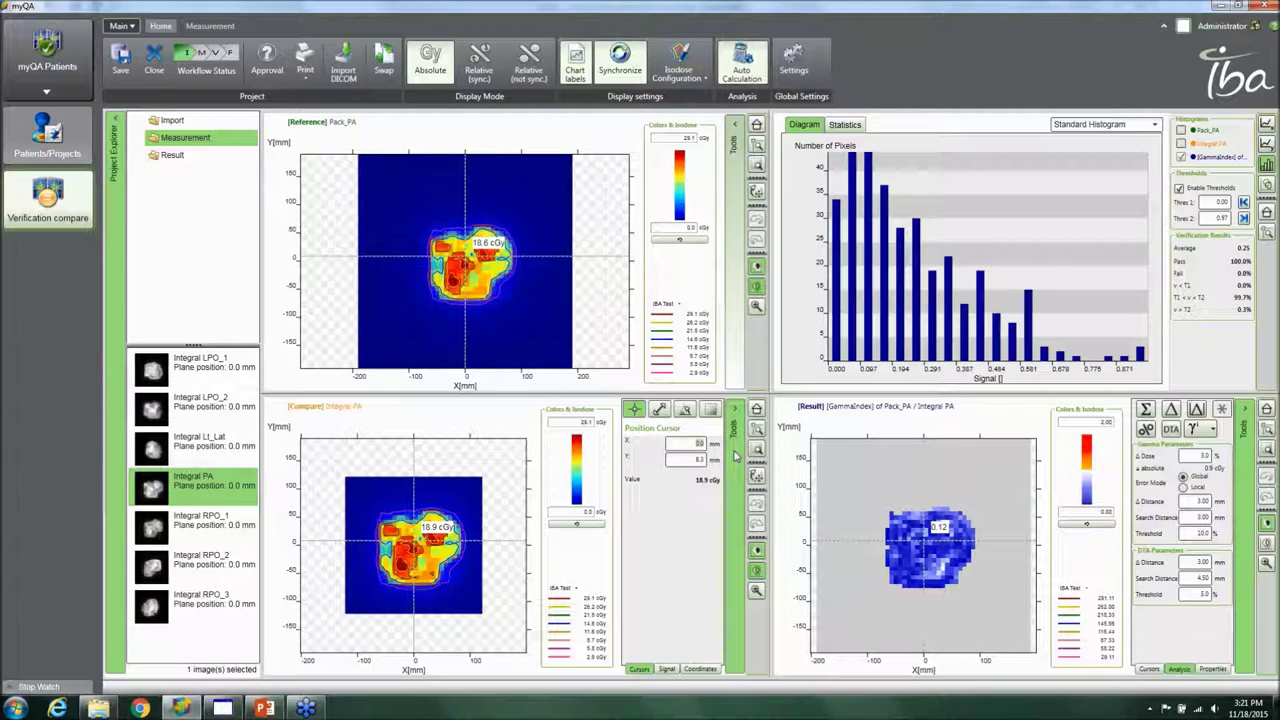
pyautogui.doubleClick(694, 460)
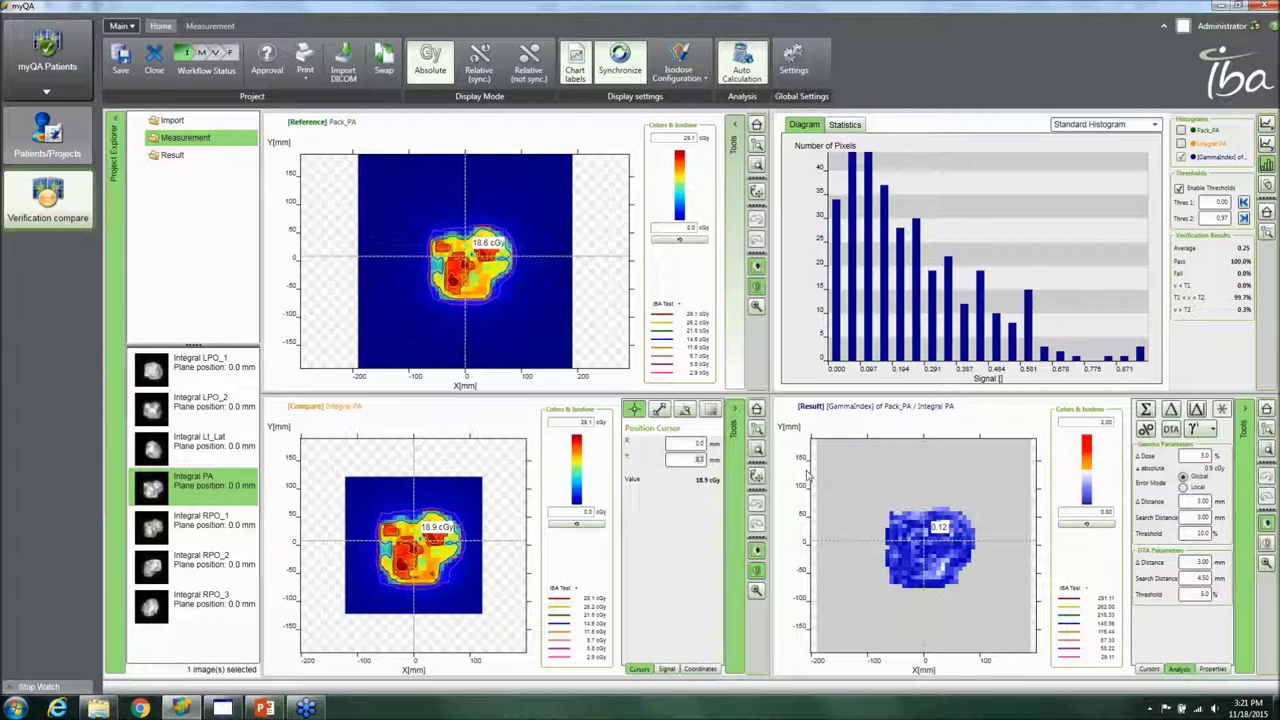
pyautogui.write('0')
pyautogui.press('Return')
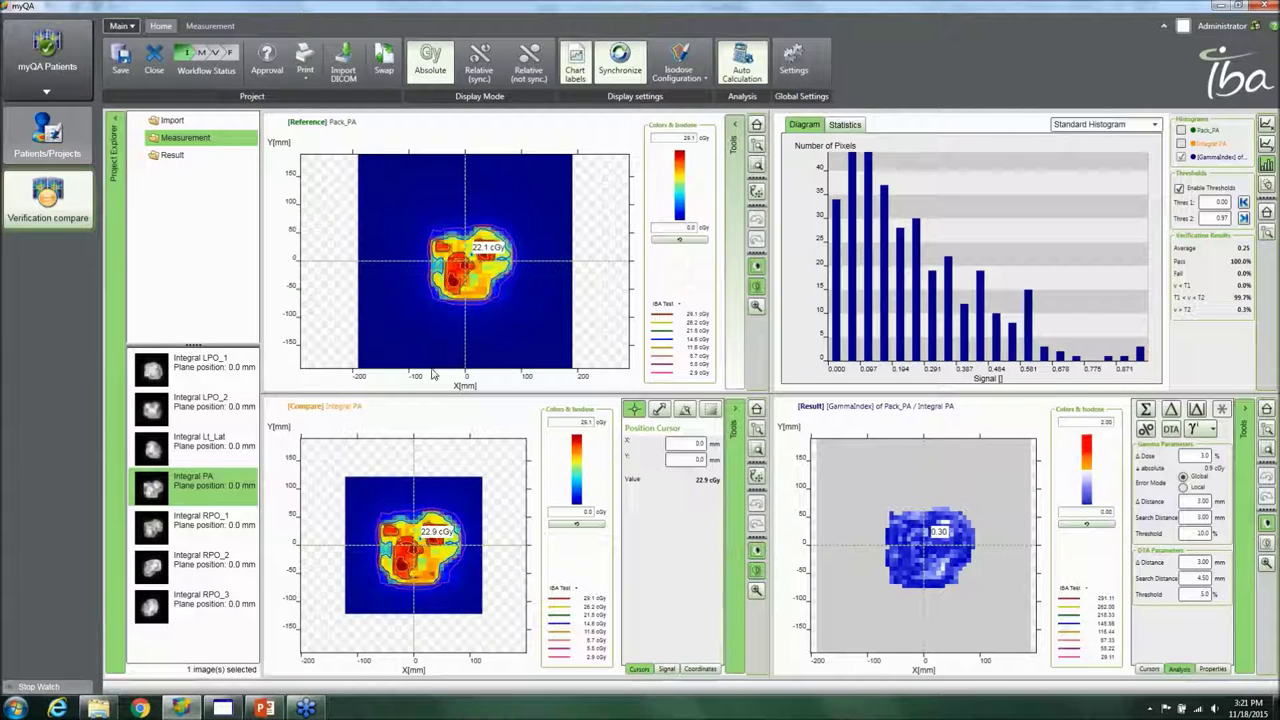
# Display the Pack_PA and Integral PA dose profiles at a moved cursor position, with point visualization enabled
pyautogui.moveTo(930, 552); pyautogui.dragTo(942, 541)
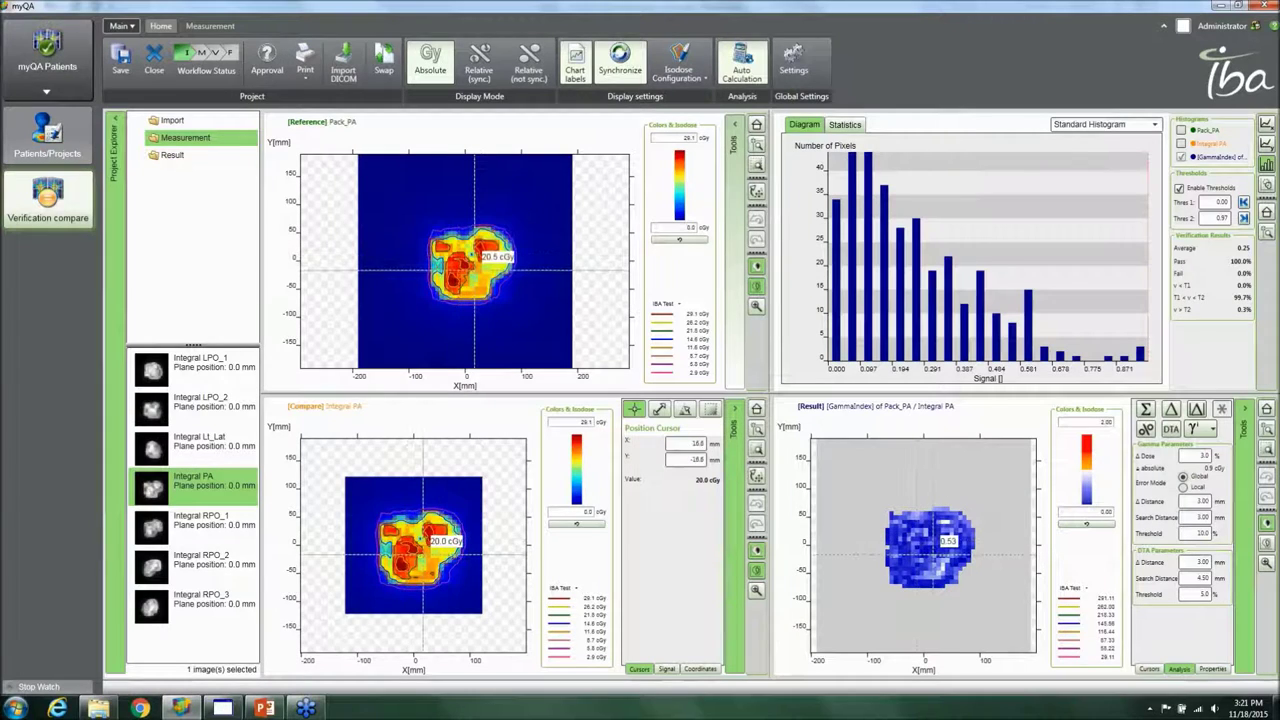
pyautogui.click(1265, 124)
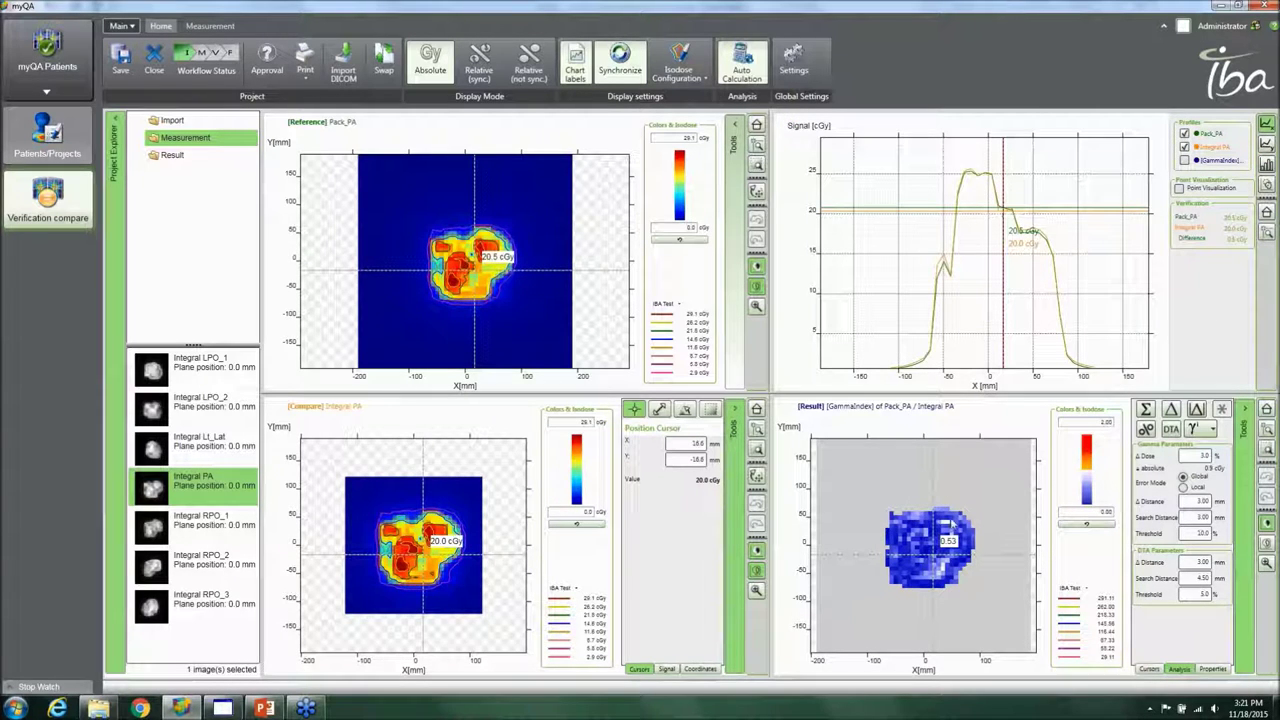
pyautogui.moveTo(942, 541); pyautogui.dragTo(968, 541)
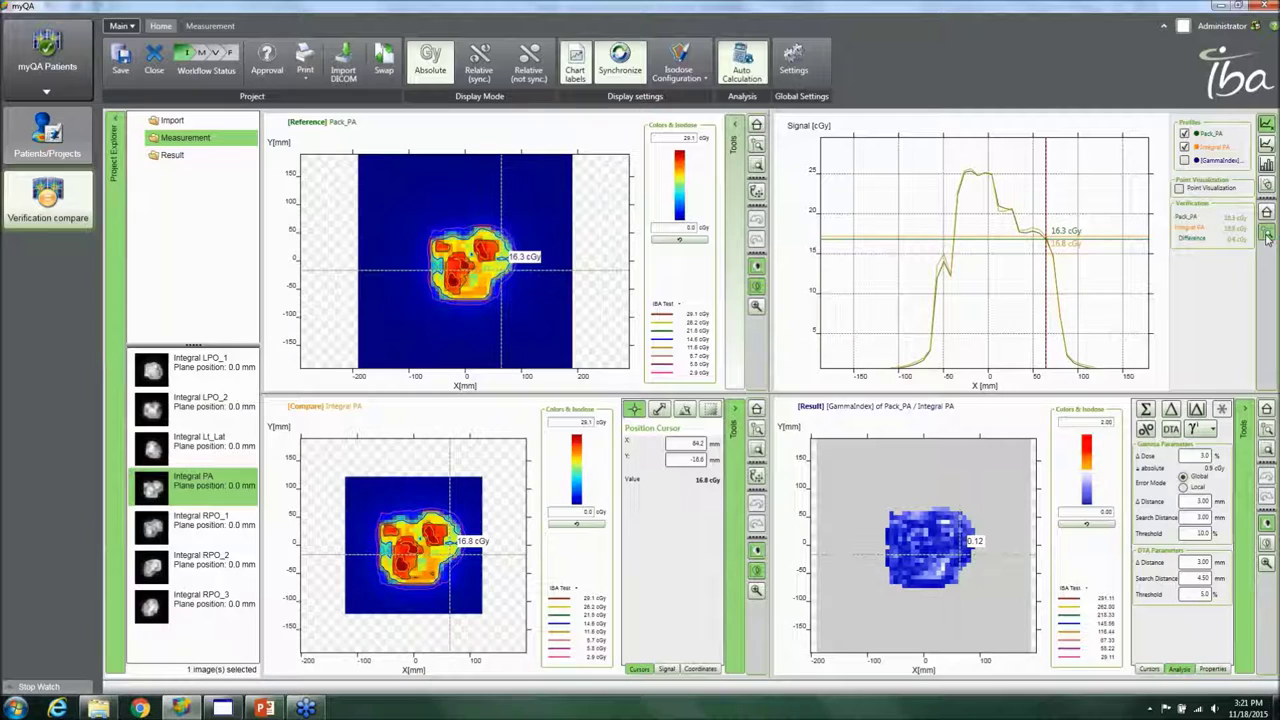
pyautogui.moveTo(927, 158); pyautogui.dragTo(1058, 275)
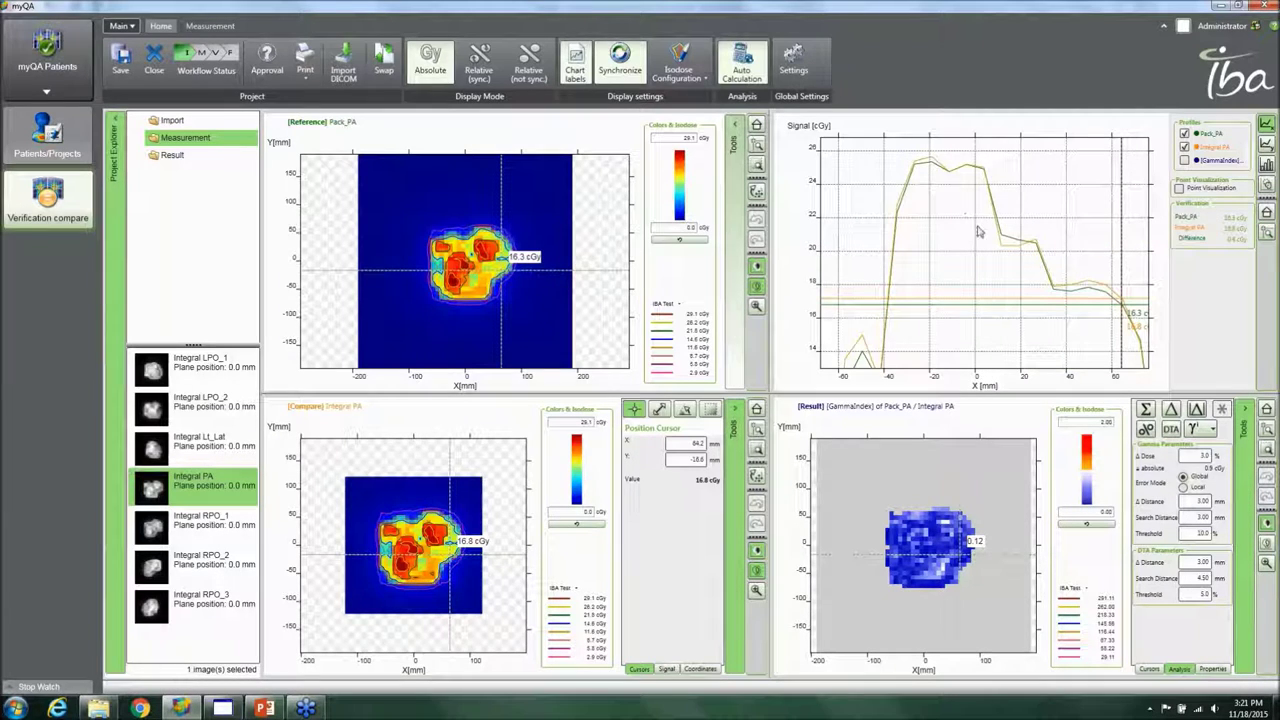
pyautogui.click(1179, 189)
# Examine the signal and coordinate tools of the compare image and return to its position cursor
pyautogui.click(731, 456)
pyautogui.click(731, 456)
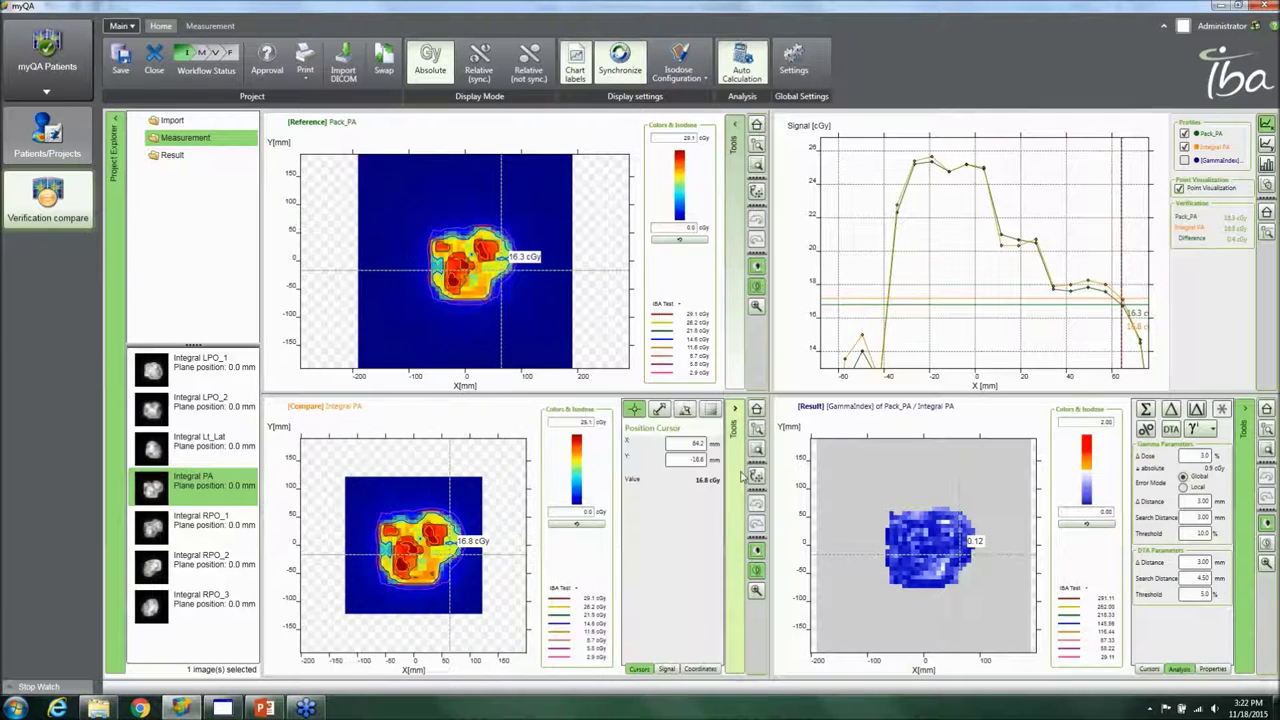
pyautogui.click(667, 669)
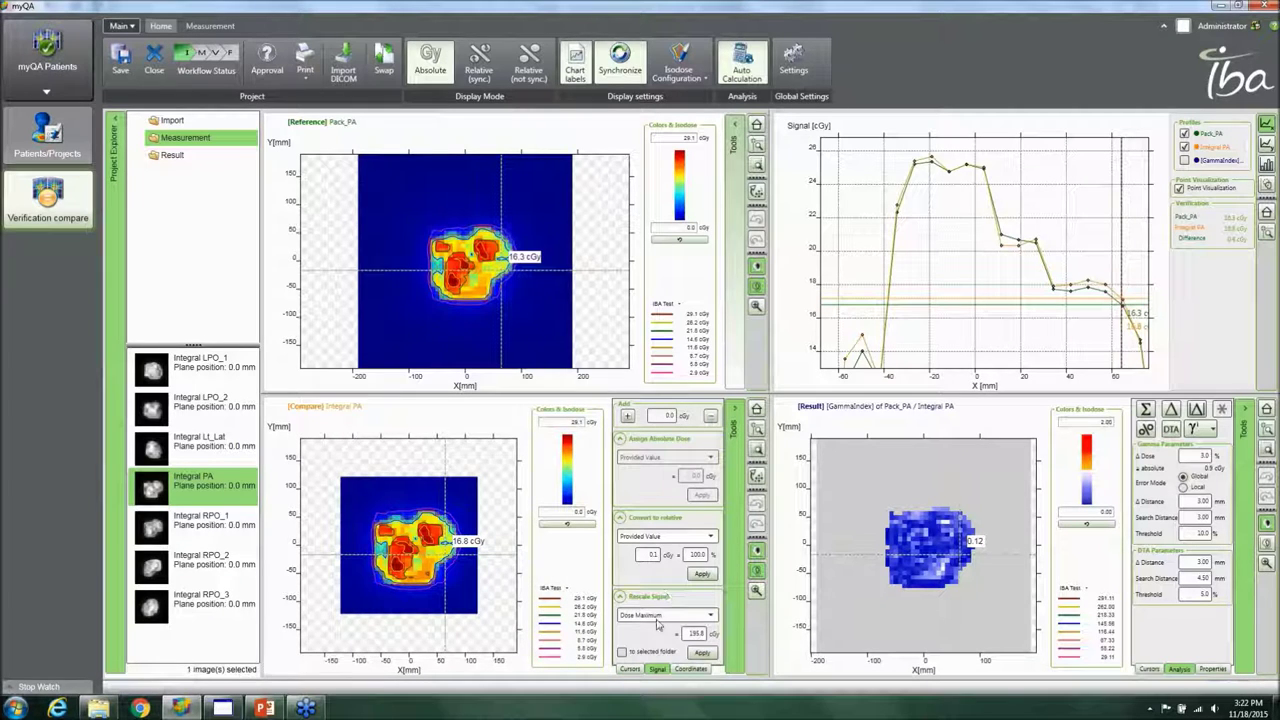
pyautogui.click(686, 669)
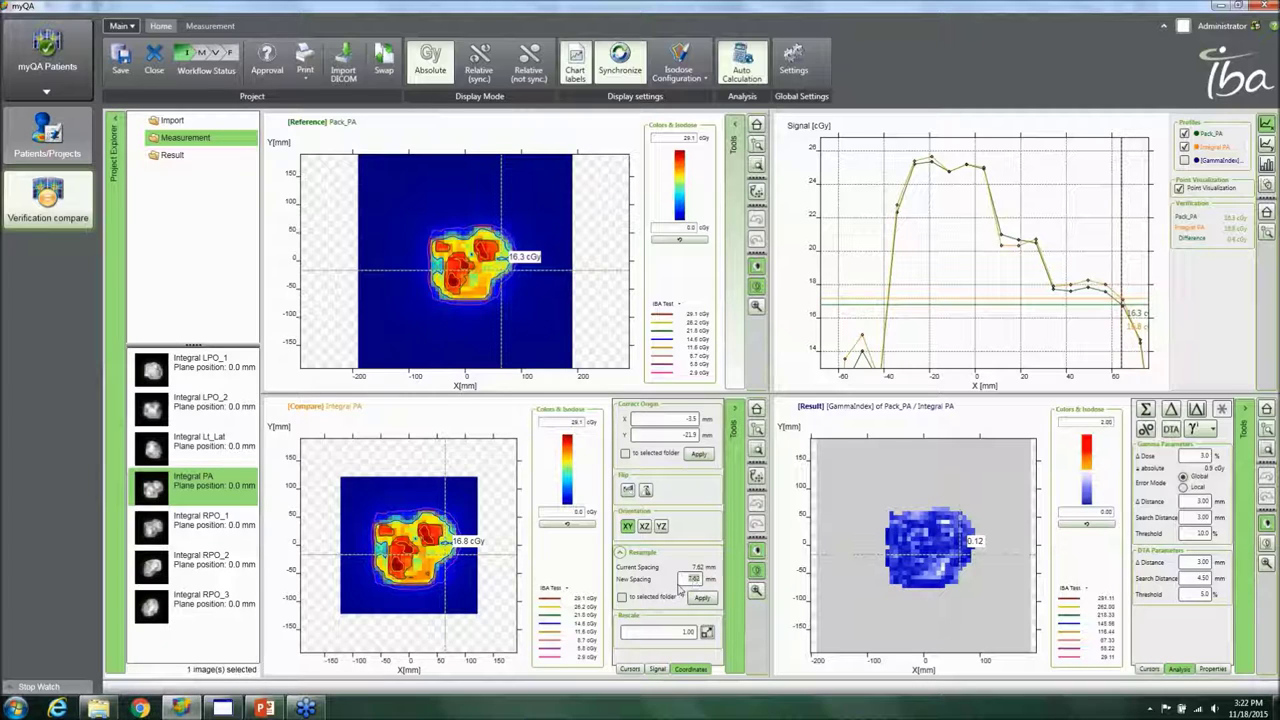
pyautogui.click(653, 670)
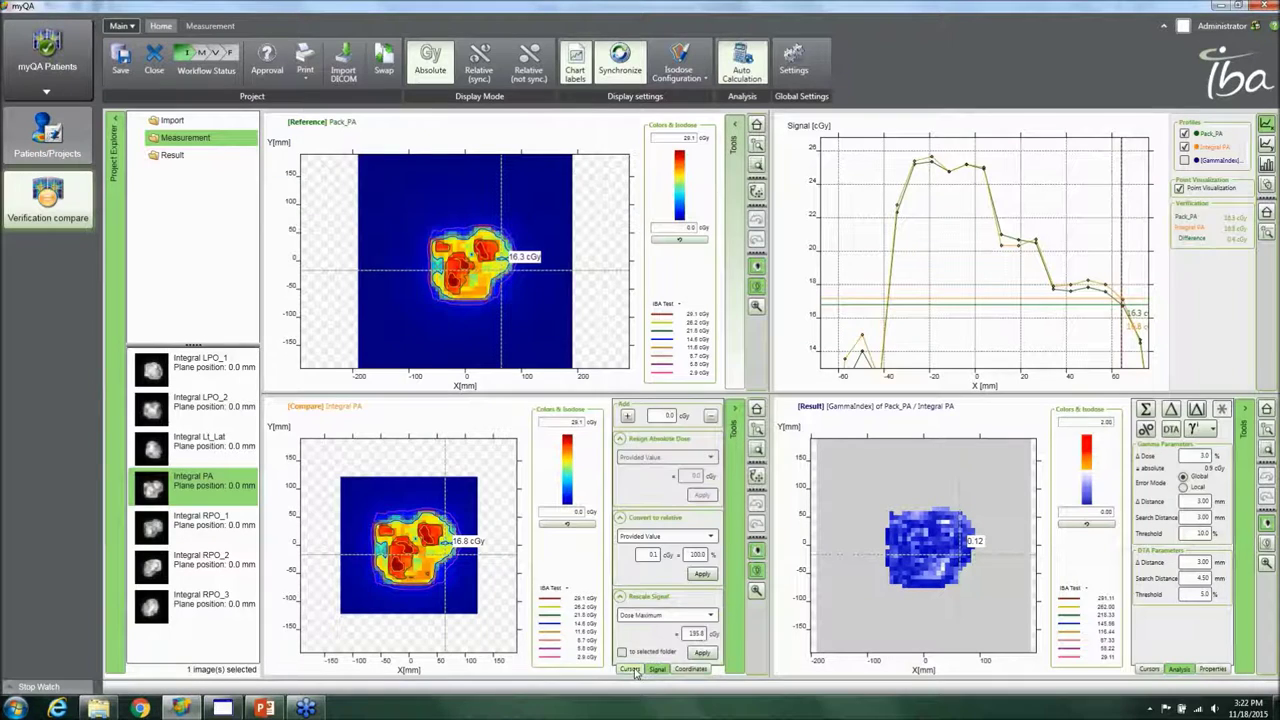
pyautogui.click(630, 670)
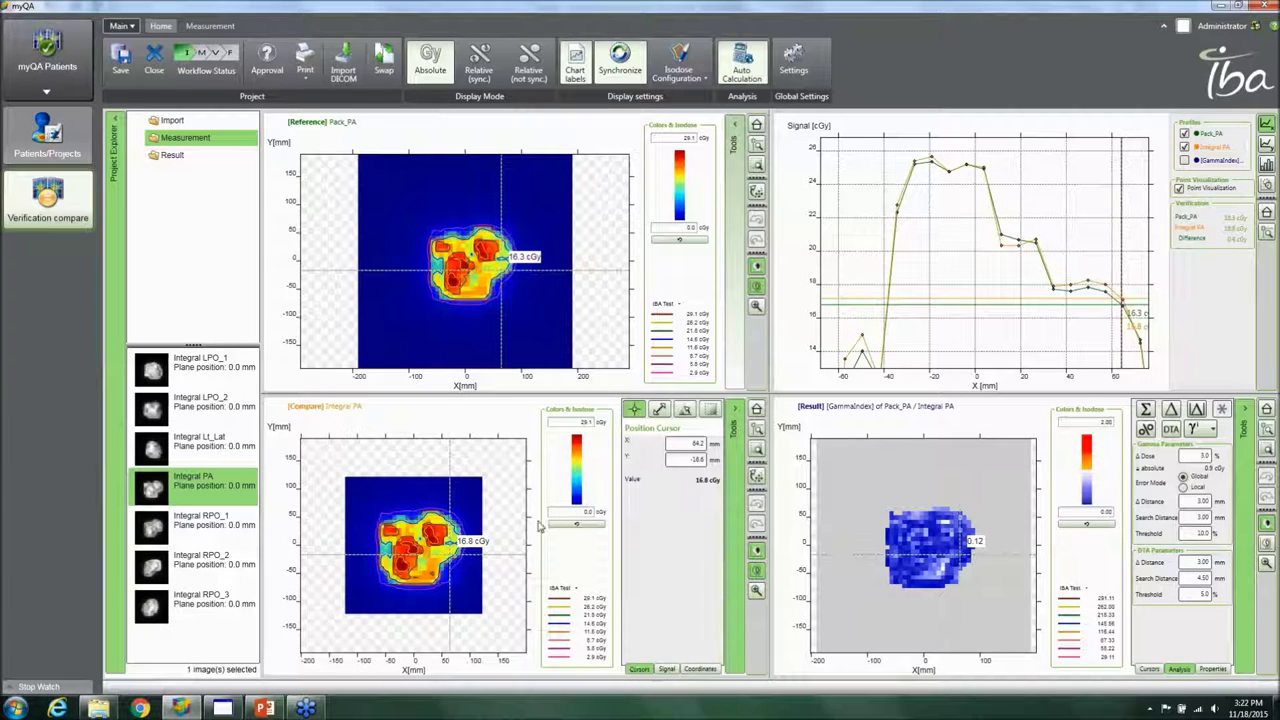
# Move the position cursor to about X 4, Y 7 mm and enlarge the field in the synchronized planes
pyautogui.moveTo(467, 531); pyautogui.dragTo(439, 527)
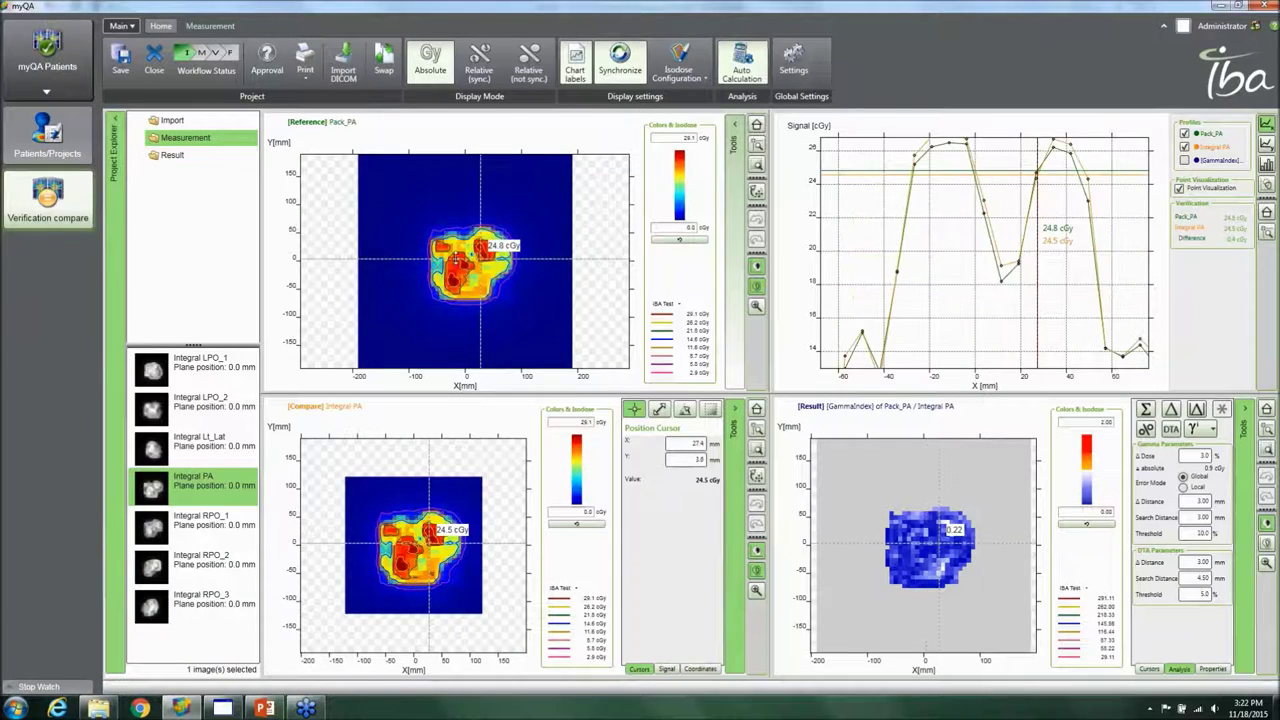
pyautogui.moveTo(458, 257); pyautogui.dragTo(466, 257)
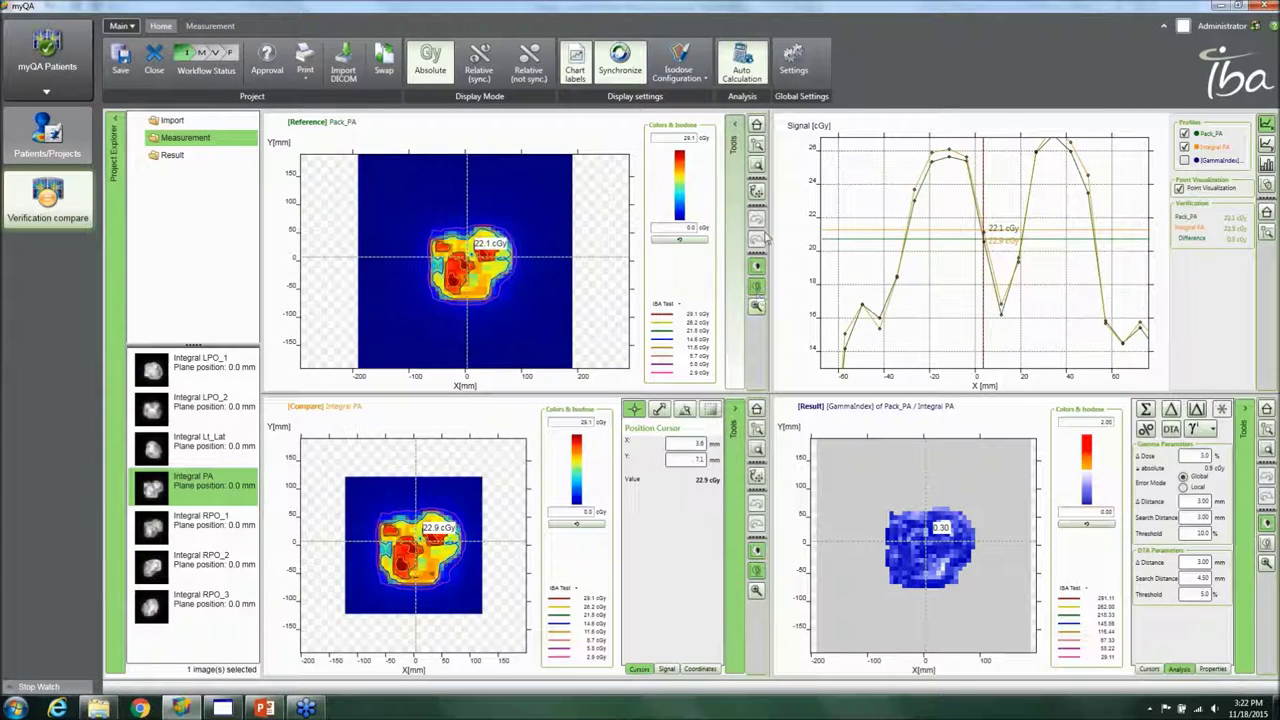
pyautogui.click(757, 165)
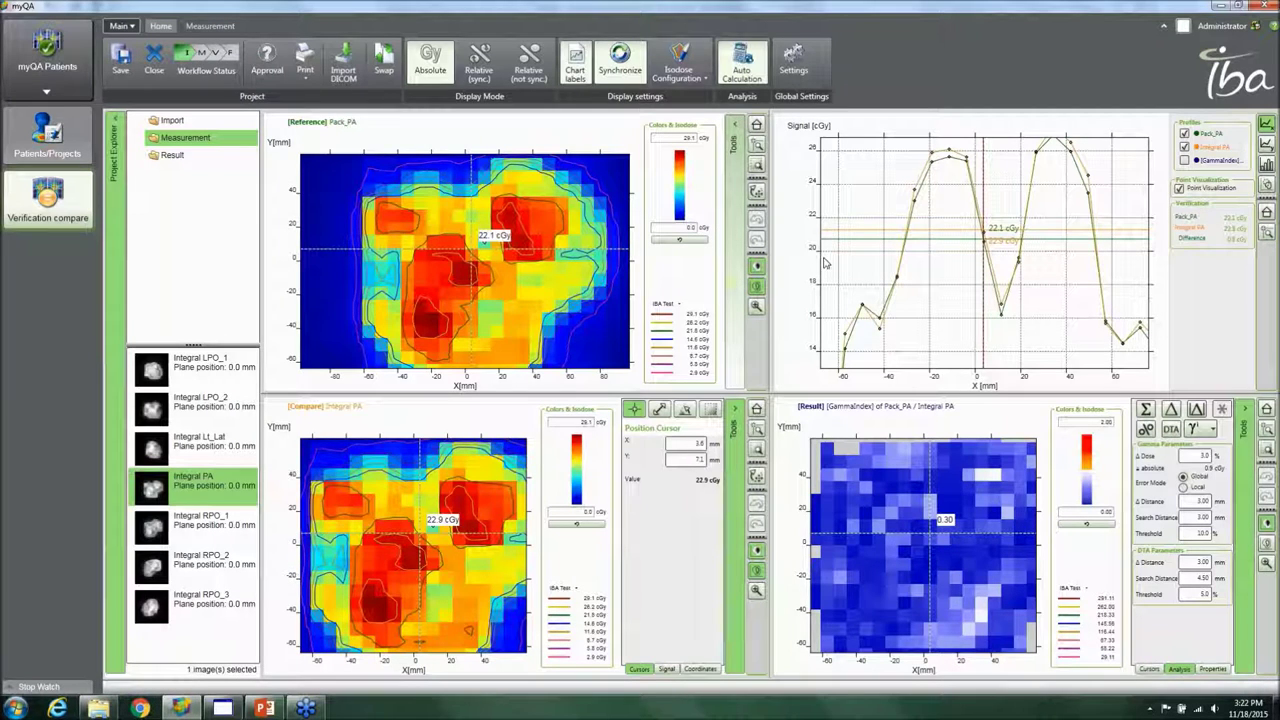
# Show the isodose overlay of both planes and create a new isodose configuration with levels 100, 90, 75 and 50 %
pyautogui.click(1266, 186)
pyautogui.scroll(5, 996, 292)
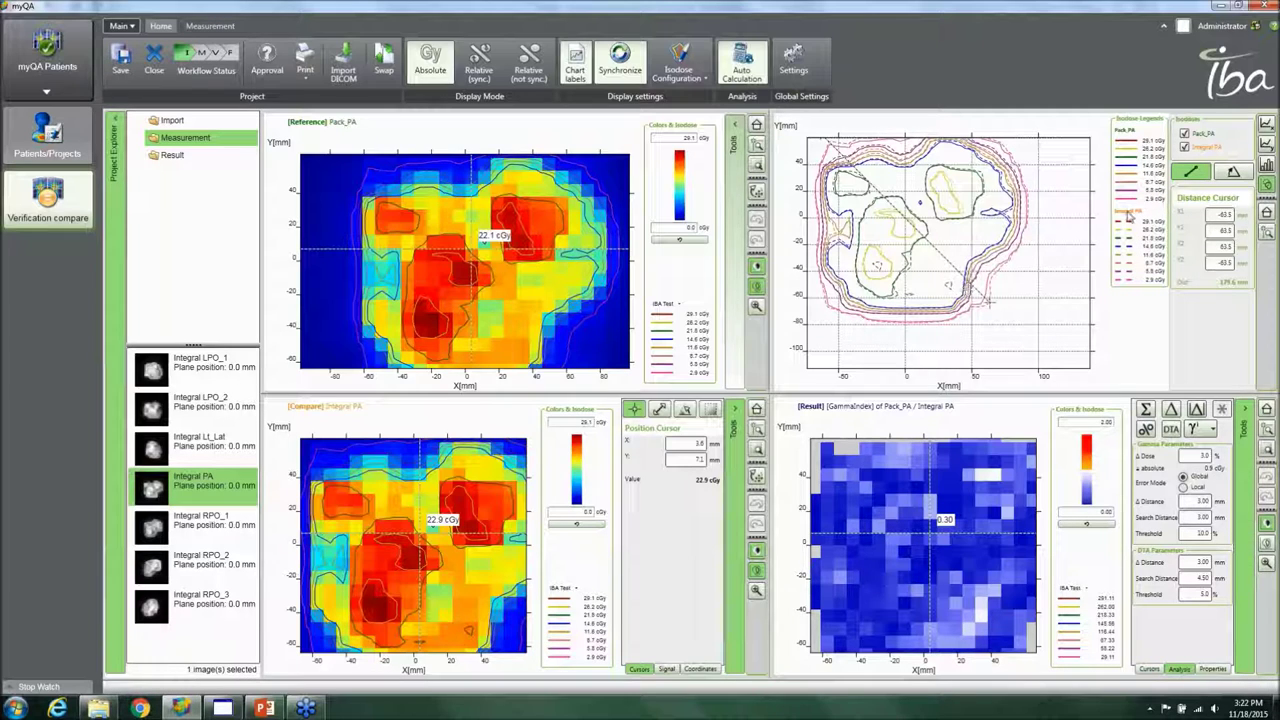
pyautogui.click(692, 72)
pyautogui.click(716, 130)
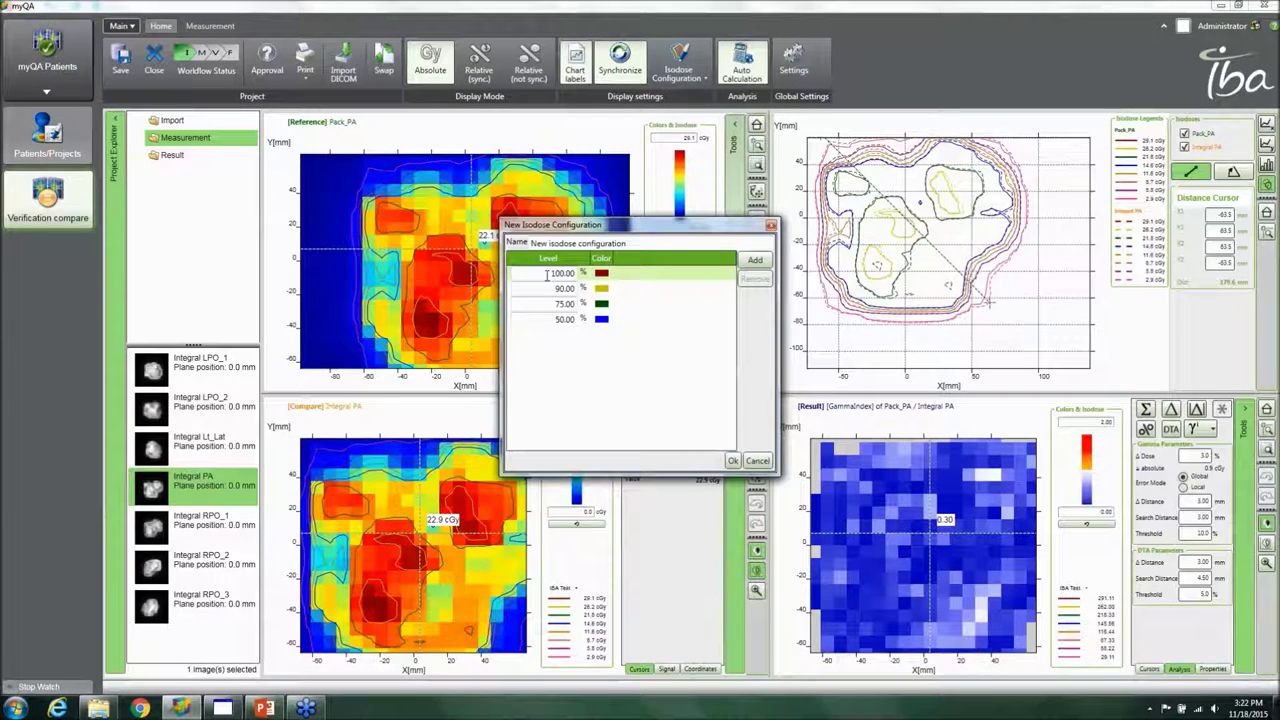
pyautogui.click(733, 460)
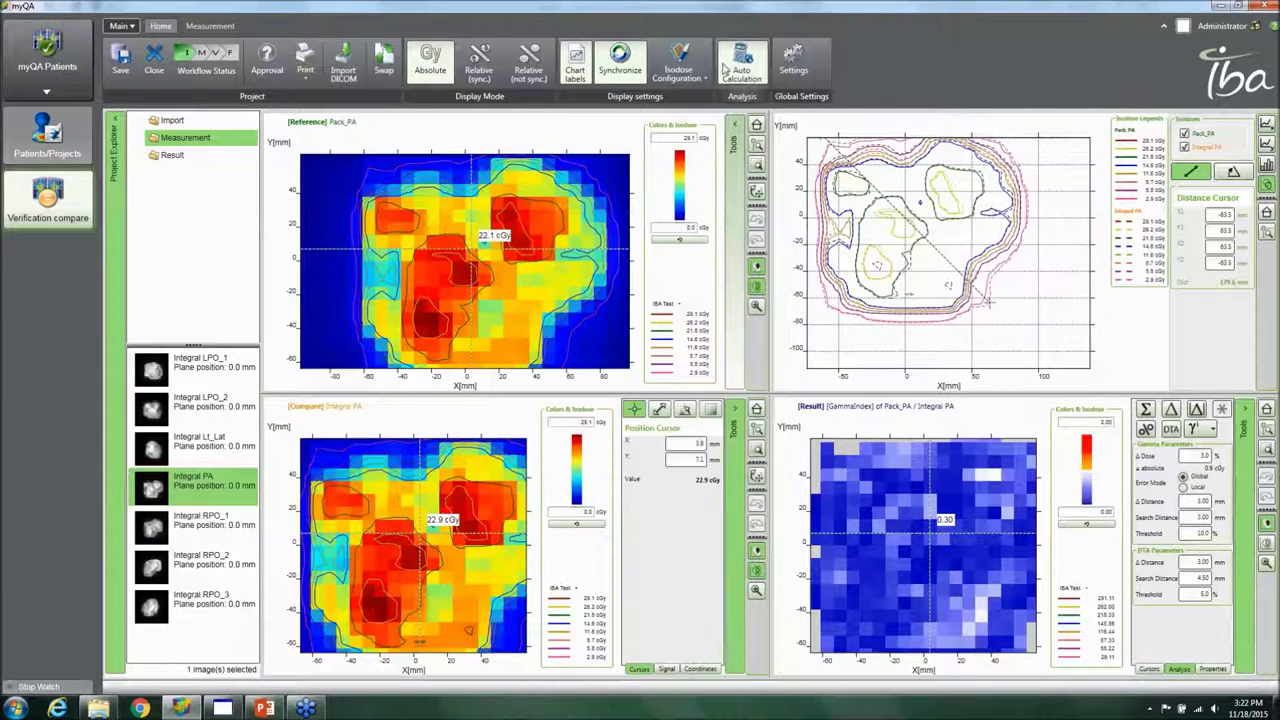
# Review the levels and colors of the IBA Test isodose configuration and close it unchanged
pyautogui.click(690, 70)
pyautogui.click(700, 96)
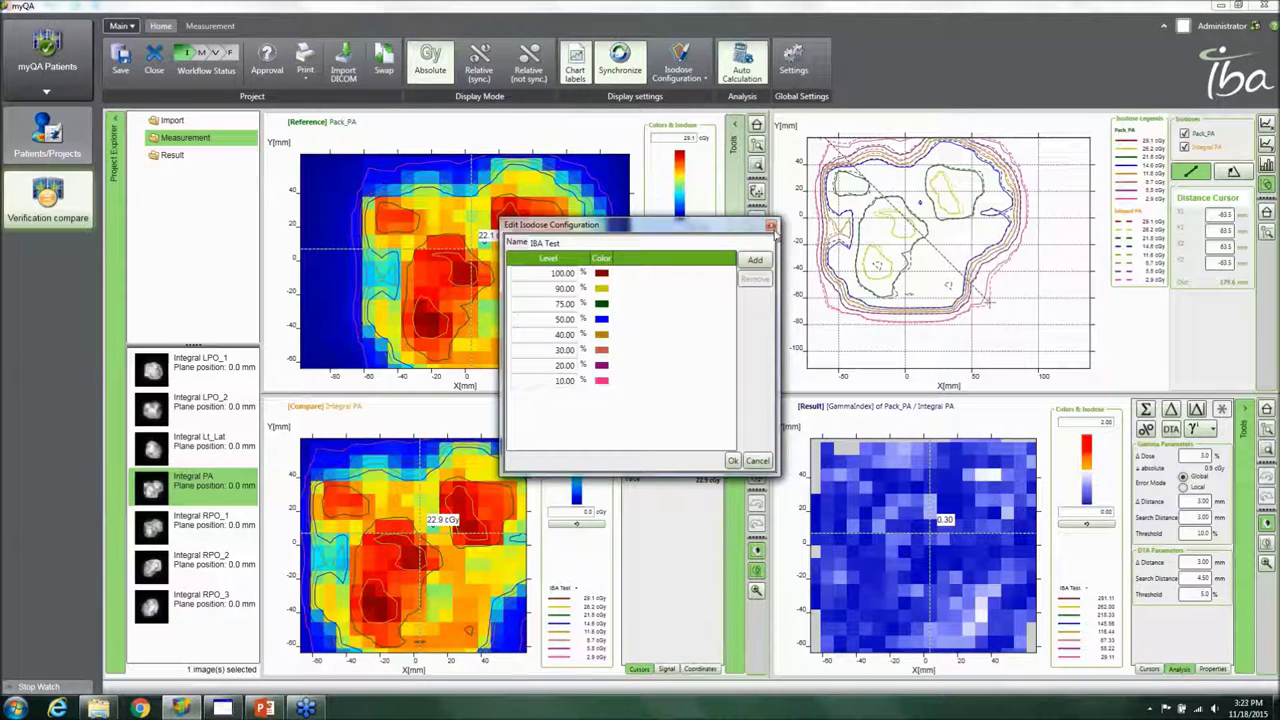
pyautogui.click(771, 225)
# Apply the new isodose configuration to the planes, and switch back to the IBA Test configuration
pyautogui.click(684, 74)
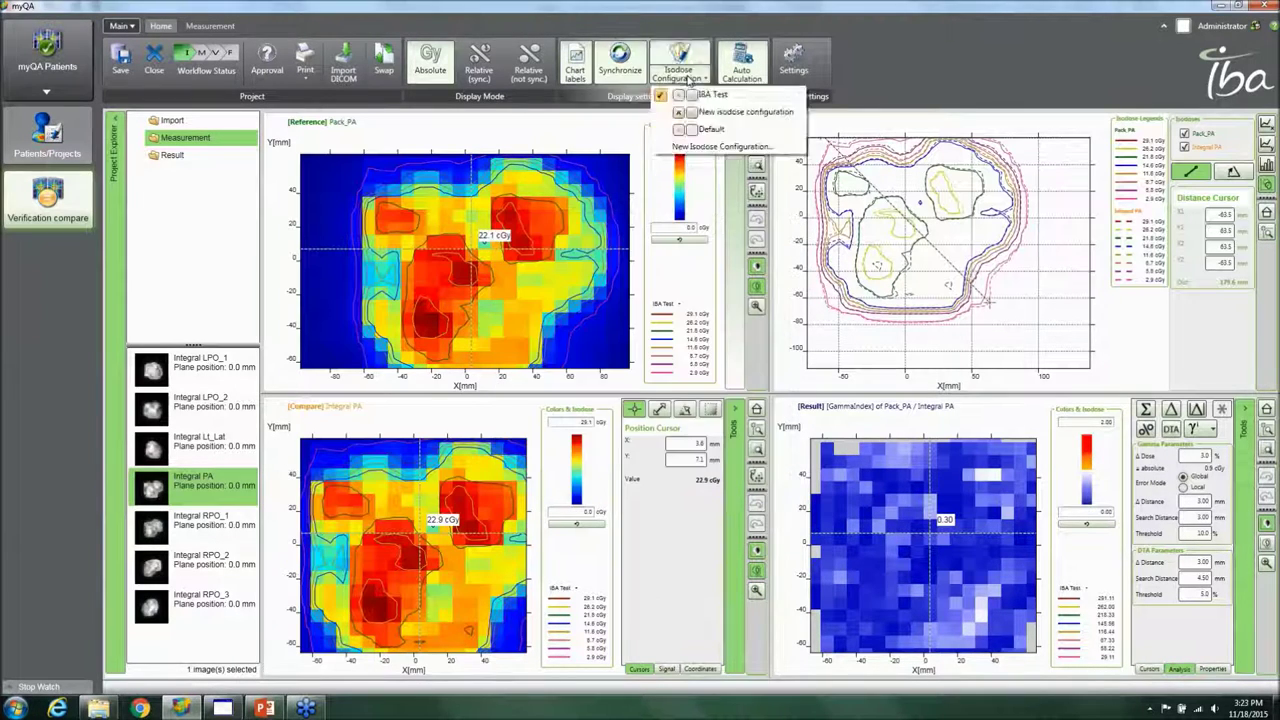
pyautogui.click(745, 111)
pyautogui.click(680, 70)
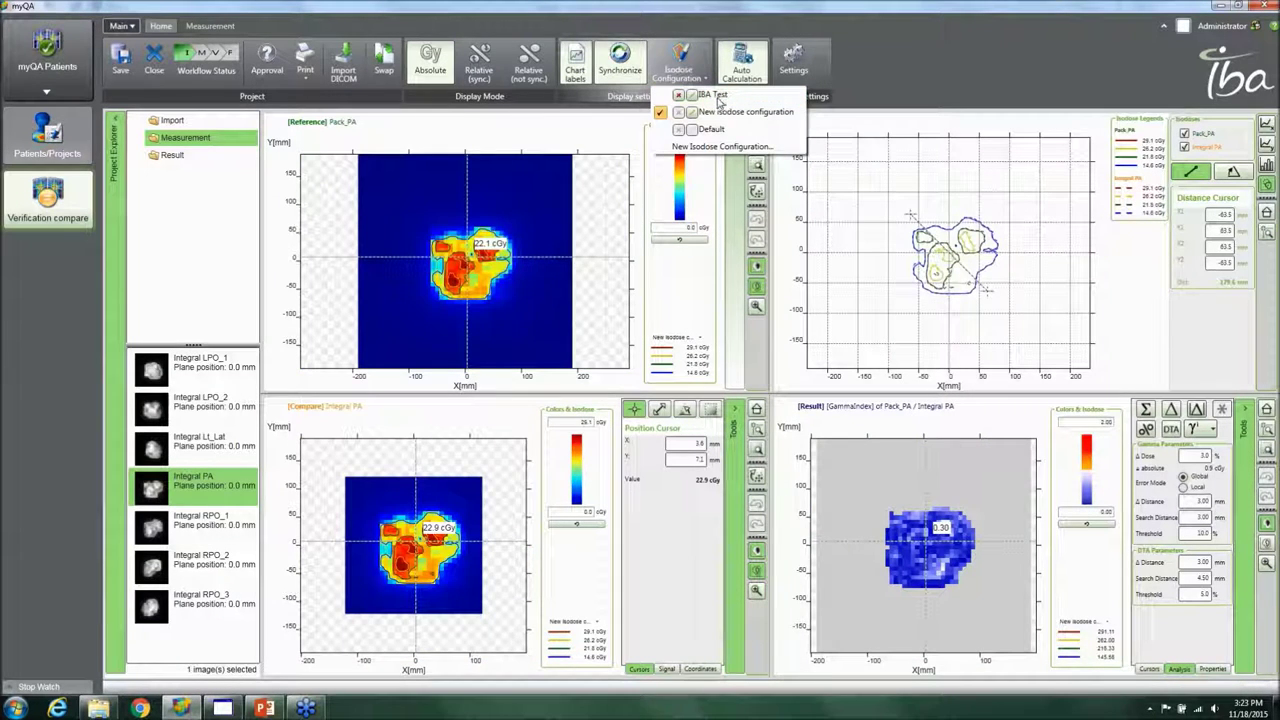
pyautogui.click(715, 96)
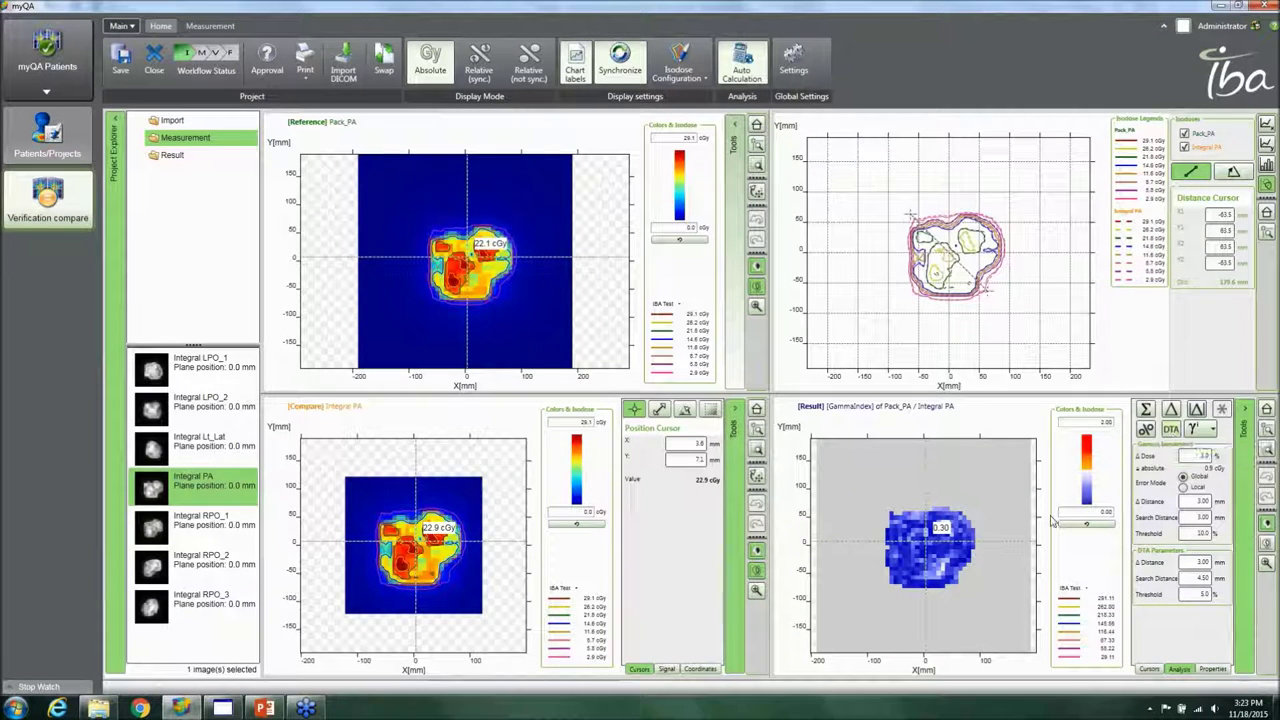
# Load the imported Pack_LPO_1 plane as reference and the measured Integral LPO_1 plane as compare image
pyautogui.moveTo(928, 538); pyautogui.dragTo(925, 545)
pyautogui.moveTo(150, 505); pyautogui.dragTo(150, 484)
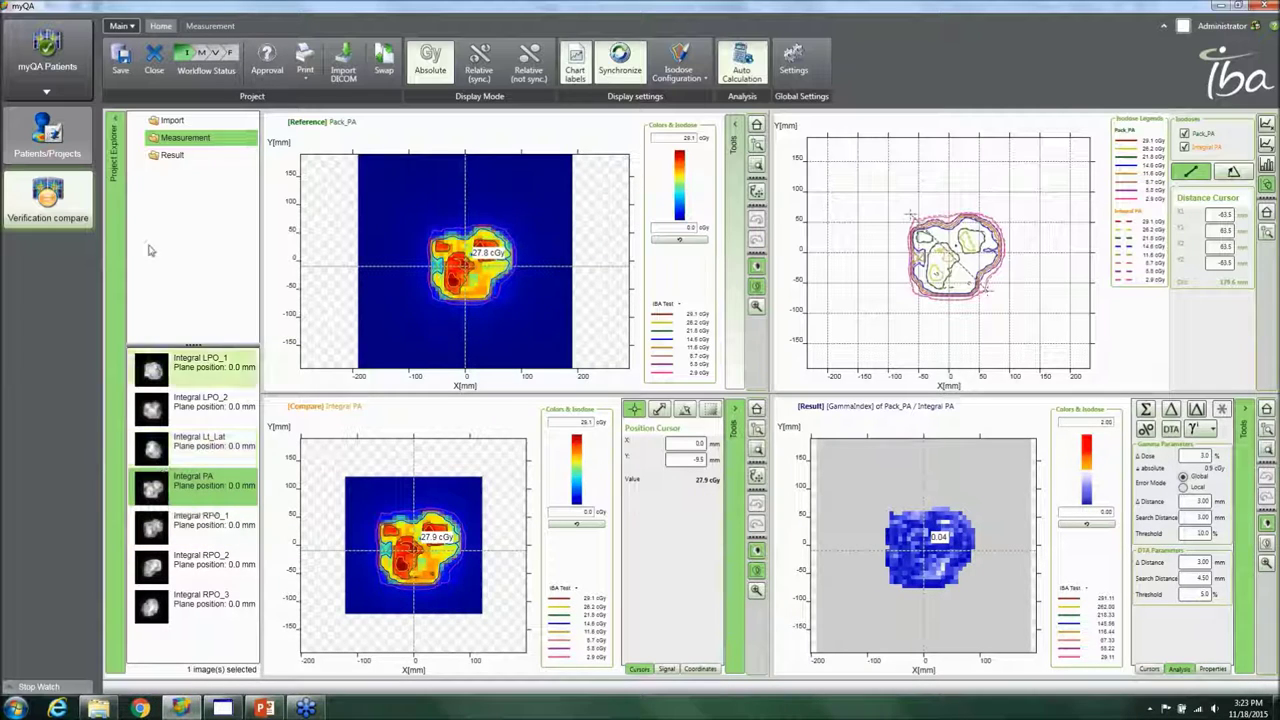
pyautogui.click(172, 121)
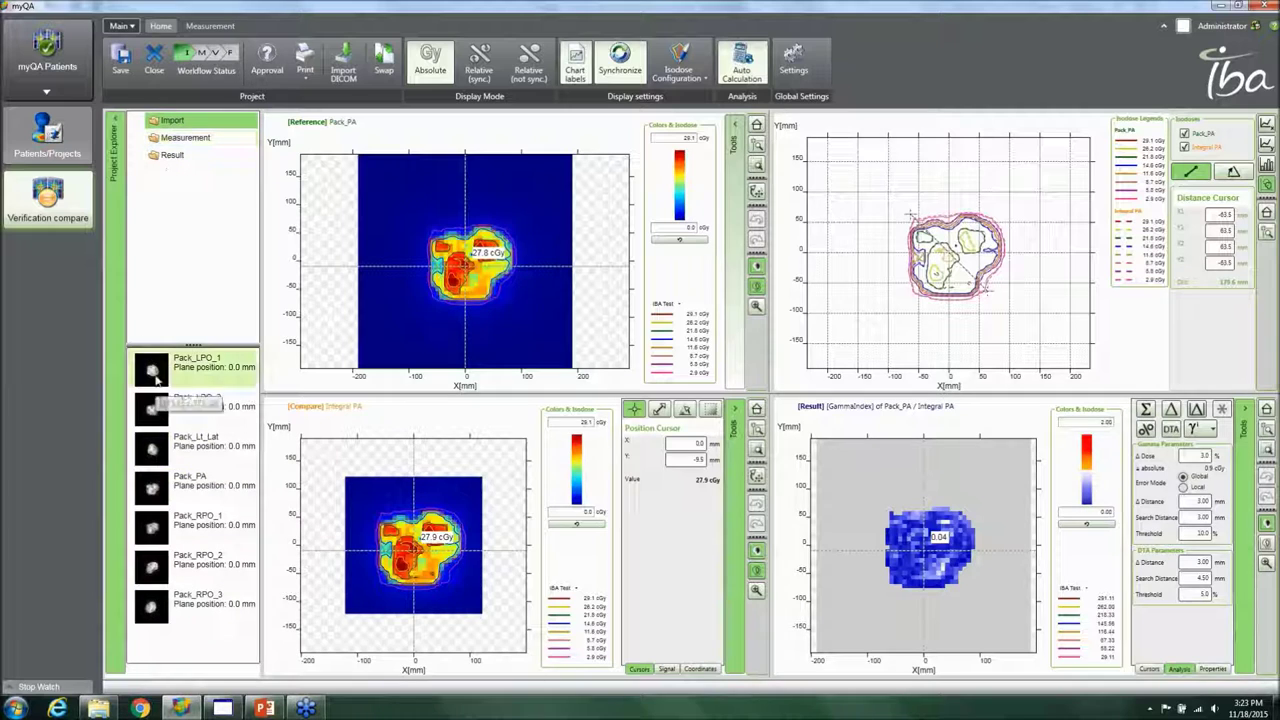
pyautogui.click(190, 362)
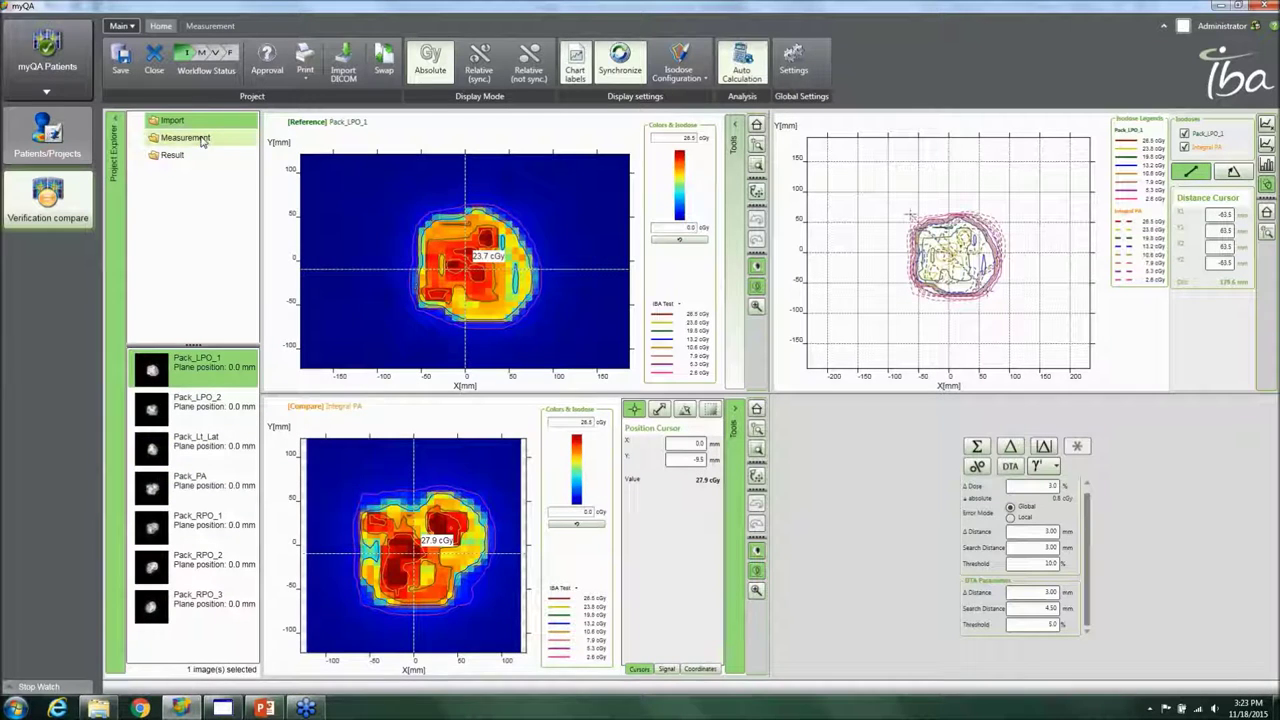
pyautogui.click(199, 141)
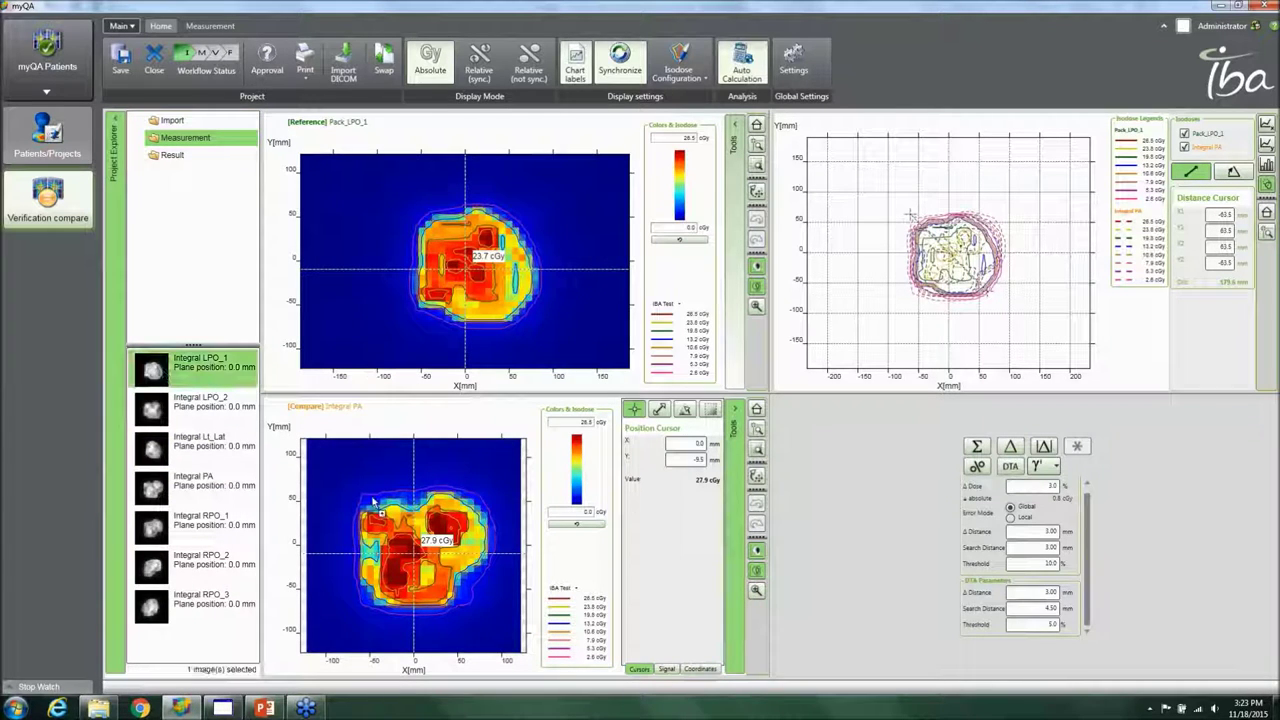
# Calculate the gamma index of Pack_LPO_1 and Integral LPO_1, show its histogram and check the available gamma variants
pyautogui.click(1055, 466)
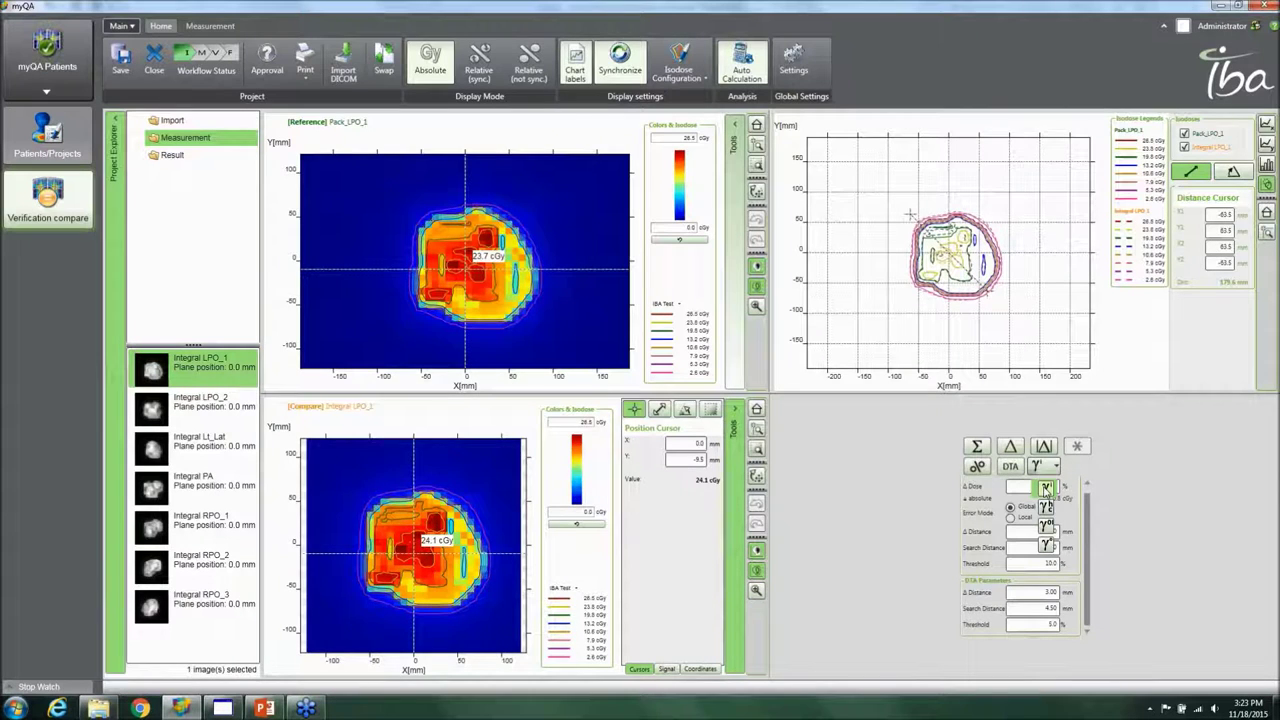
pyautogui.click(1047, 494)
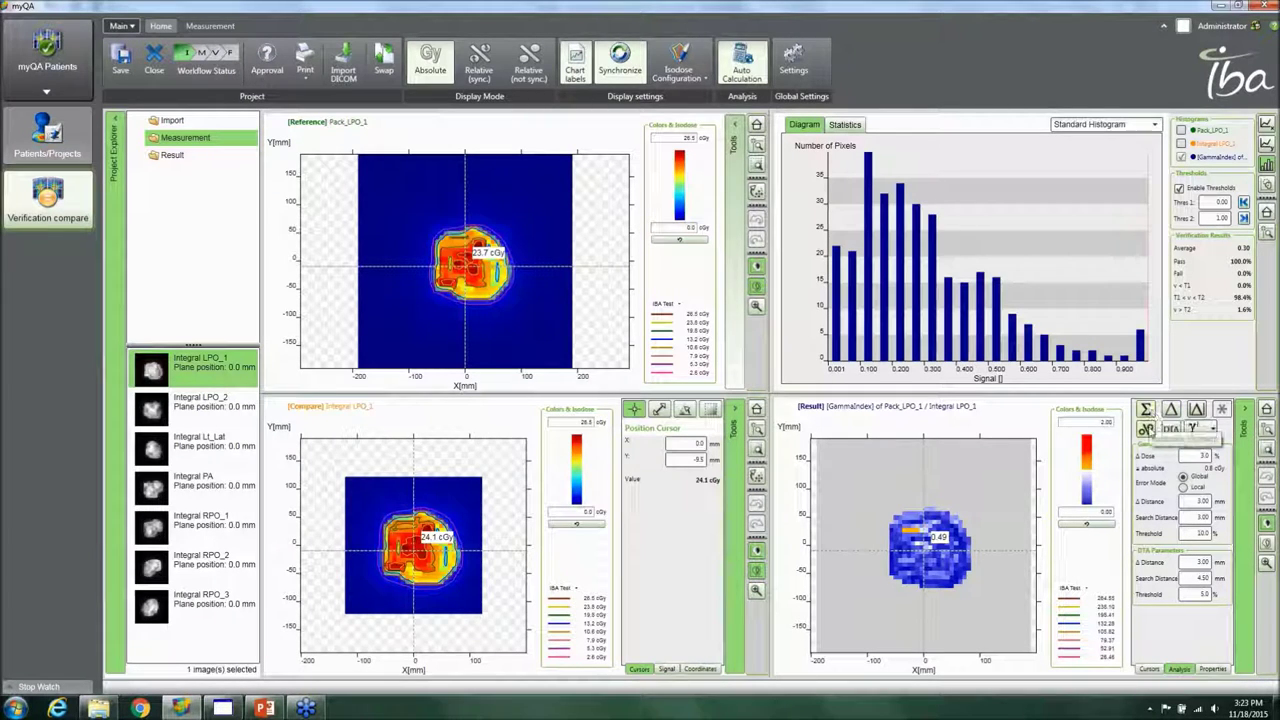
pyautogui.click(1196, 428)
pyautogui.click(1212, 487)
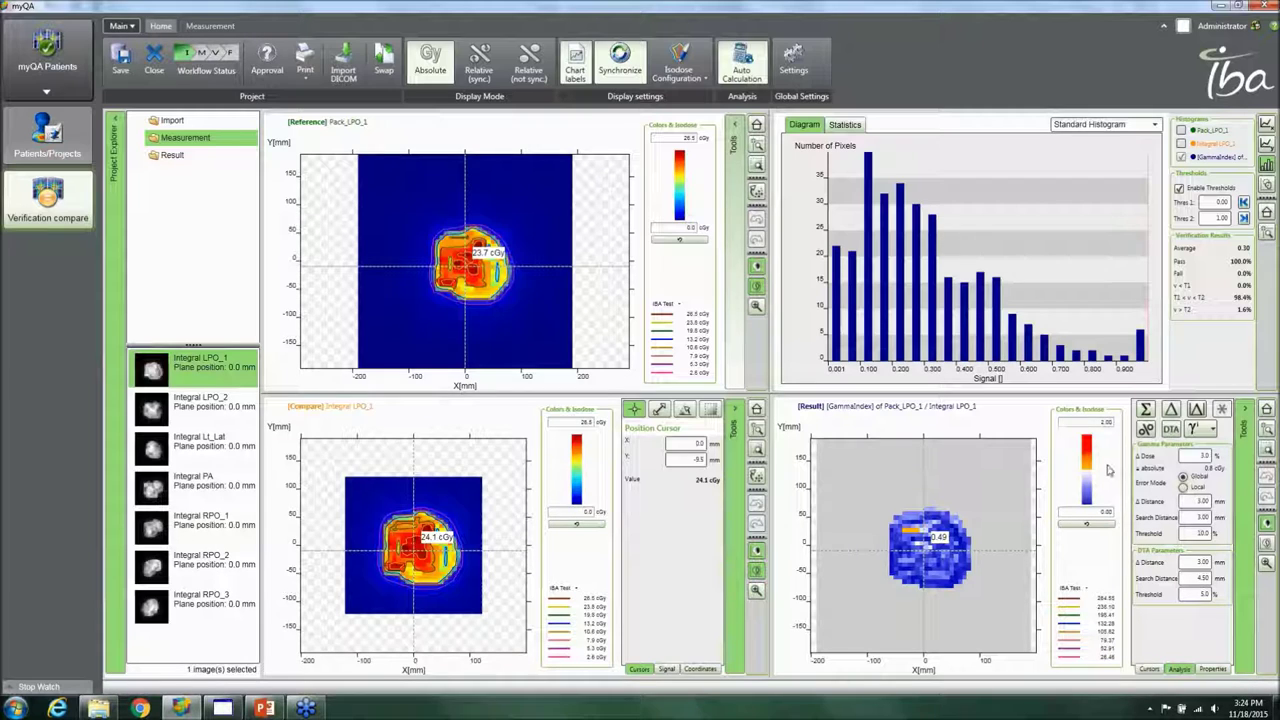
# Examine the basic, field and custom properties of the gamma index result
pyautogui.click(1208, 670)
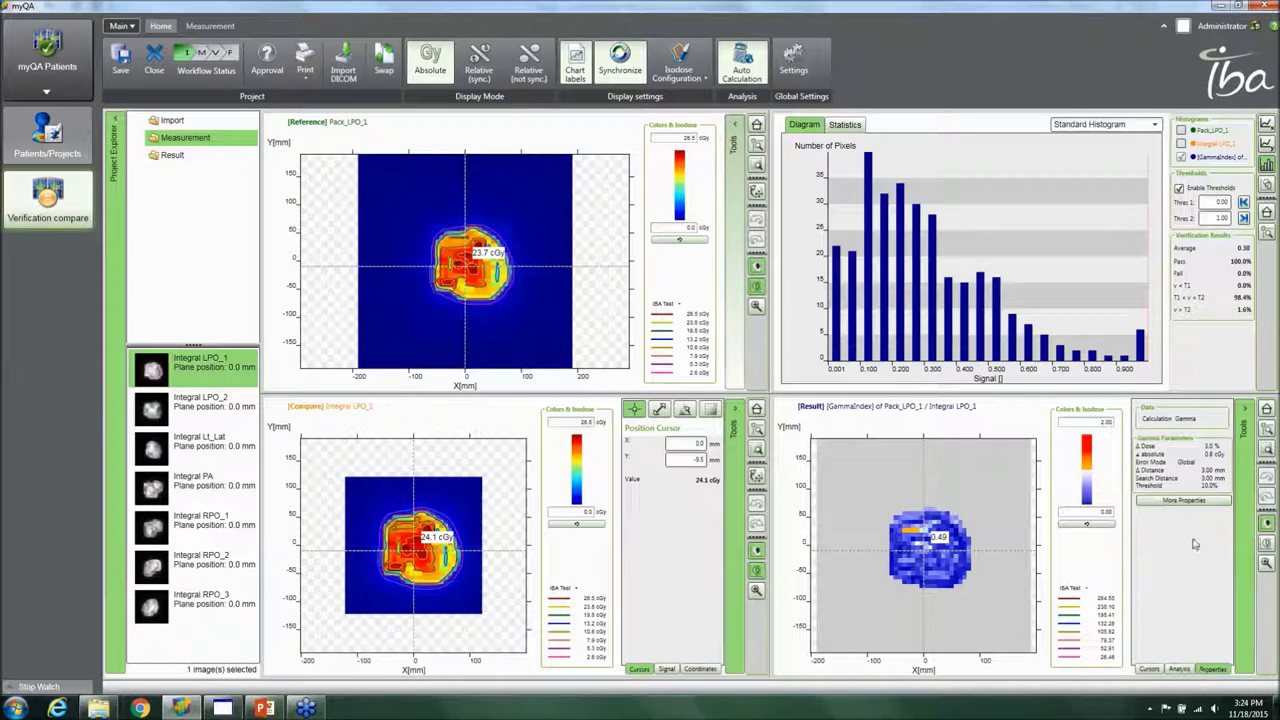
pyautogui.click(1184, 501)
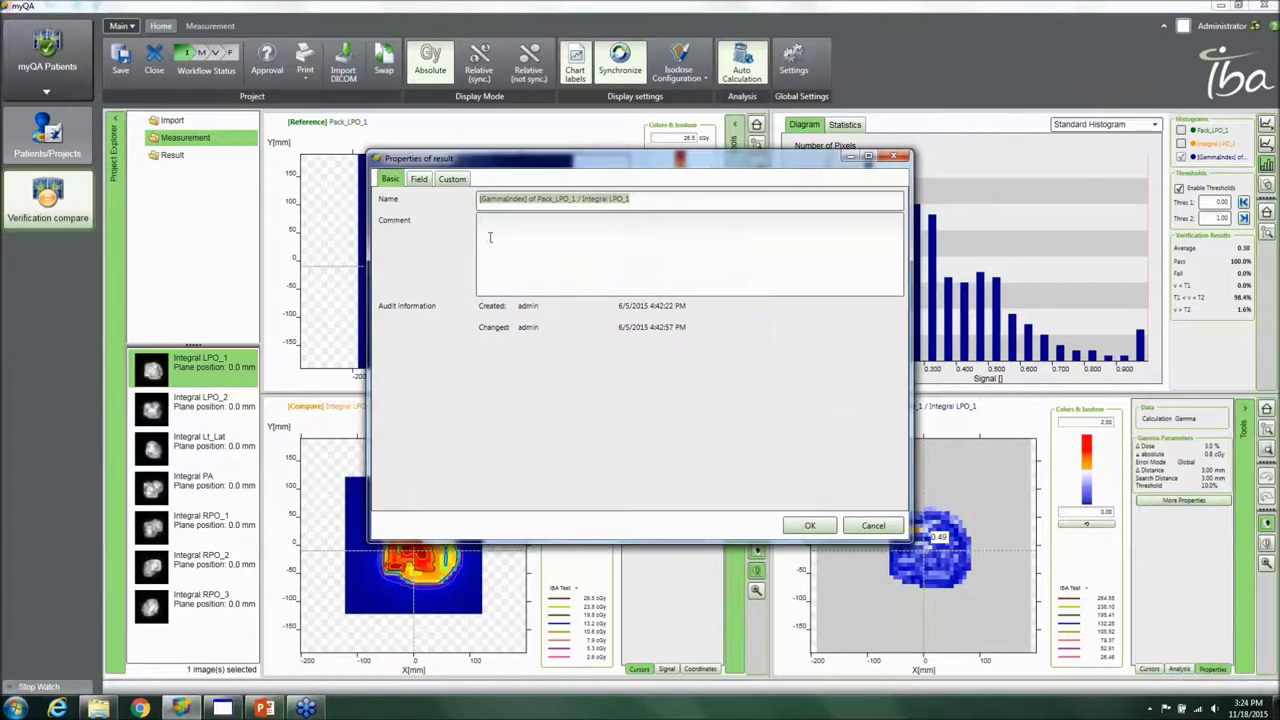
pyautogui.click(419, 179)
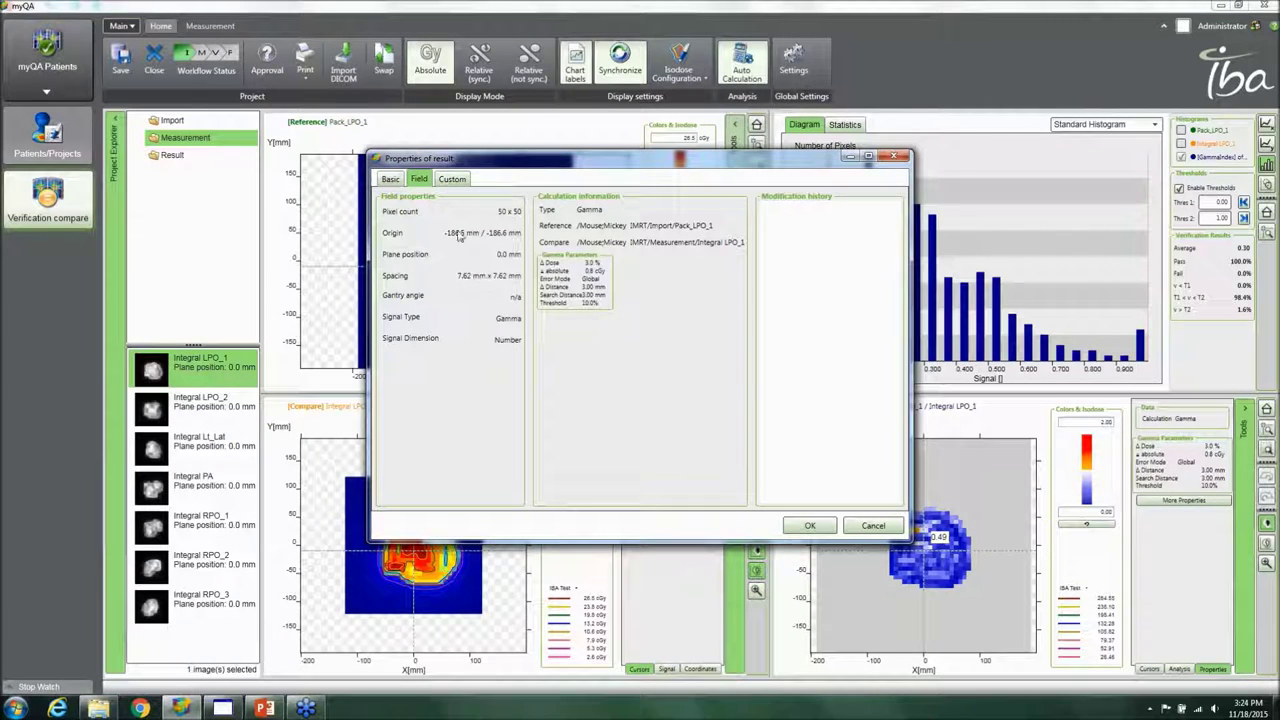
pyautogui.click(445, 181)
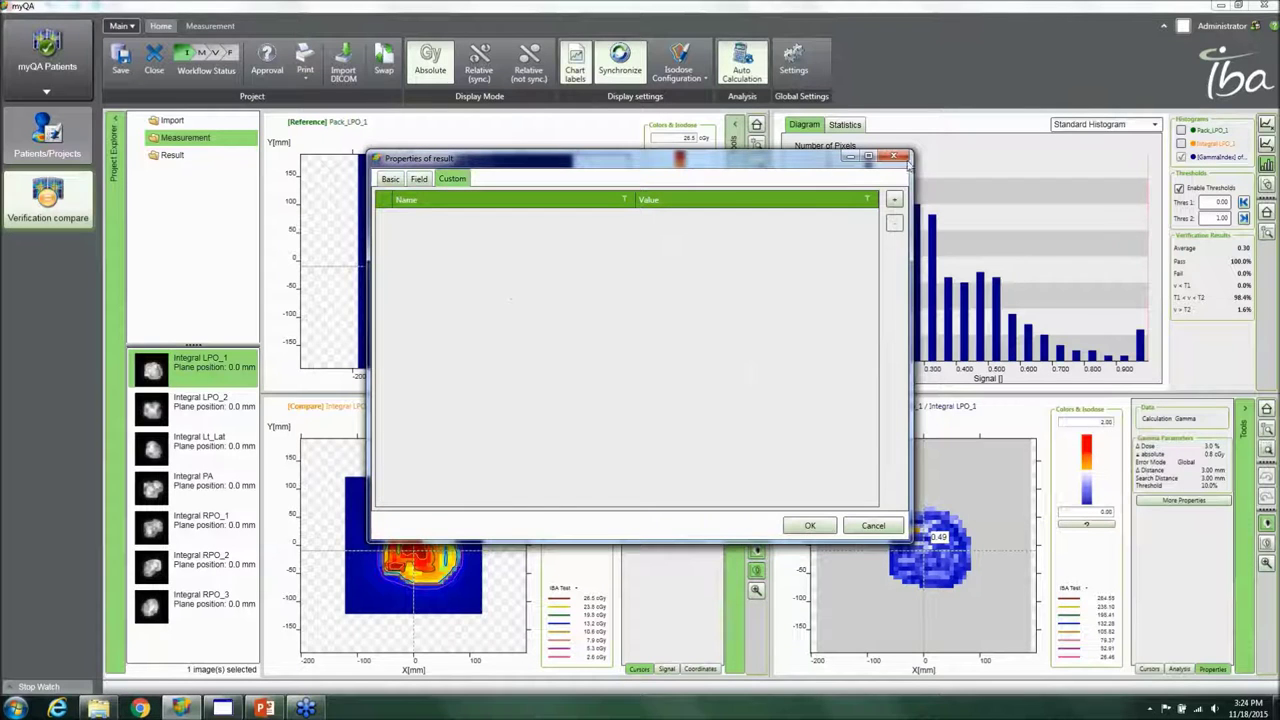
pyautogui.click(893, 157)
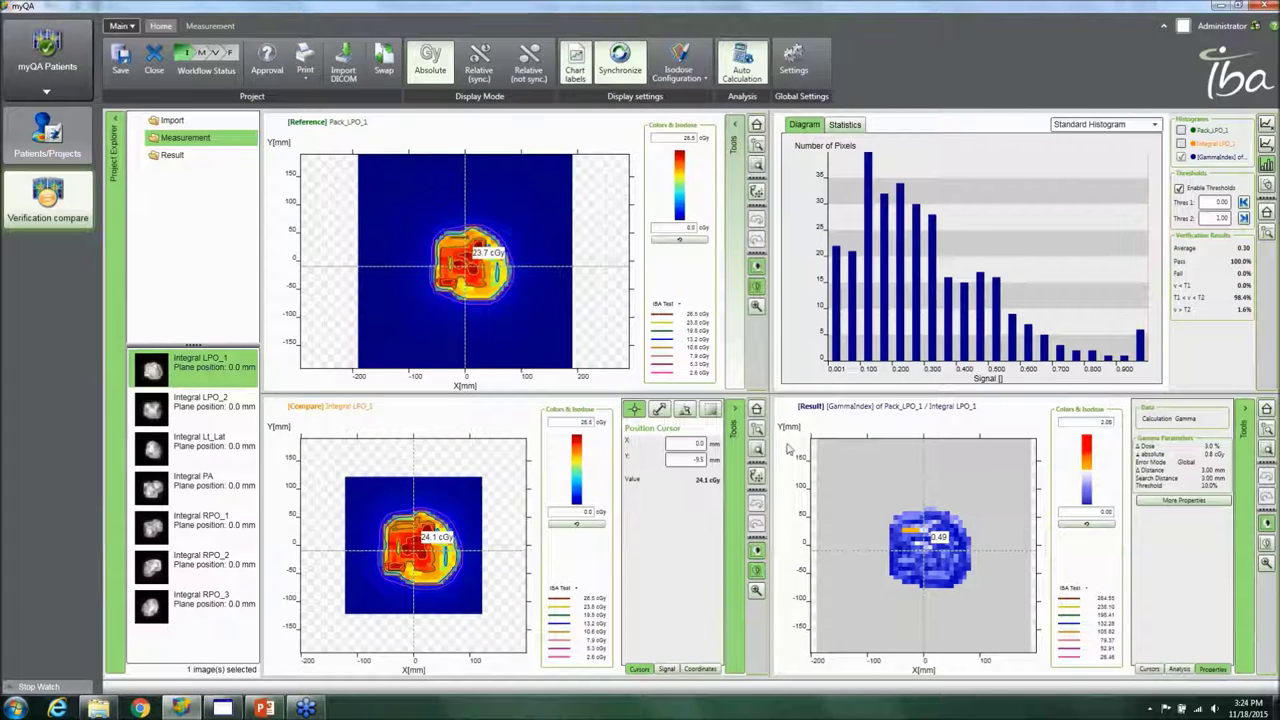
# Show the distance, angle and region-of-interest cursors on the compared planes in turn, and shift the region of interest over the field
pyautogui.click(659, 411)
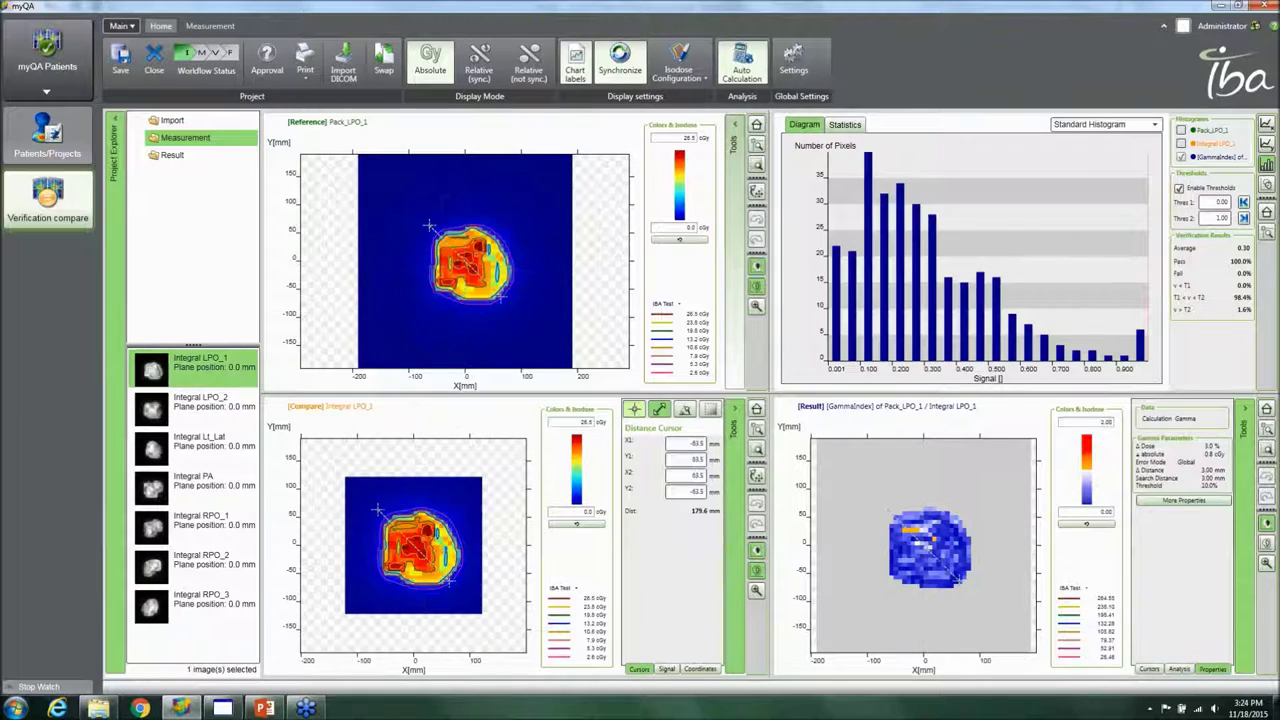
pyautogui.click(685, 411)
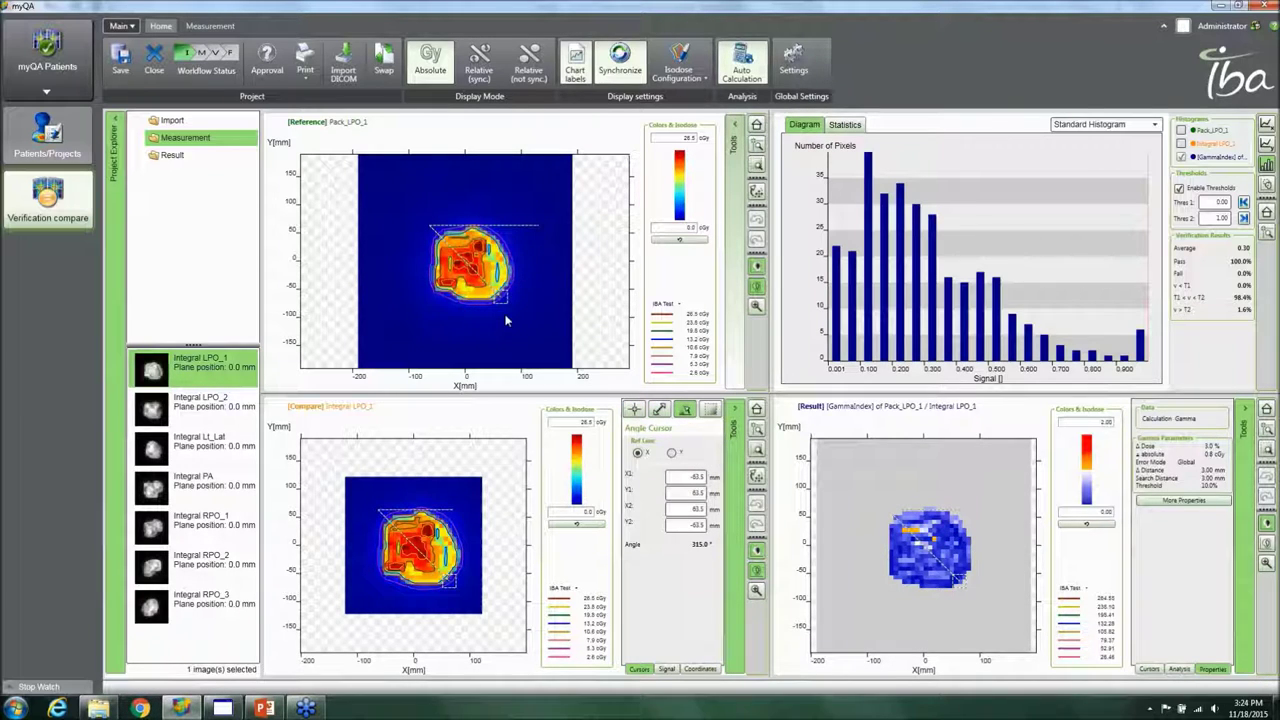
pyautogui.click(709, 410)
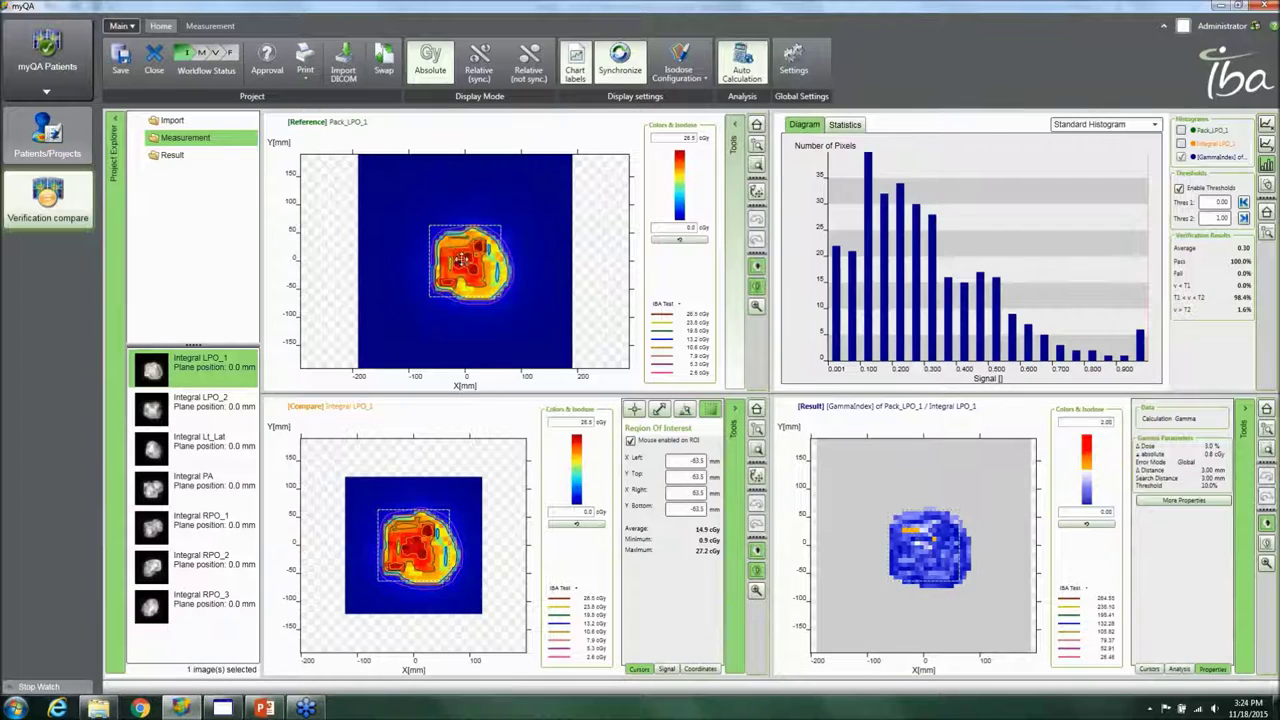
pyautogui.click(469, 260)
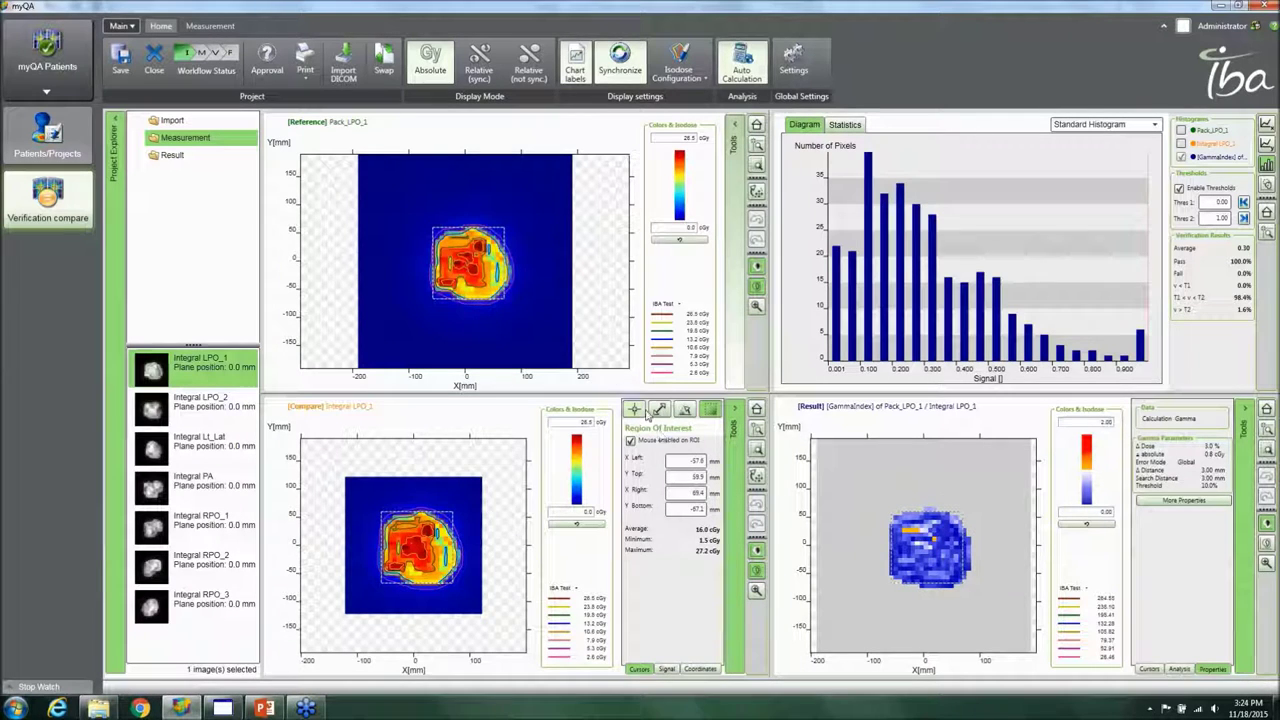
# Return to the position cursor and move it to about X 2, Y 1 mm in the synchronized planes
pyautogui.click(635, 410)
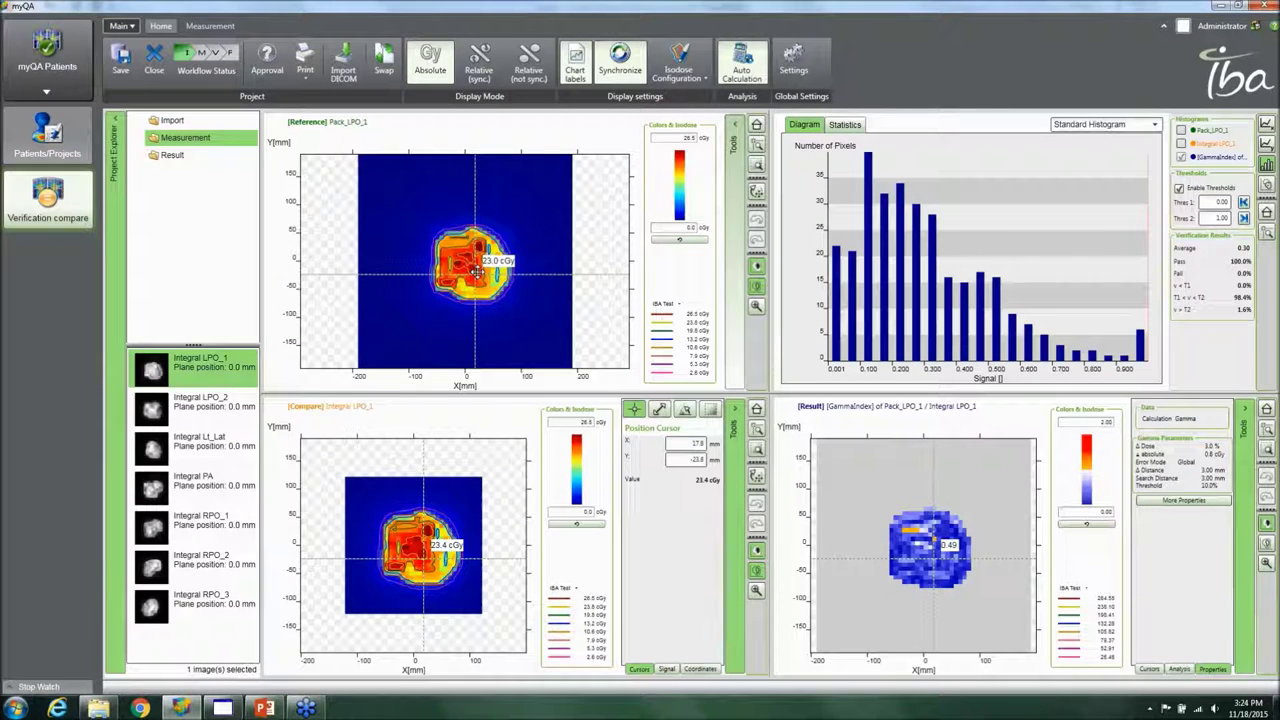
pyautogui.click(614, 76)
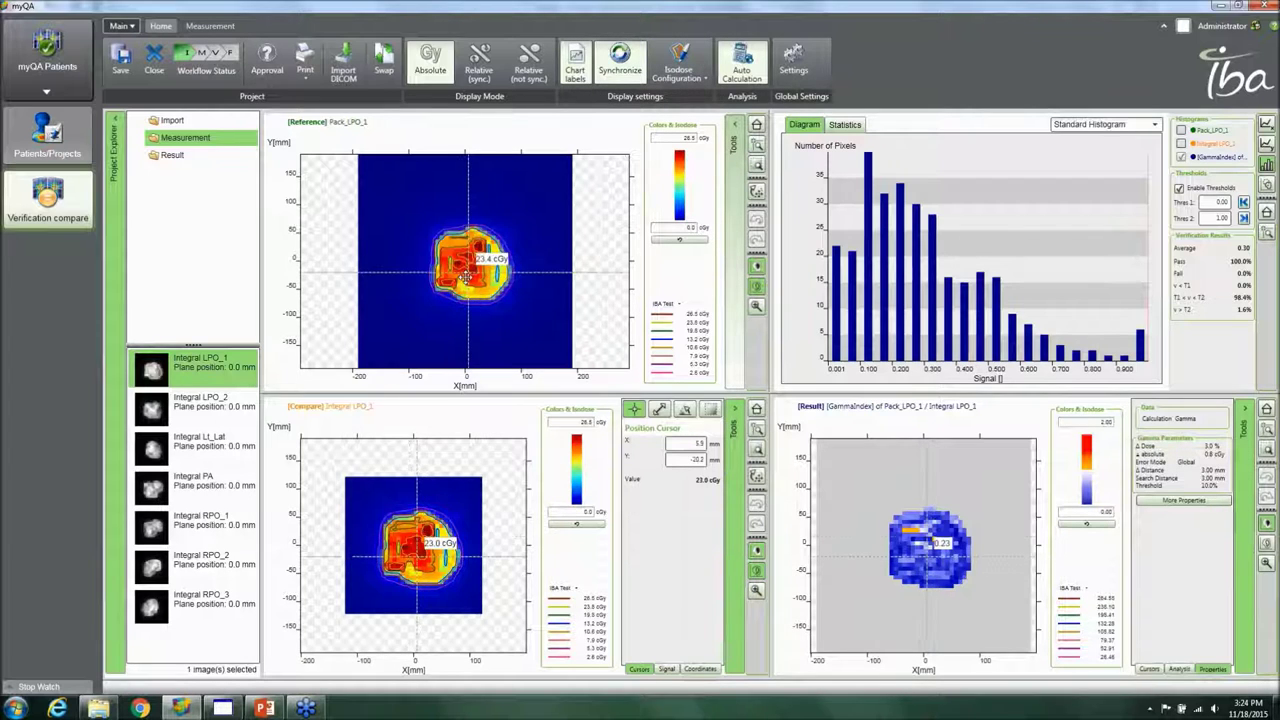
pyautogui.click(576, 73)
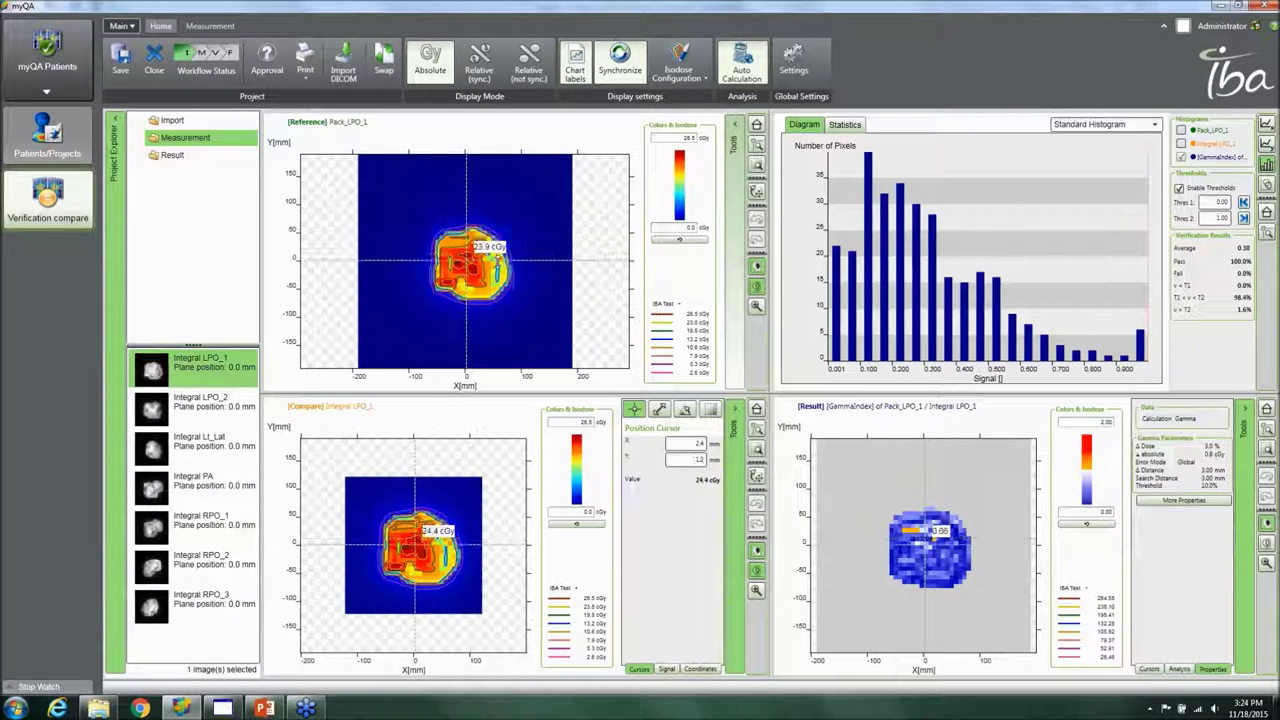
# View both planes in the synchronized and non-synchronized relative display modes, and return to absolute dose
pyautogui.click(430, 66)
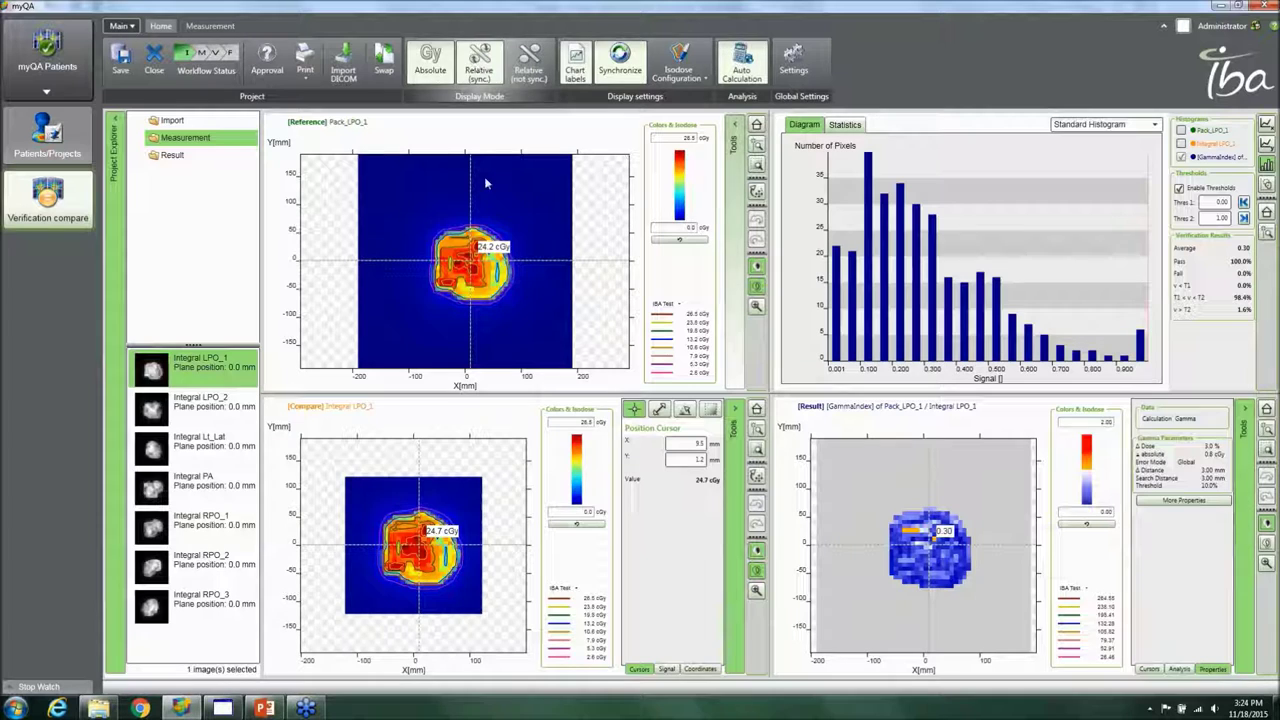
pyautogui.click(480, 62)
pyautogui.moveTo(471, 257); pyautogui.dragTo(465, 257)
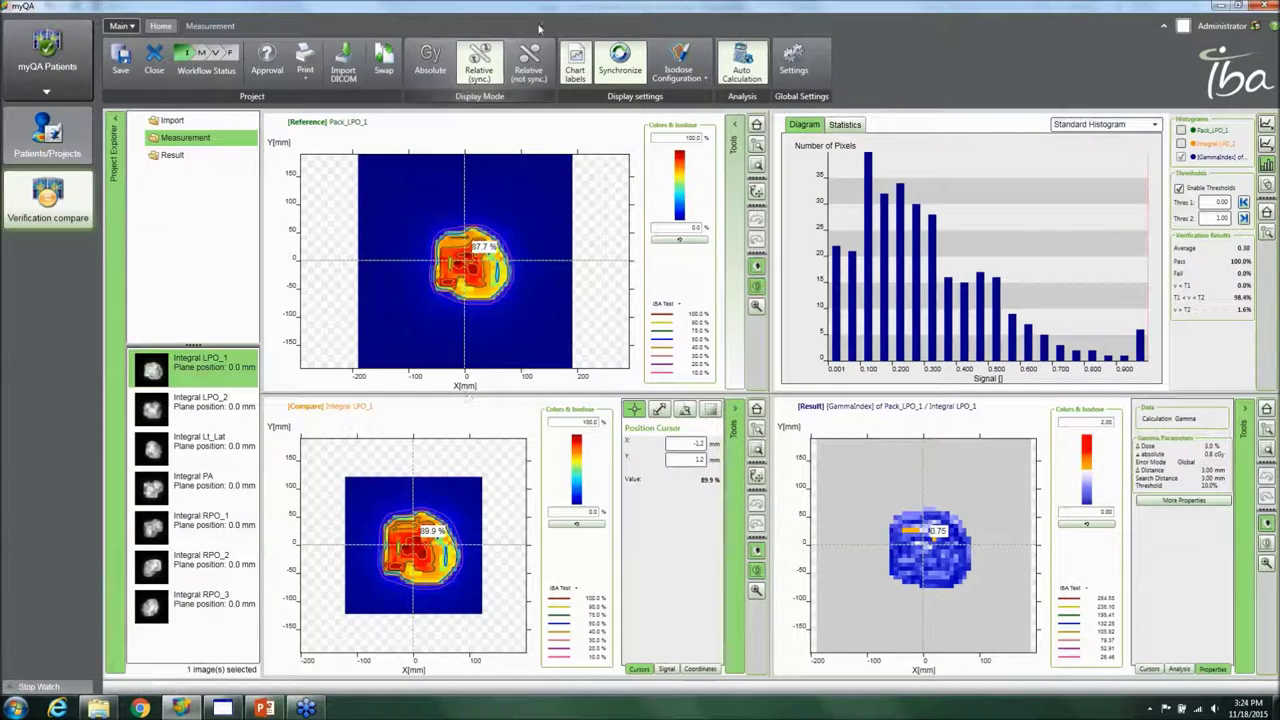
pyautogui.click(529, 66)
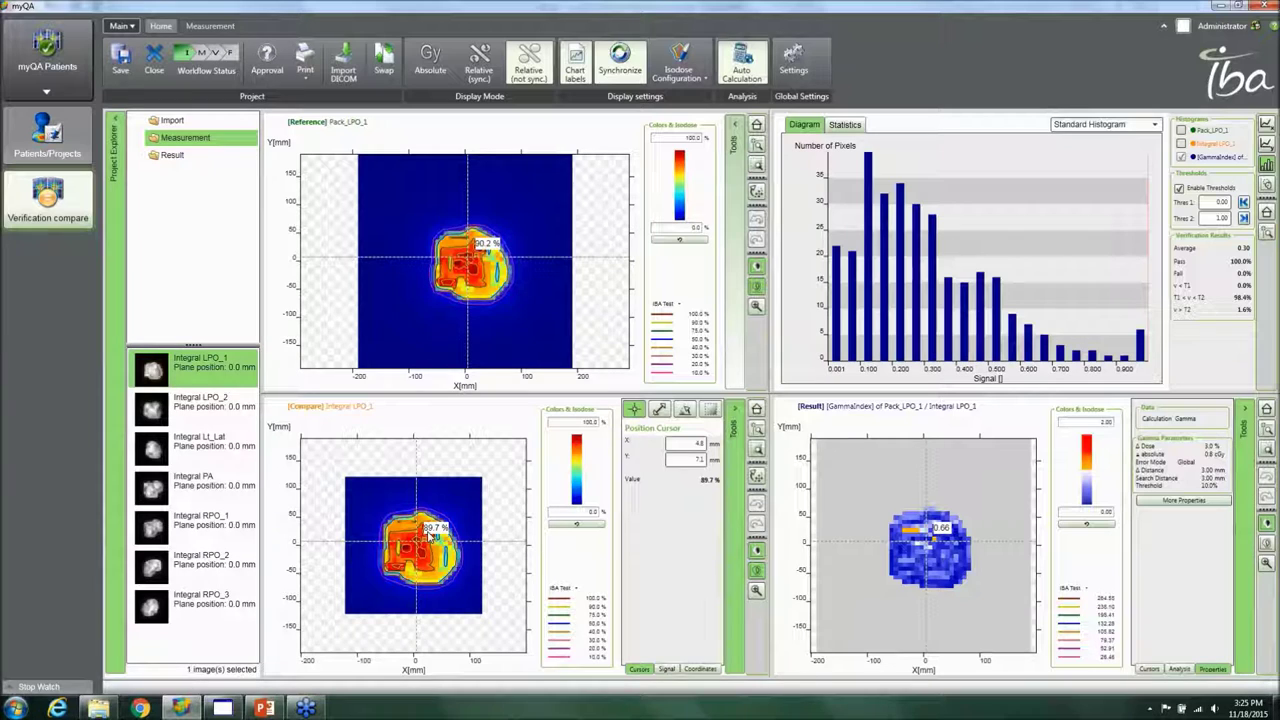
pyautogui.click(428, 64)
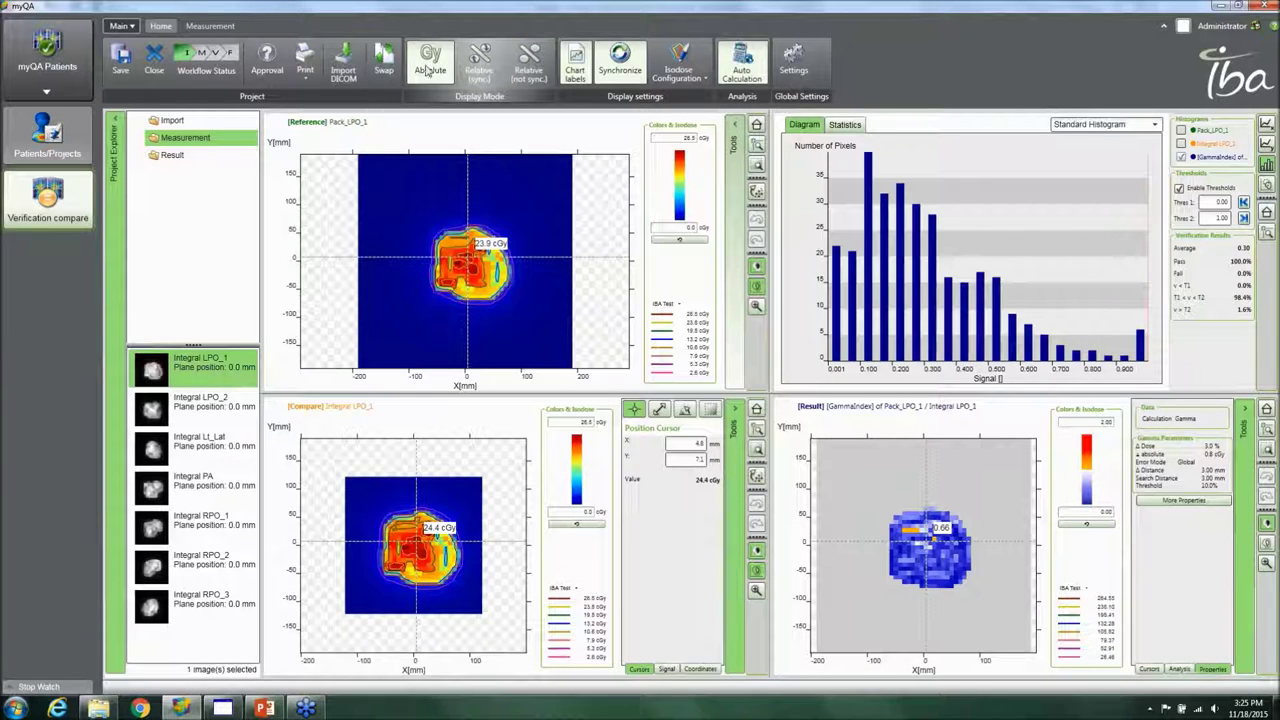
# Swap the reference and compare planes, and swap them back
pyautogui.click(383, 62)
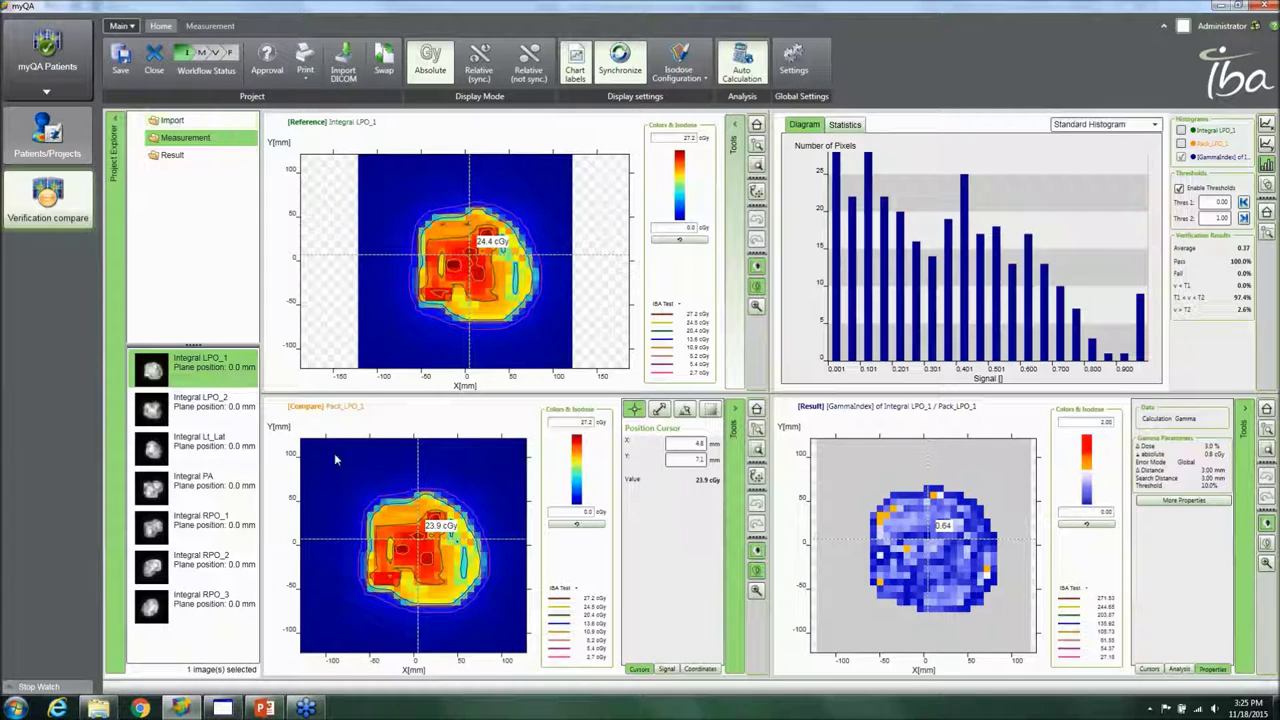
pyautogui.click(386, 65)
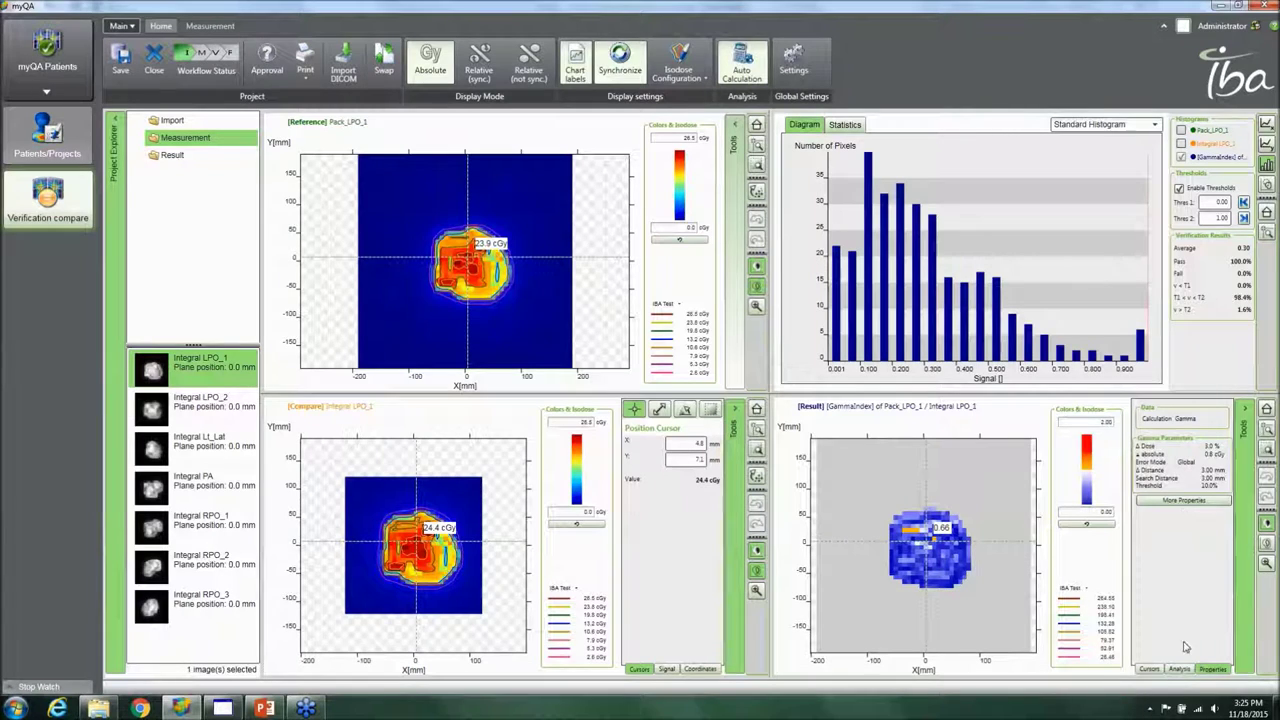
# View the dose histograms of Pack_LPO_1 and Integral LPO_1, return to the gamma histogram and move the cursor to about Y -25 mm
pyautogui.click(1149, 668)
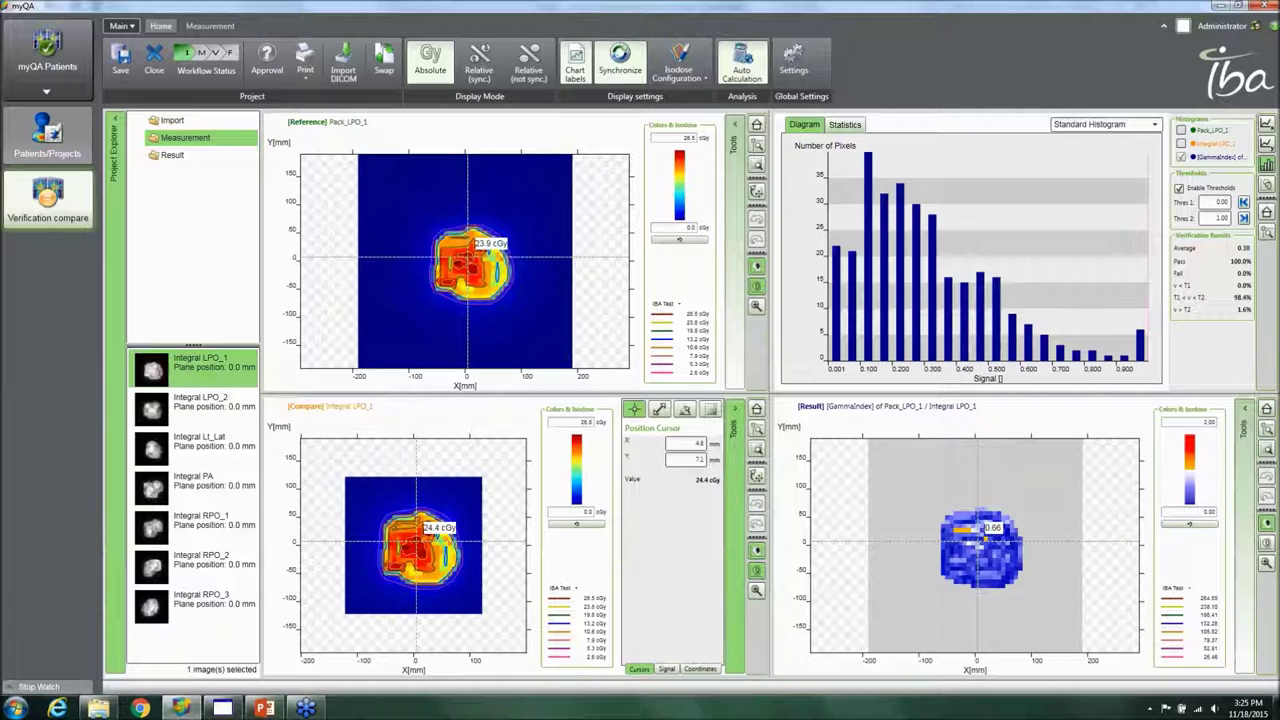
pyautogui.click(1181, 143)
pyautogui.click(1181, 130)
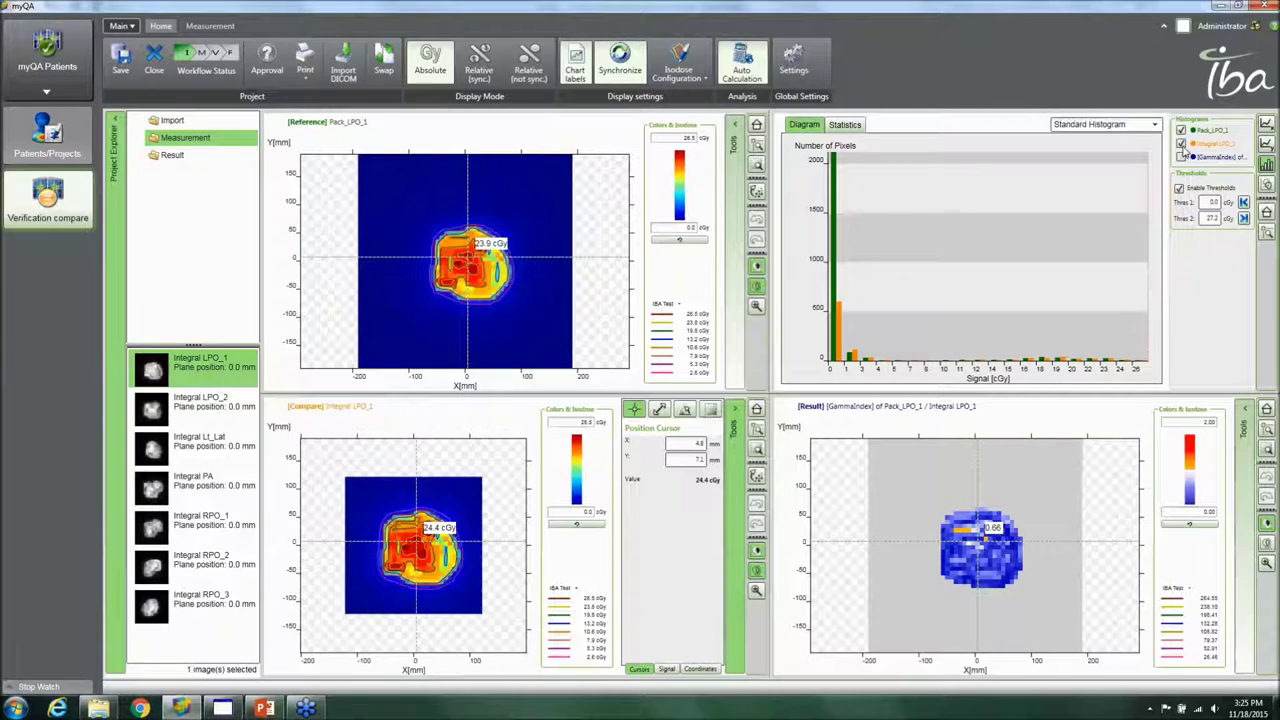
pyautogui.click(1182, 157)
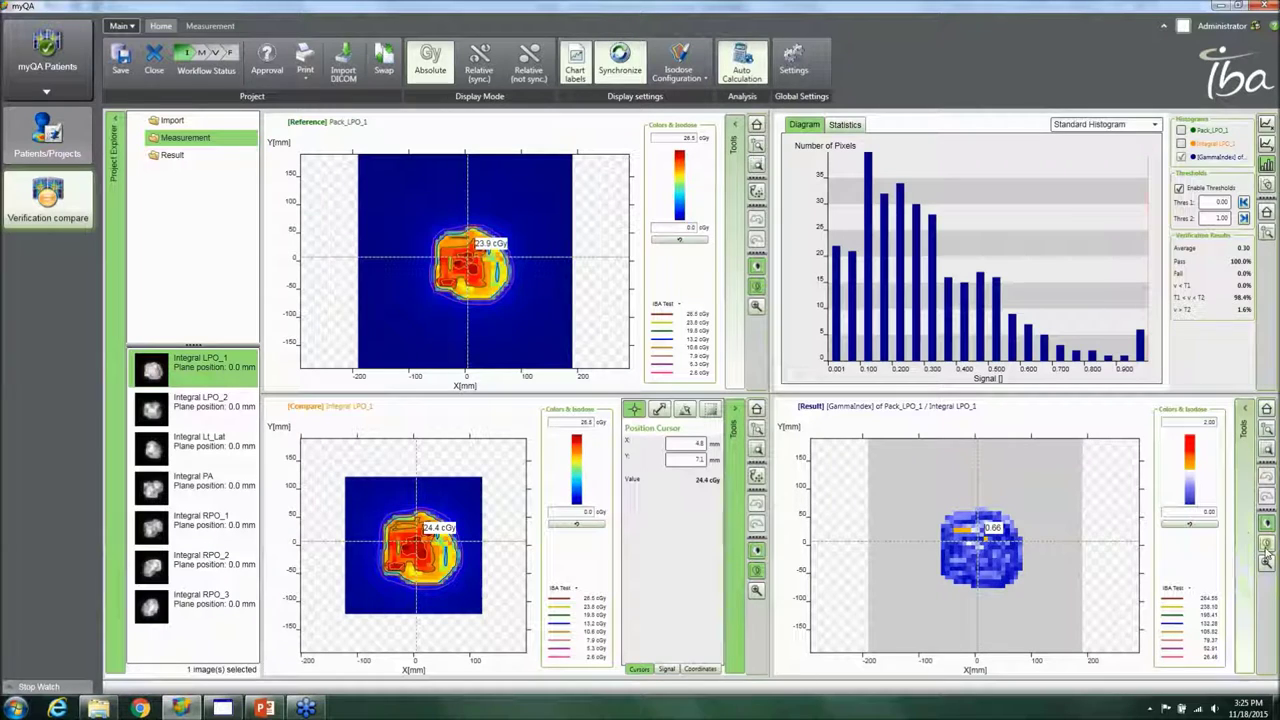
pyautogui.moveTo(894, 537); pyautogui.dragTo(894, 555)
# Mark the workflow status complete through stage F and approve the project with the green check rating
pyautogui.click(18, 185)
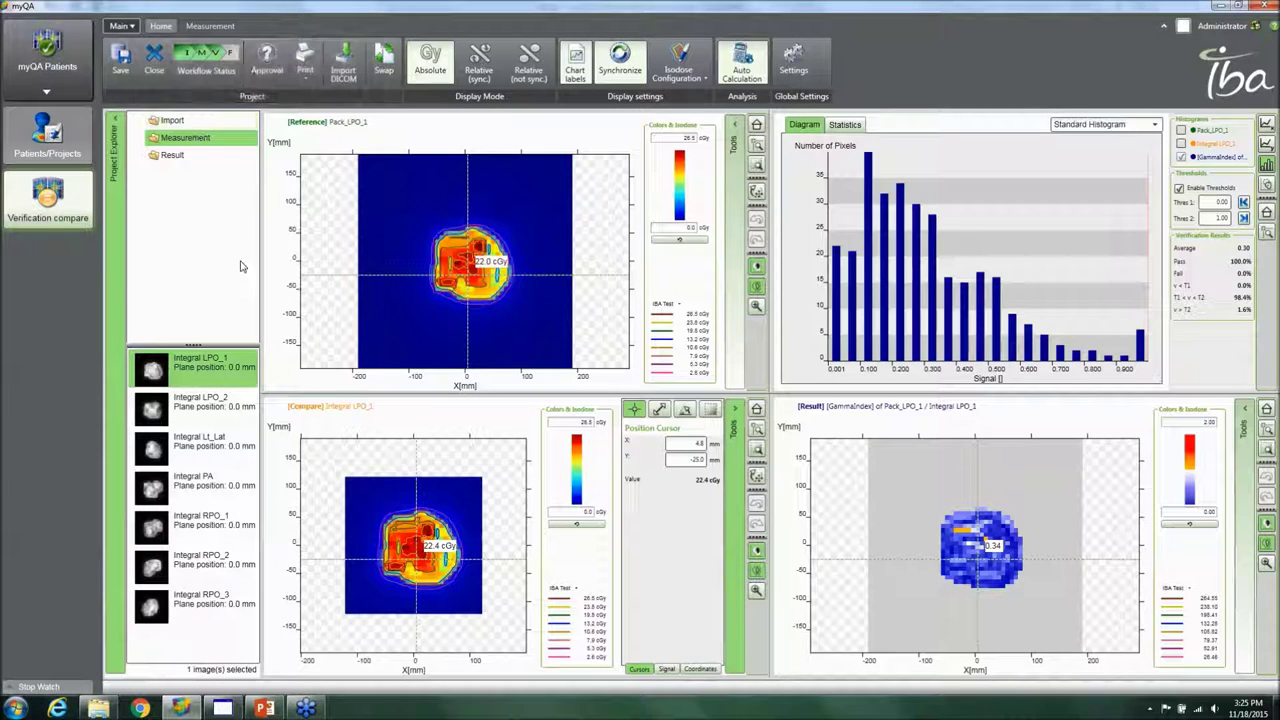
pyautogui.click(267, 62)
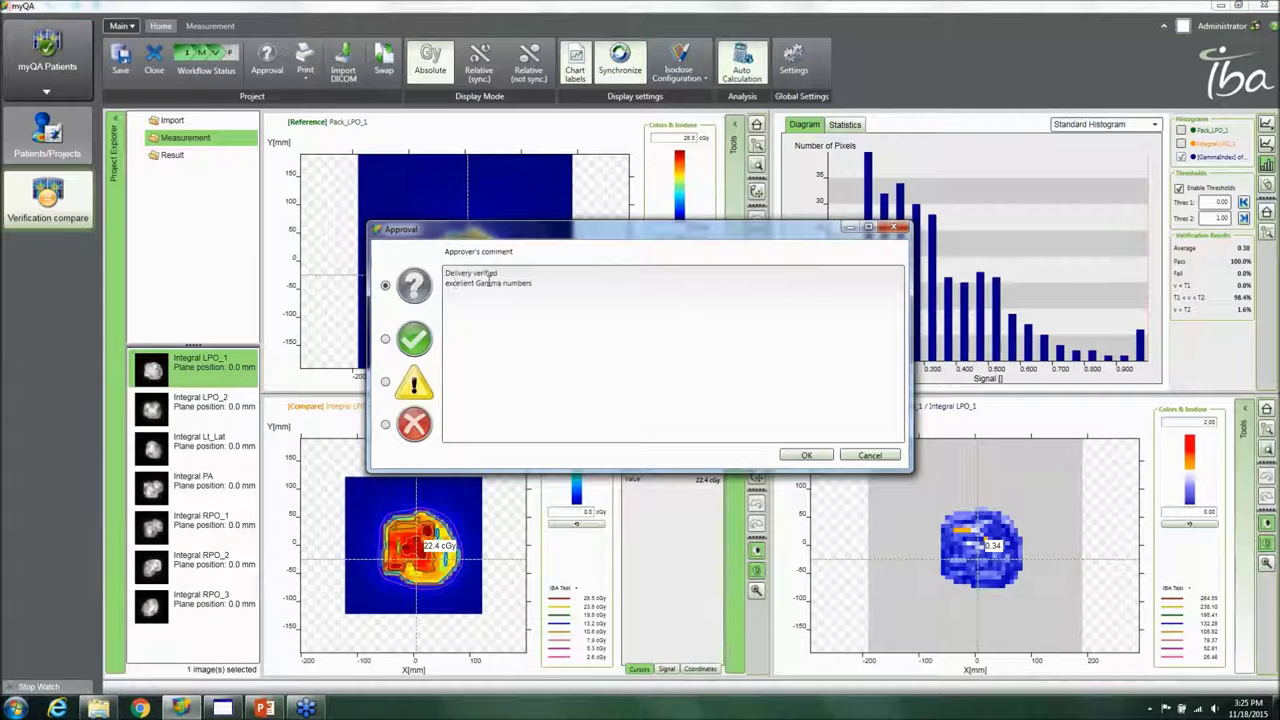
pyautogui.click(412, 340)
pyautogui.click(805, 456)
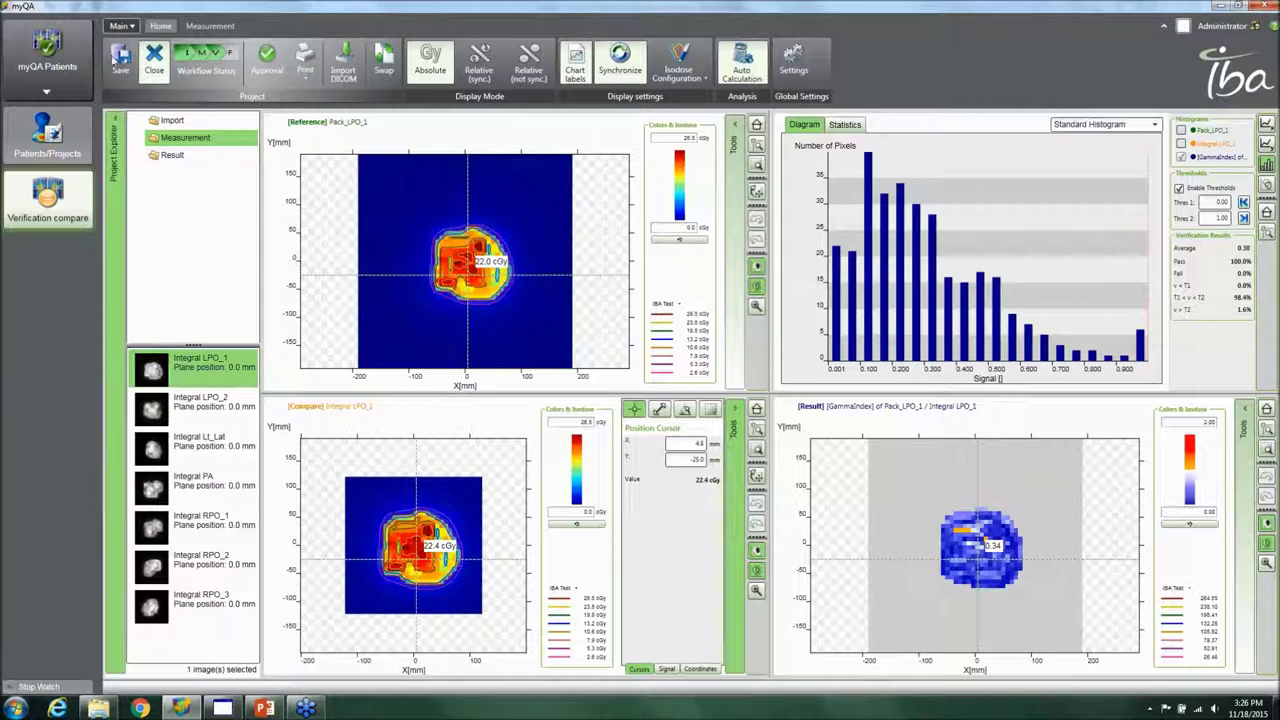
# Close the current project, open Prostate Case -VMAT and load the imported dose plane Dose_XY_057 as the reference
pyautogui.click(154, 60)
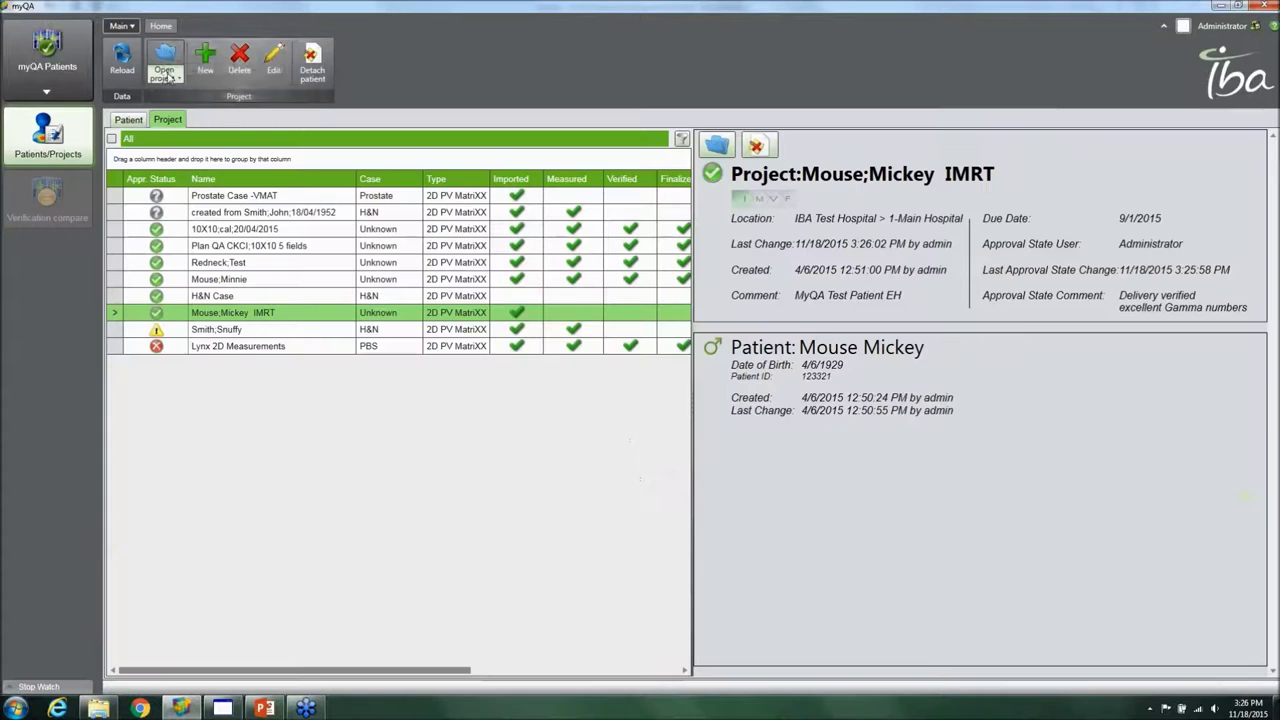
pyautogui.doubleClick(263, 197)
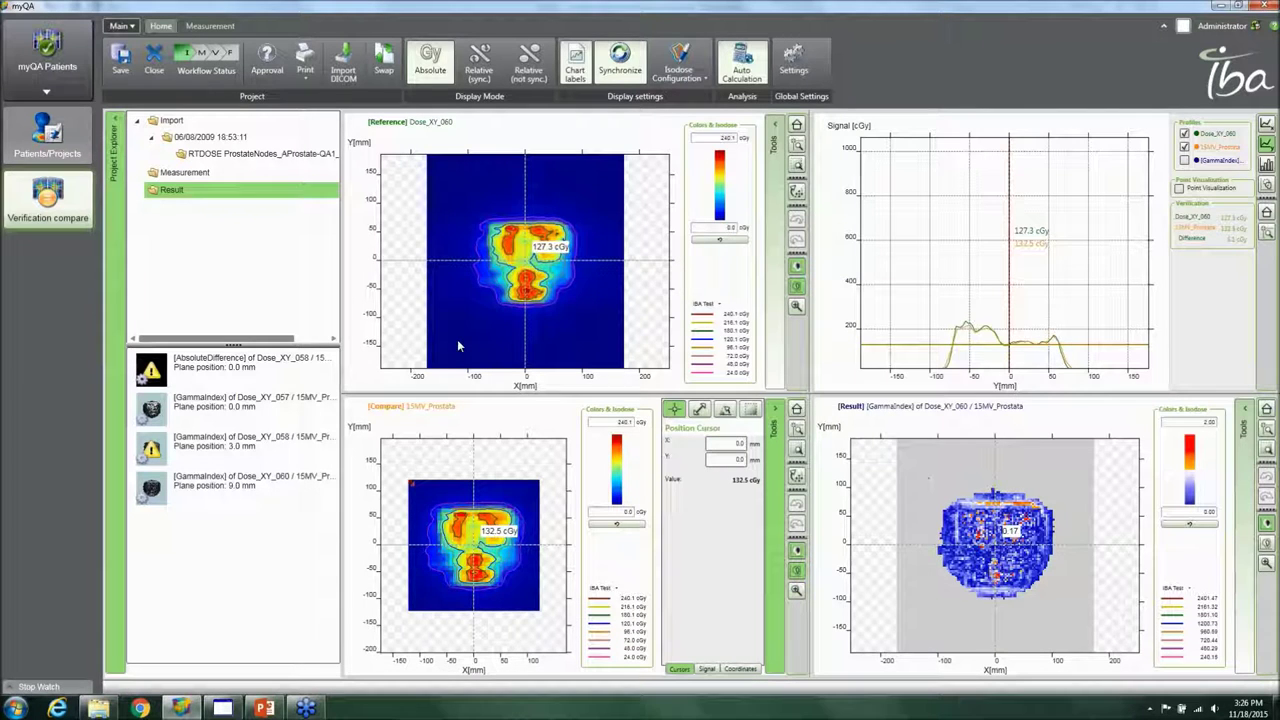
pyautogui.click(212, 156)
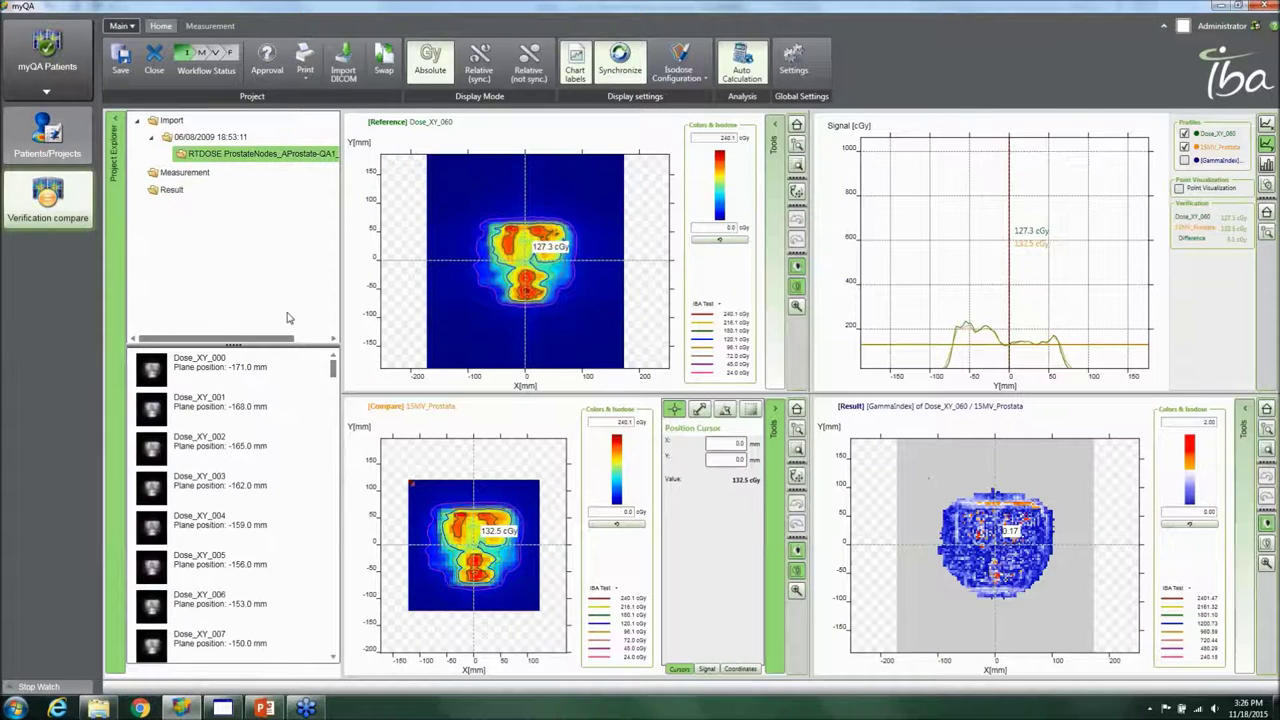
pyautogui.moveTo(335, 380); pyautogui.dragTo(340, 507)
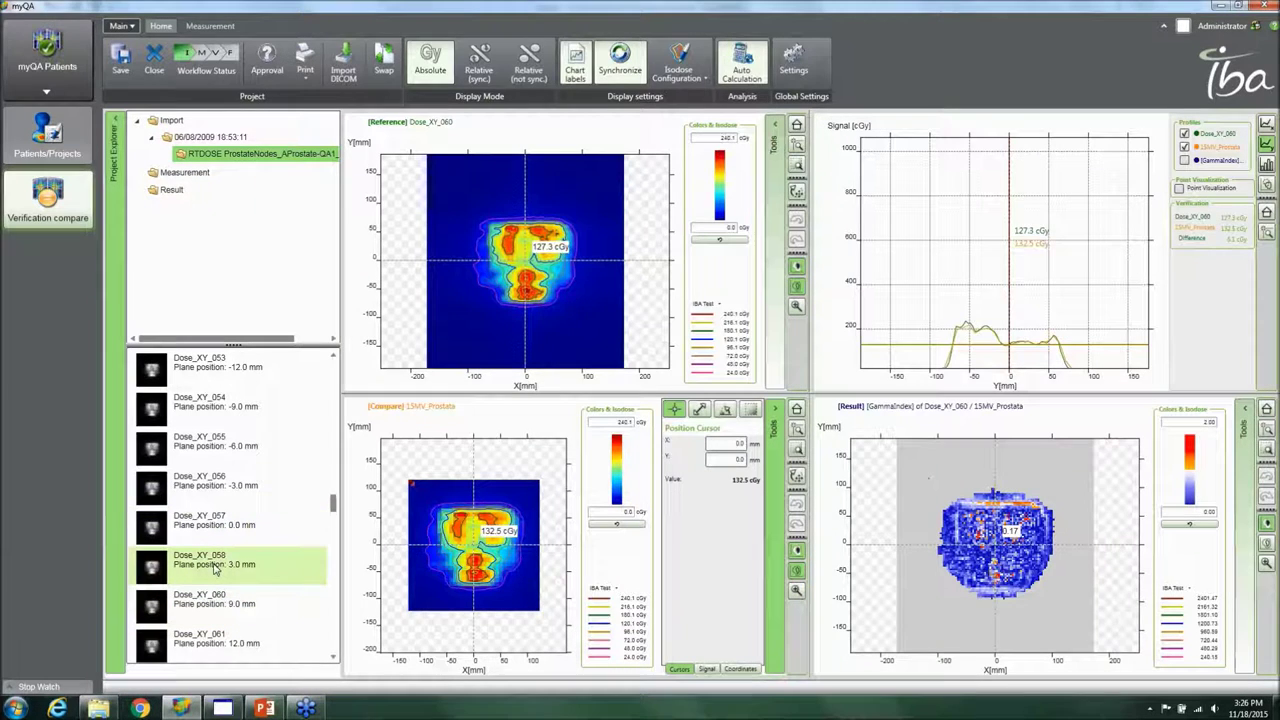
pyautogui.moveTo(197, 533); pyautogui.dragTo(477, 313)
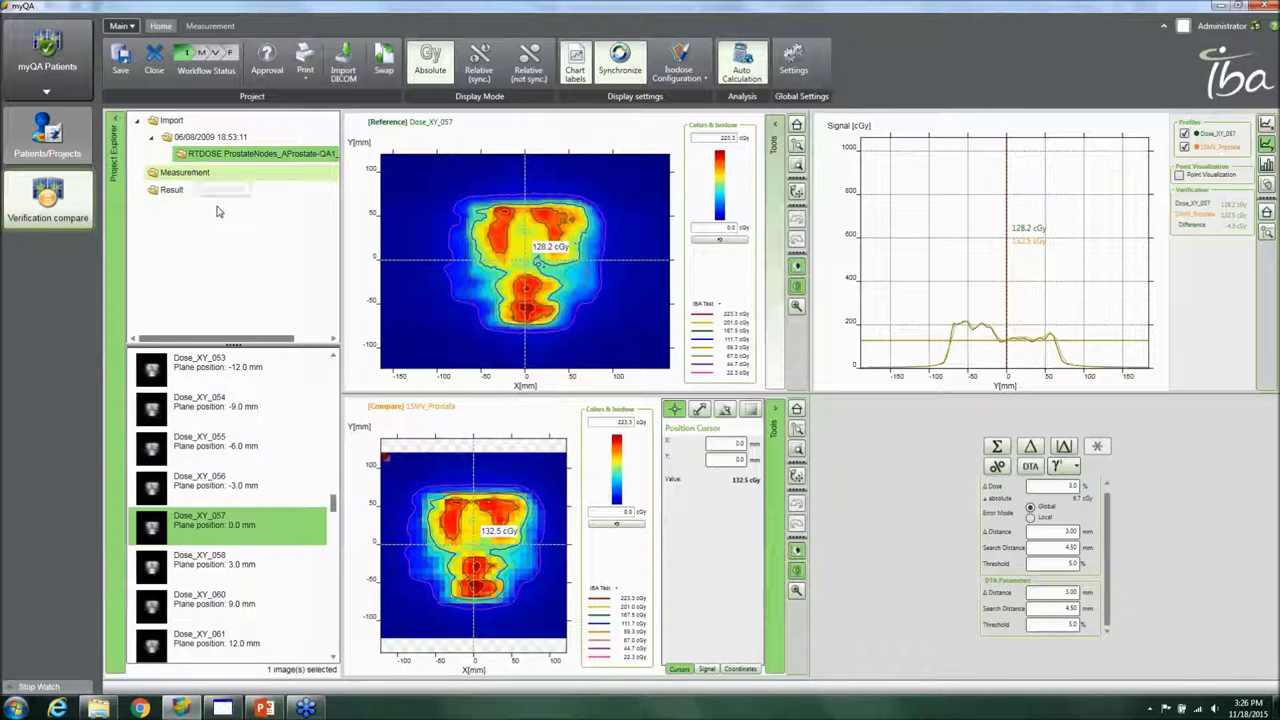
# Select the 15MV_Prostata measurement and calculate its gamma index against the reference plane
pyautogui.click(188, 176)
pyautogui.click(210, 360)
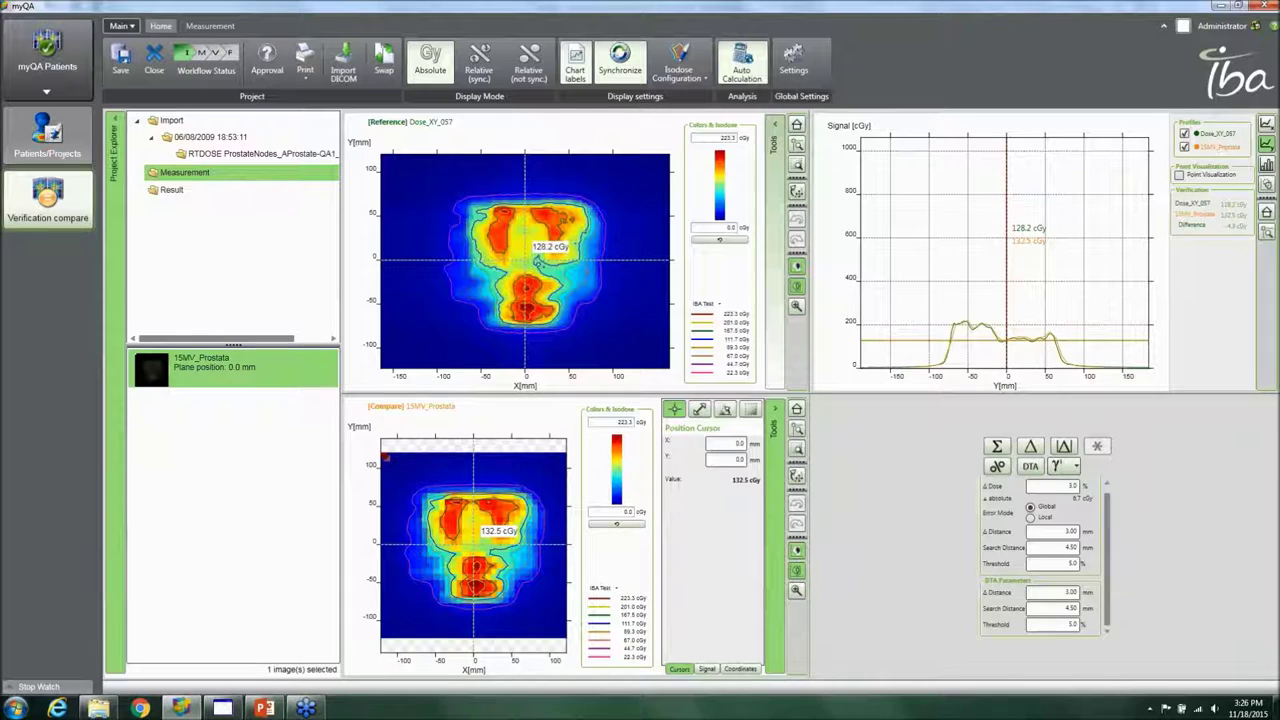
pyautogui.click(1076, 466)
pyautogui.click(1063, 491)
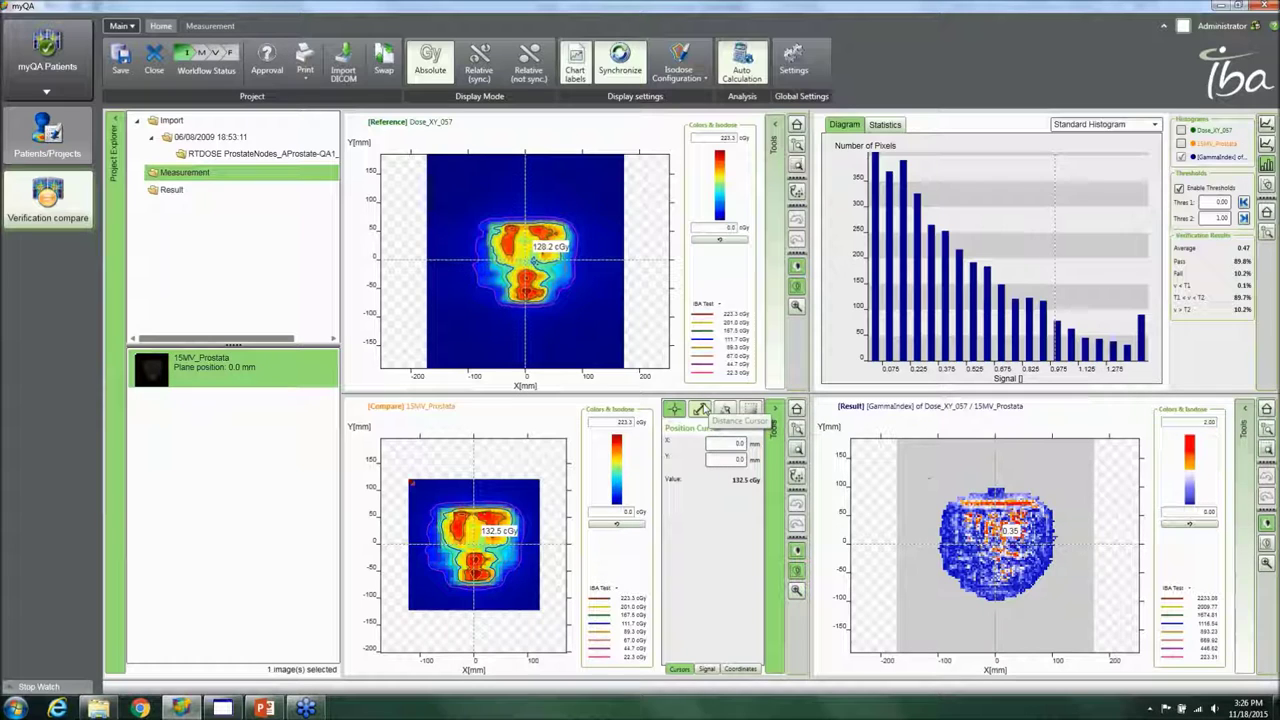
# Open the Move / Rotate tool for the compare plane 15MV_Prostata with an enlarged view of the overlay
pyautogui.click(797, 478)
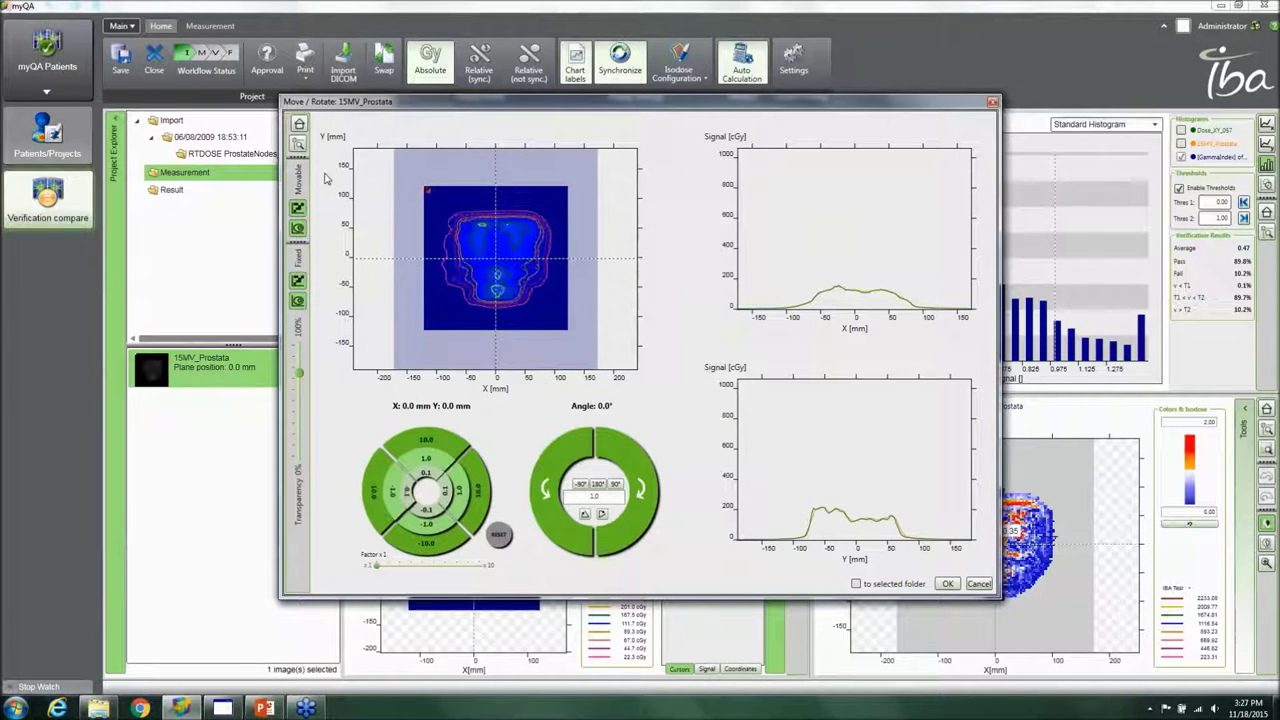
pyautogui.scroll(3, 512, 298)
pyautogui.moveTo(506, 280); pyautogui.dragTo(516, 329)
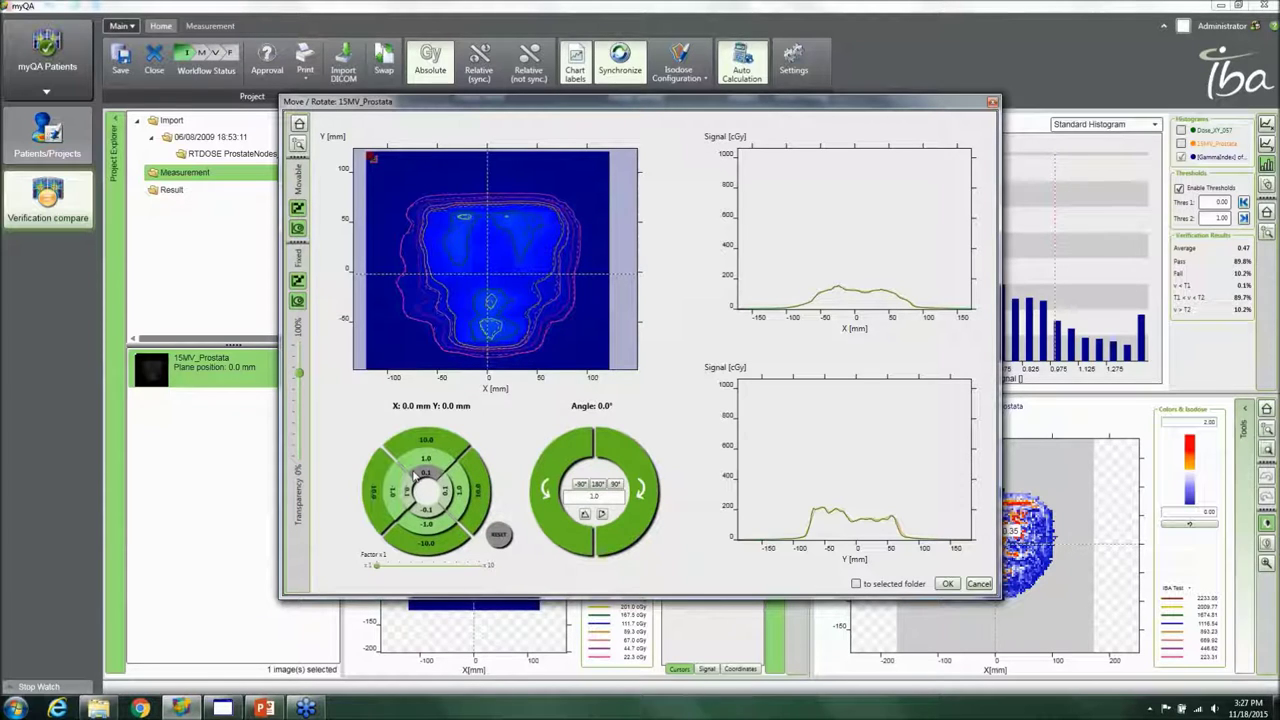
# Shift the compare plane 20 mm in X and shift it back to 0 mm
pyautogui.click(476, 490)
pyautogui.click(476, 490)
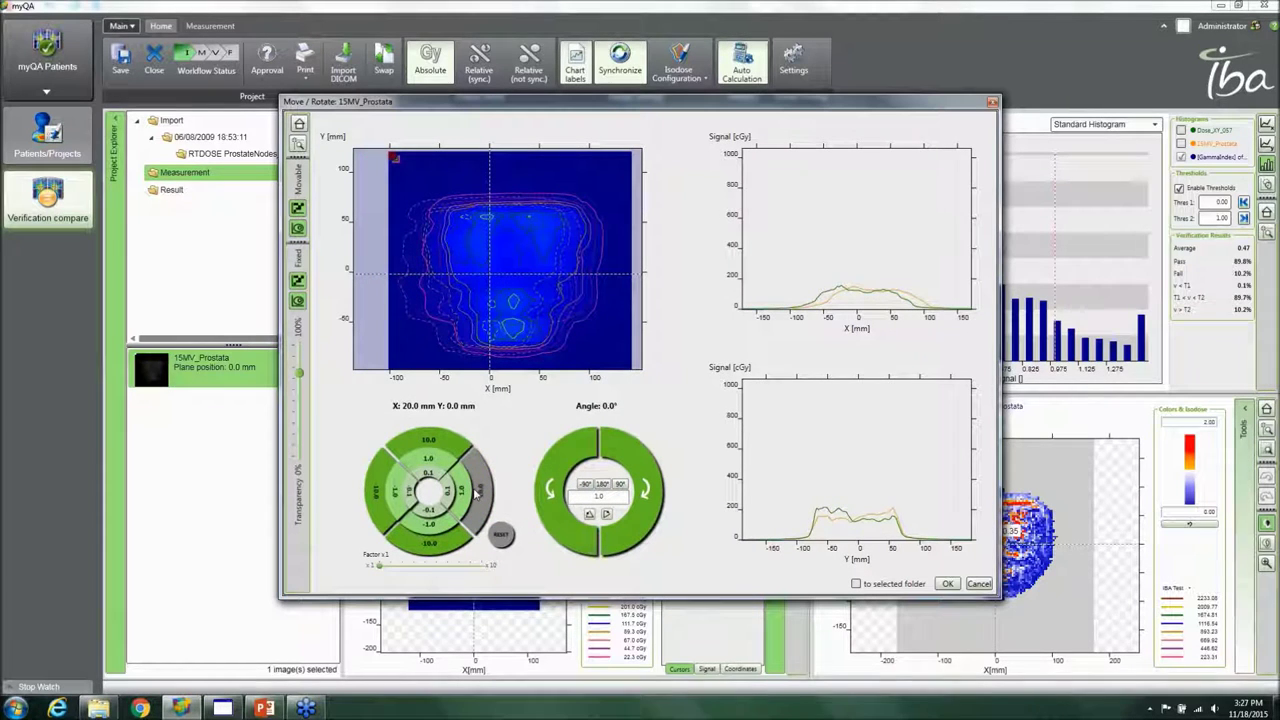
pyautogui.click(381, 503)
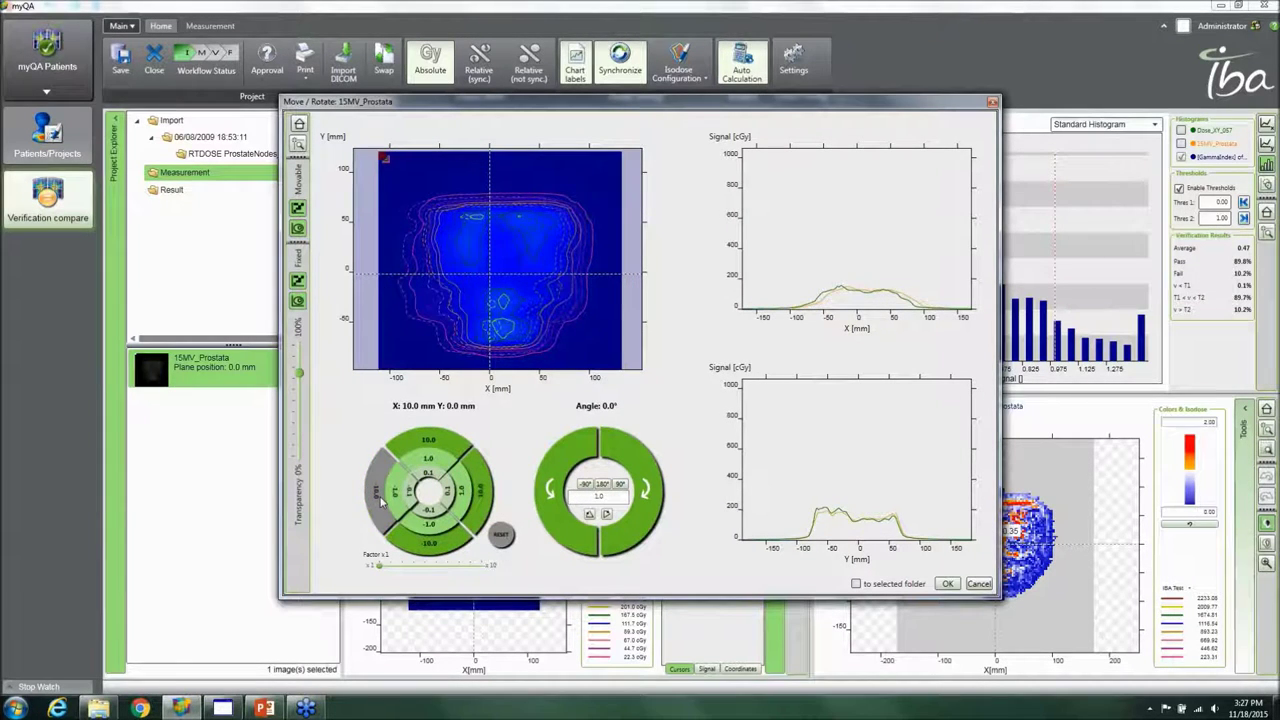
pyautogui.click(381, 503)
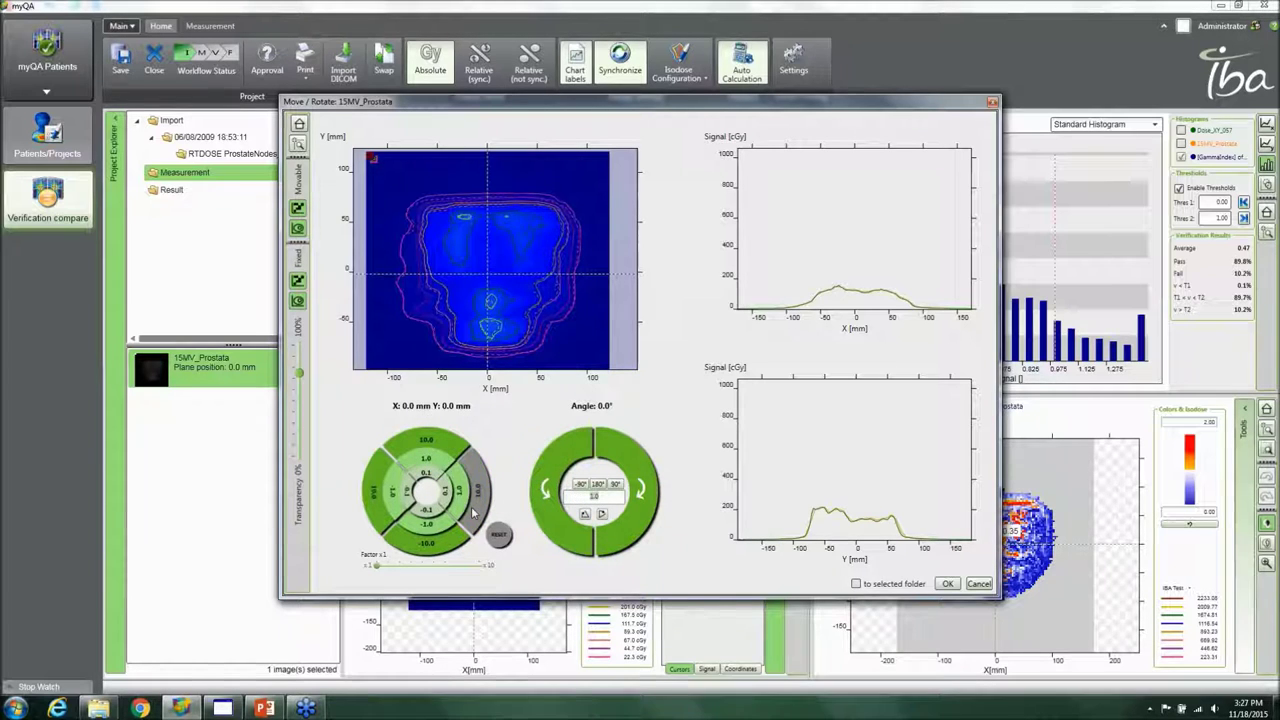
# Offset 15MV_Prostata to X -0.1 mm and Y 0.2 mm in 0.1 mm increments and apply the shift
pyautogui.click(430, 474)
pyautogui.click(430, 474)
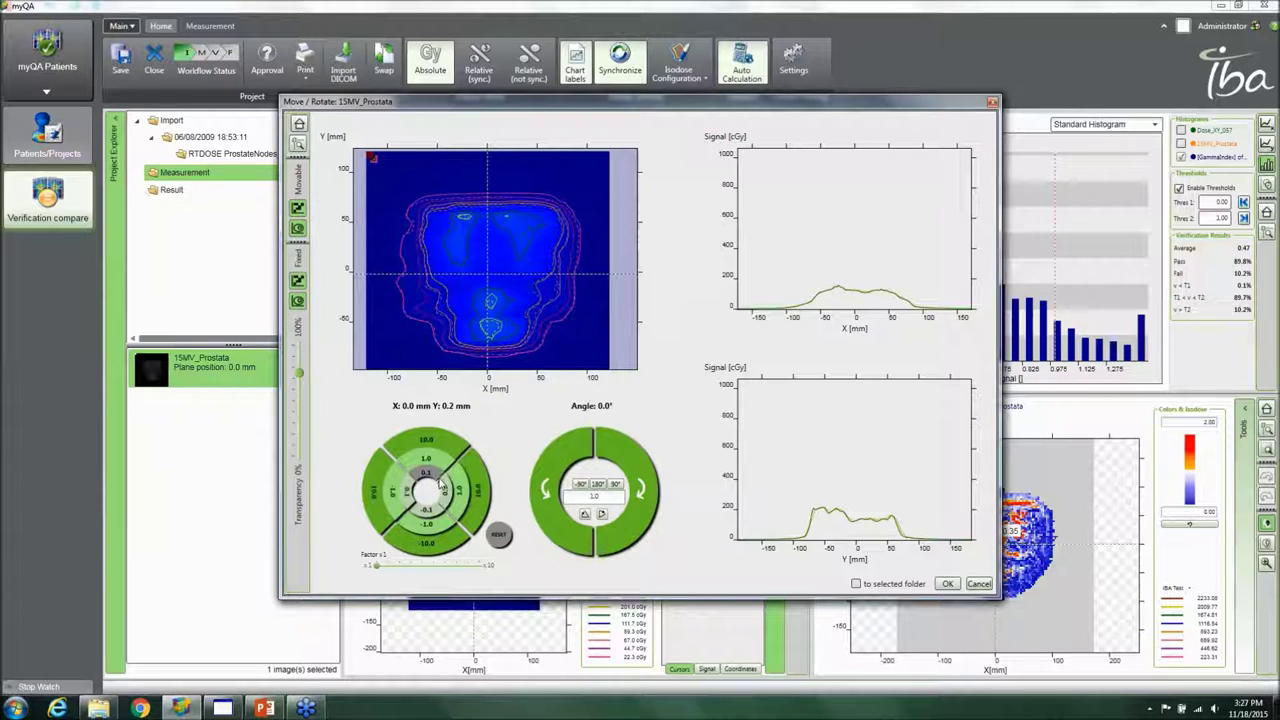
pyautogui.click(443, 490)
pyautogui.click(443, 490)
pyautogui.click(403, 497)
pyautogui.click(403, 497)
pyautogui.click(403, 497)
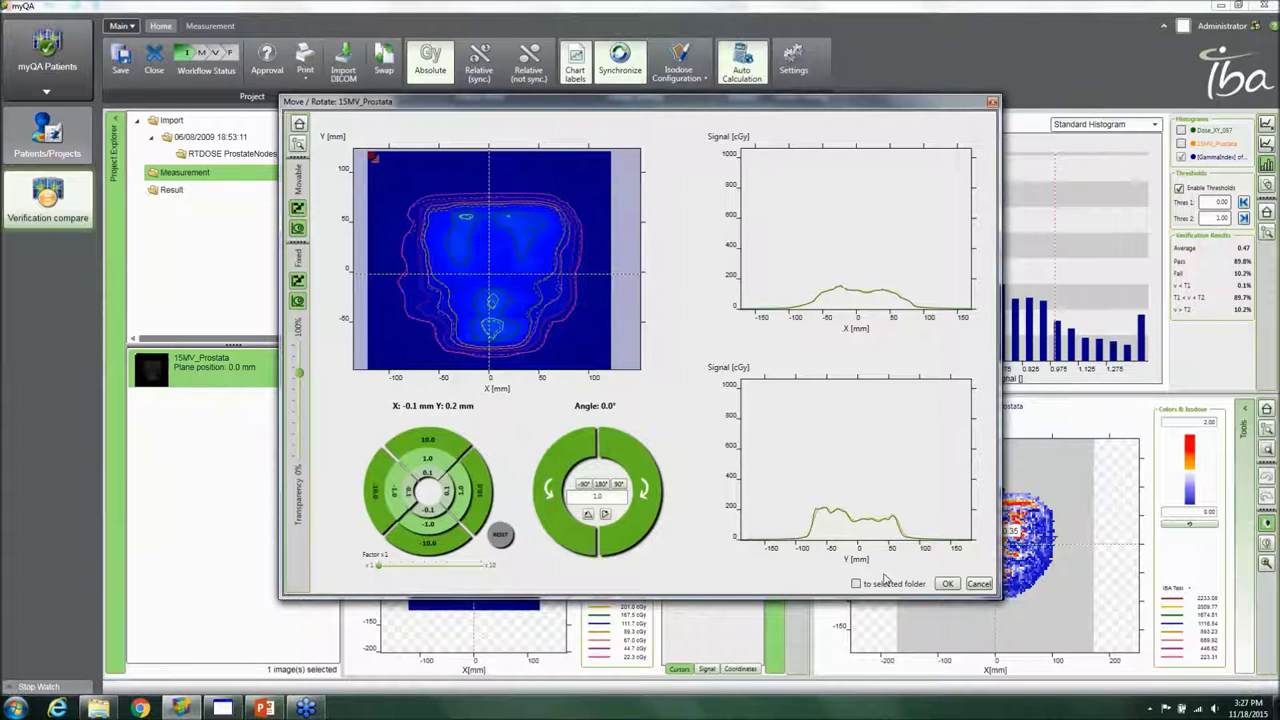
pyautogui.click(944, 585)
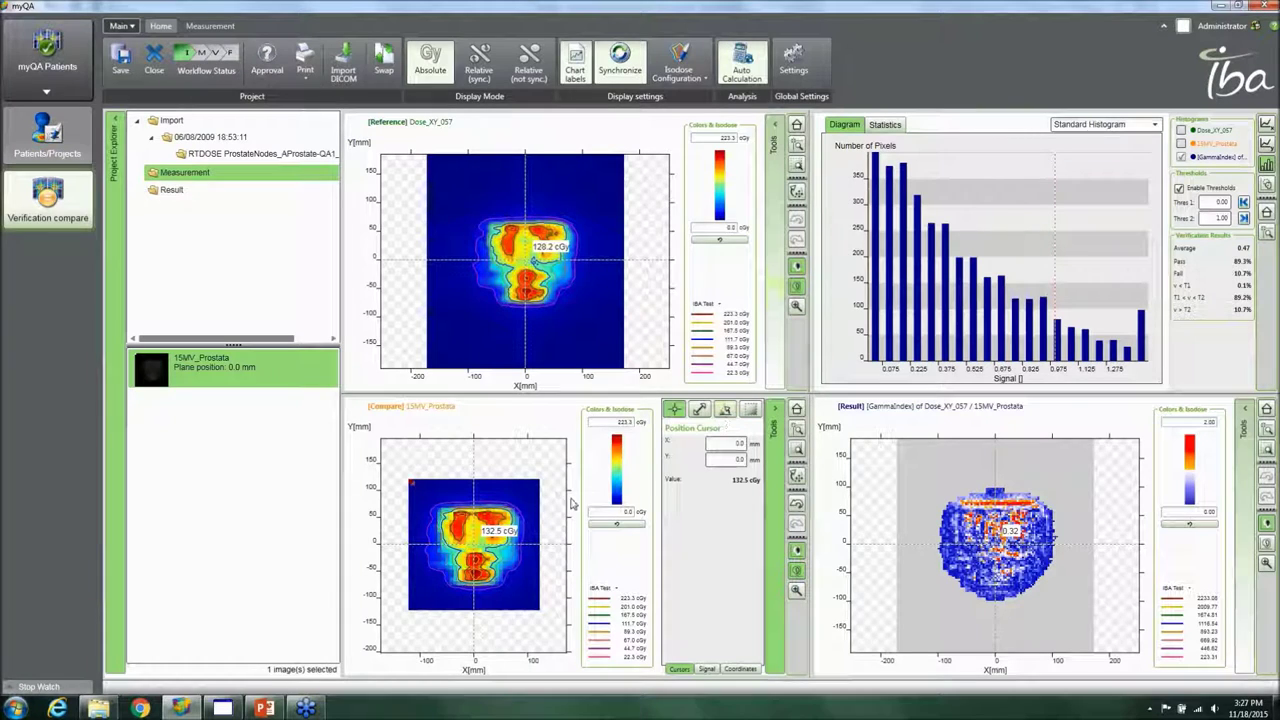
# Move the synchronized cursor on the enlarged planes to about X 15.2 mm, Y 28.4 mm
pyautogui.scroll(2, 512, 292)
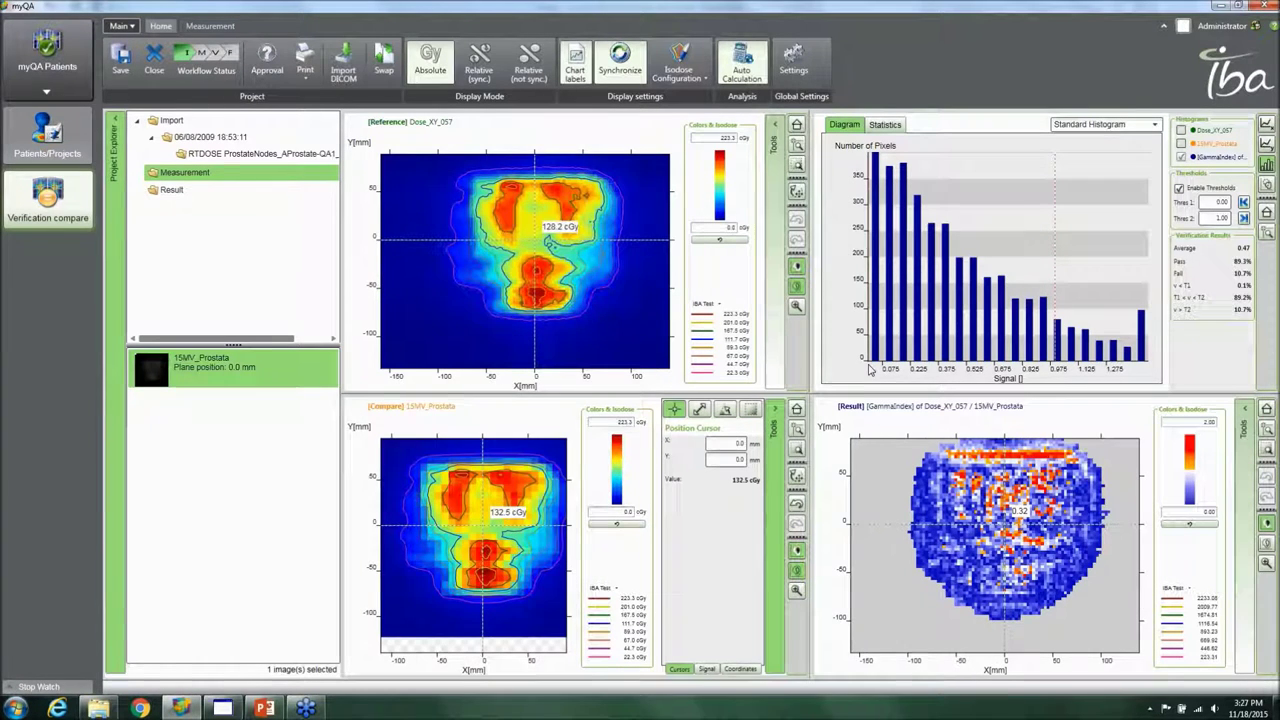
pyautogui.click(541, 238)
pyautogui.moveTo(1018, 506)
pyautogui.mouseDown()
pyautogui.moveTo(1029, 504)
pyautogui.moveTo(1020, 494)
pyautogui.mouseUp()
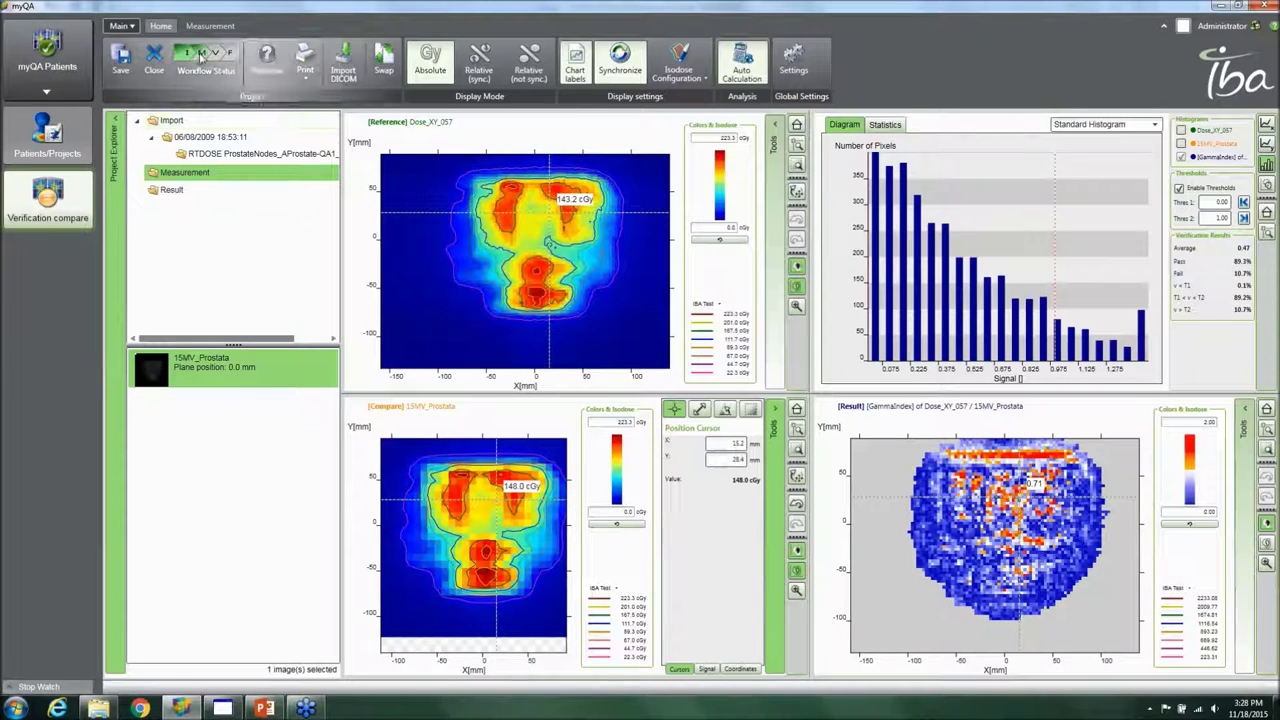
# Rate the project with the yellow warning approval, and change the rating to the green check
pyautogui.click(267, 62)
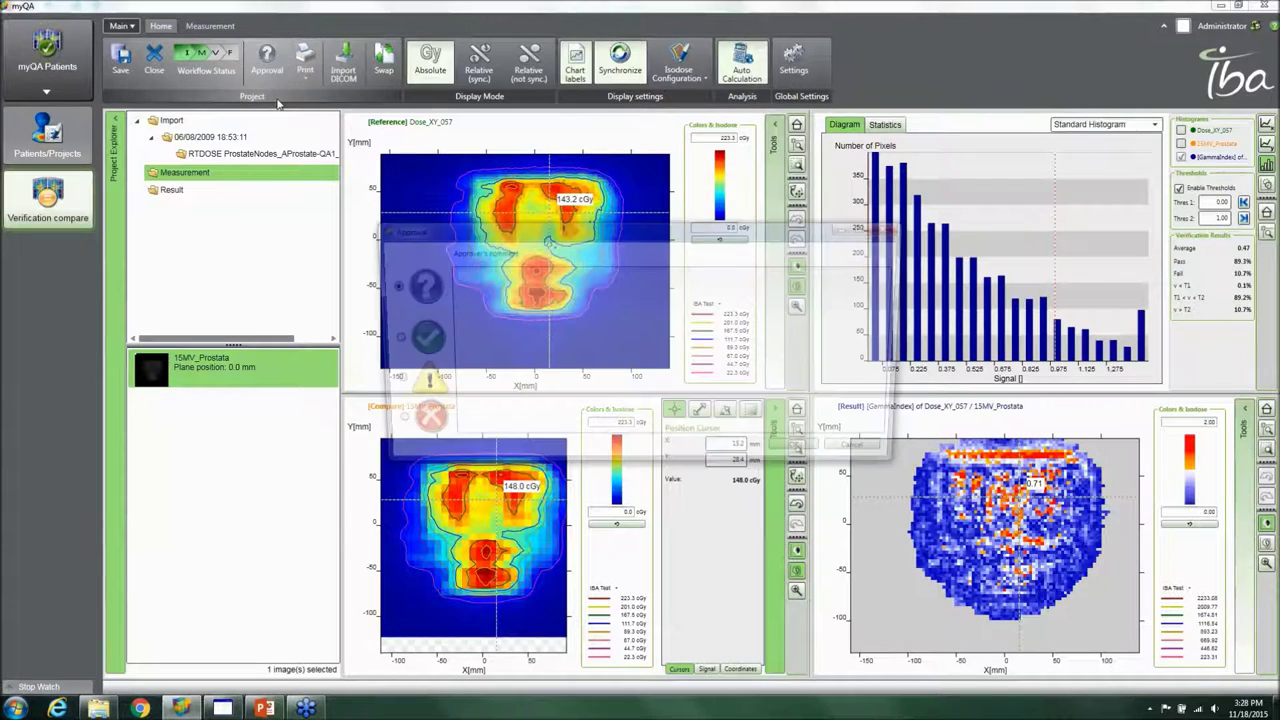
pyautogui.click(388, 383)
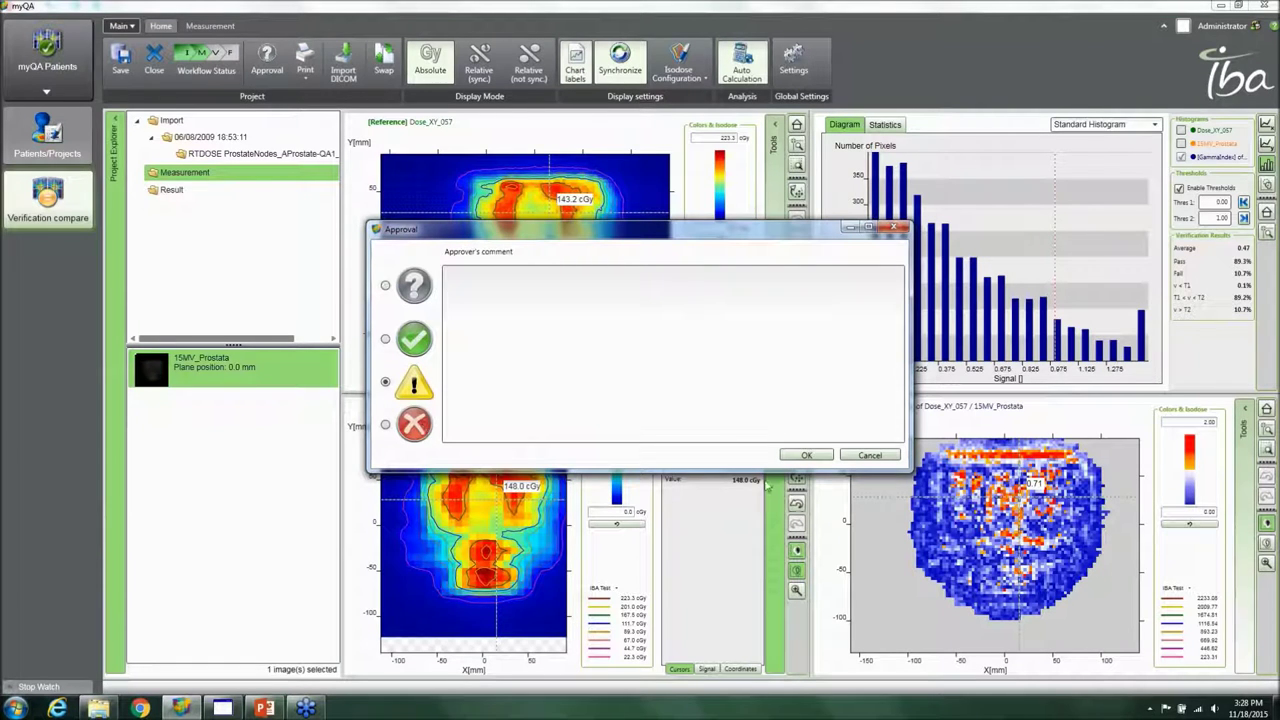
pyautogui.click(805, 456)
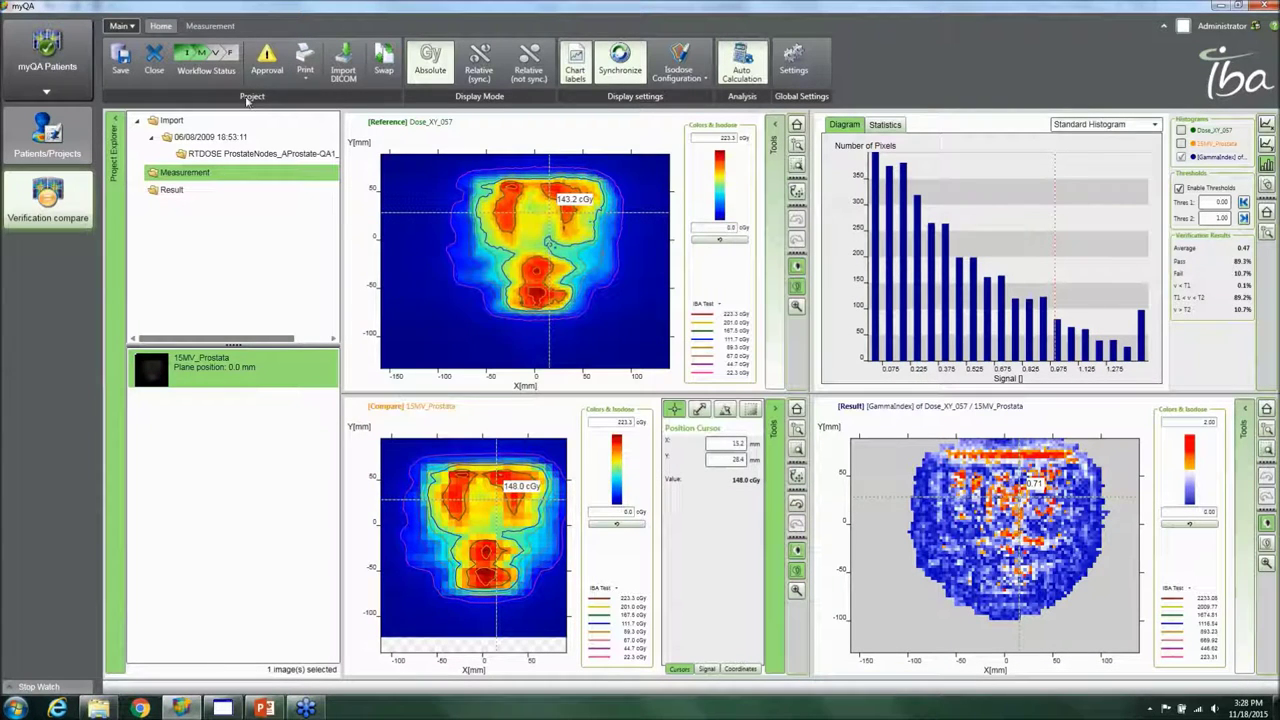
pyautogui.click(267, 70)
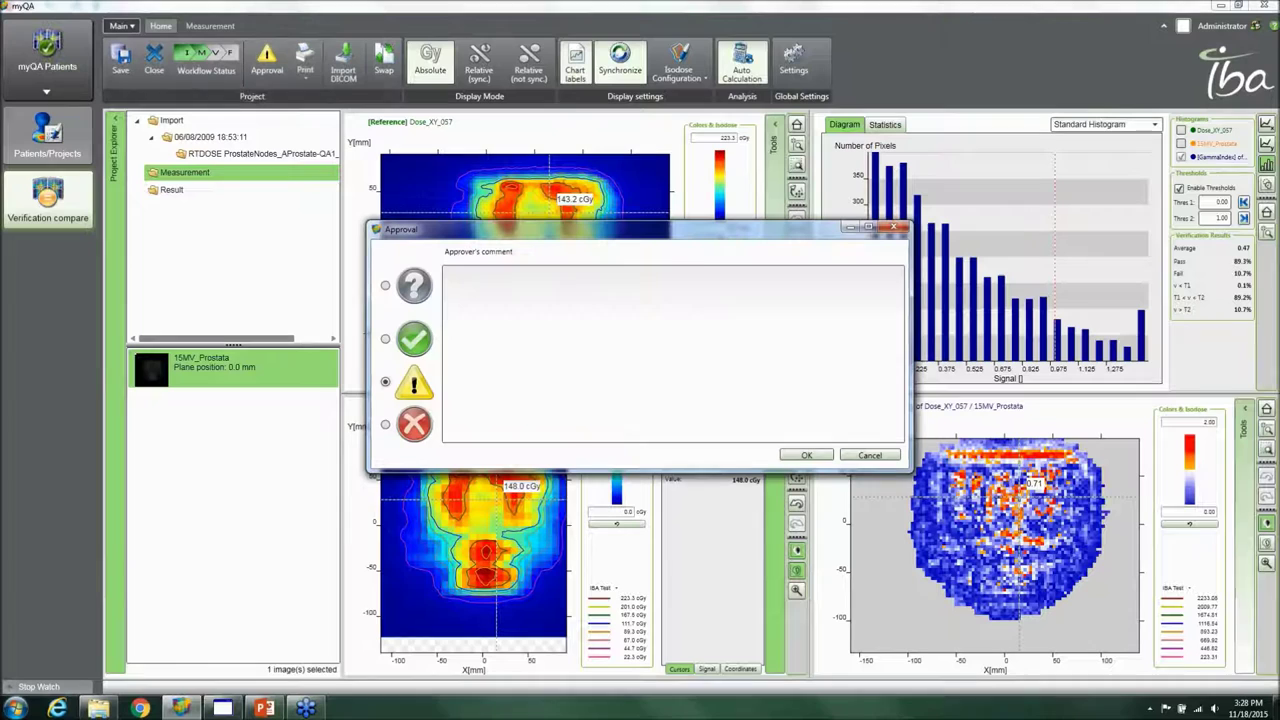
pyautogui.click(806, 455)
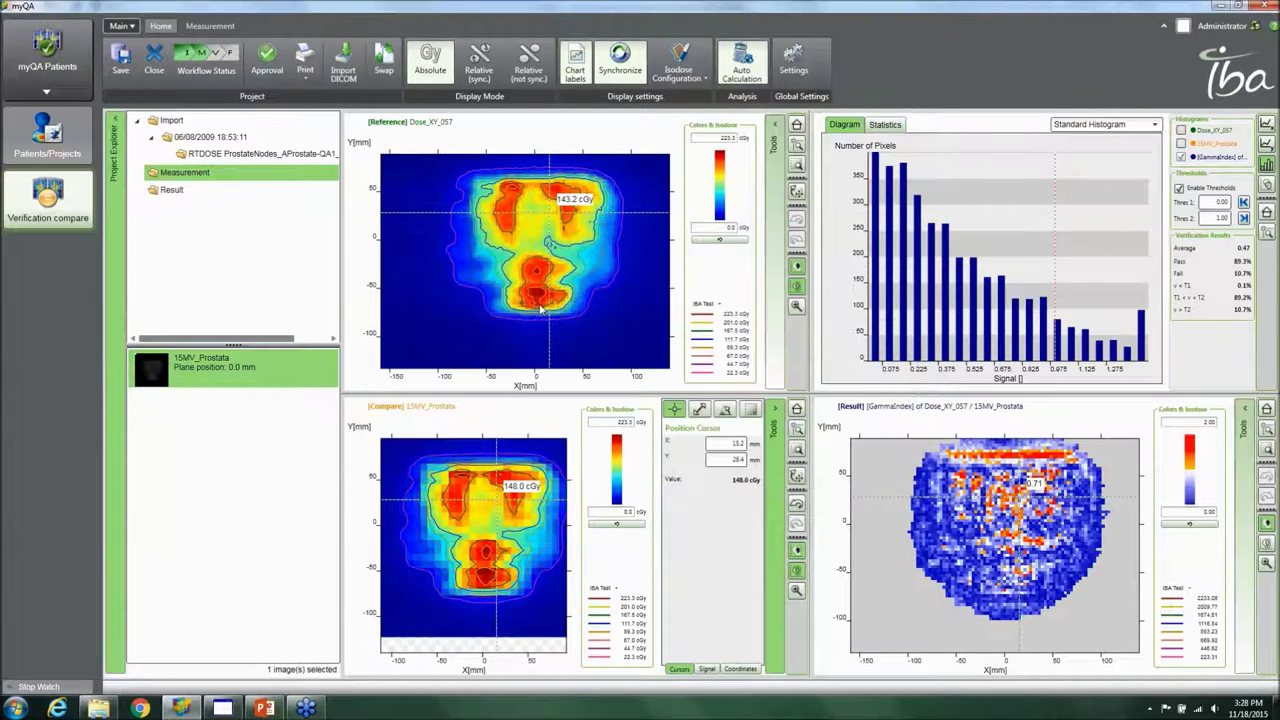
# Generate the default Plan Verification Report, saving the project changes
pyautogui.click(309, 79)
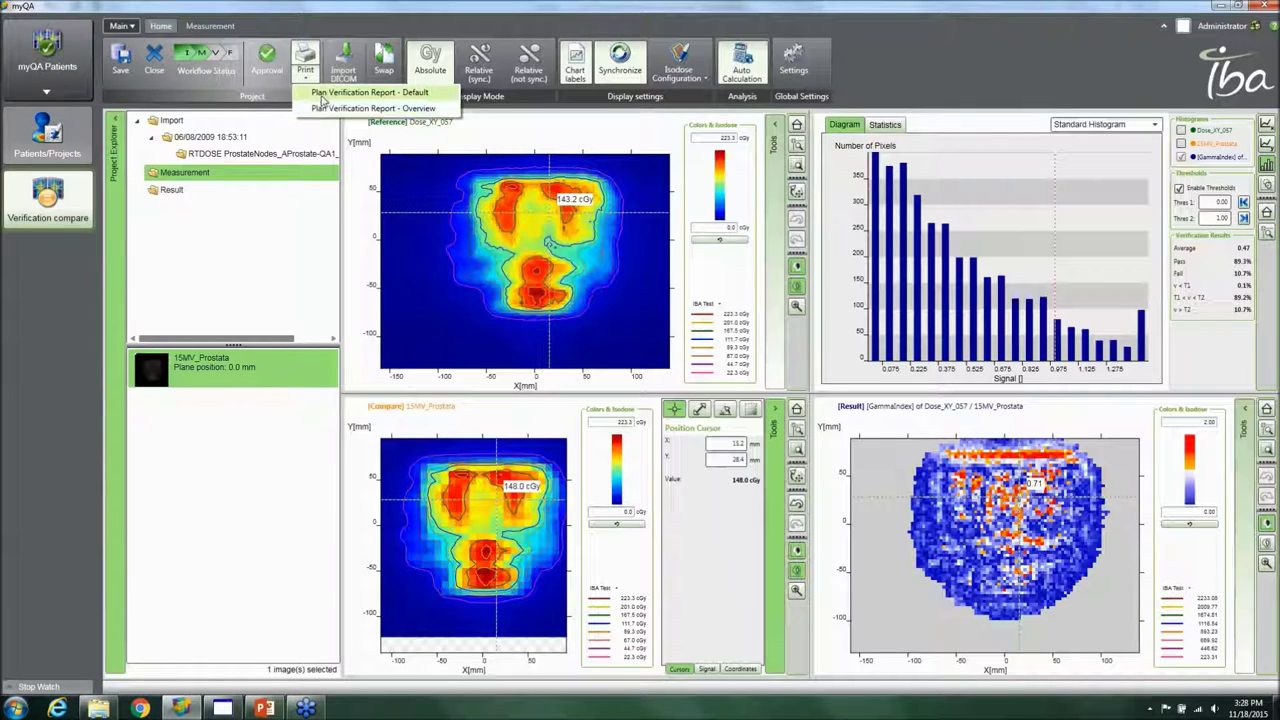
pyautogui.click(322, 94)
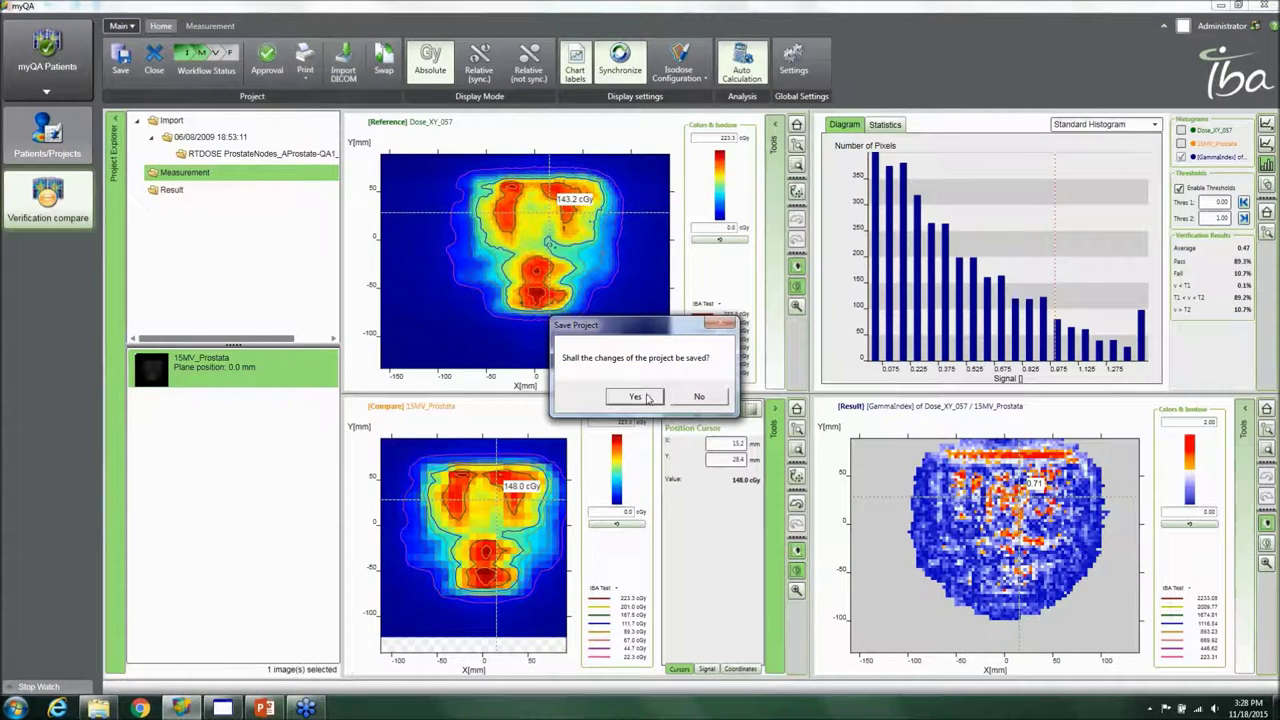
pyautogui.click(636, 397)
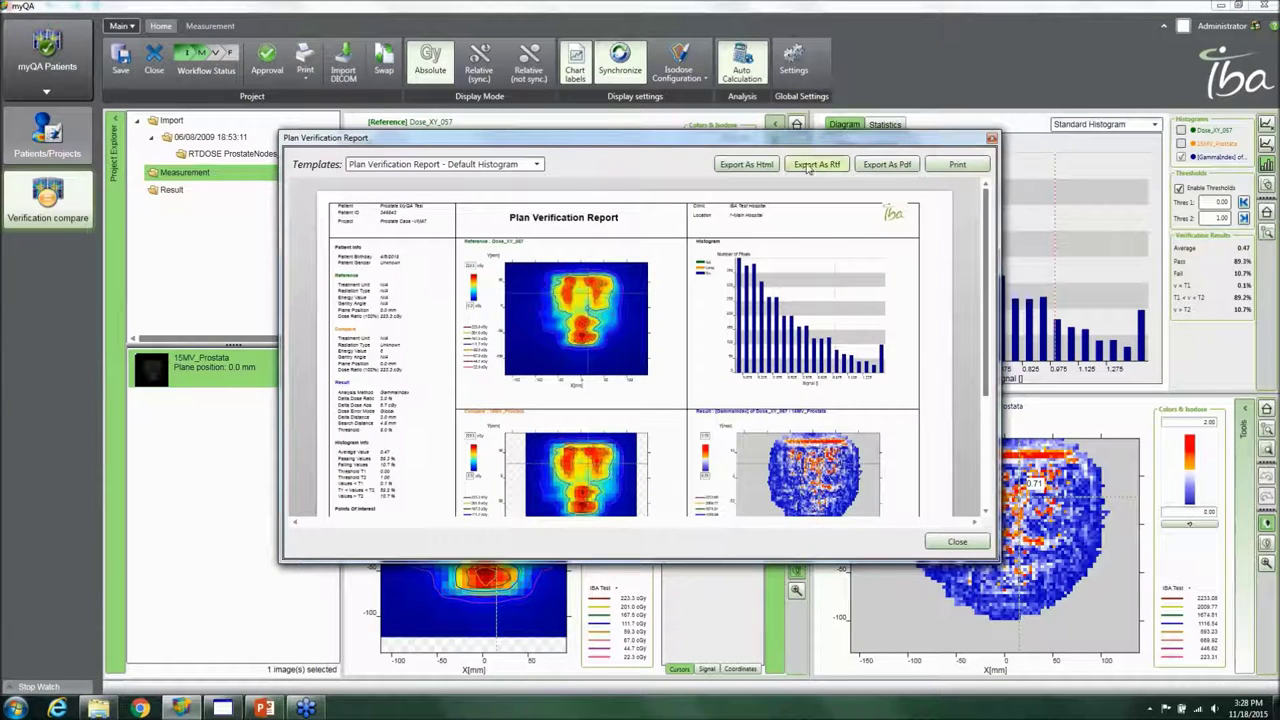
# Export the report as a PDF named Test Report to the Desktop
pyautogui.click(890, 164)
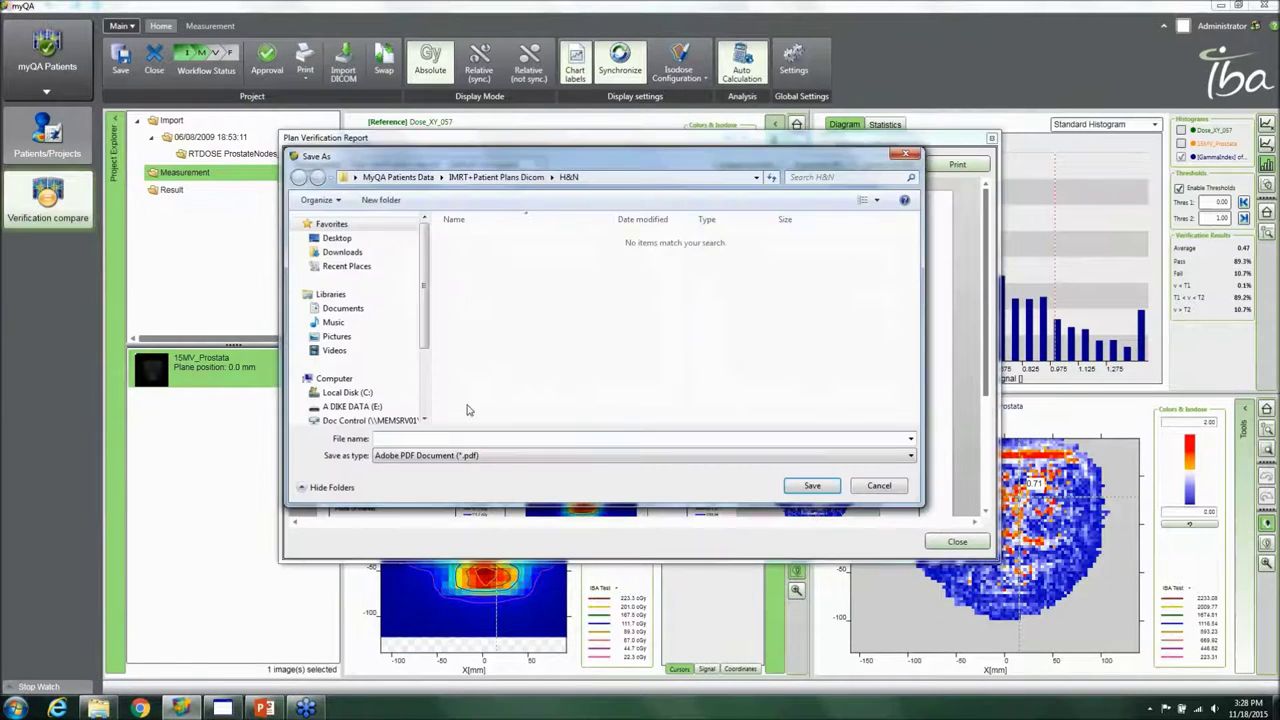
pyautogui.click(337, 238)
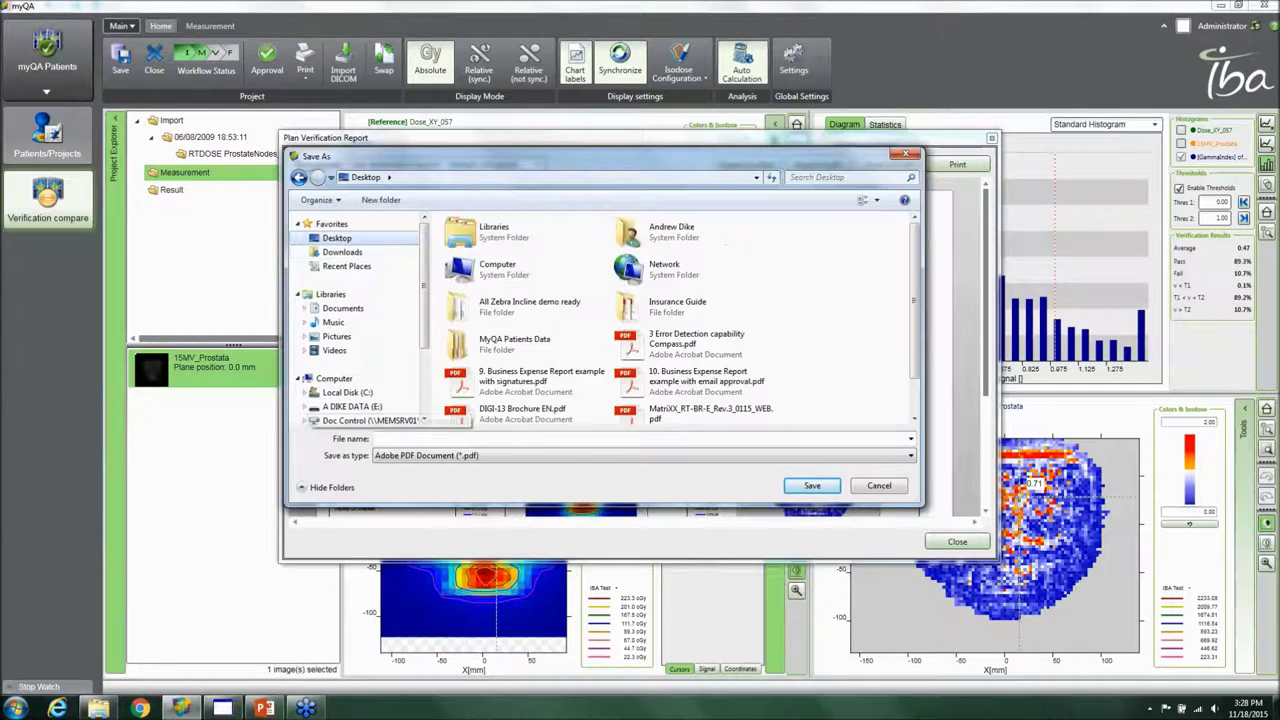
pyautogui.write('Test Report')
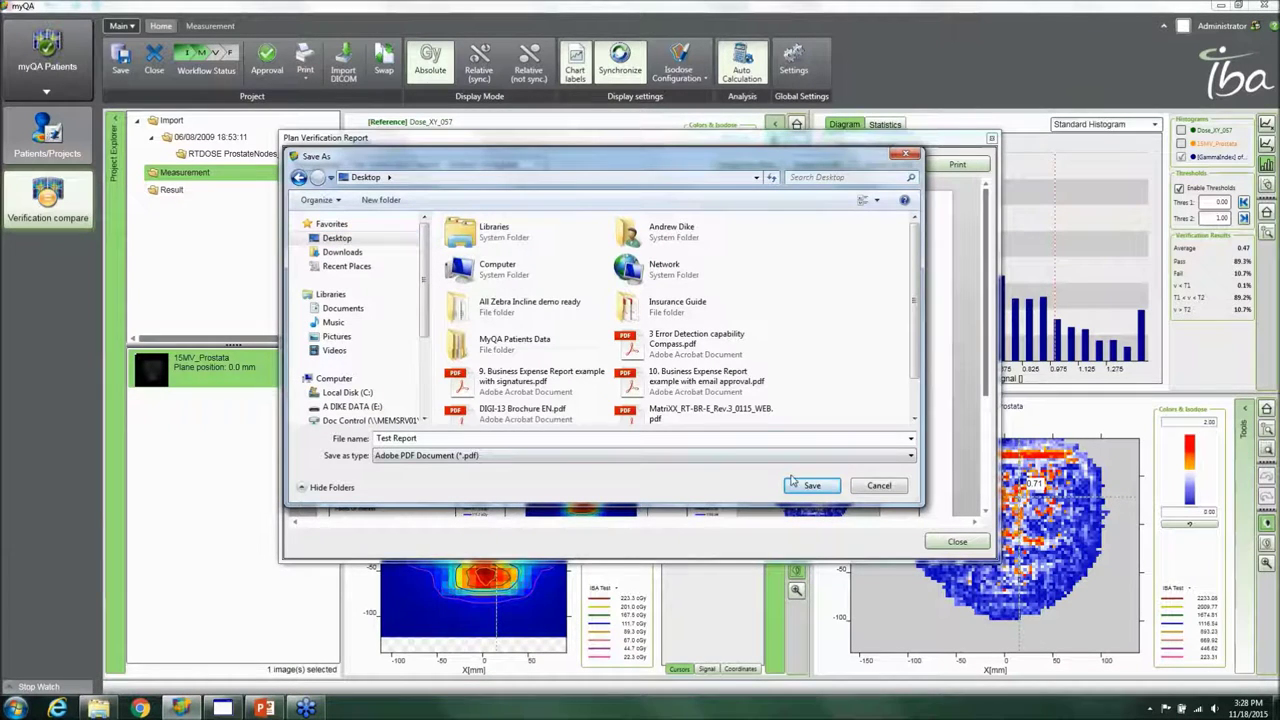
pyautogui.click(793, 482)
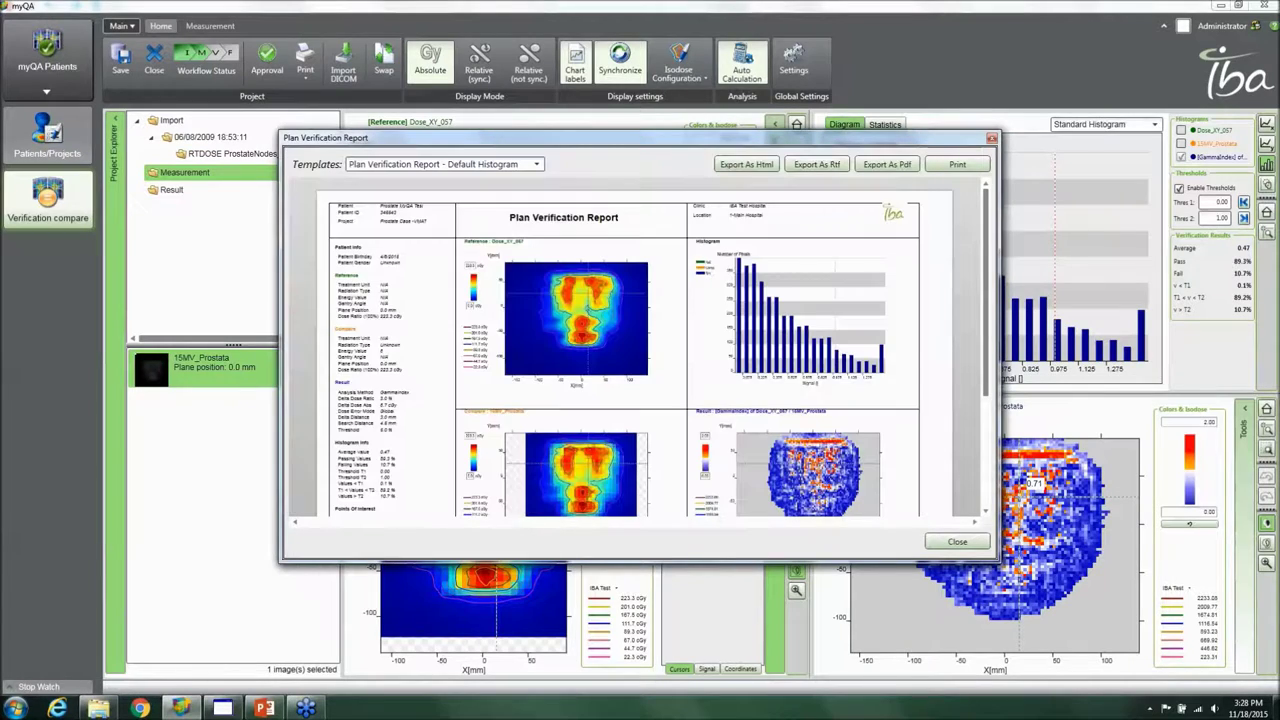
# Switch to the desktop, open Test Report.pdf in Adobe Acrobat Reader, hide the tools pane and enlarge the page to 125%
pyautogui.press('super+d')
pyautogui.doubleClick(22, 445)
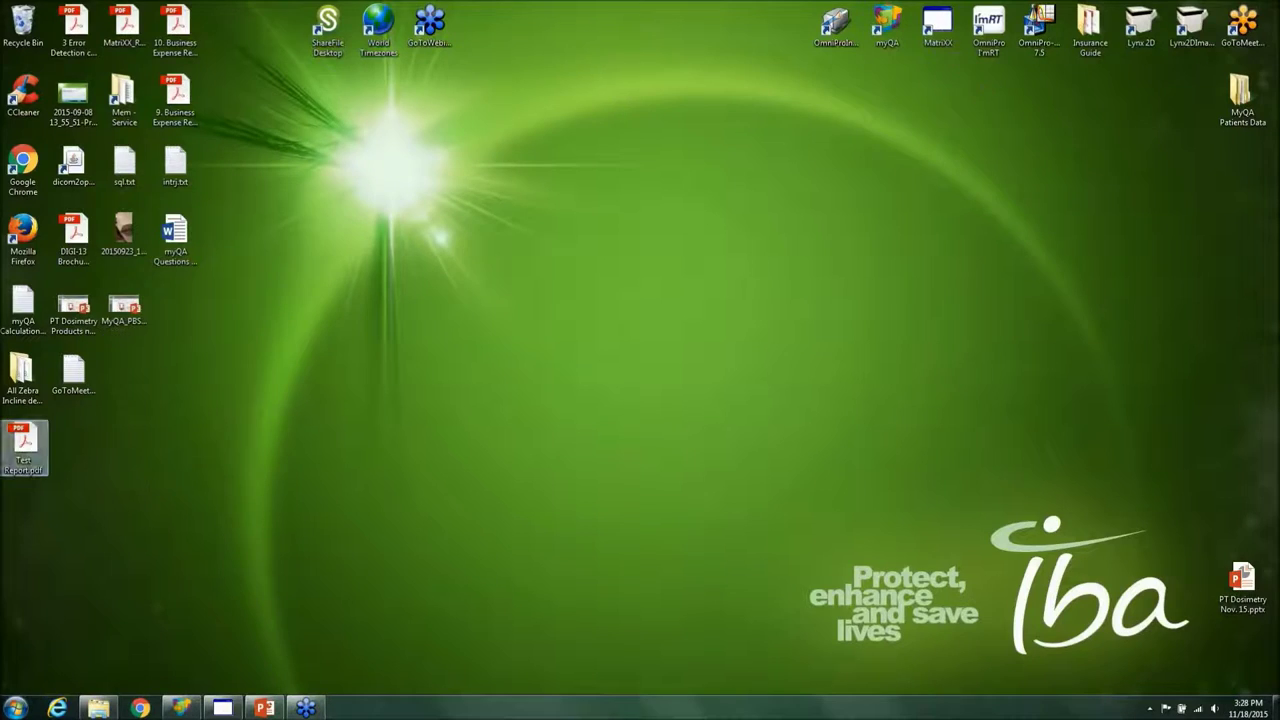
pyautogui.click(577, 48)
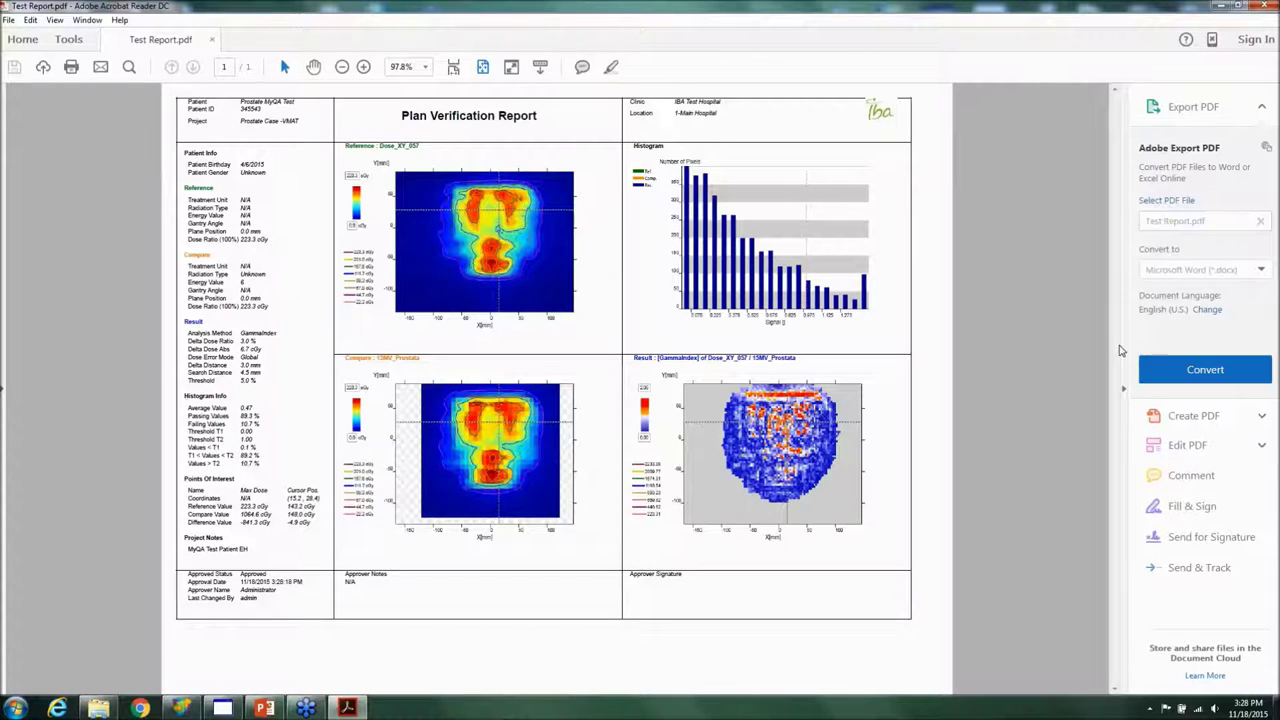
pyautogui.click(1123, 388)
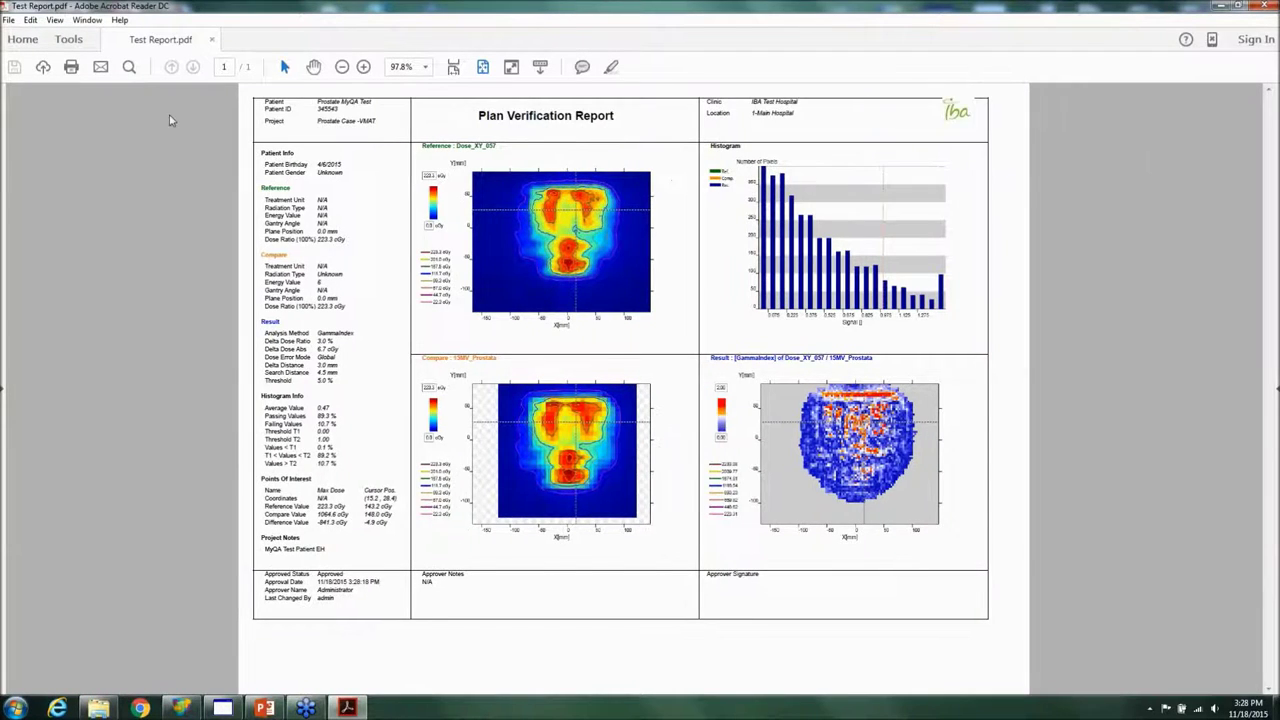
pyautogui.click(363, 66)
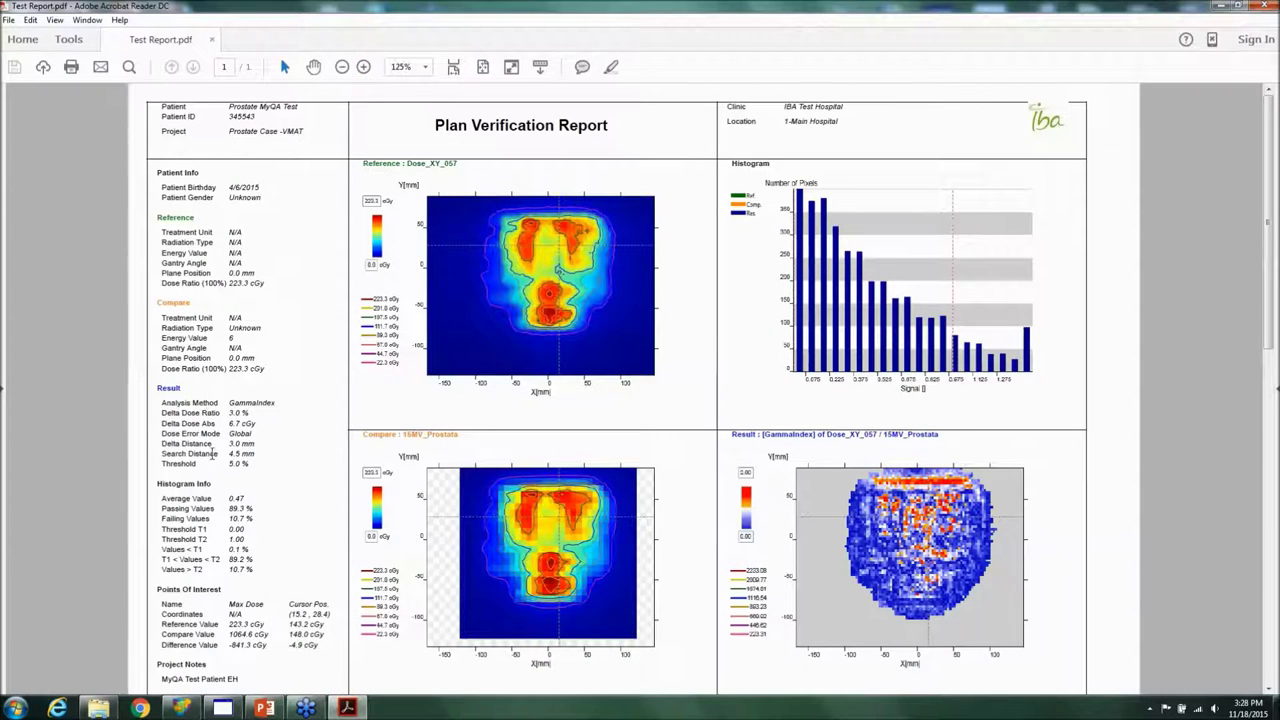
# Examine the report's dose error mode and the coordinates and reference values under Points Of Interest
pyautogui.doubleClick(240, 433)
pyautogui.scroll(-3, 255, 425)
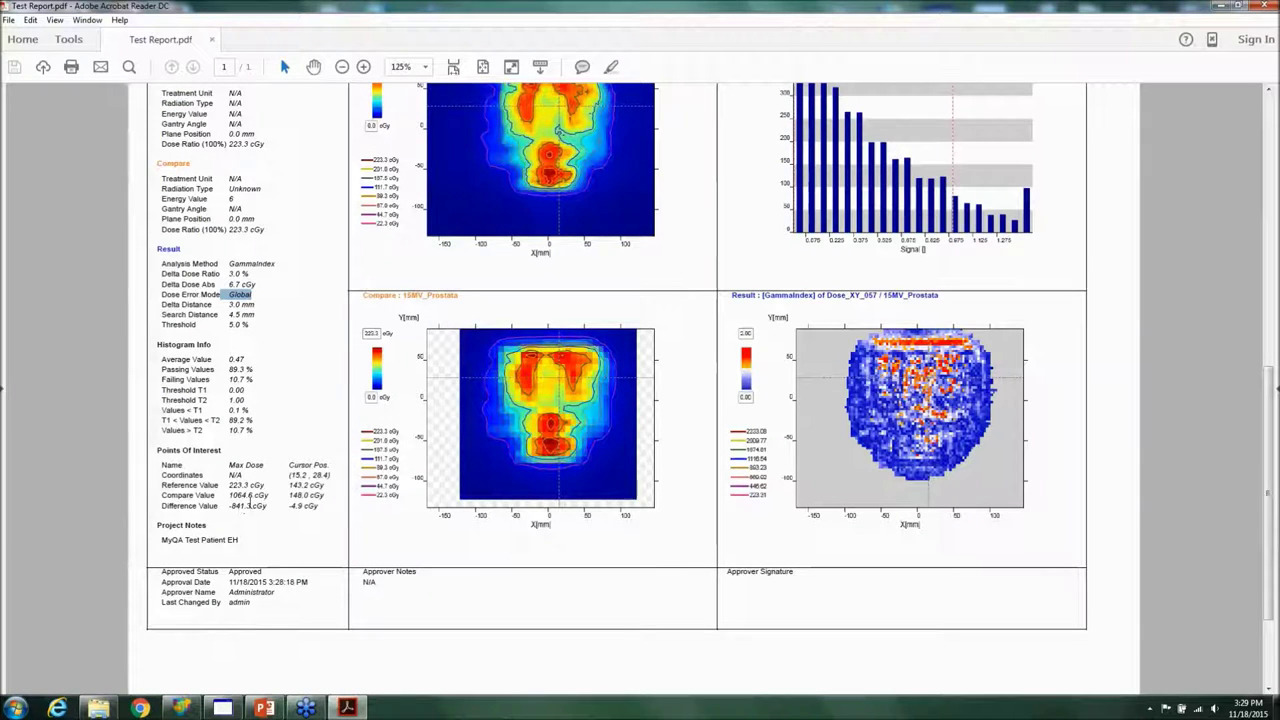
pyautogui.moveTo(228, 474); pyautogui.dragTo(260, 477)
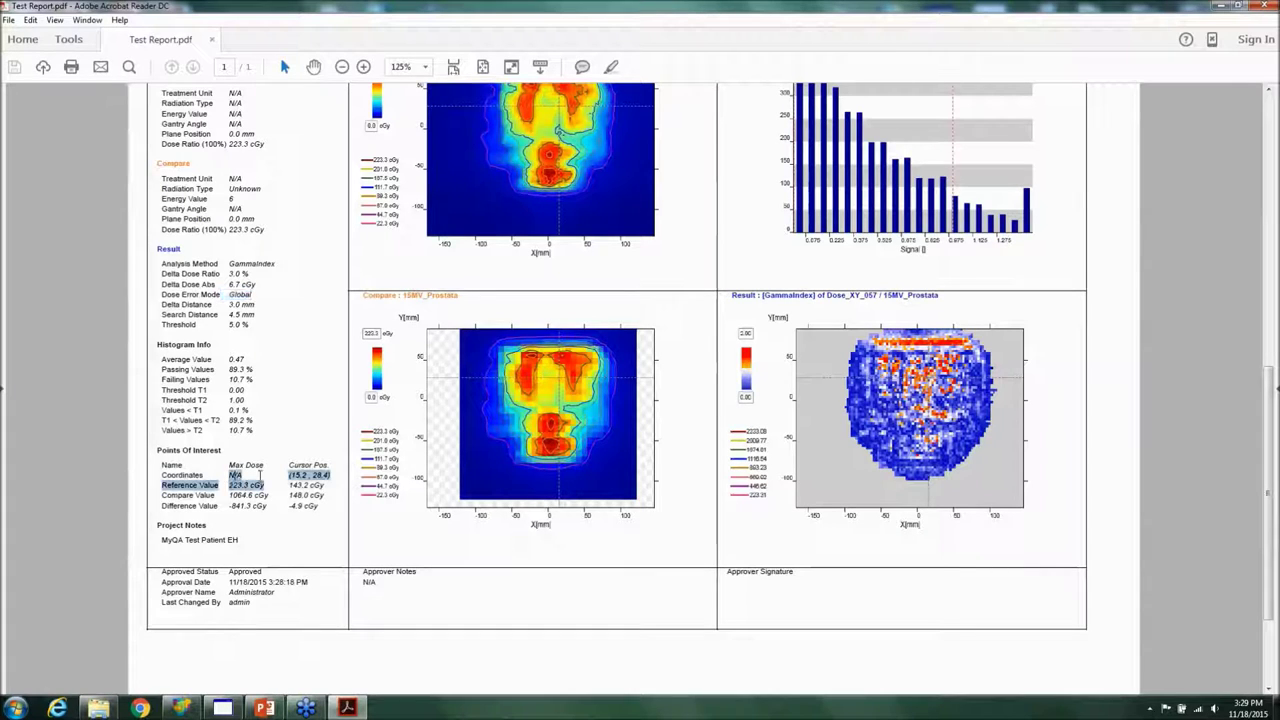
# Examine the passing values and thresholds in the report's Histogram Info, along with the dose planes and histogram
pyautogui.click(260, 478)
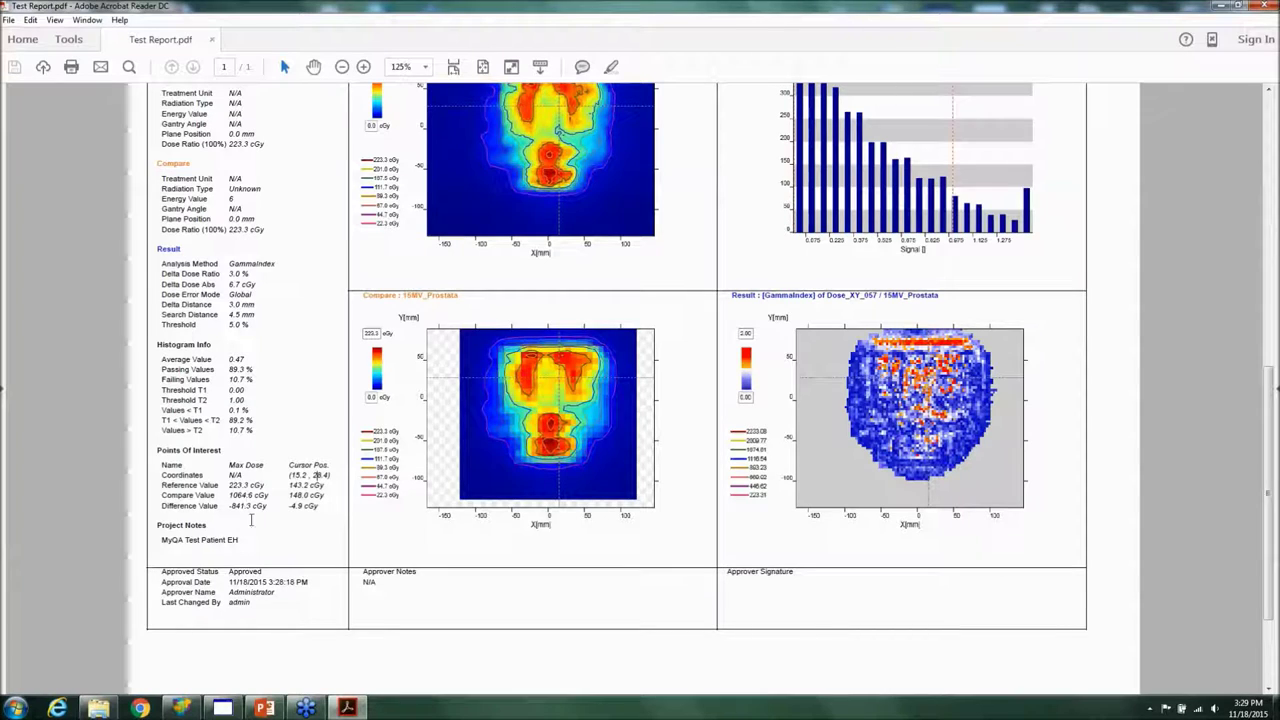
pyautogui.moveTo(222, 360); pyautogui.dragTo(254, 374)
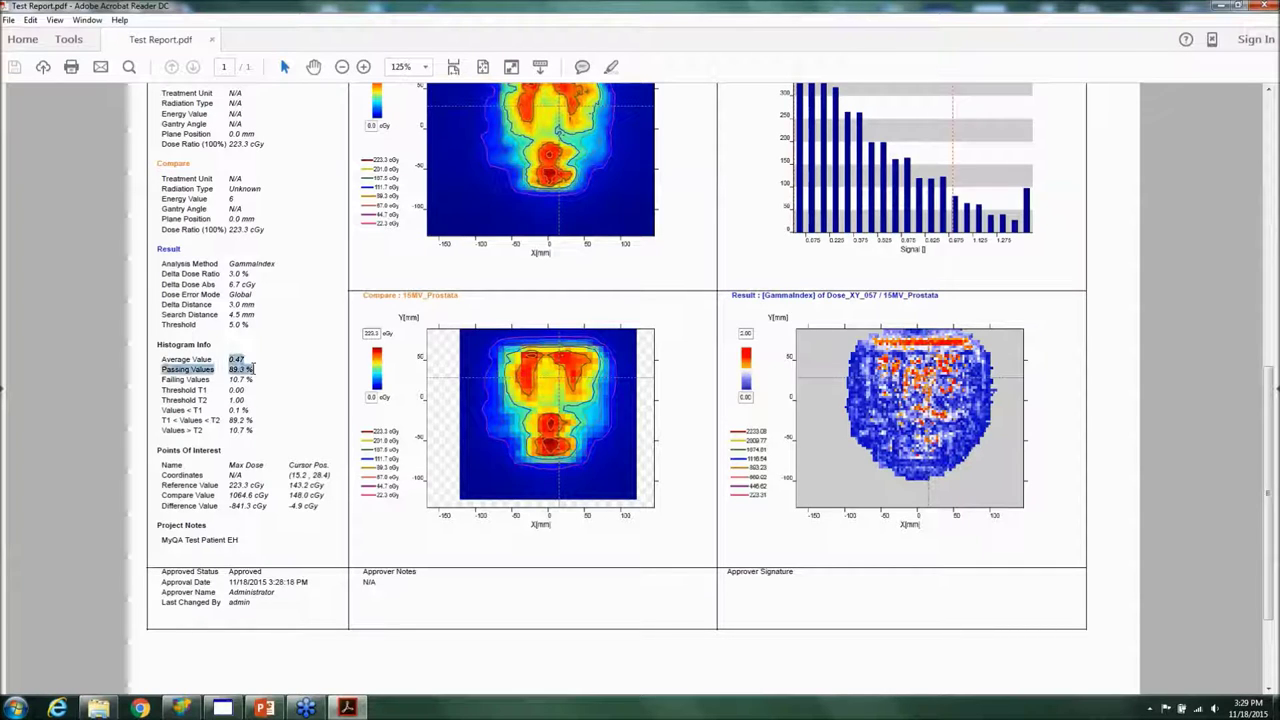
pyautogui.click(253, 380)
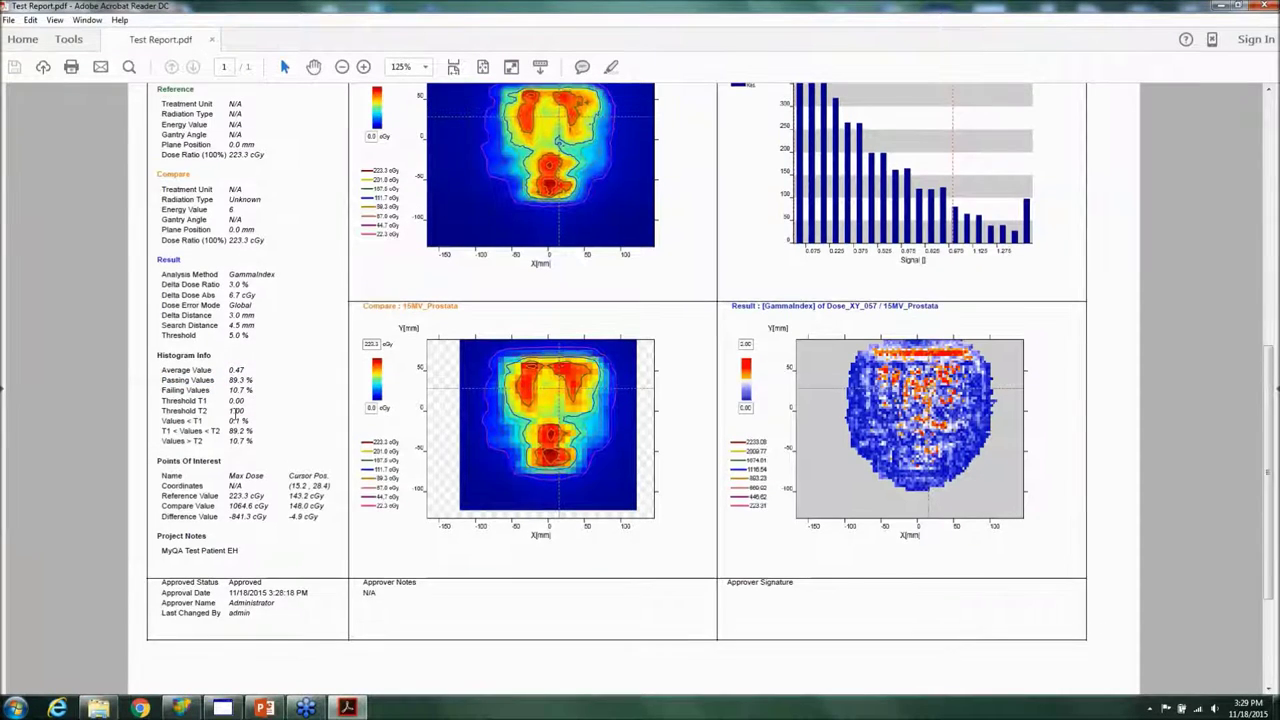
pyautogui.scroll(1, 235, 412)
pyautogui.scroll(1, 640, 400)
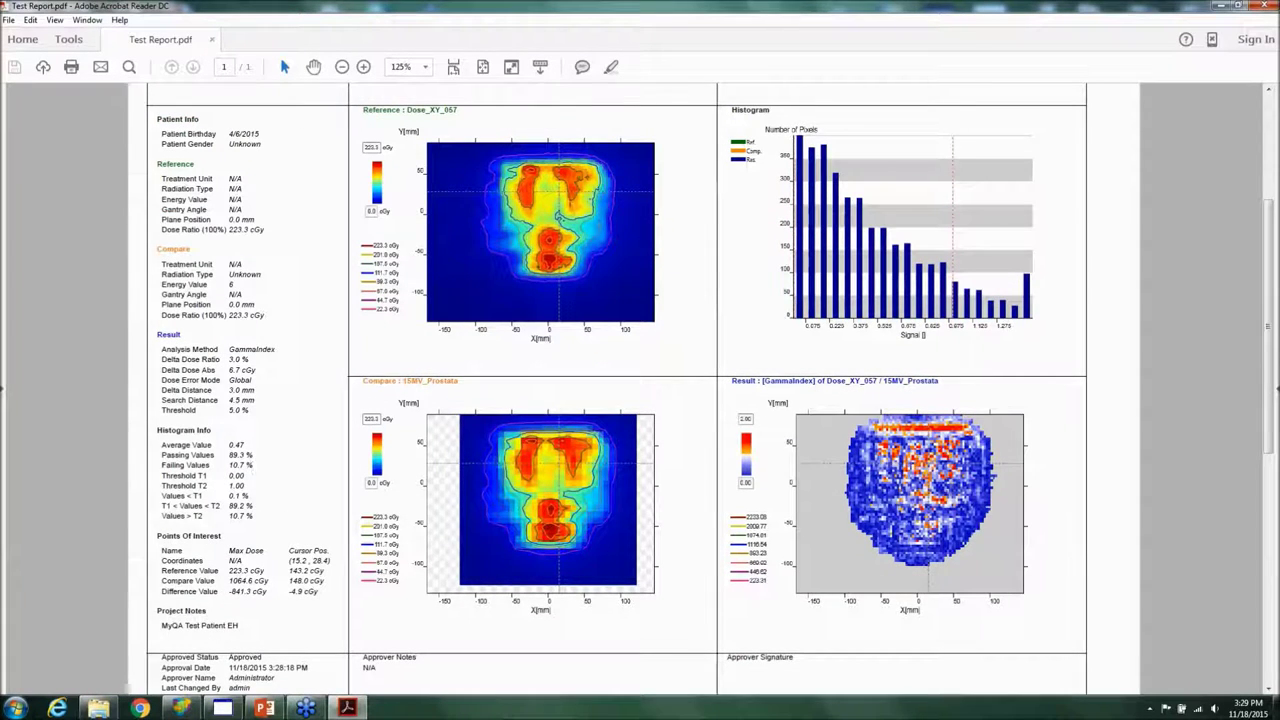
pyautogui.scroll(1, 305, 198)
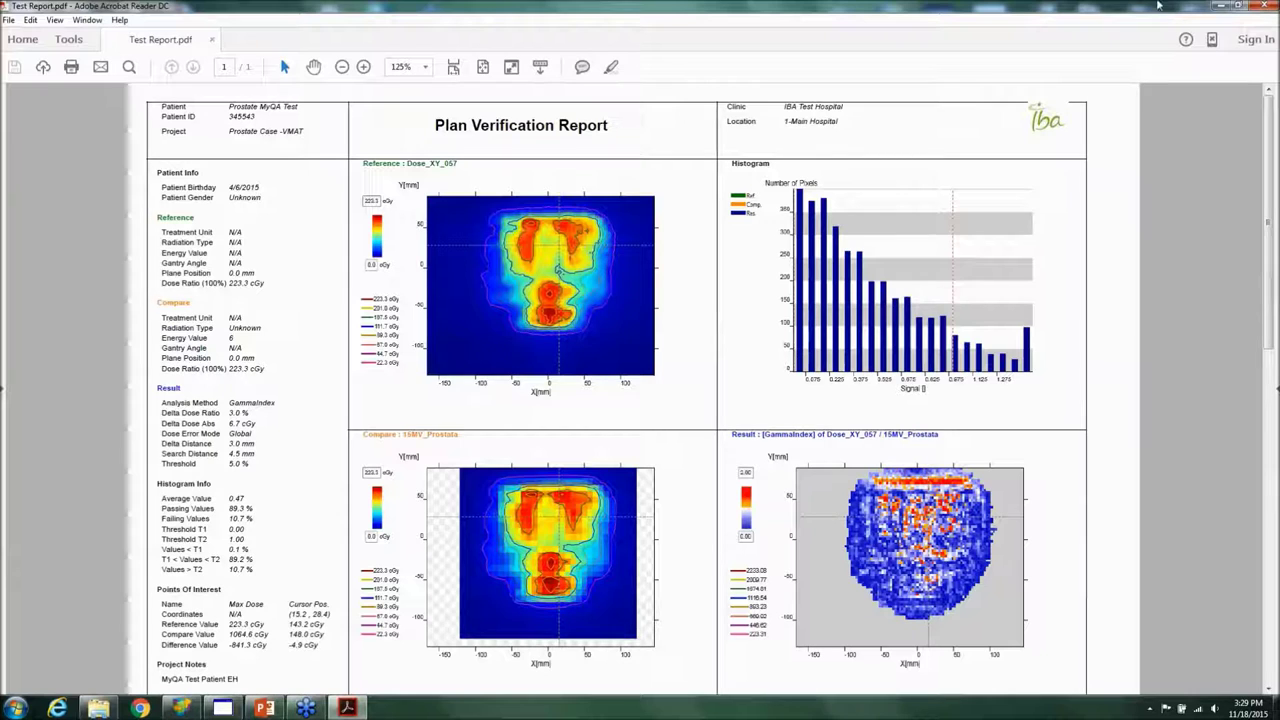
# Close Test Report.pdf and the Plan Verification Report preview to return to the verification comparison in myQA
pyautogui.click(1262, 5)
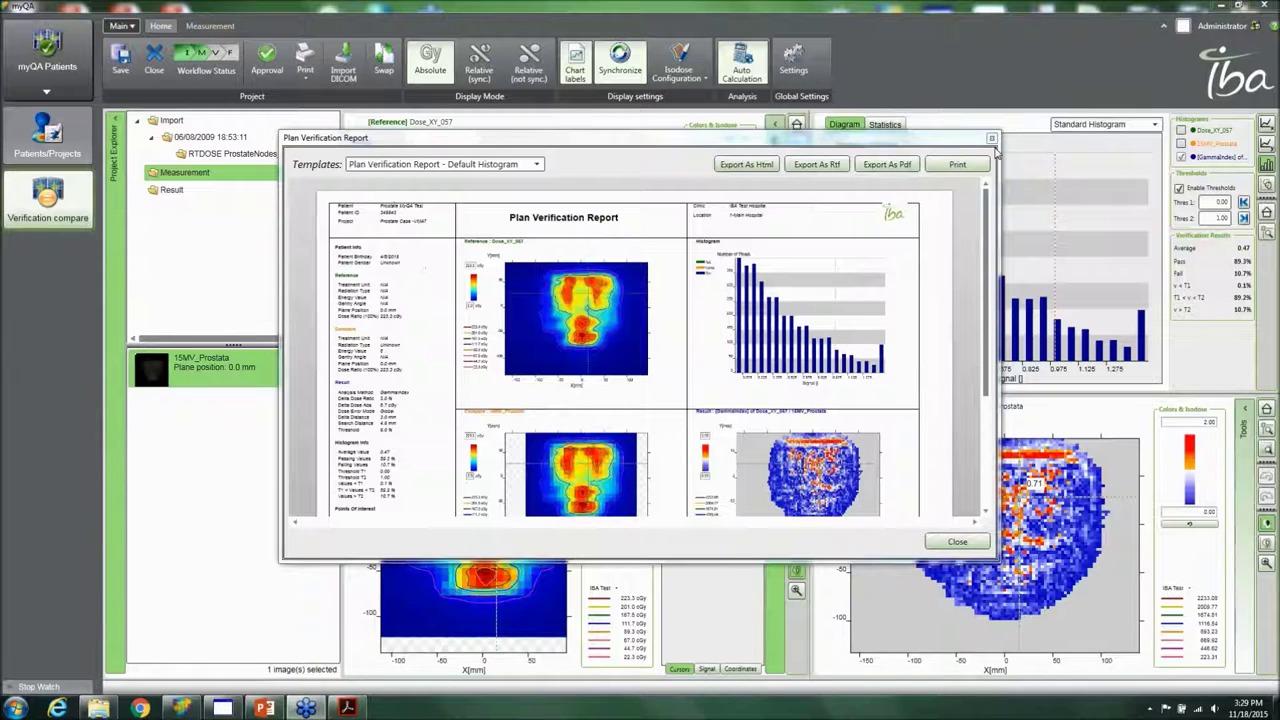
pyautogui.click(991, 139)
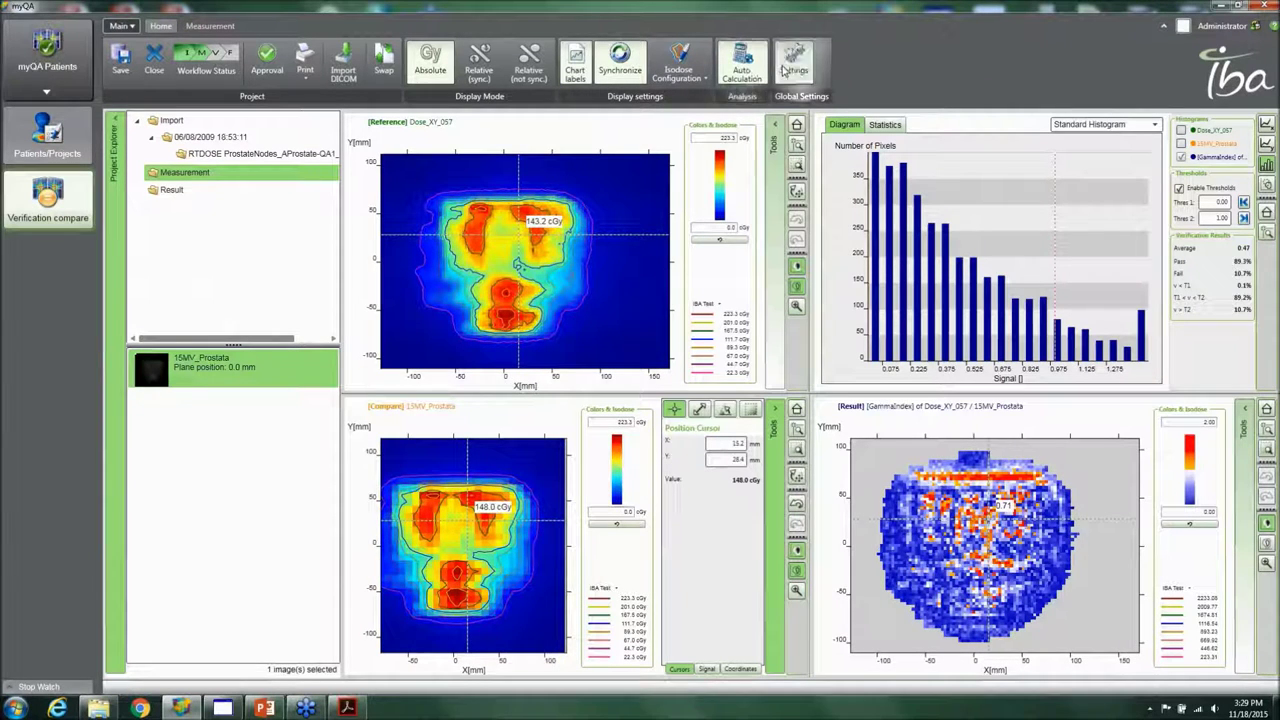
pyautogui.click(745, 66)
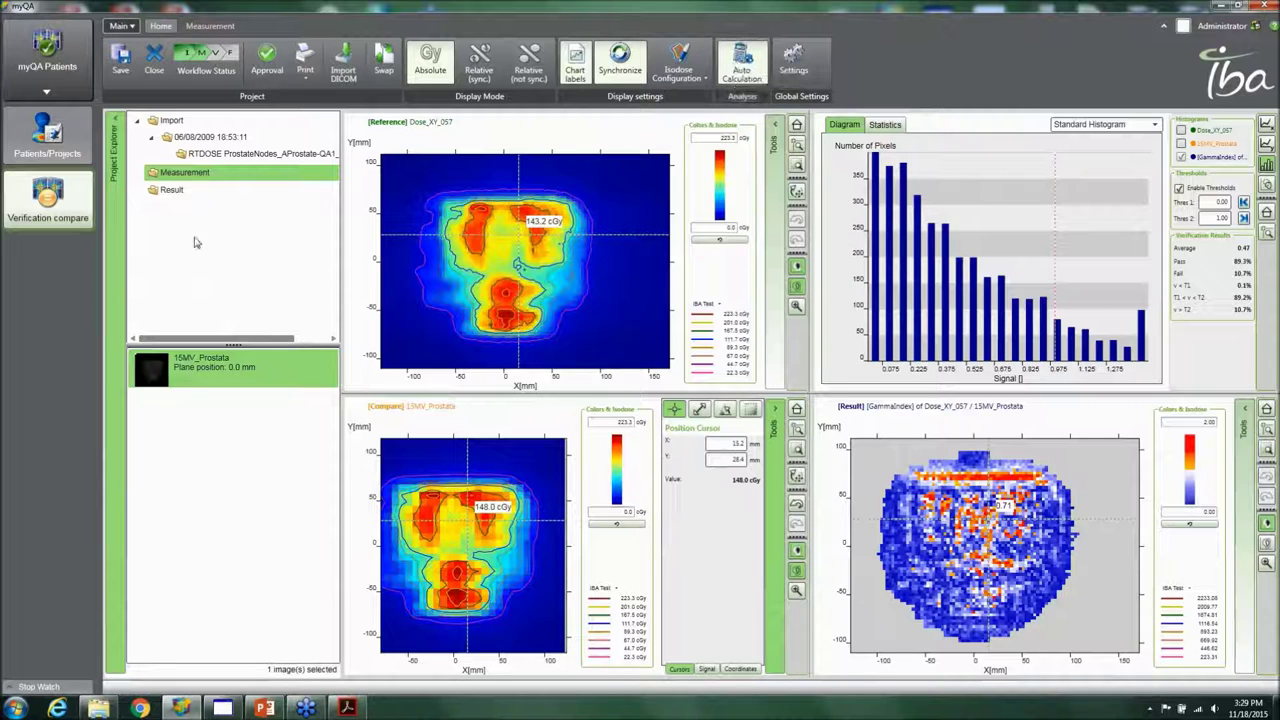
# Open the Patients/Projects overview and widen the project list to reveal the Finalized and Approver columns
pyautogui.click(66, 153)
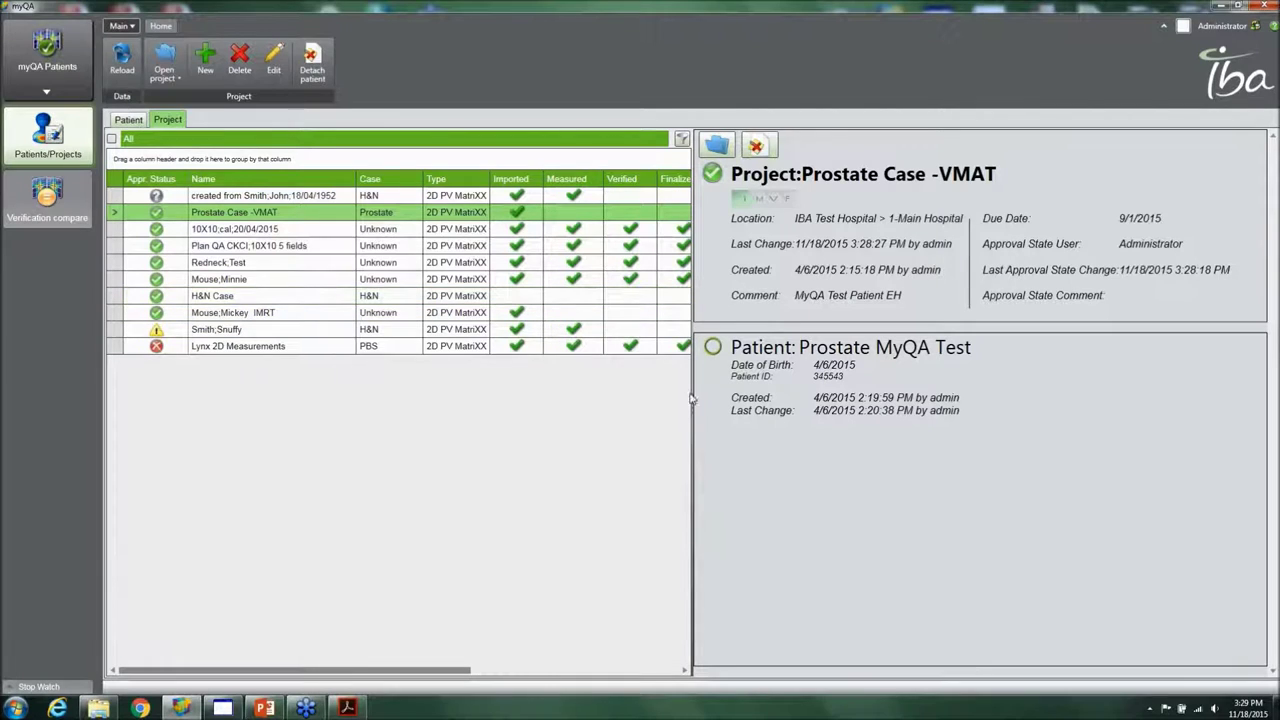
pyautogui.moveTo(694, 399); pyautogui.dragTo(780, 398)
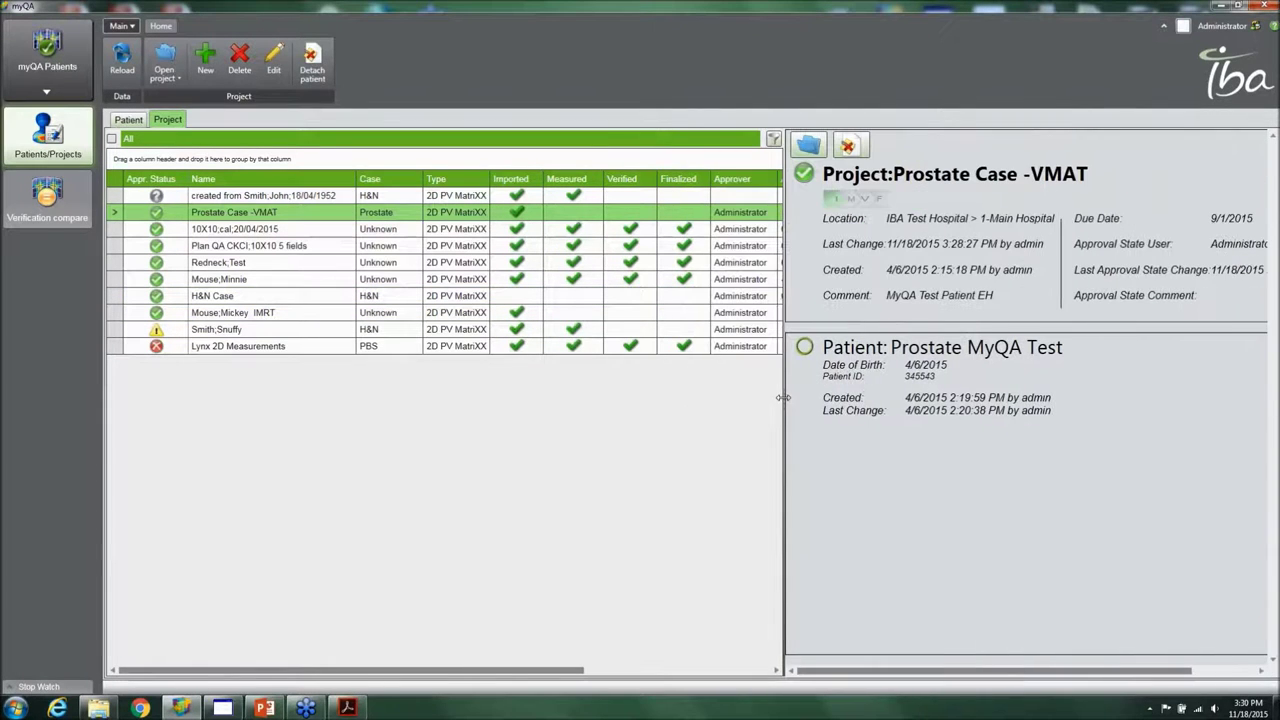
# Hide and restore the workflow bar and the ribbon in the project overview
pyautogui.click(1183, 28)
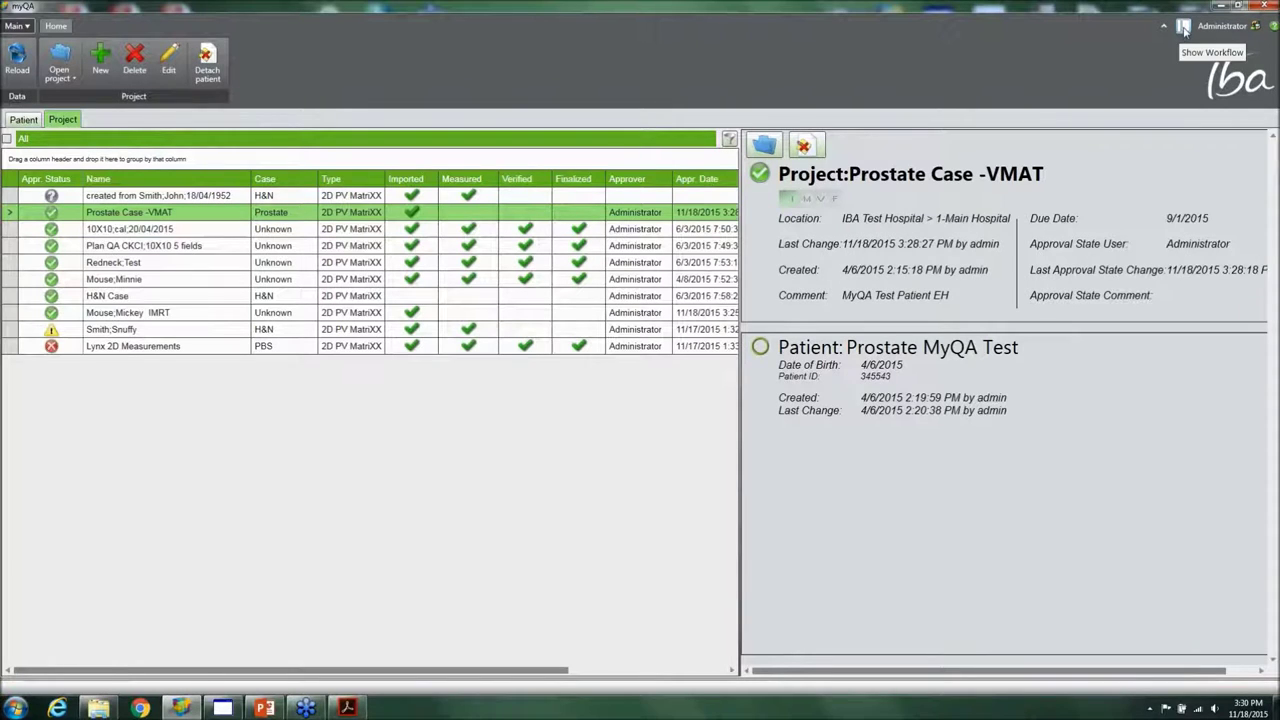
pyautogui.click(1183, 28)
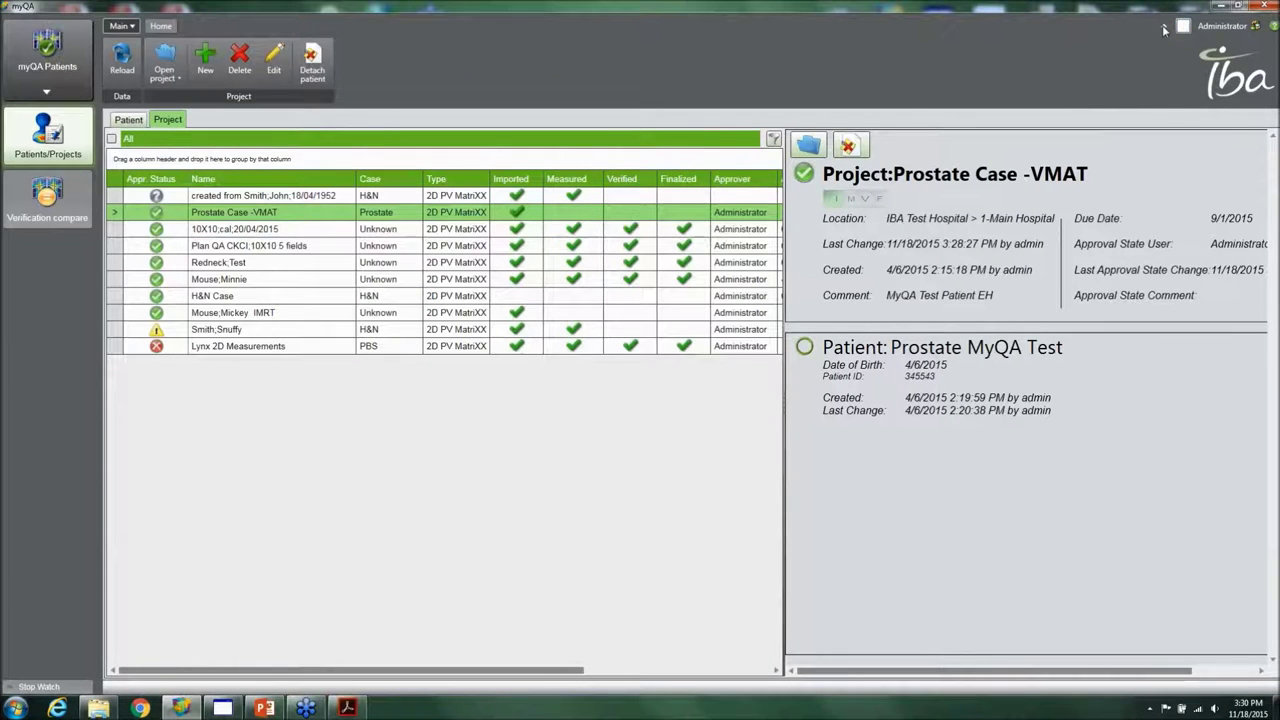
pyautogui.click(1164, 29)
pyautogui.click(1163, 29)
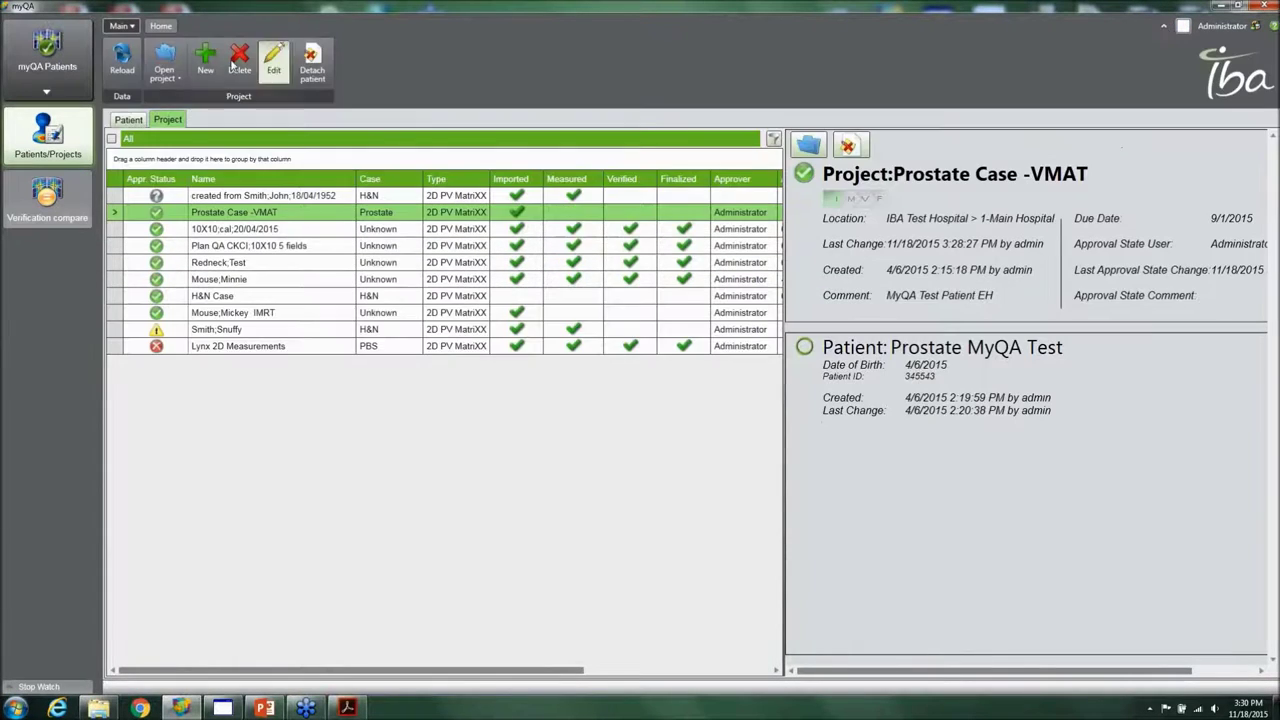
# Return to Verification compare and collapse the Project Explorer, hiding the workflow bar and ribbon only temporarily to enlarge the plots
pyautogui.click(53, 194)
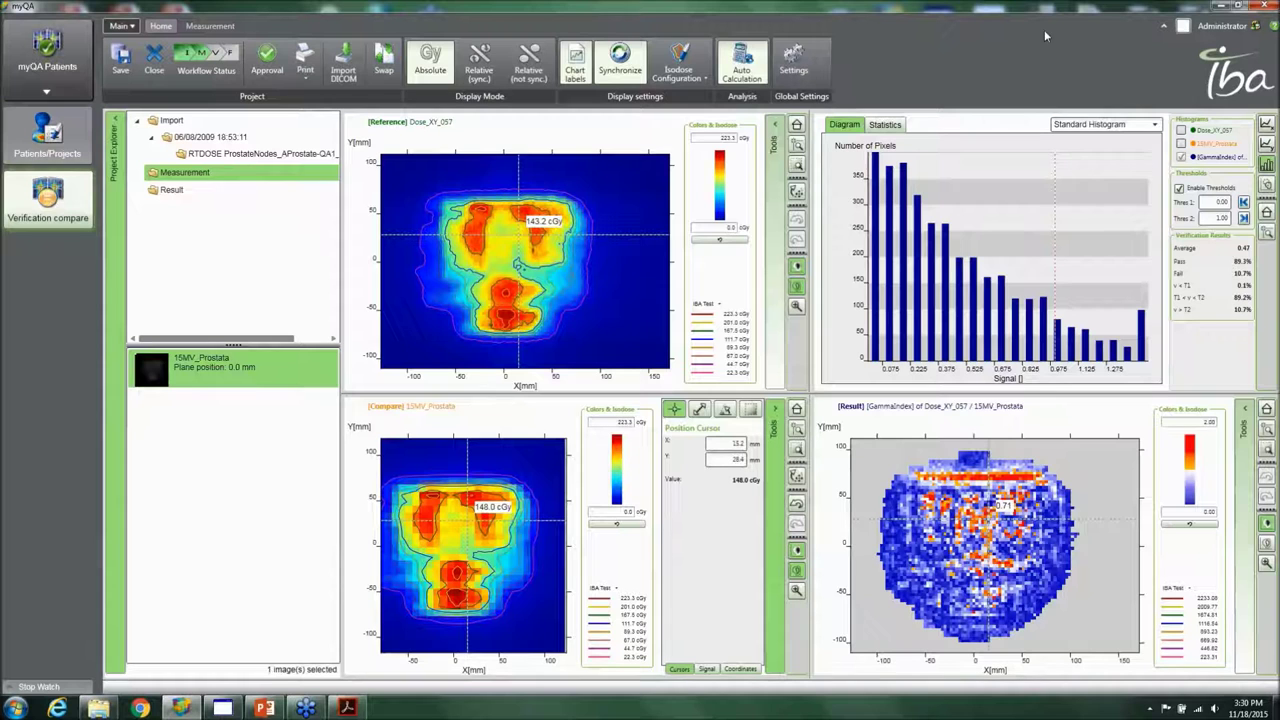
pyautogui.click(1163, 28)
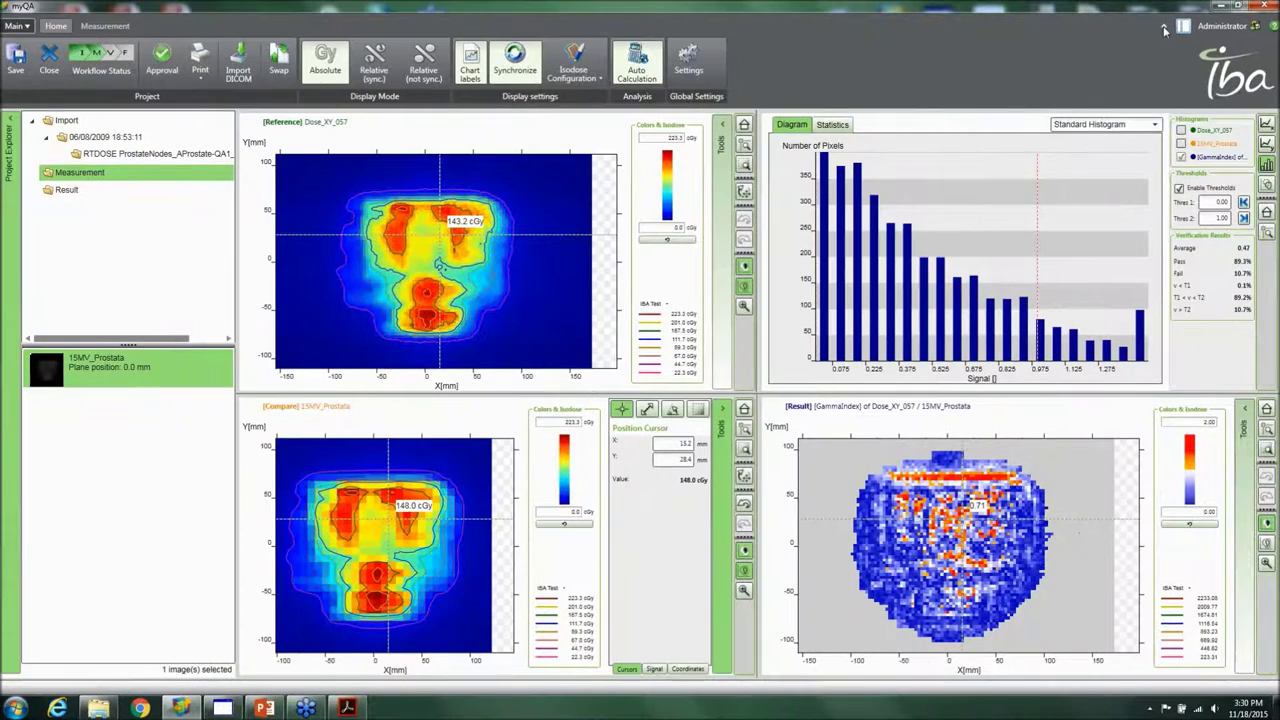
pyautogui.click(1163, 28)
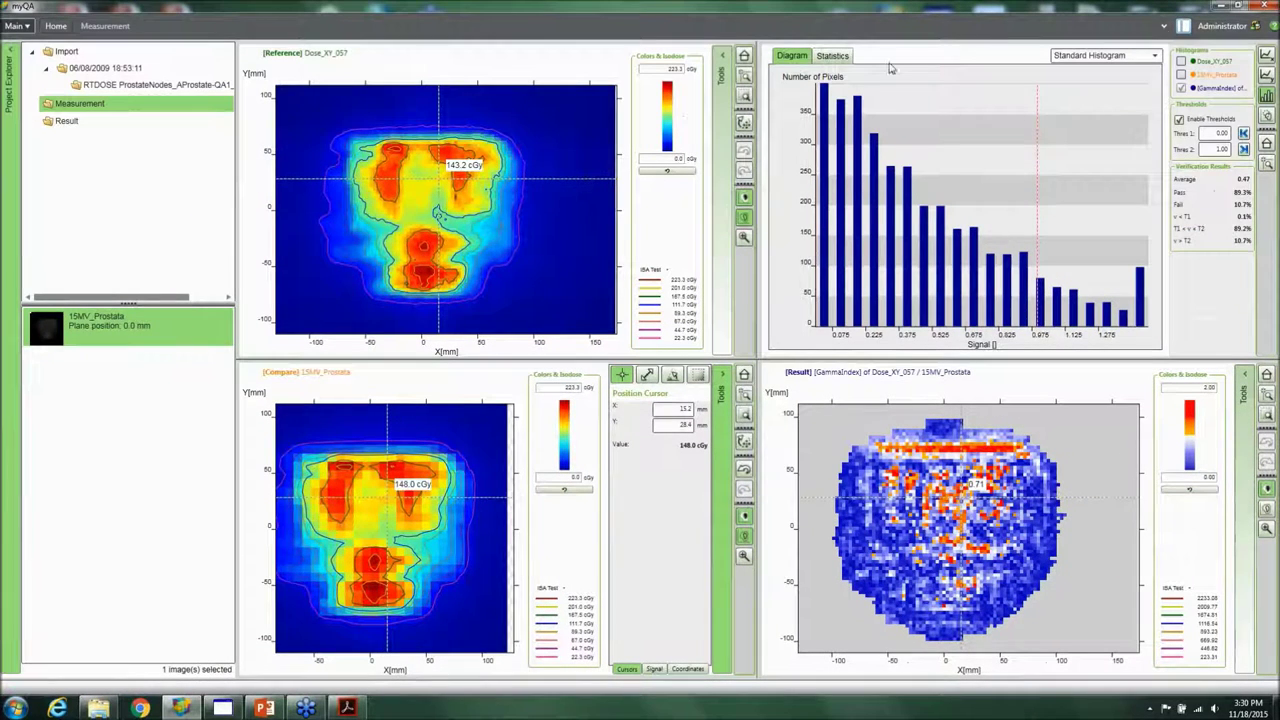
pyautogui.click(8, 90)
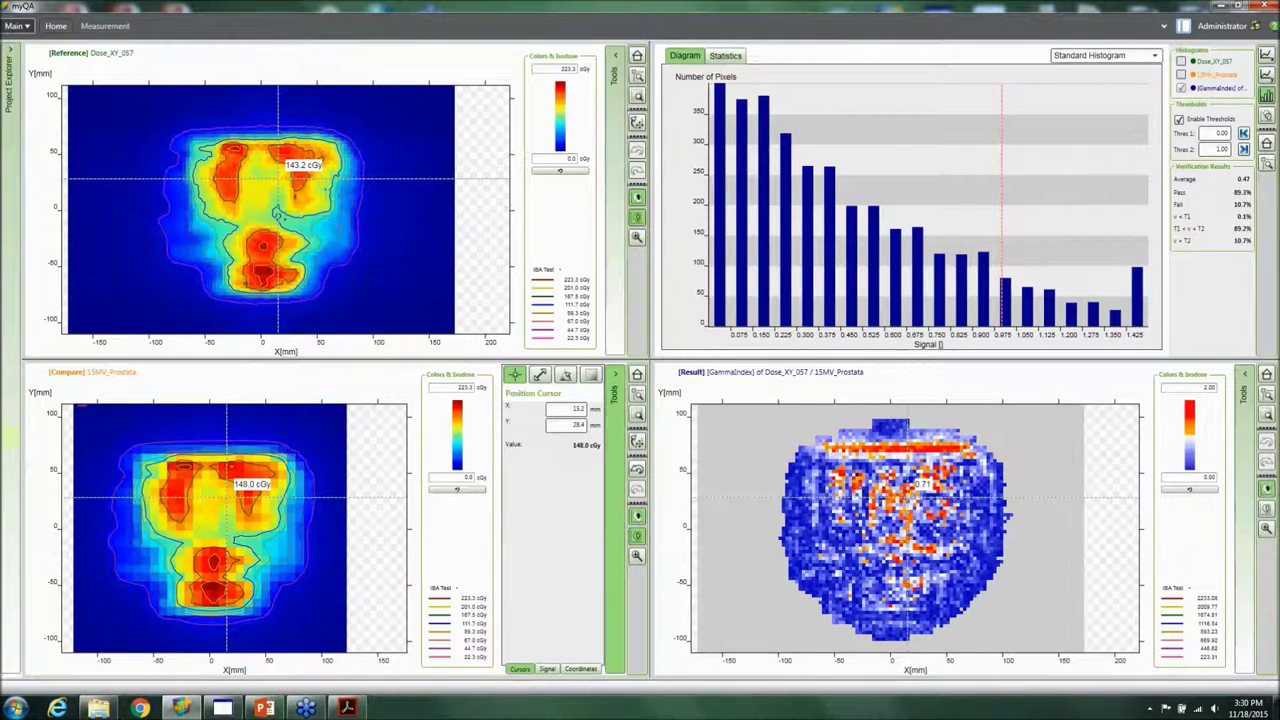
pyautogui.click(1183, 30)
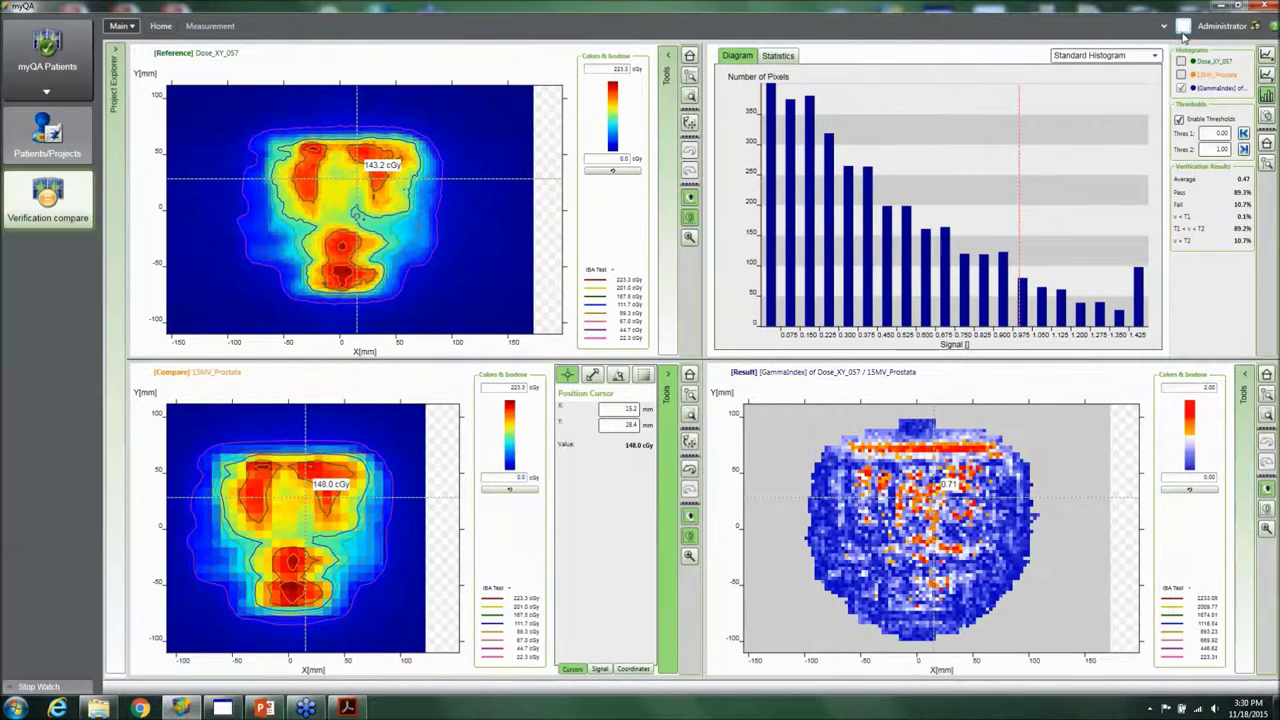
pyautogui.click(1164, 27)
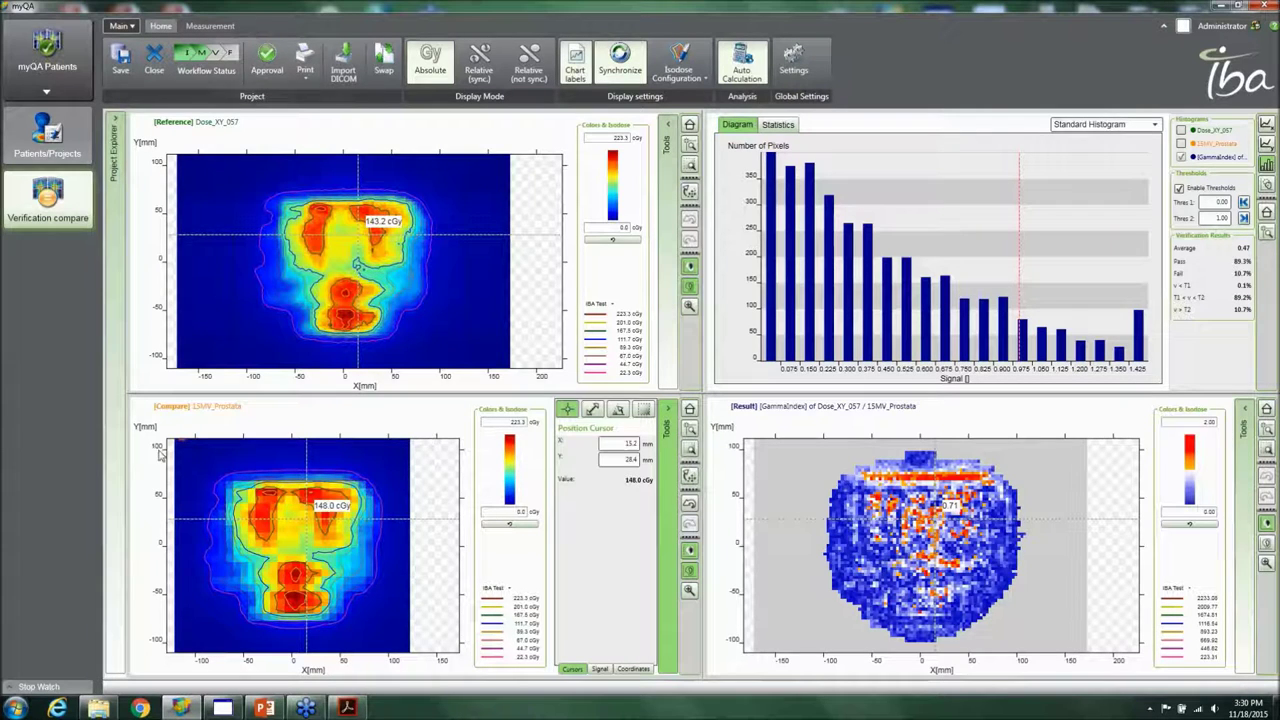
# Reveal and hide the stop watch, and view the compare plane's Signal tools before returning to its Cursors tools
pyautogui.click(25, 686)
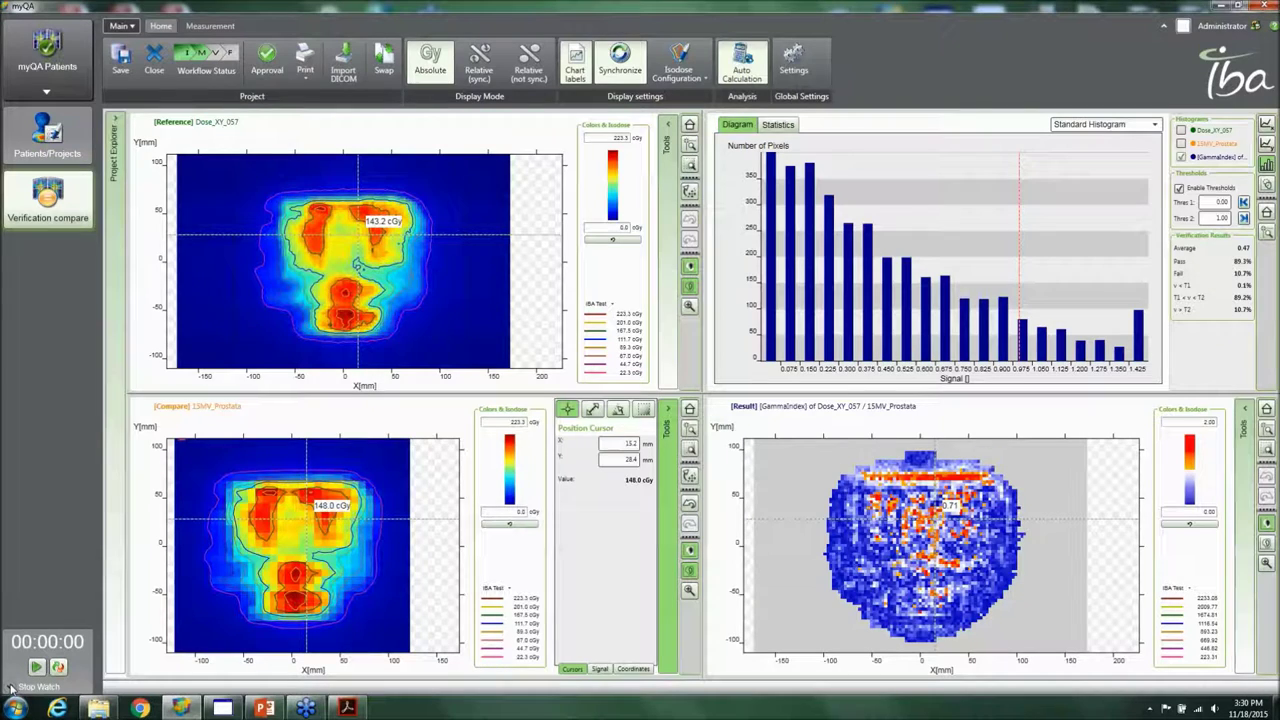
pyautogui.click(13, 687)
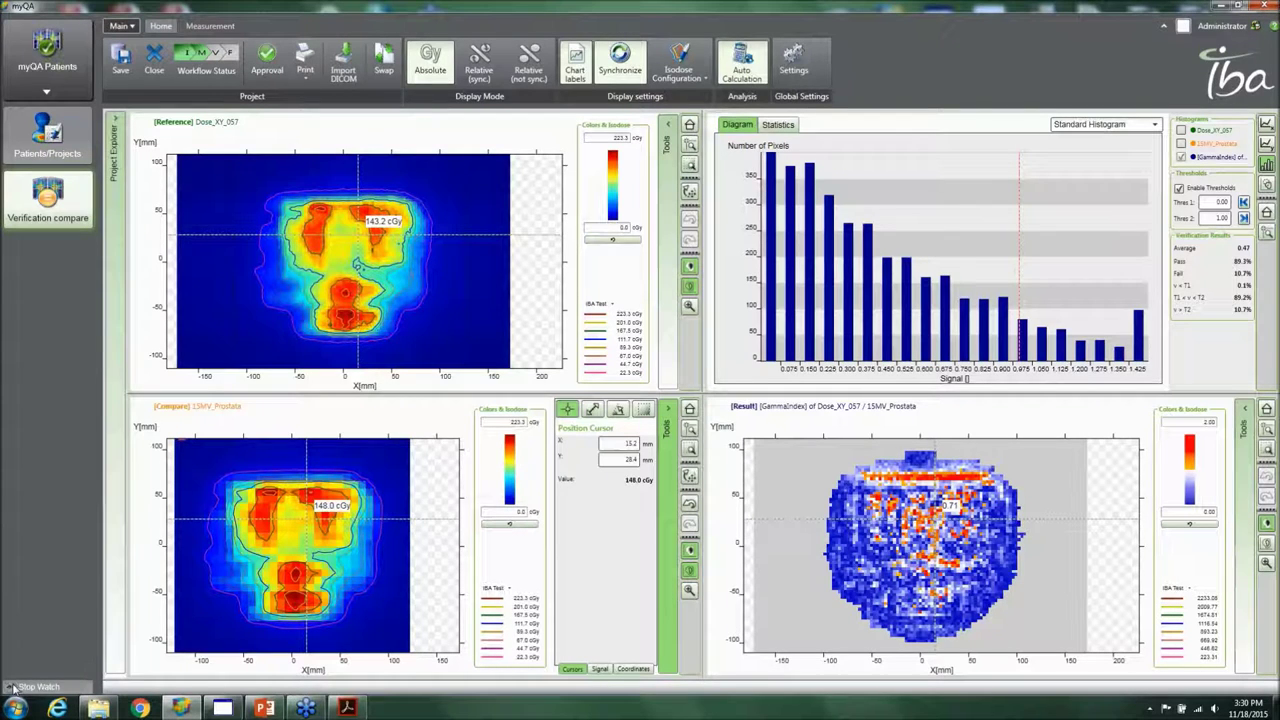
pyautogui.click(598, 669)
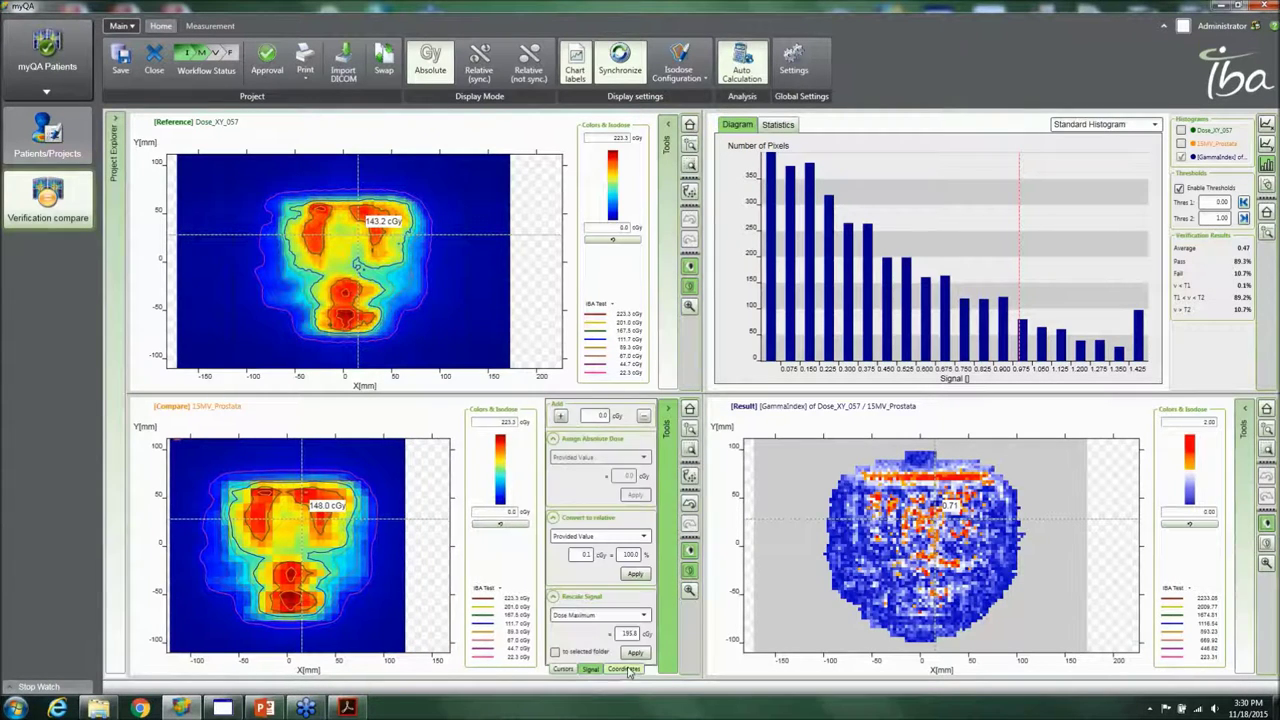
pyautogui.click(567, 673)
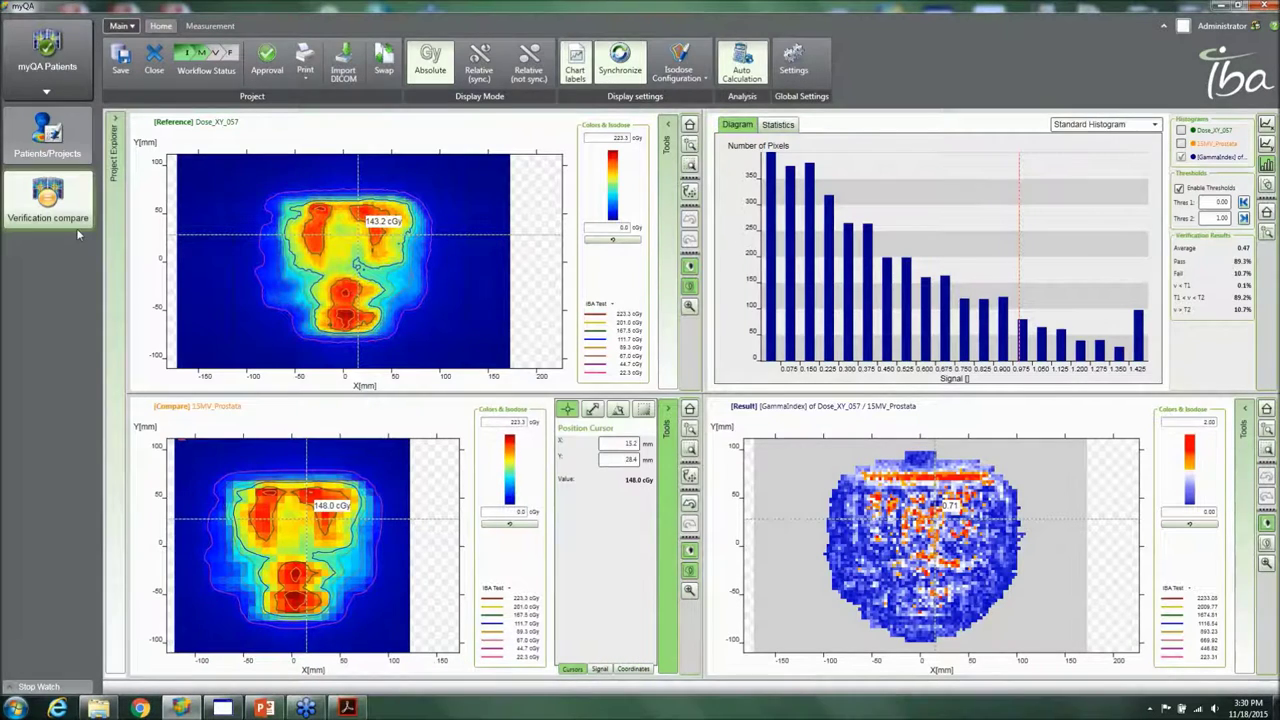
# Switch from myQA Patients to the myQA FastTrack application
pyautogui.click(64, 80)
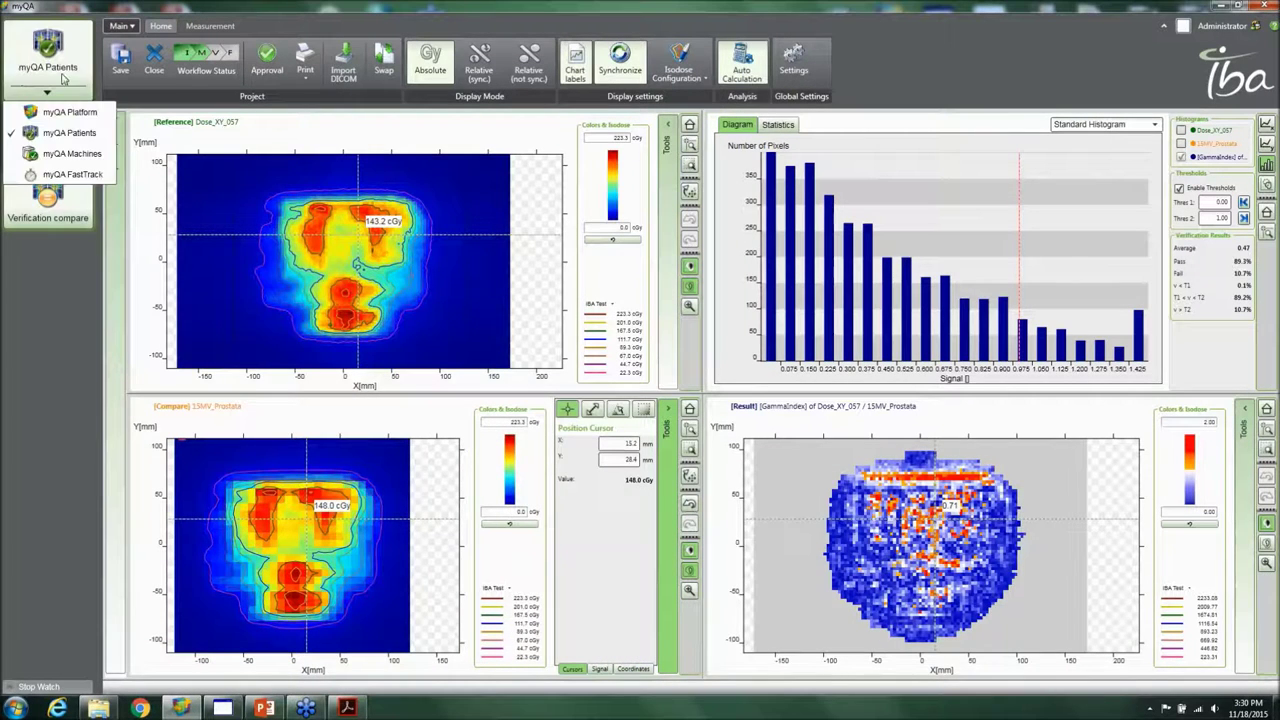
pyautogui.click(72, 155)
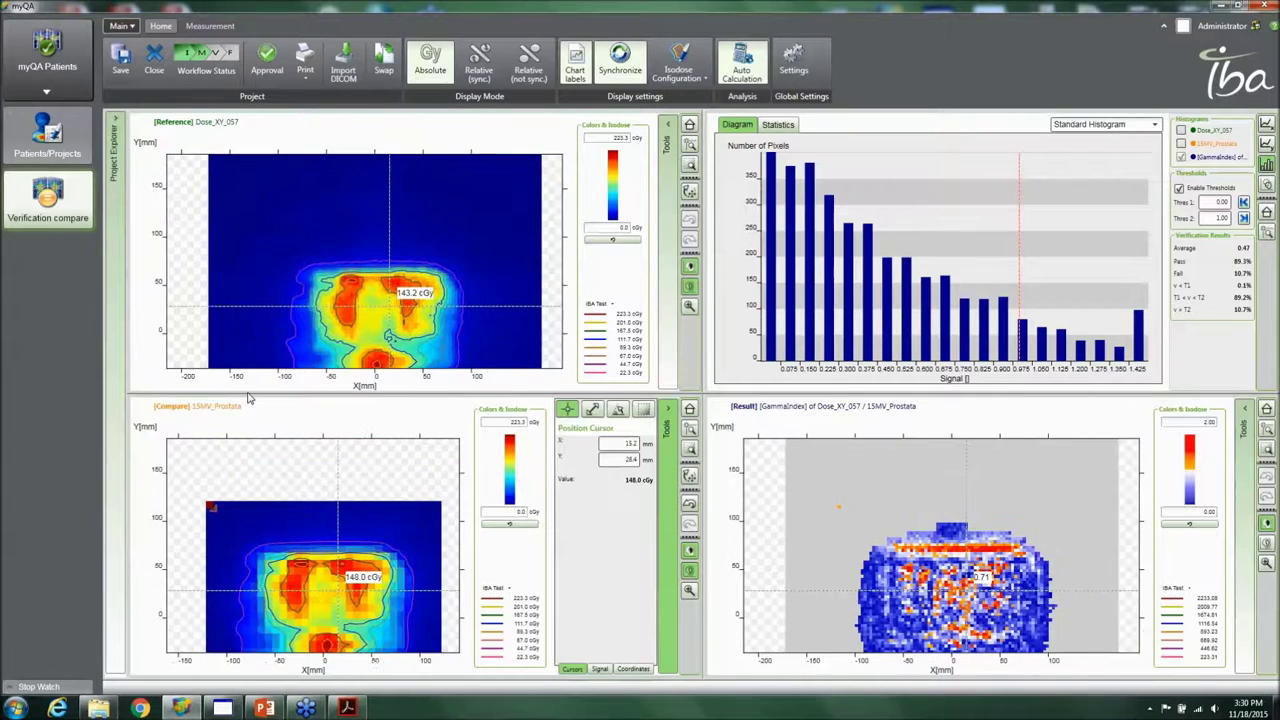
pyautogui.moveTo(219, 466); pyautogui.dragTo(246, 508)
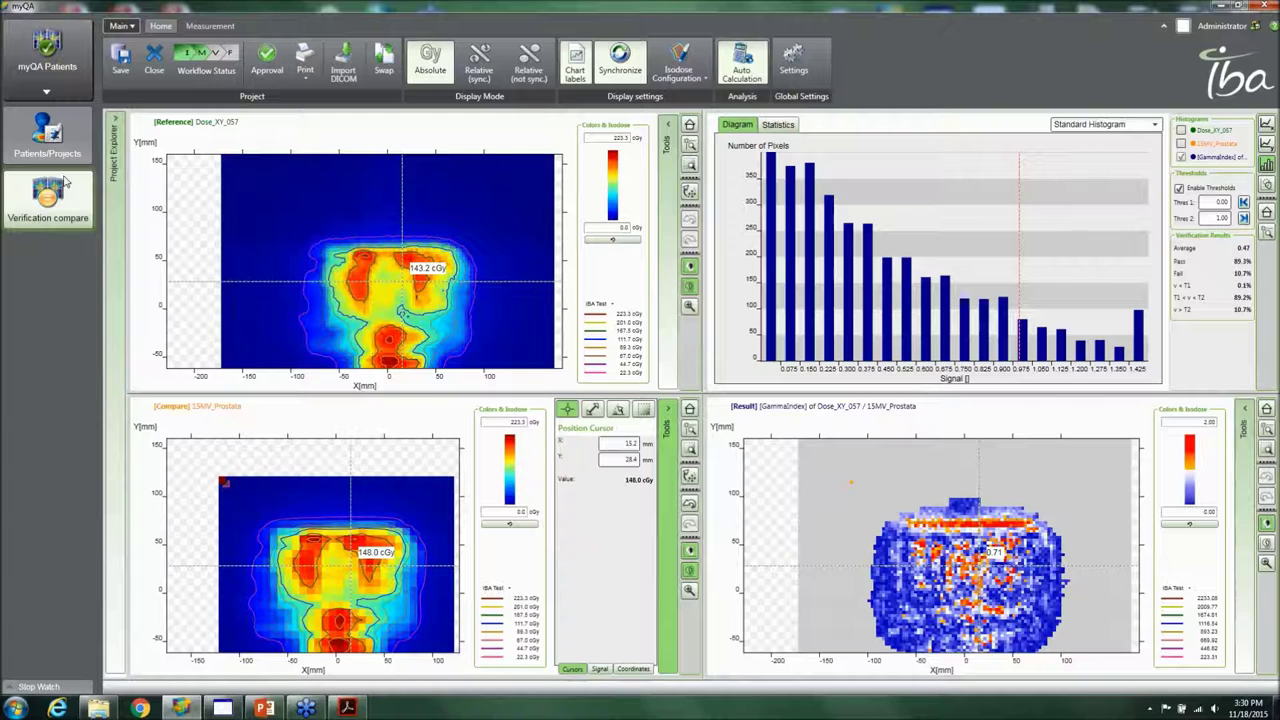
pyautogui.click(64, 45)
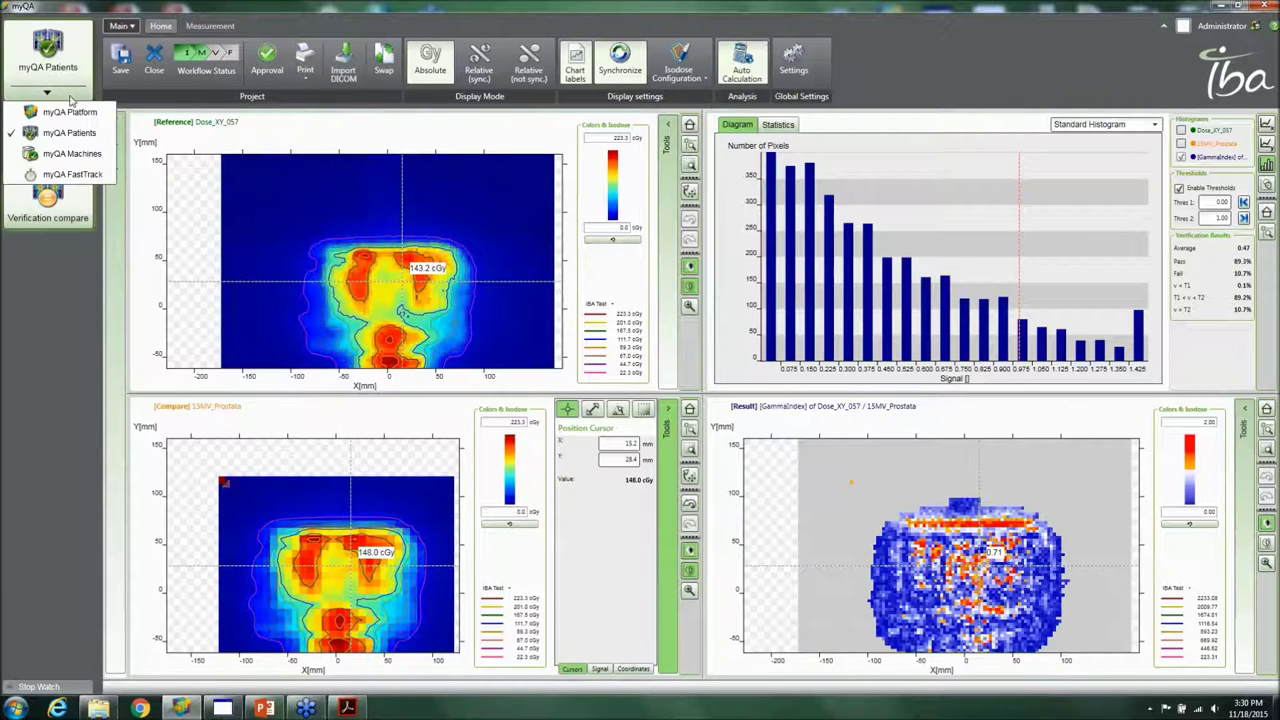
pyautogui.click(74, 175)
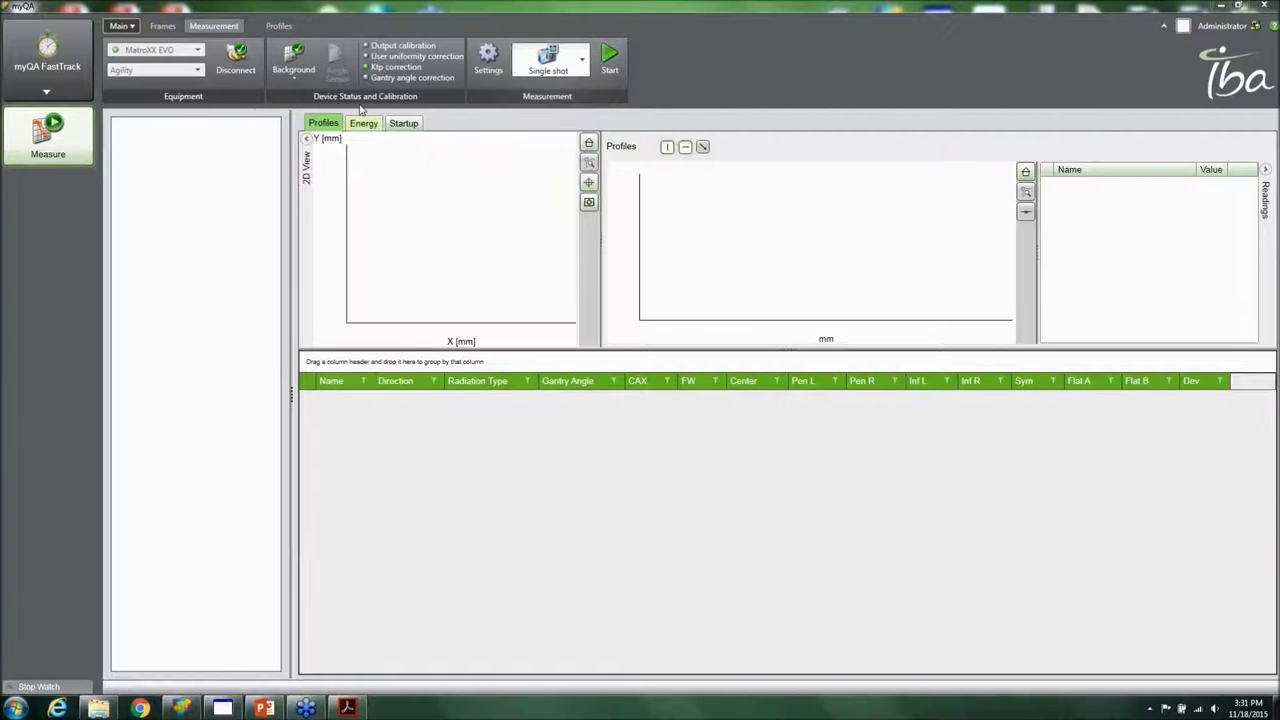
# Run a measurement with the MatriXX EVO in Beam Triggered mode
pyautogui.click(582, 62)
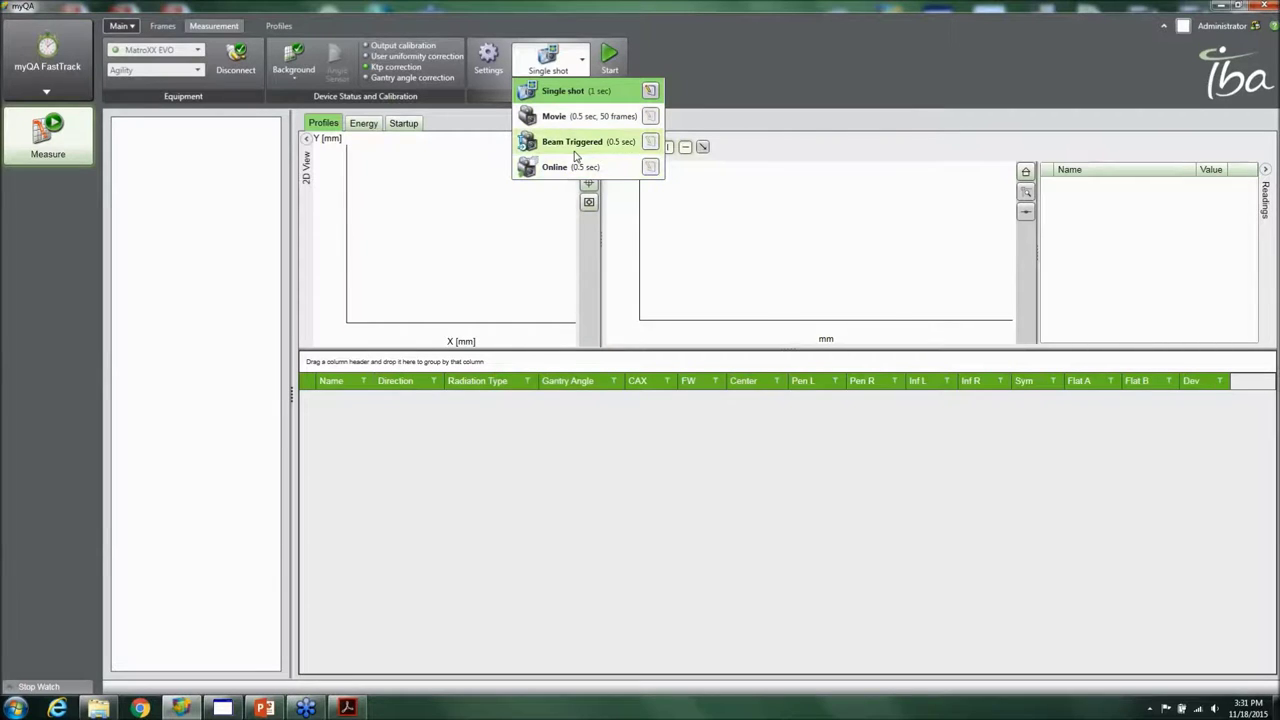
pyautogui.click(580, 143)
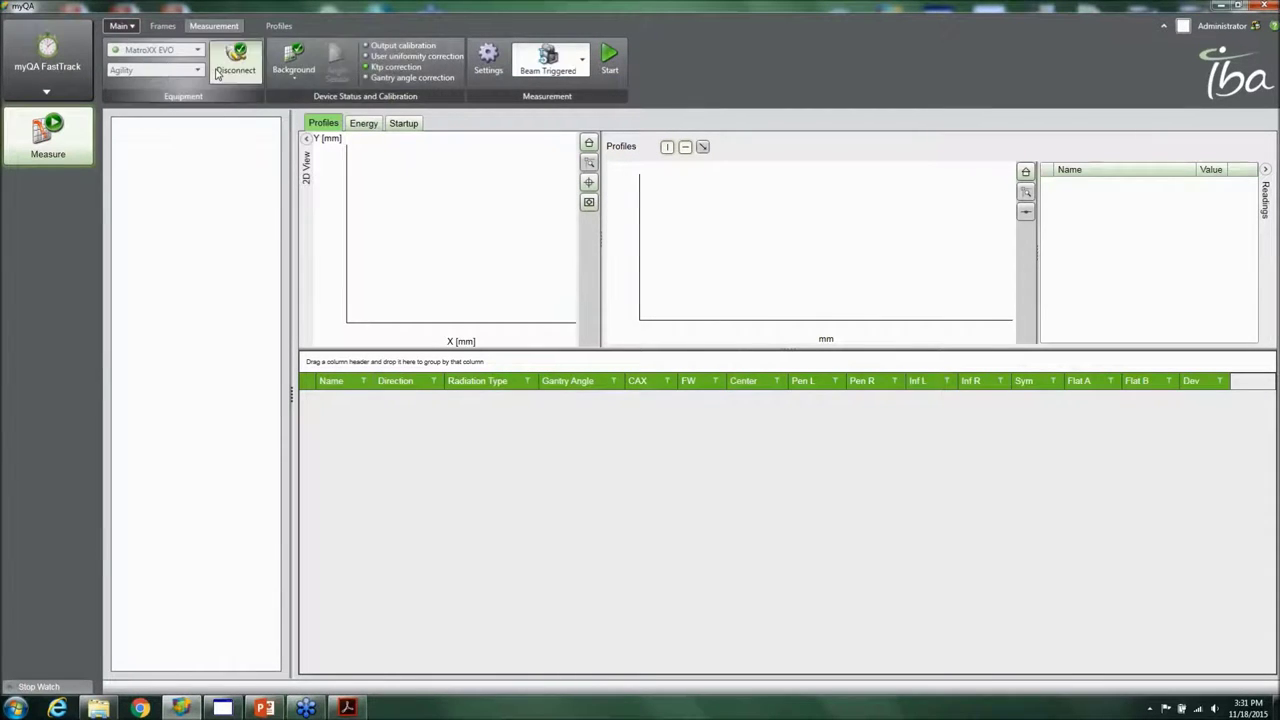
pyautogui.click(609, 56)
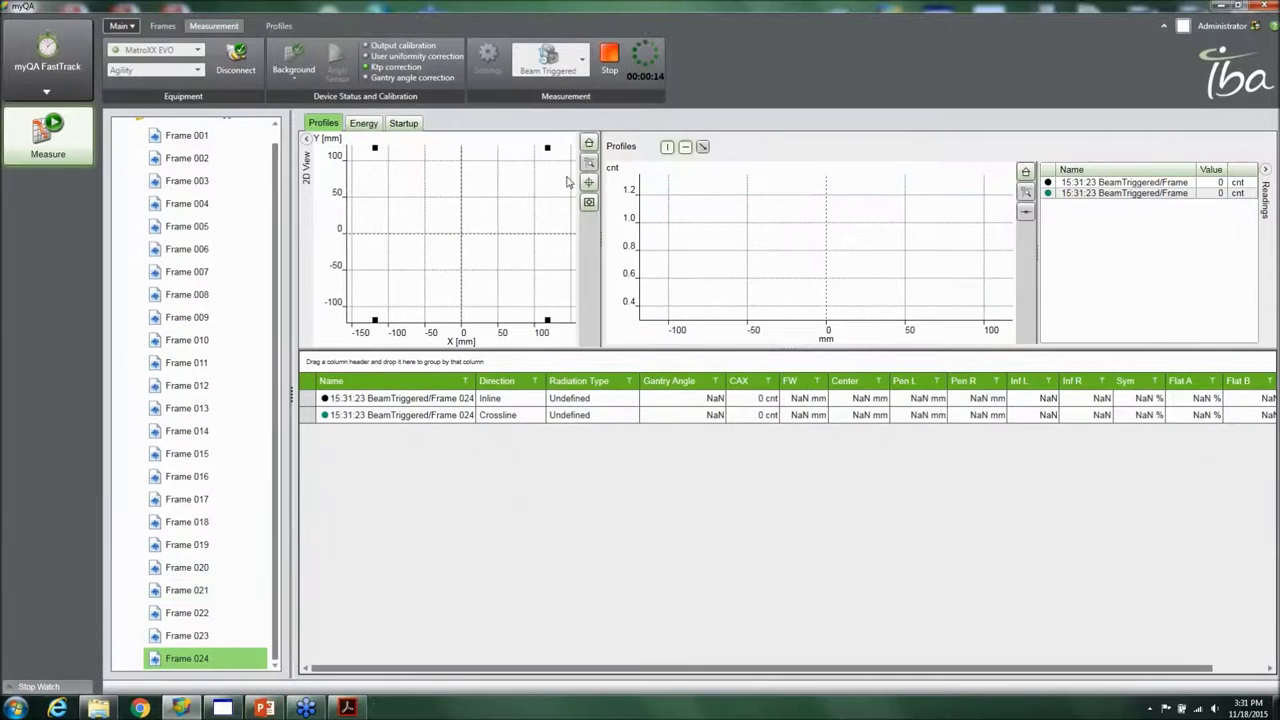
# Inspect frames 008, 011 and 013 of the beam-triggered measurement, and add the diagonal profiles for Frame 013
pyautogui.click(155, 300)
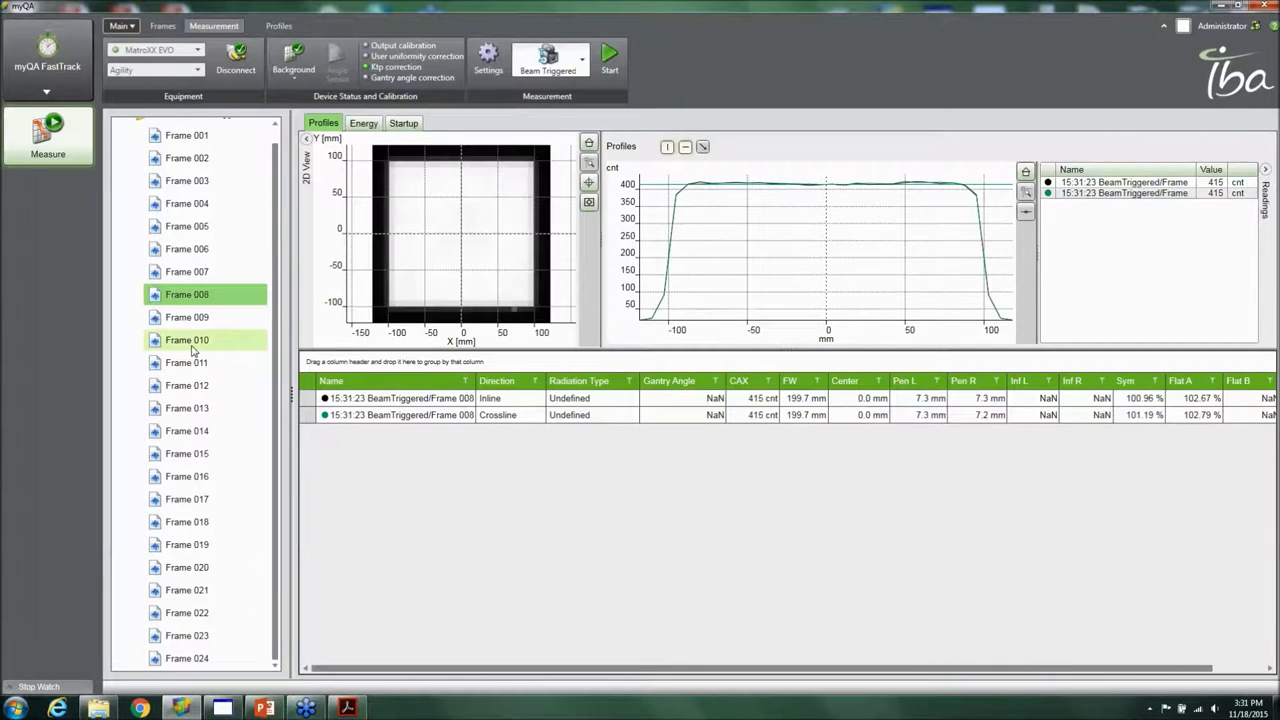
pyautogui.click(180, 362)
pyautogui.click(180, 412)
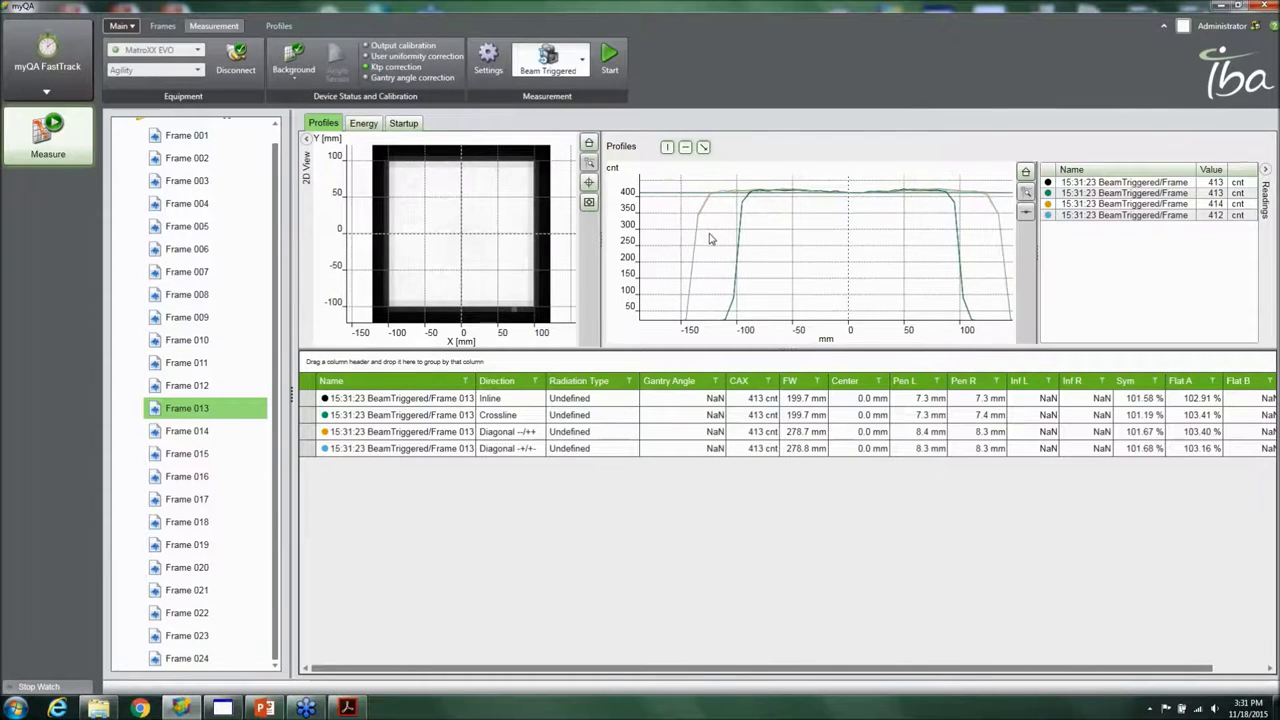
# Show the measurement points on the profile curves and reset the profile plot to its full extent
pyautogui.click(1025, 214)
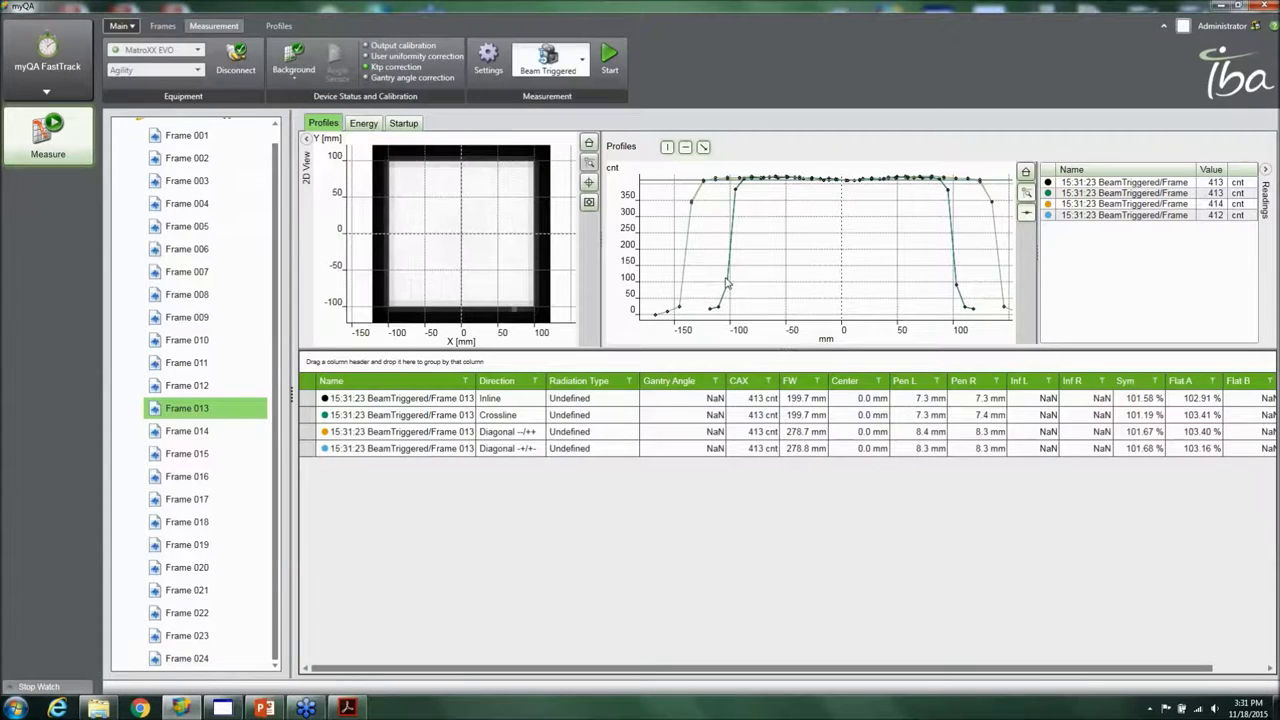
pyautogui.moveTo(752, 247)
pyautogui.mouseDown()
pyautogui.moveTo(820, 265)
pyautogui.moveTo(749, 234)
pyautogui.mouseUp()
pyautogui.click(1025, 173)
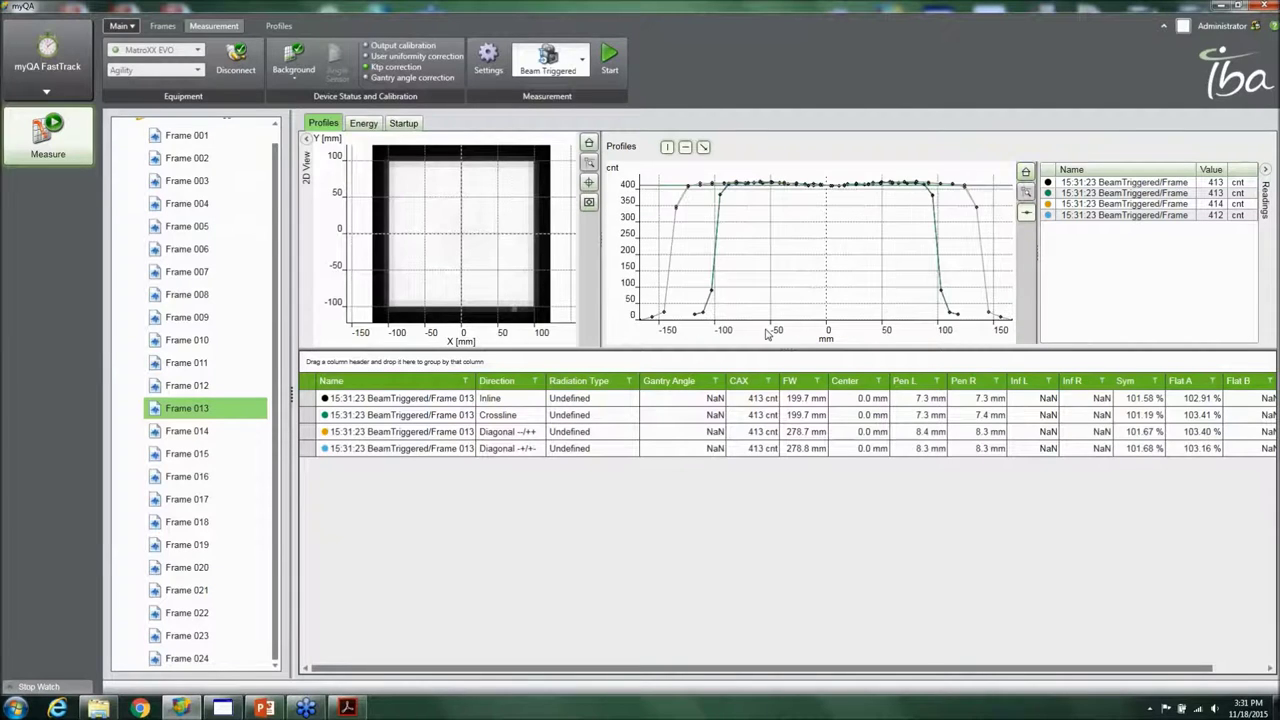
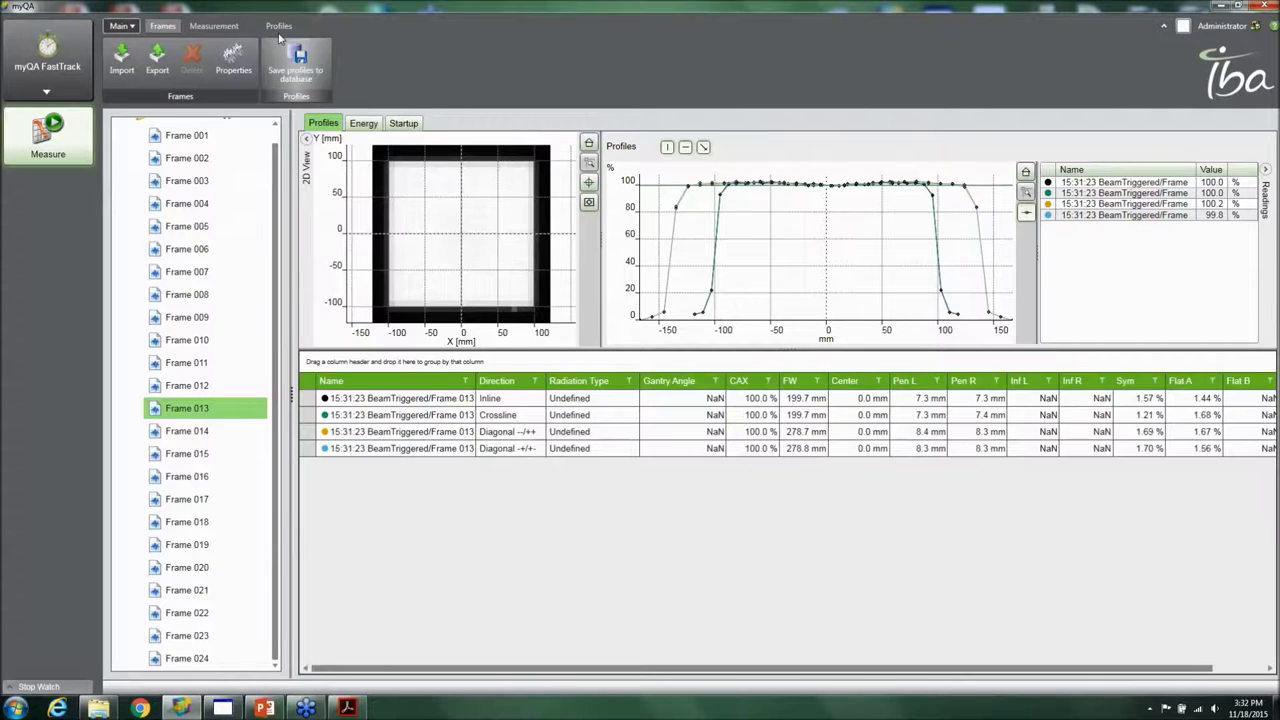
# Examine the analysis parameters of Frame 013's inline, crossline and diagonal profiles across the results table
pyautogui.click(278, 26)
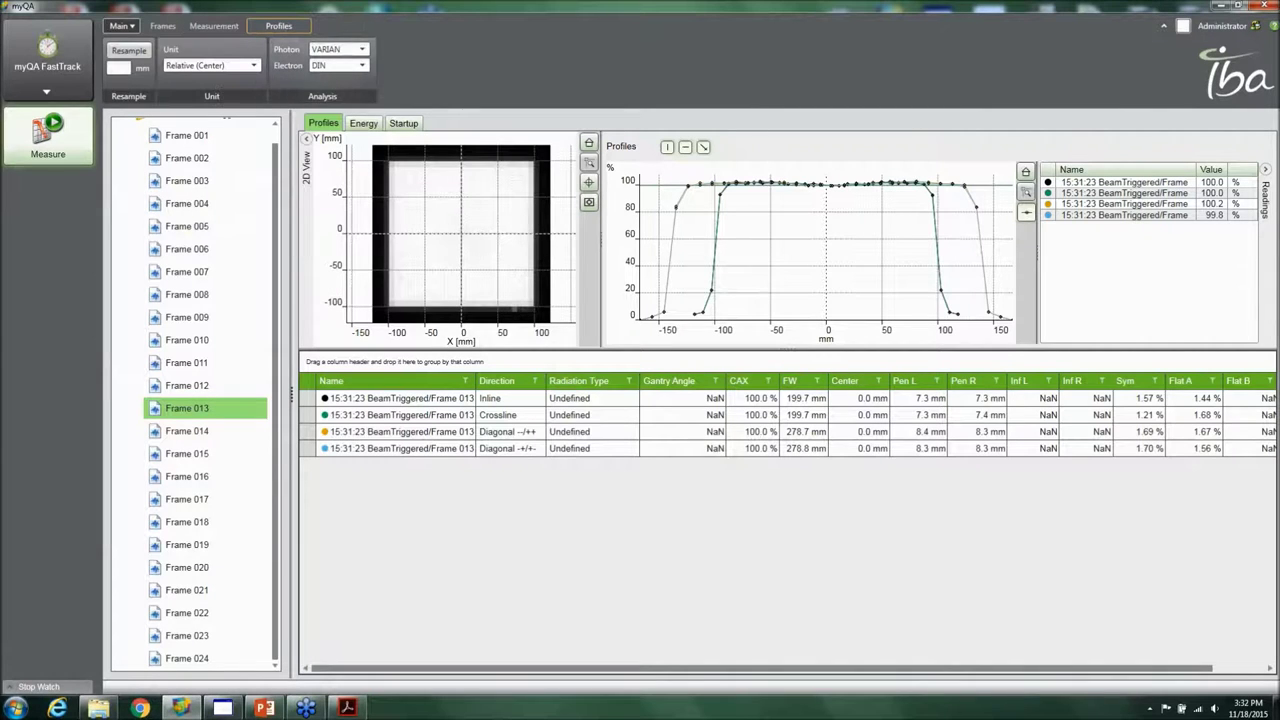
pyautogui.moveTo(784, 673); pyautogui.dragTo(906, 672)
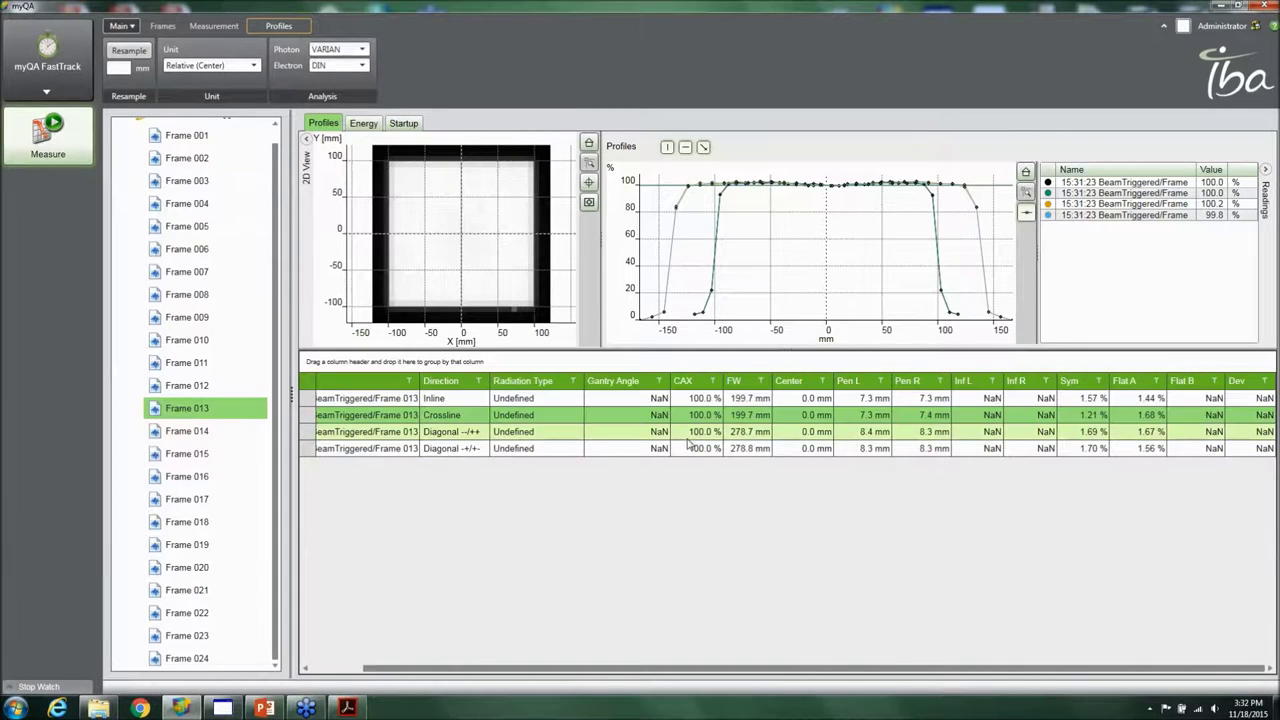
pyautogui.moveTo(980, 675); pyautogui.dragTo(925, 675)
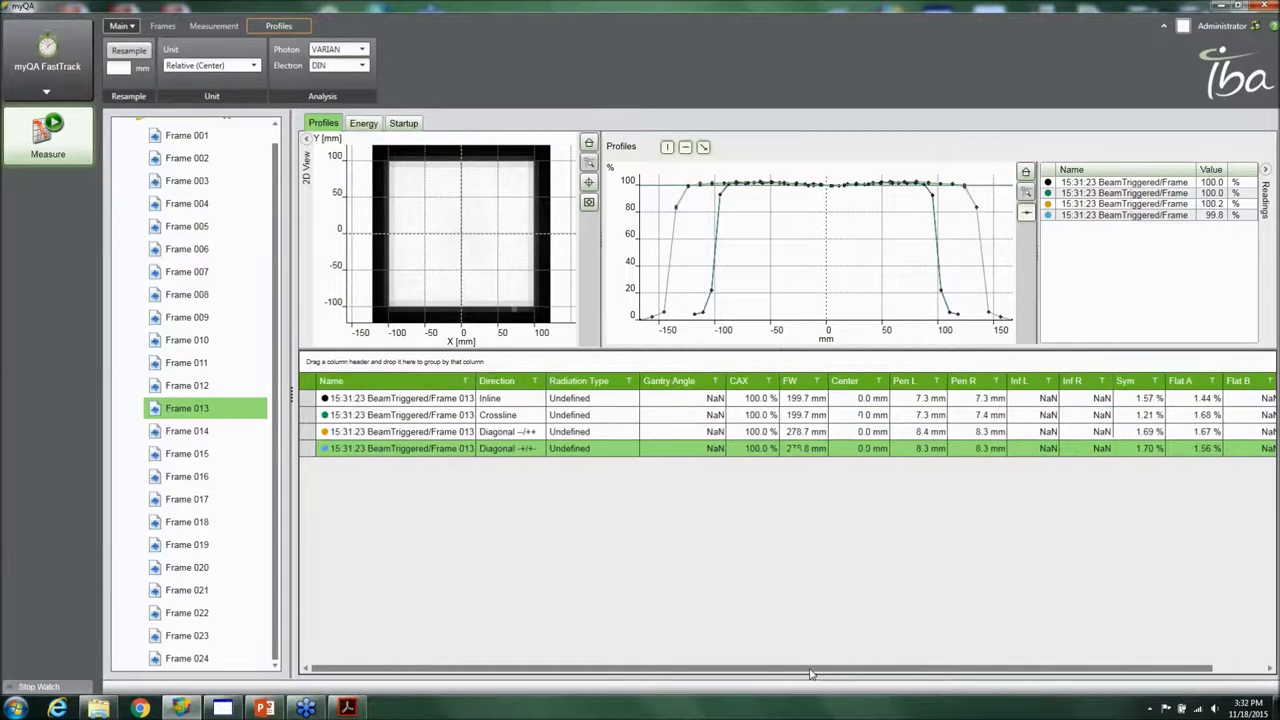
pyautogui.scroll(1, 190, 235)
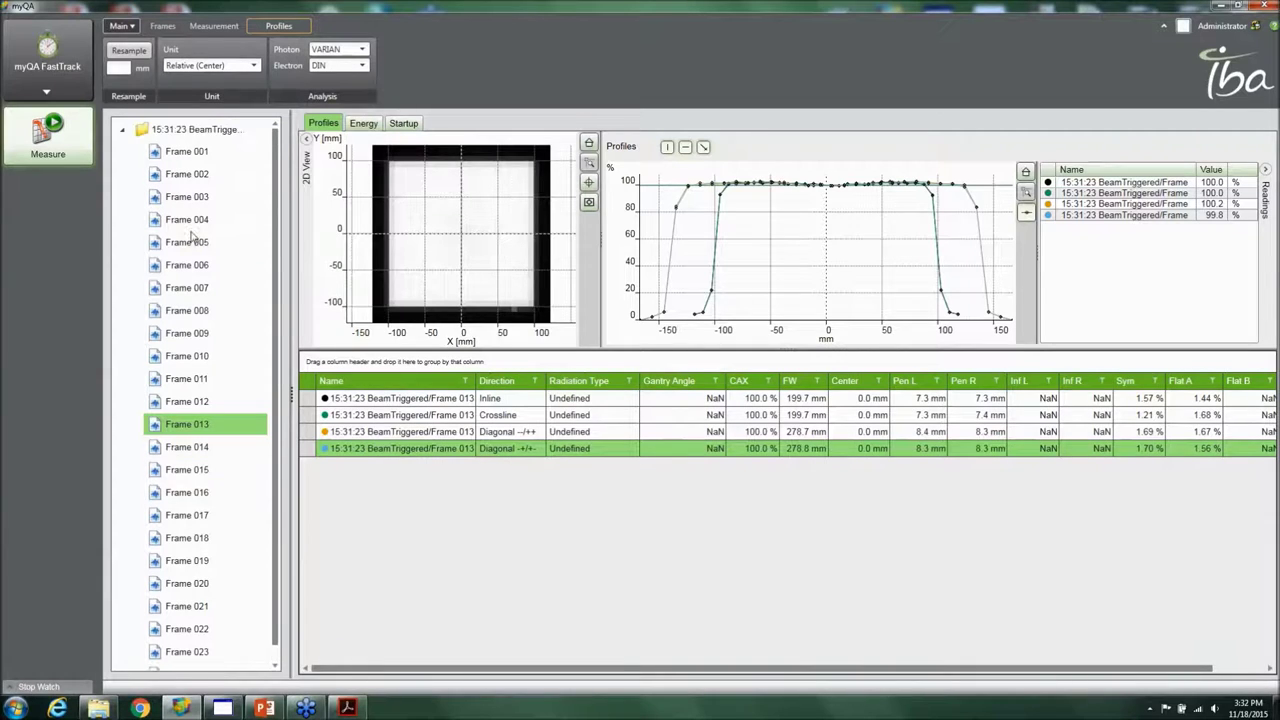
pyautogui.click(122, 129)
pyautogui.click(122, 129)
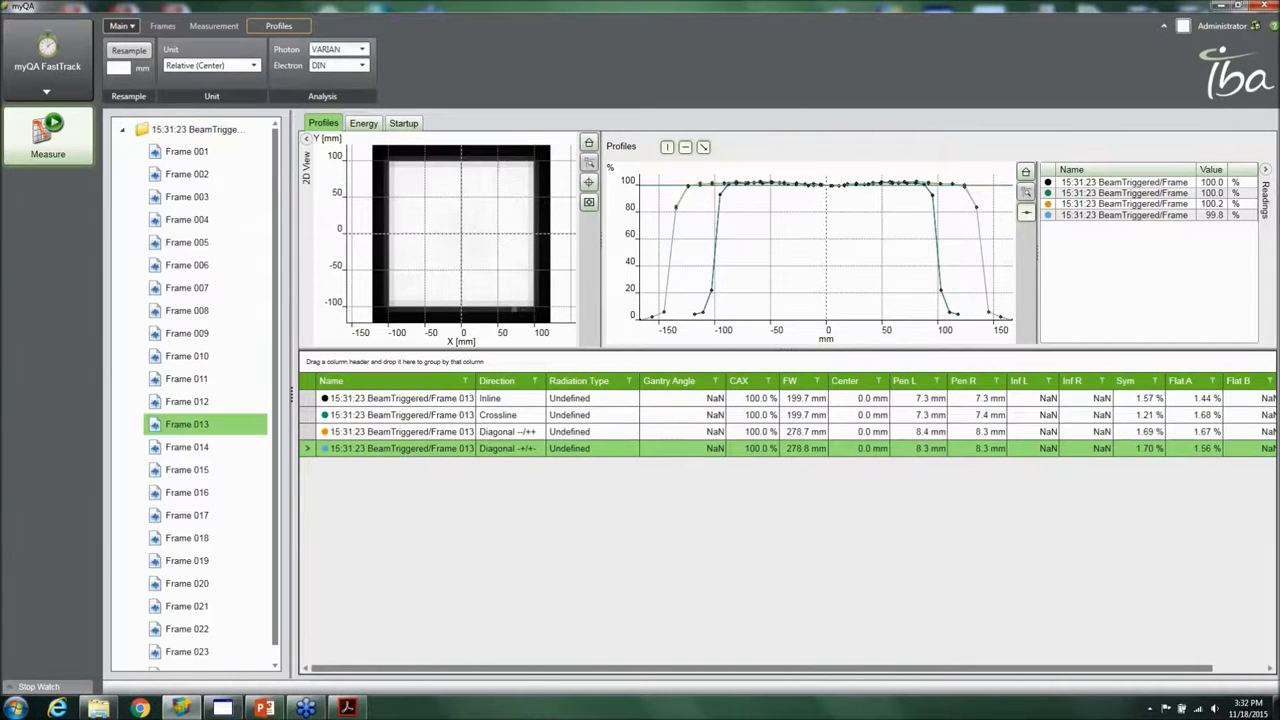
# Switch to myQA Platform, list the Agility unit's stored profiles for data import, and preview the 15 MV diagonal profile dated 2/9/2015 1:45:55 PM
pyautogui.click(47, 91)
pyautogui.click(68, 112)
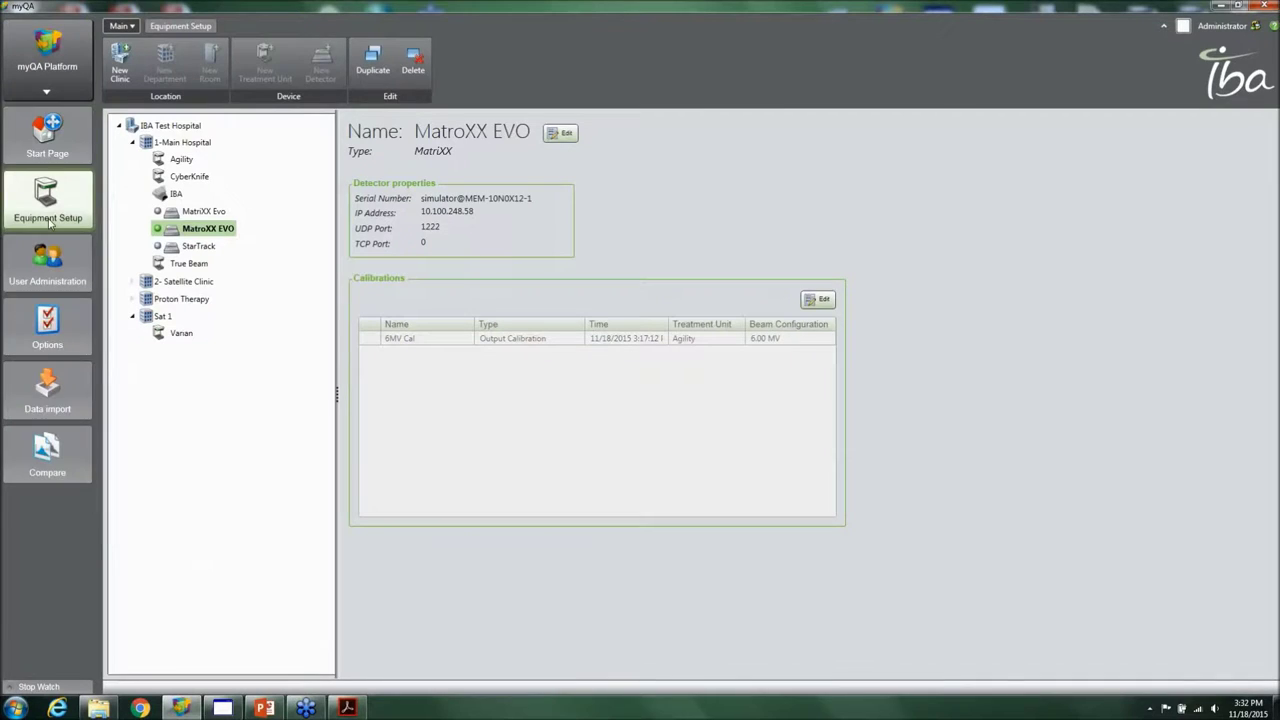
pyautogui.click(45, 393)
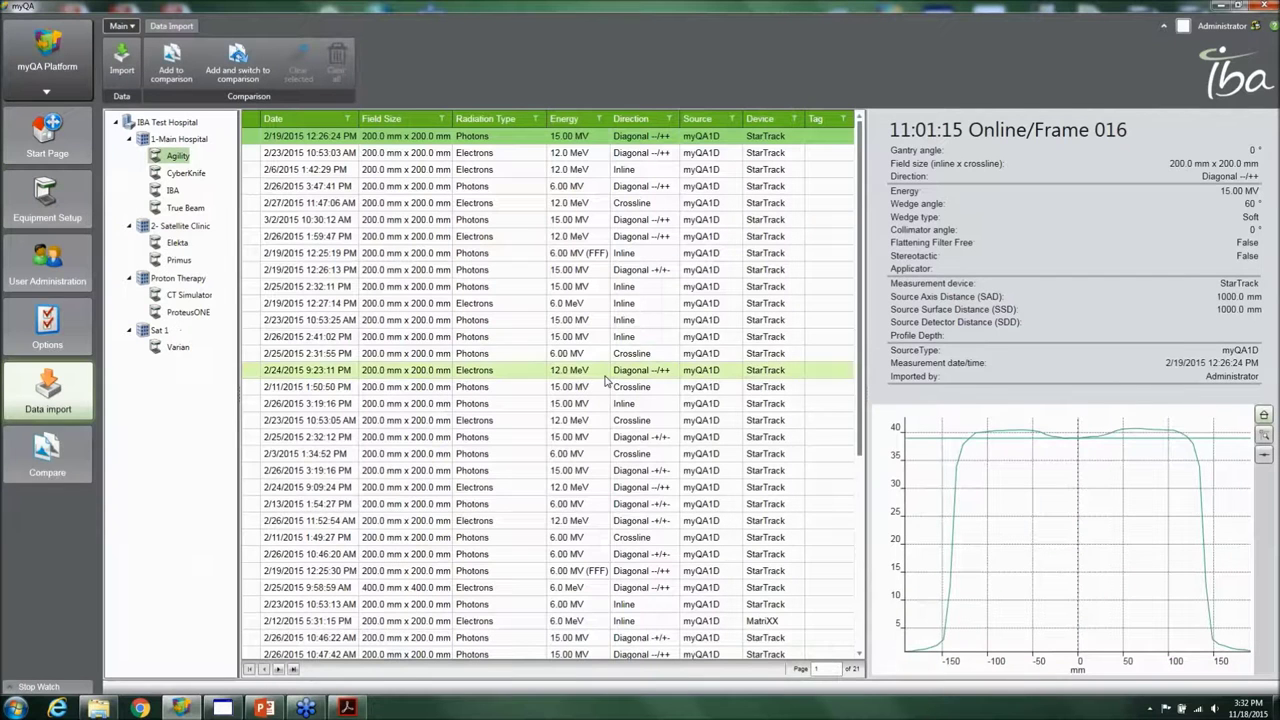
pyautogui.click(175, 347)
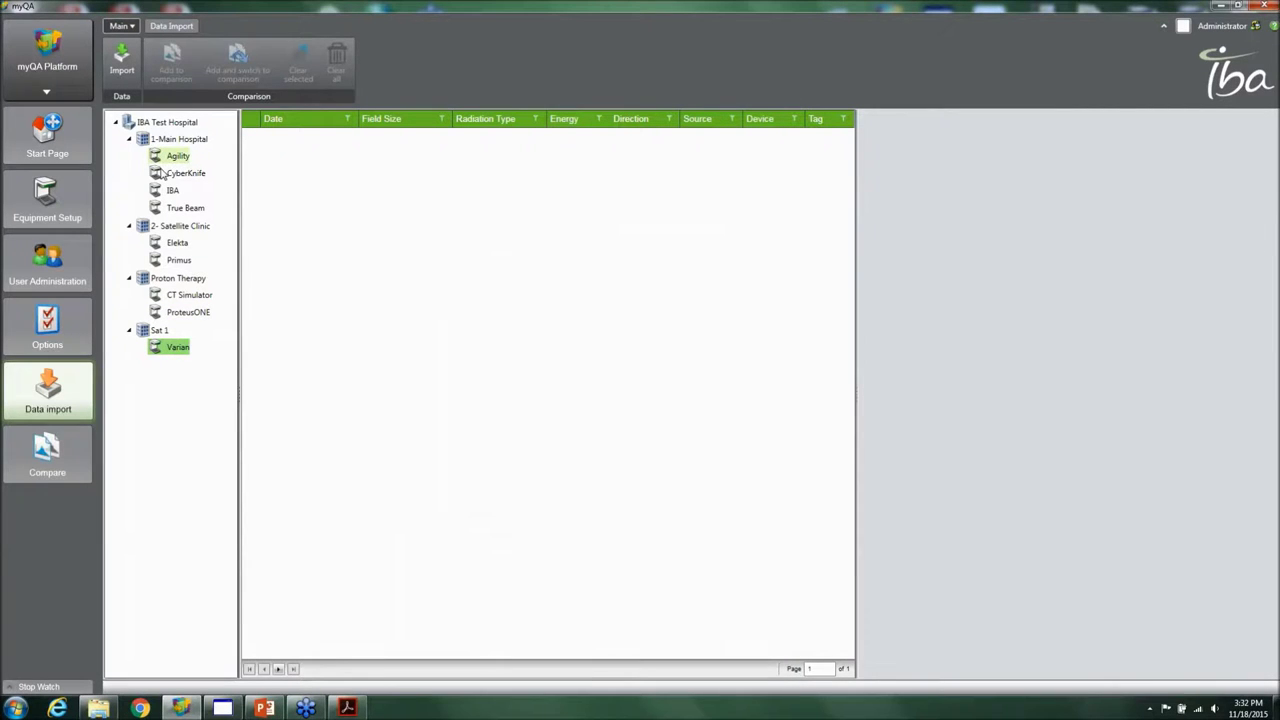
pyautogui.click(175, 156)
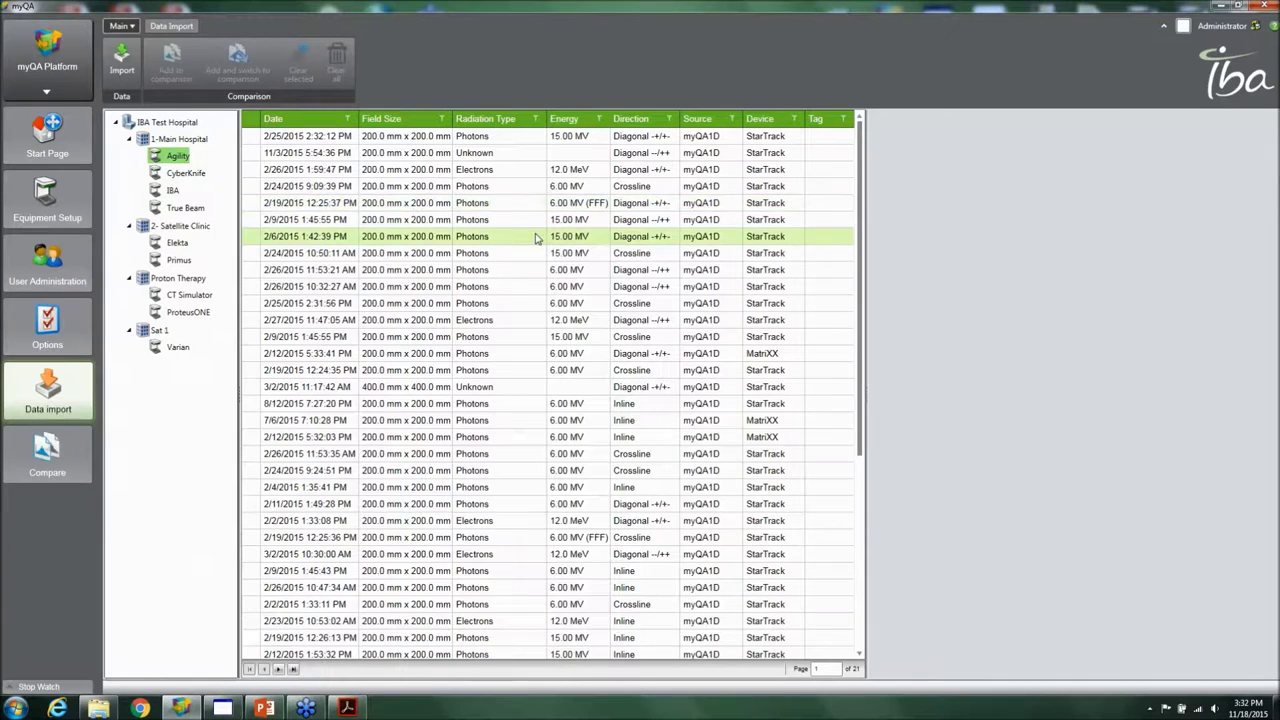
pyautogui.click(588, 220)
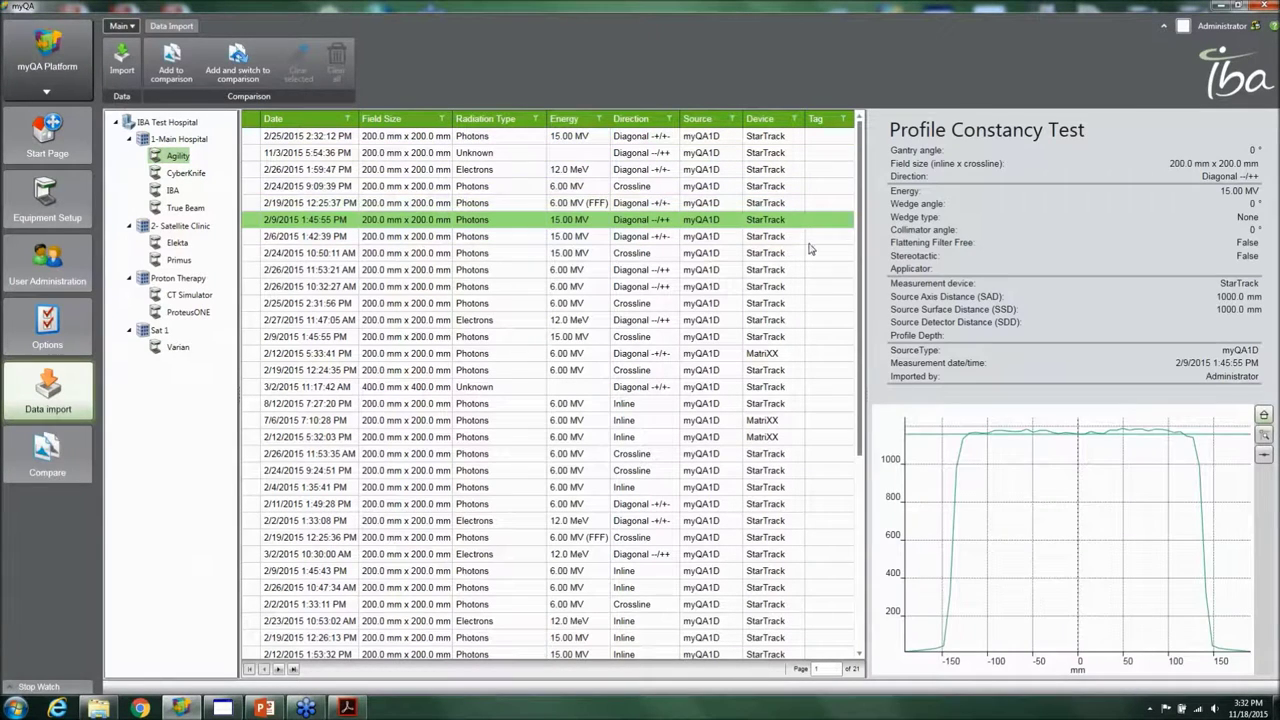
# Filter the Agility profile list to measurements taken with the MatriXX device
pyautogui.click(795, 119)
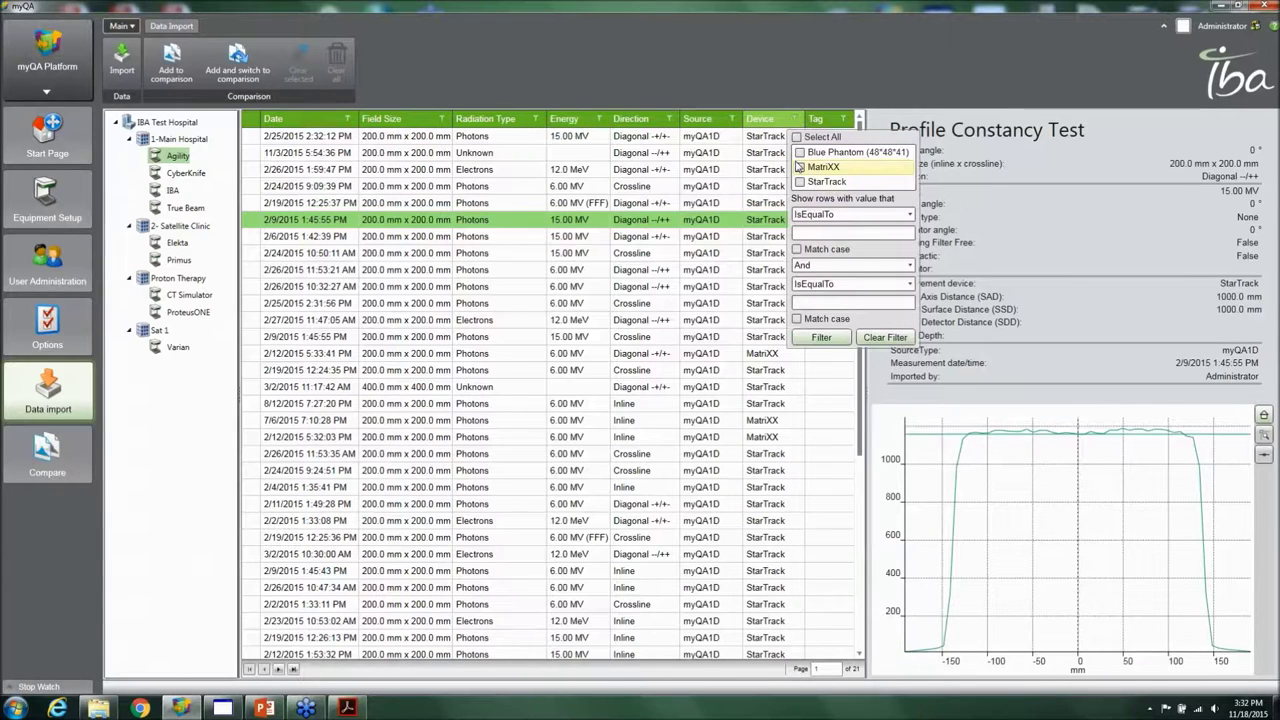
pyautogui.click(800, 167)
pyautogui.click(821, 338)
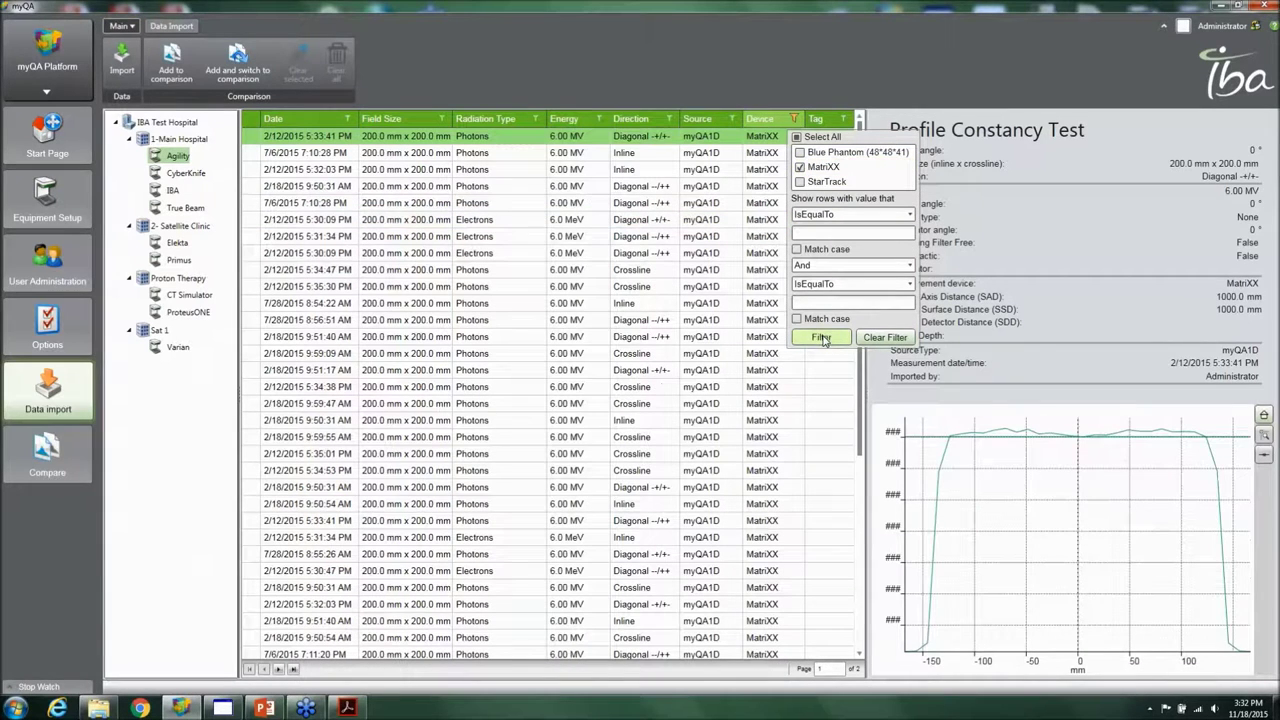
# Preview the 6 MV inline profiles dated 2/12/2015 5:32:03 PM and 7/6/2015 7:10:28 PM
pyautogui.click(618, 170)
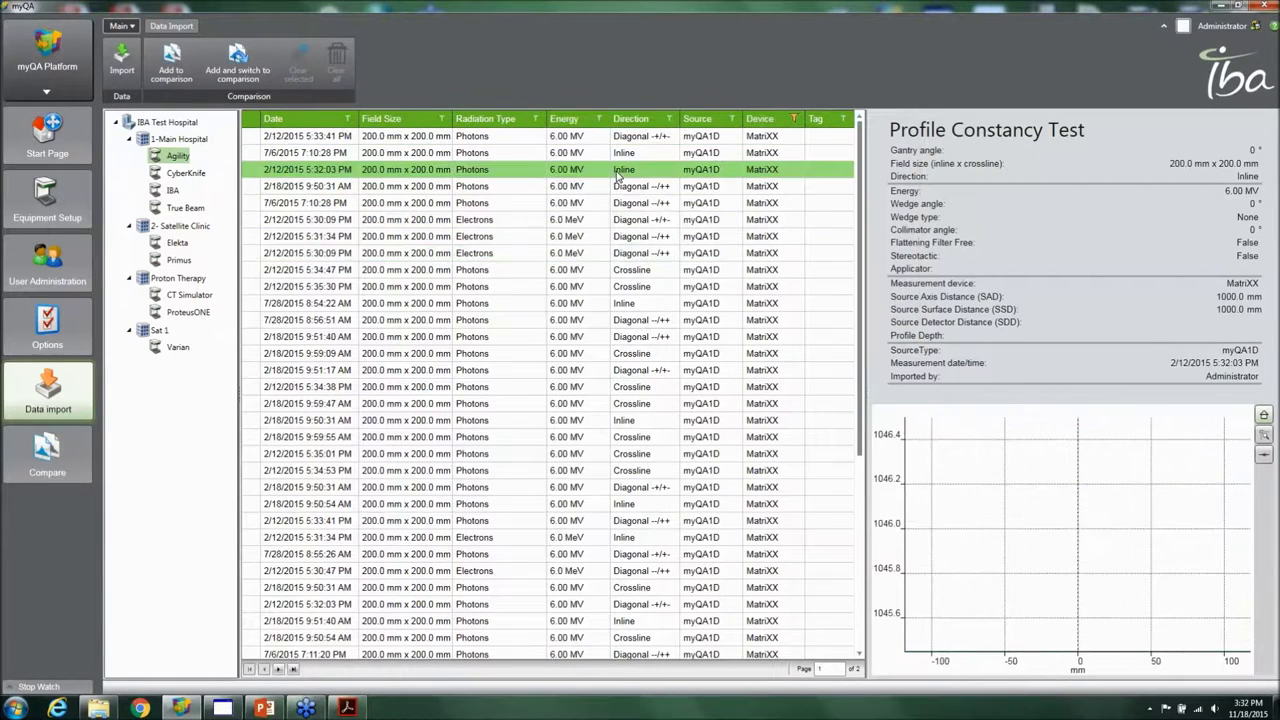
pyautogui.keyDown('ctrl'); pyautogui.click(620, 154); pyautogui.keyUp('ctrl')
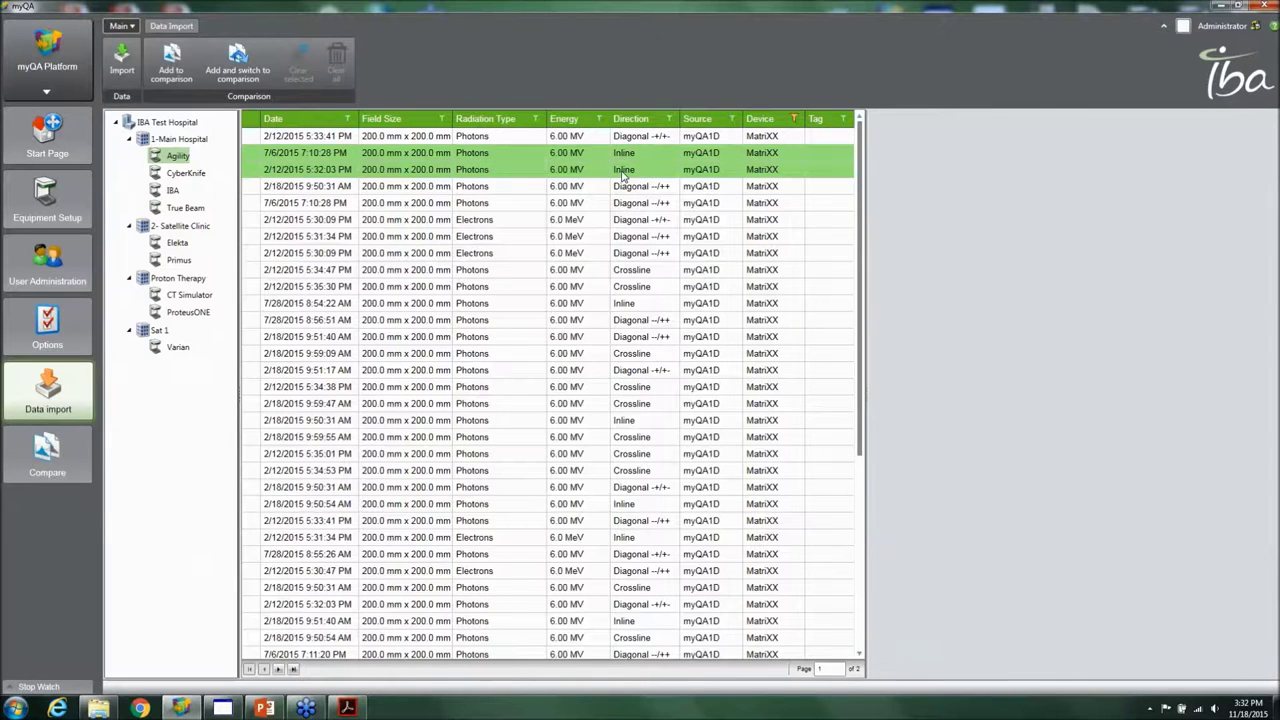
pyautogui.click(622, 172)
pyautogui.press('Up')
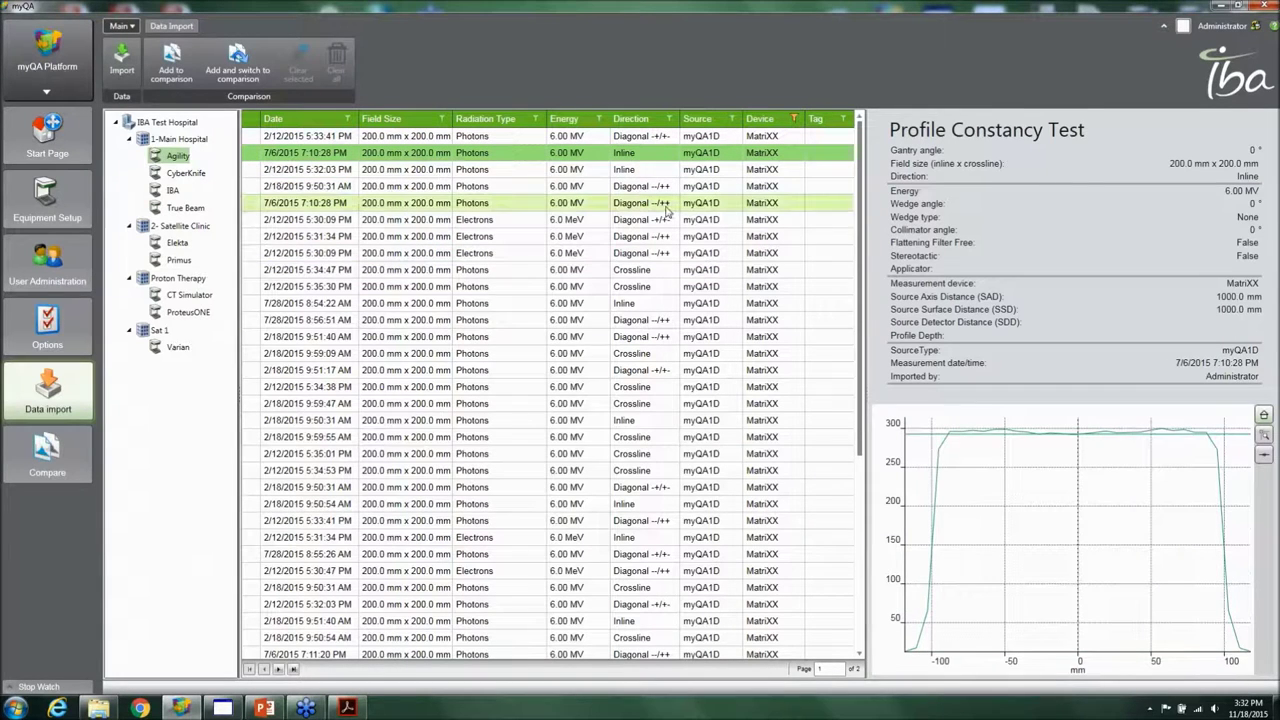
# Add the 6 MV crossline profiles from 2/12/2015 5:34:47 PM and 2/18/2015 9:59:09 AM to the comparison and switch to it
pyautogui.click(648, 270)
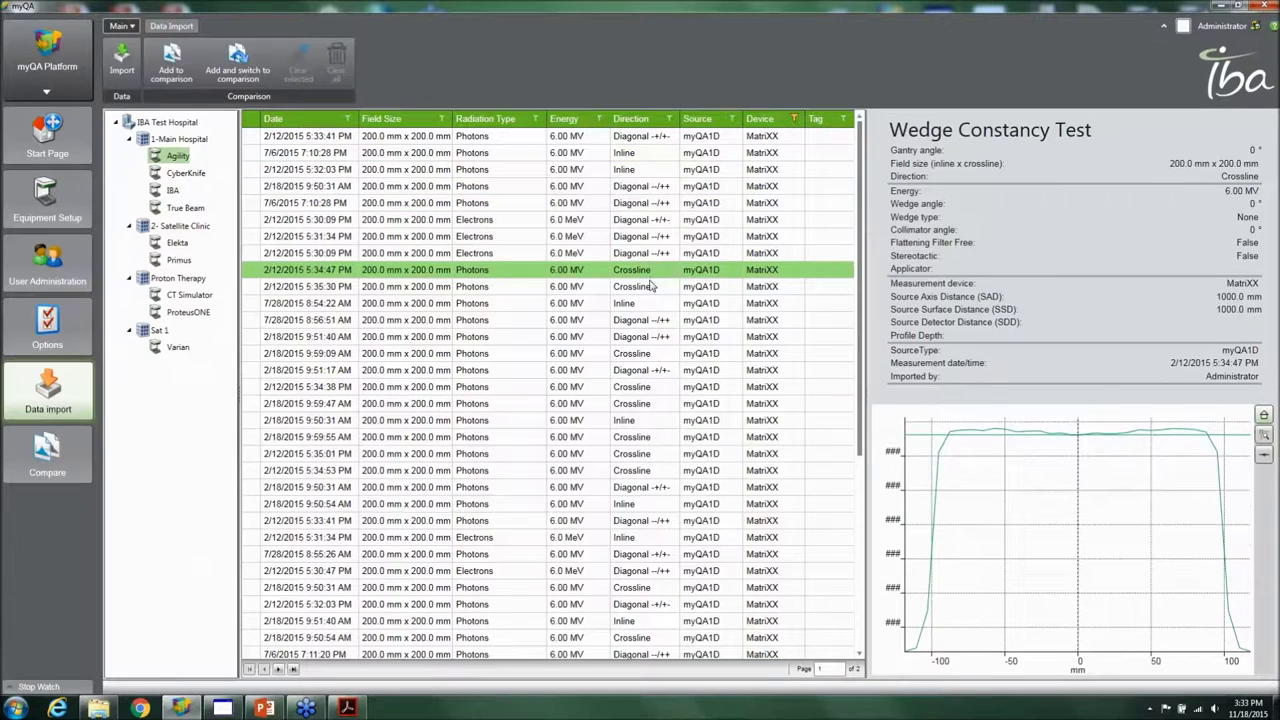
pyautogui.click(662, 356)
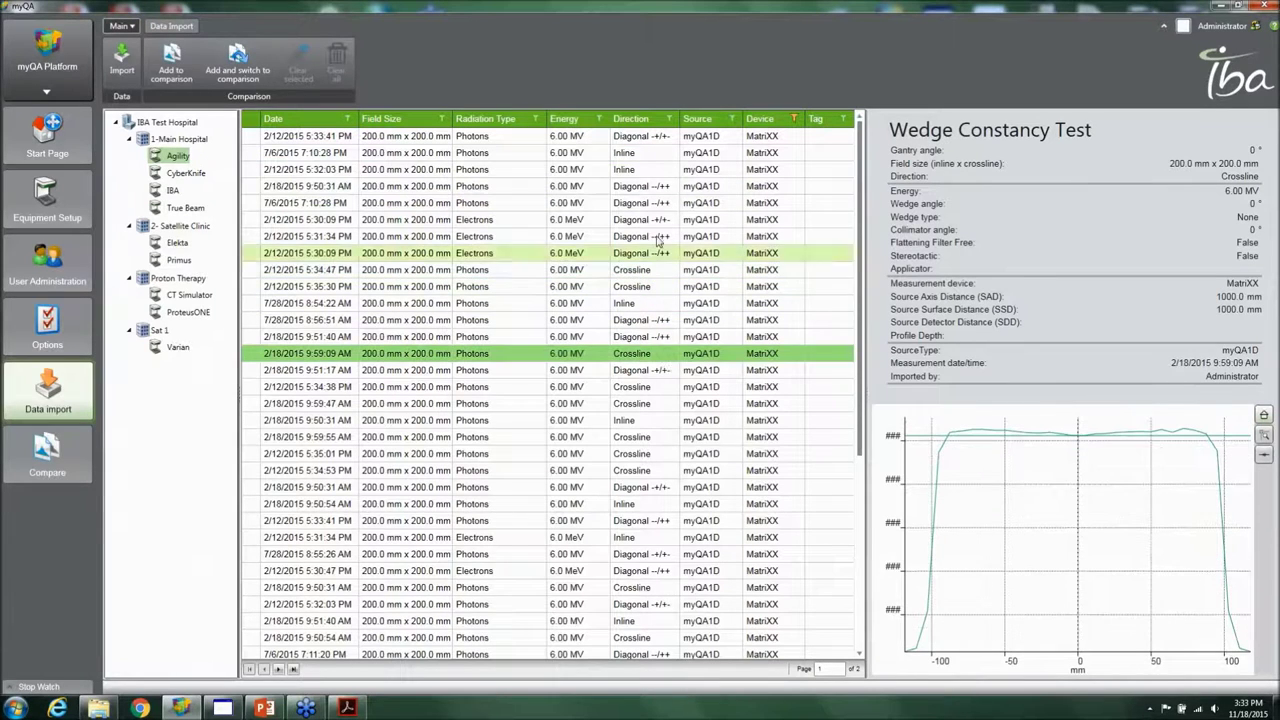
pyautogui.keyDown('ctrl'); pyautogui.click(660, 276); pyautogui.keyUp('ctrl')
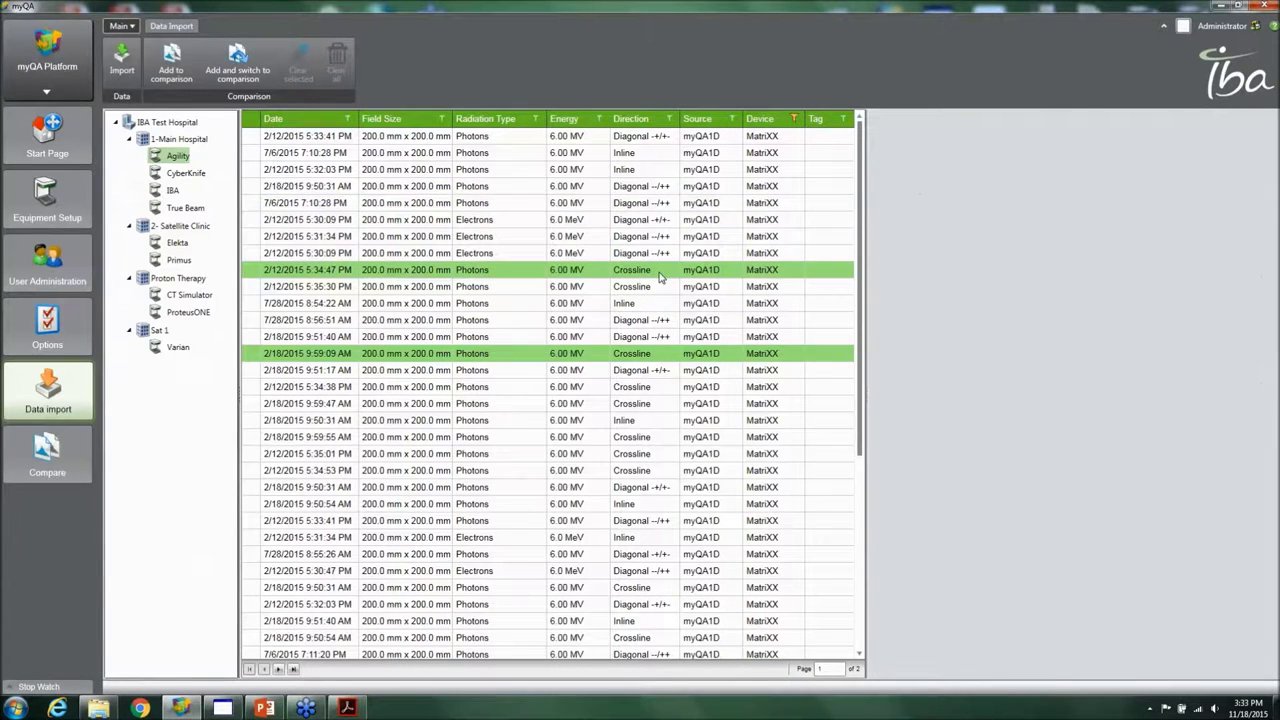
pyautogui.click(239, 72)
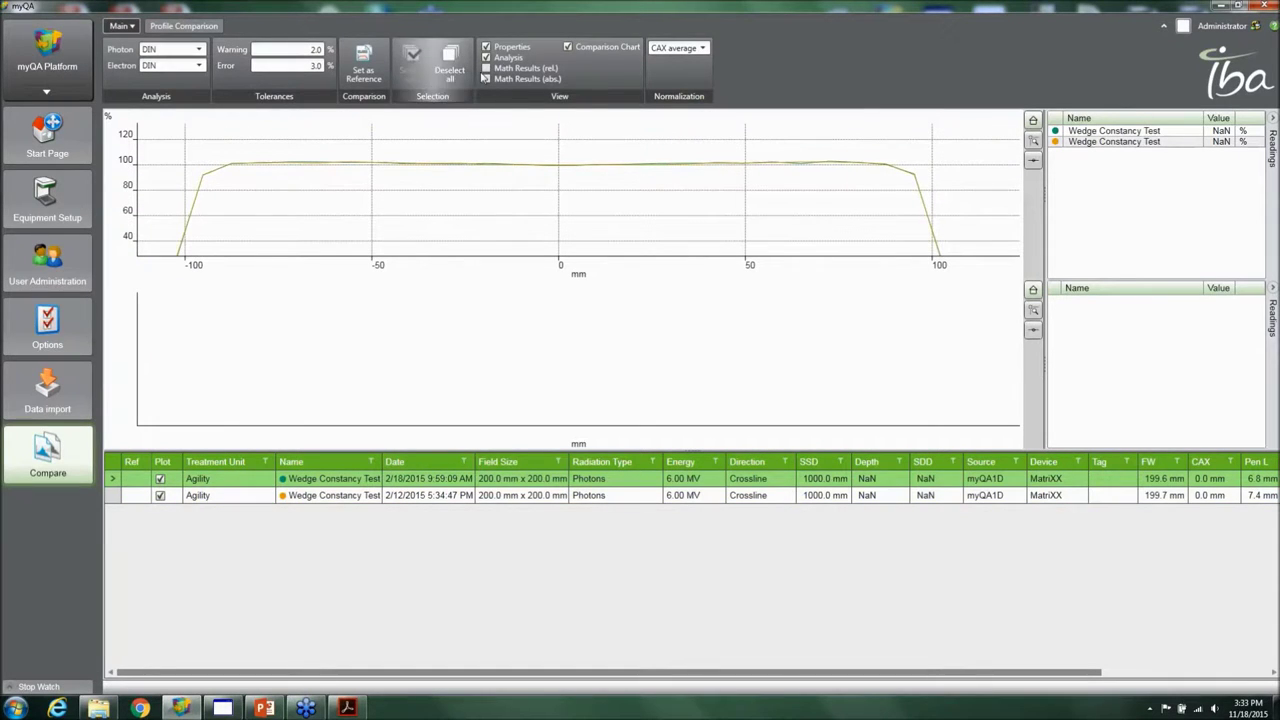
# Show the relative and absolute math results and set the 2/18/2015 Wedge Constancy Test profile as the reference
pyautogui.click(487, 68)
pyautogui.click(487, 78)
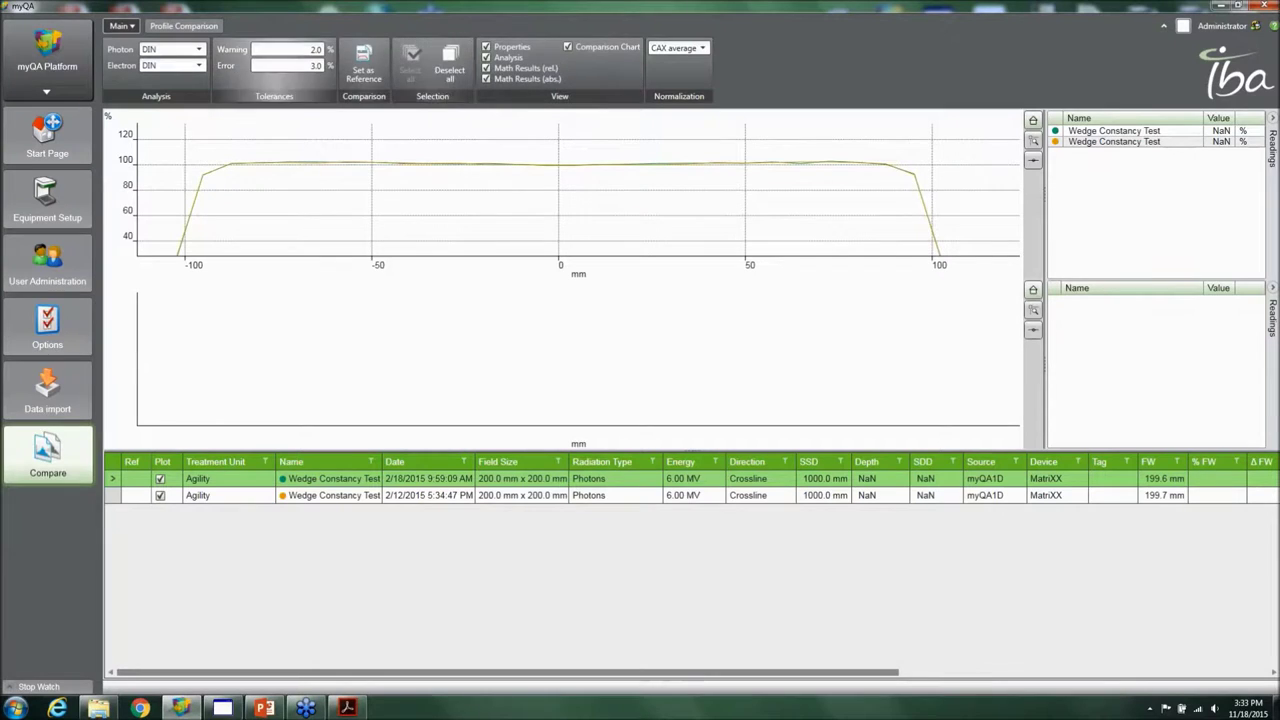
pyautogui.click(366, 68)
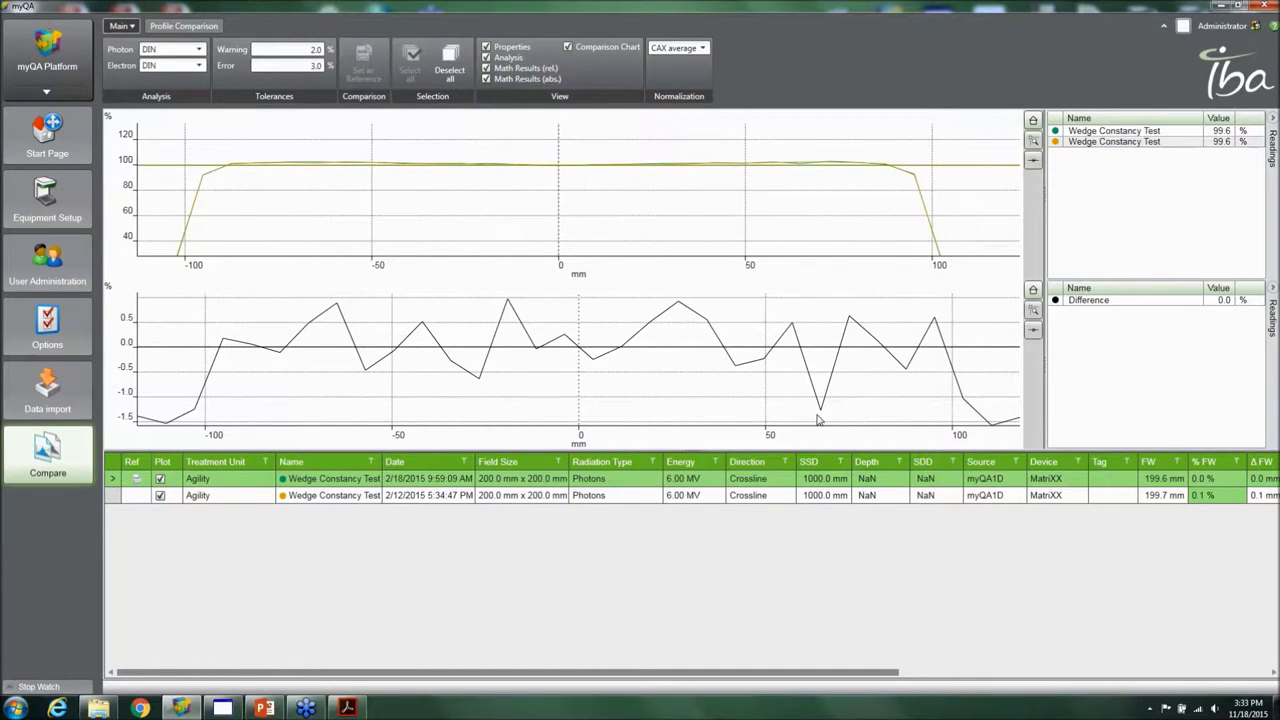
# Set the photon analysis protocol to VARIAN and review the deviation columns of the compared profiles
pyautogui.moveTo(900, 671); pyautogui.dragTo(1245, 663)
pyautogui.click(155, 49)
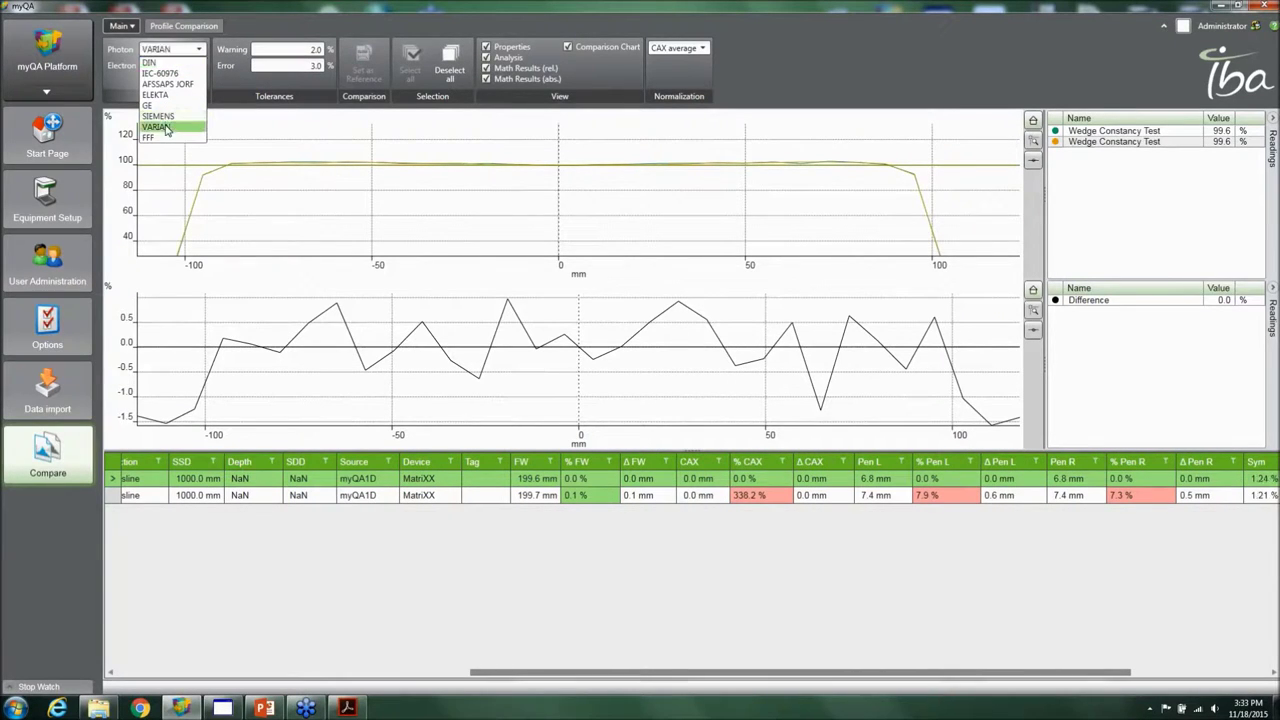
pyautogui.click(160, 127)
pyautogui.moveTo(966, 674); pyautogui.dragTo(1158, 677)
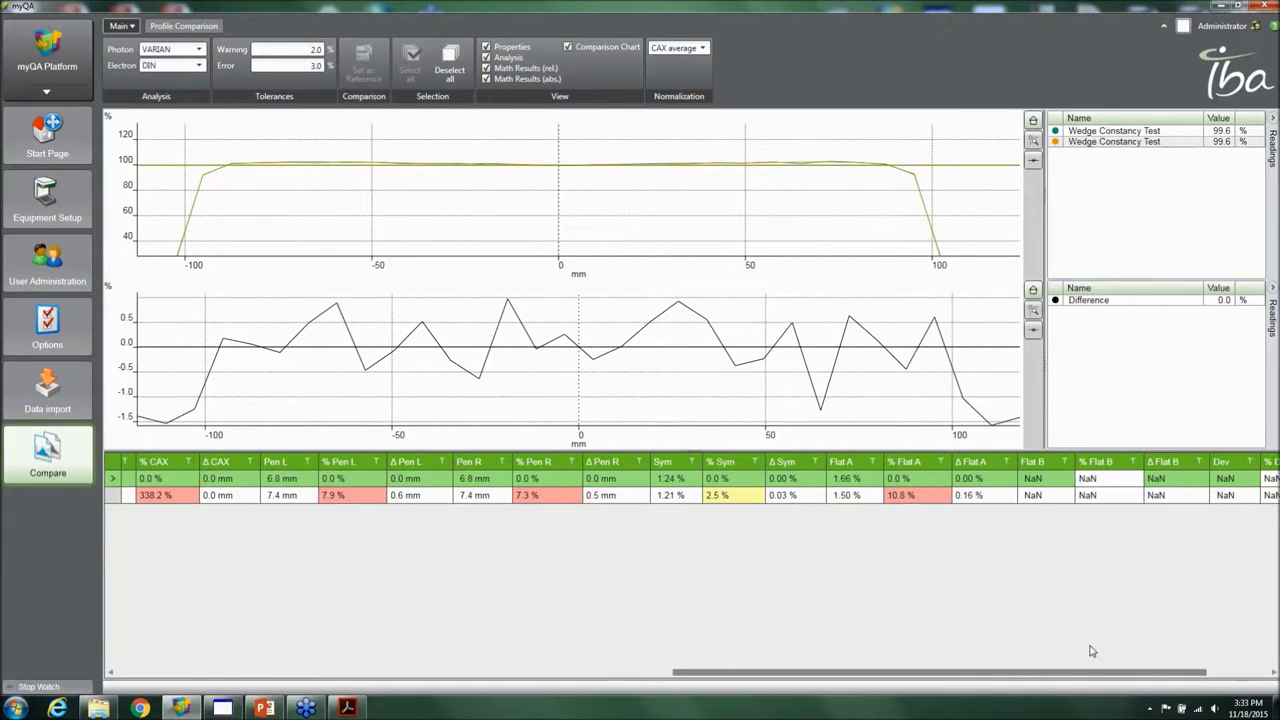
pyautogui.moveTo(957, 678); pyautogui.dragTo(265, 660)
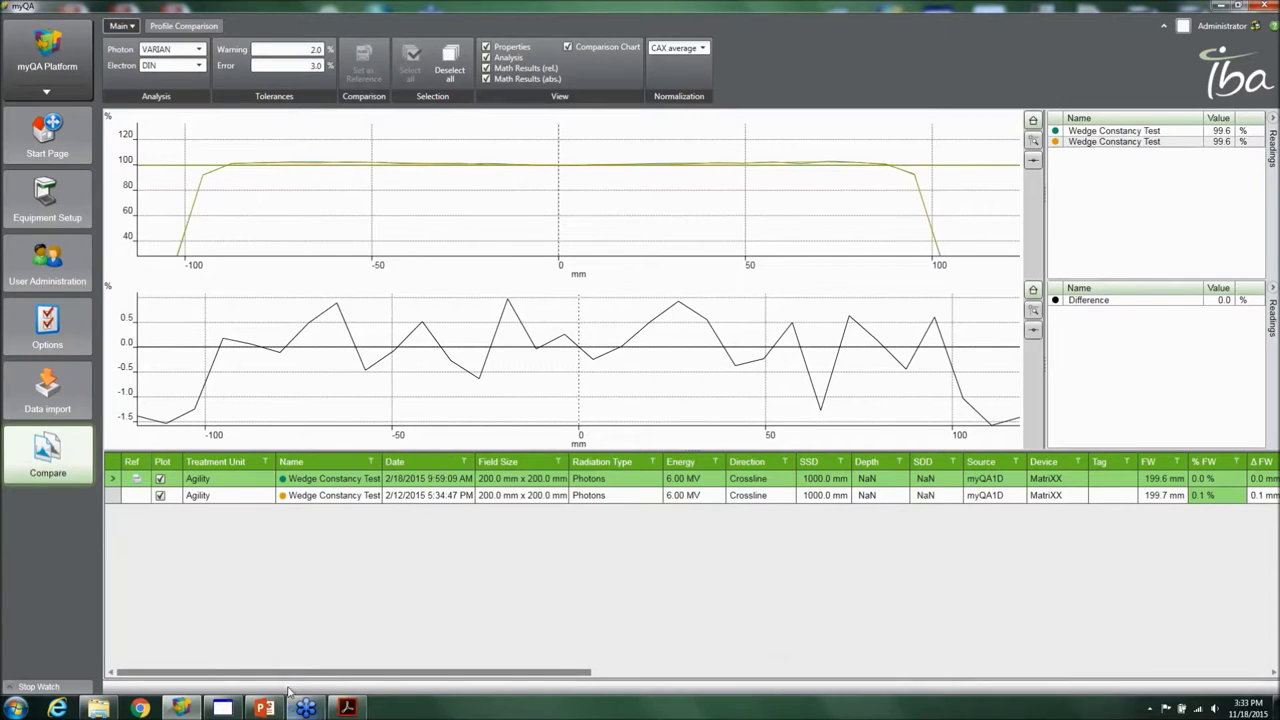
pyautogui.moveTo(370, 677); pyautogui.dragTo(125, 571)
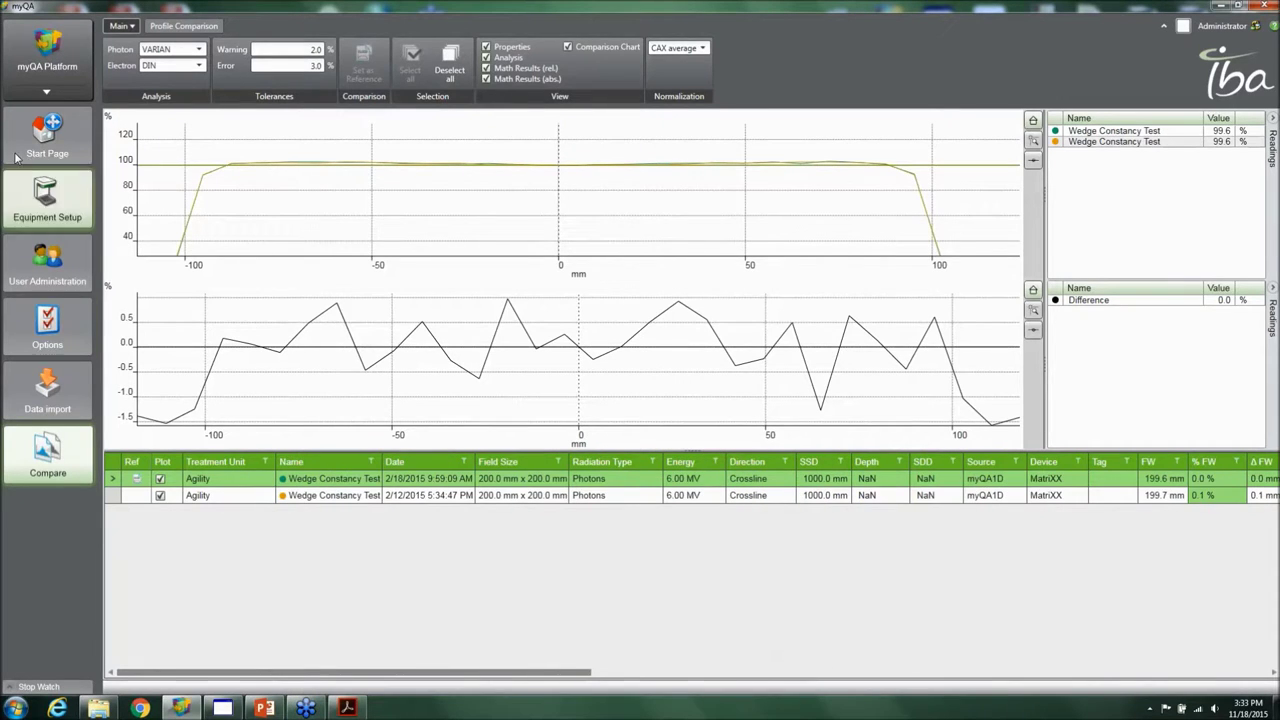
# Return to myQA FastTrack and toggle the inline, crossline and diagonal profiles of Frame 013 off and back on
pyautogui.click(46, 90)
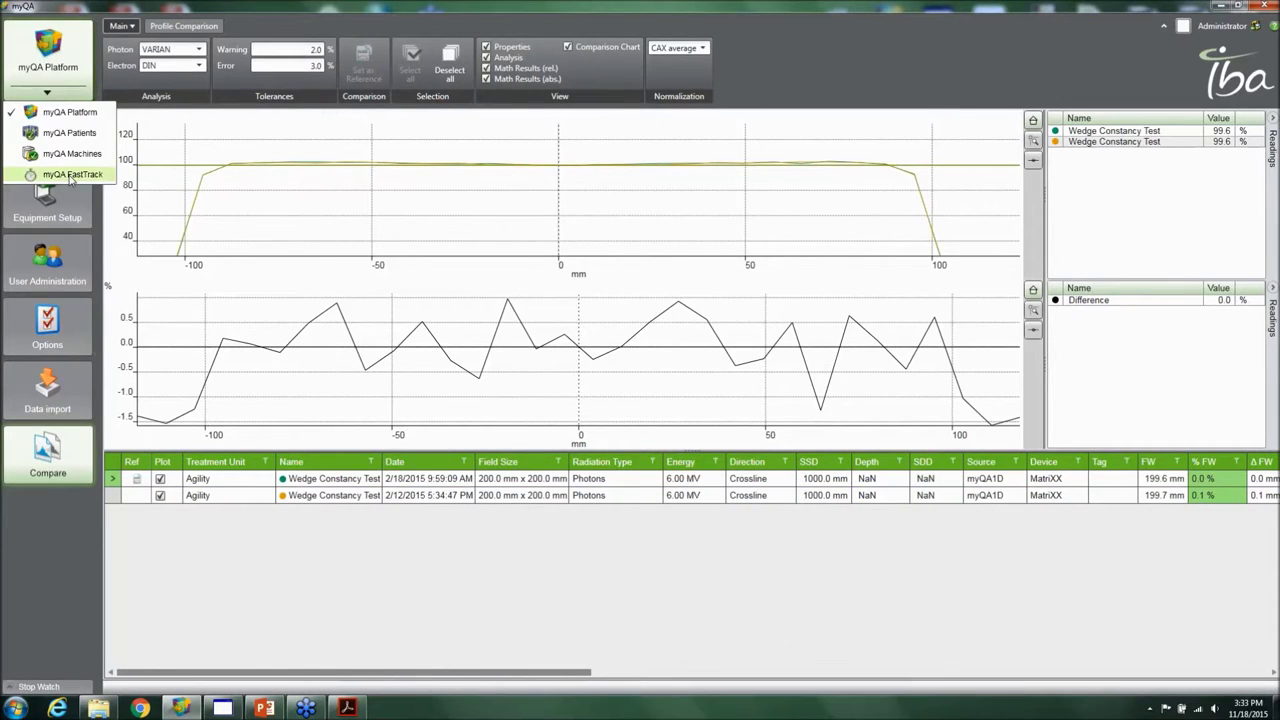
pyautogui.click(70, 176)
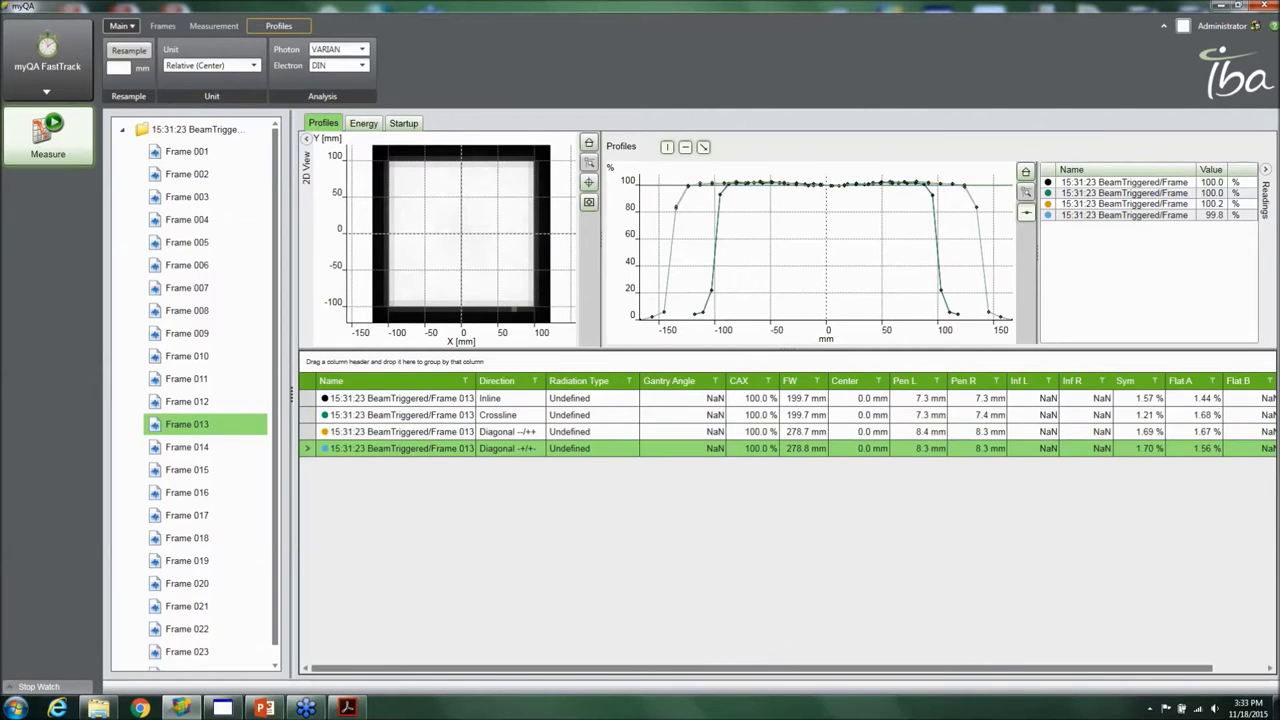
pyautogui.click(685, 148)
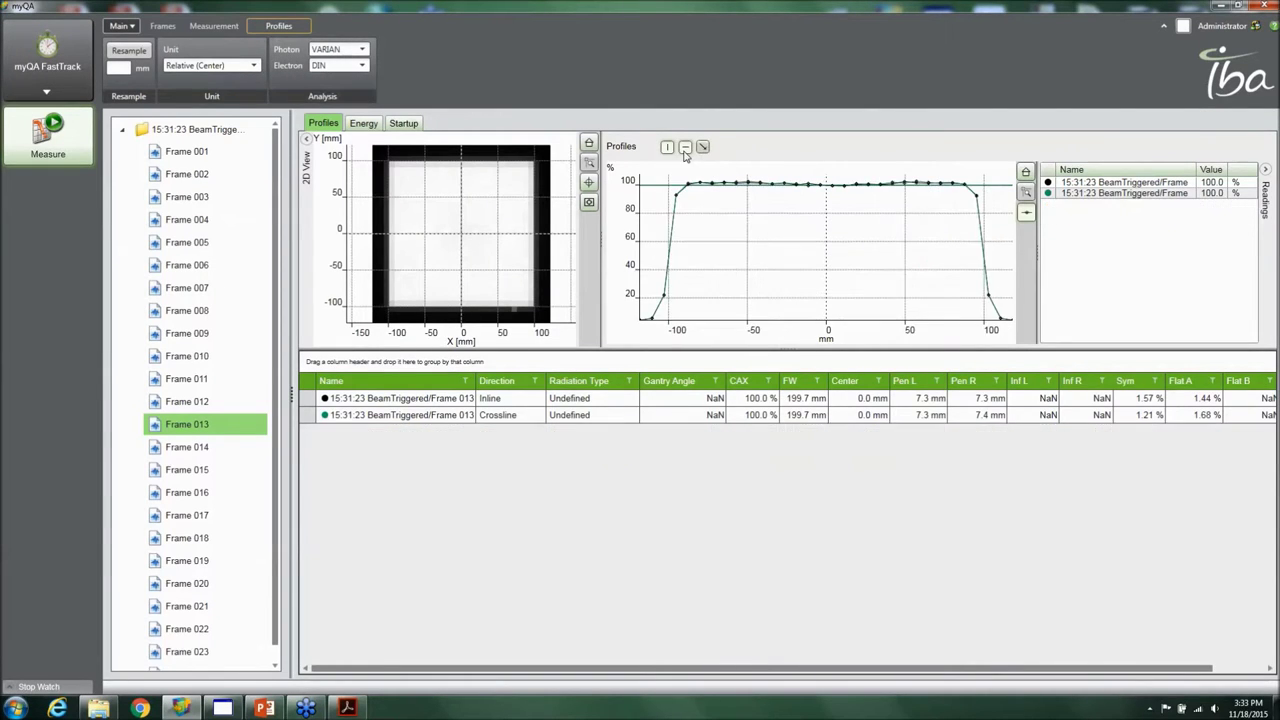
pyautogui.click(670, 148)
pyautogui.click(668, 148)
pyautogui.click(685, 148)
pyautogui.click(693, 150)
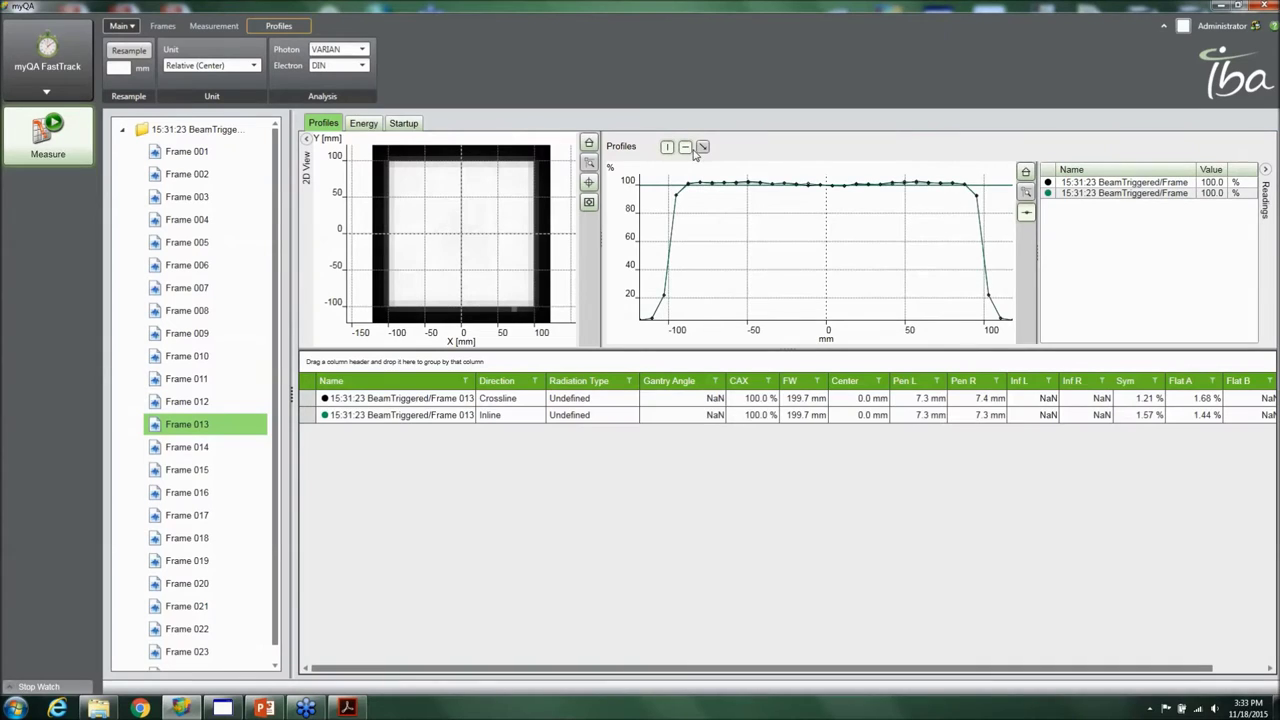
pyautogui.click(703, 147)
# Switch from myQA FastTrack to the myQA Patients application
pyautogui.click(162, 27)
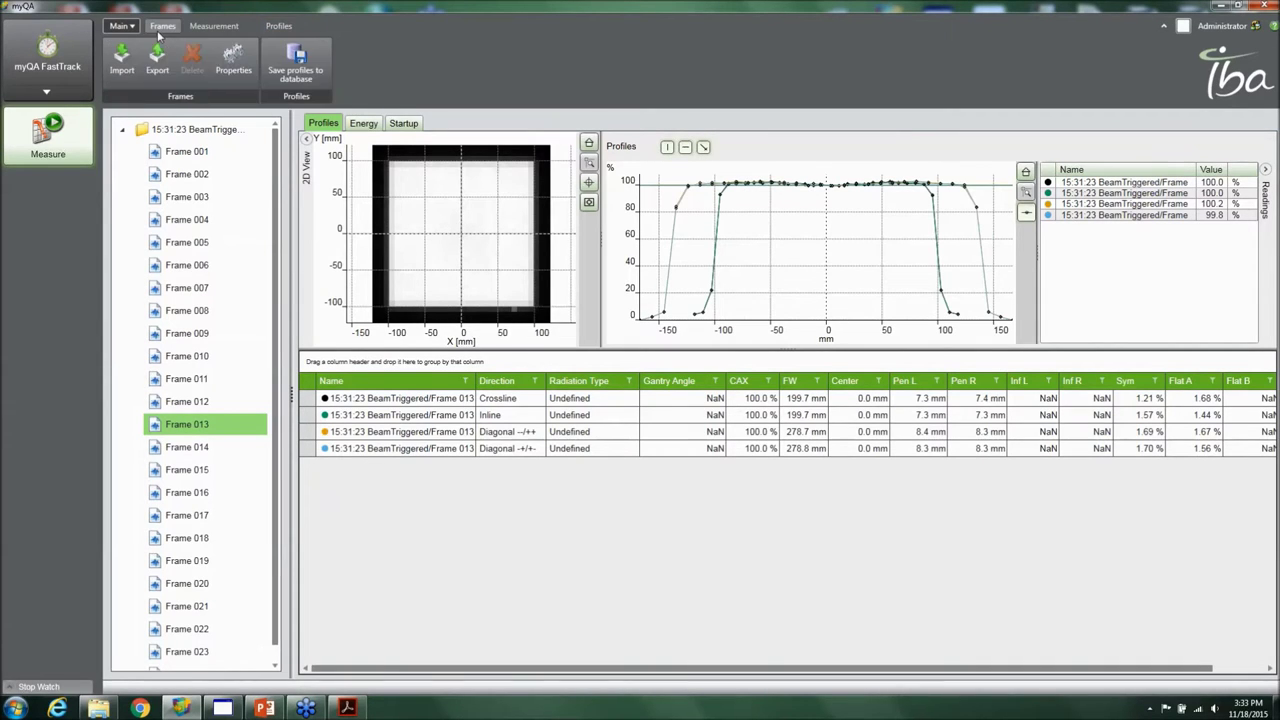
pyautogui.click(17, 64)
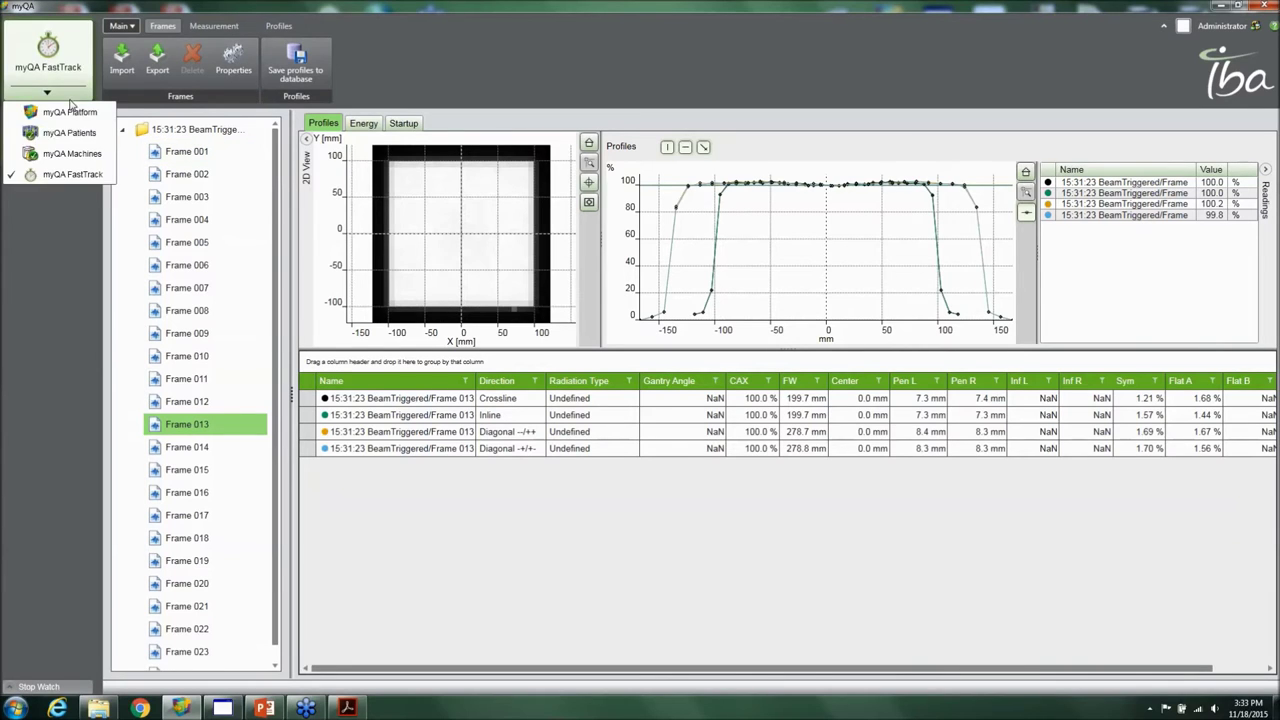
pyautogui.click(72, 134)
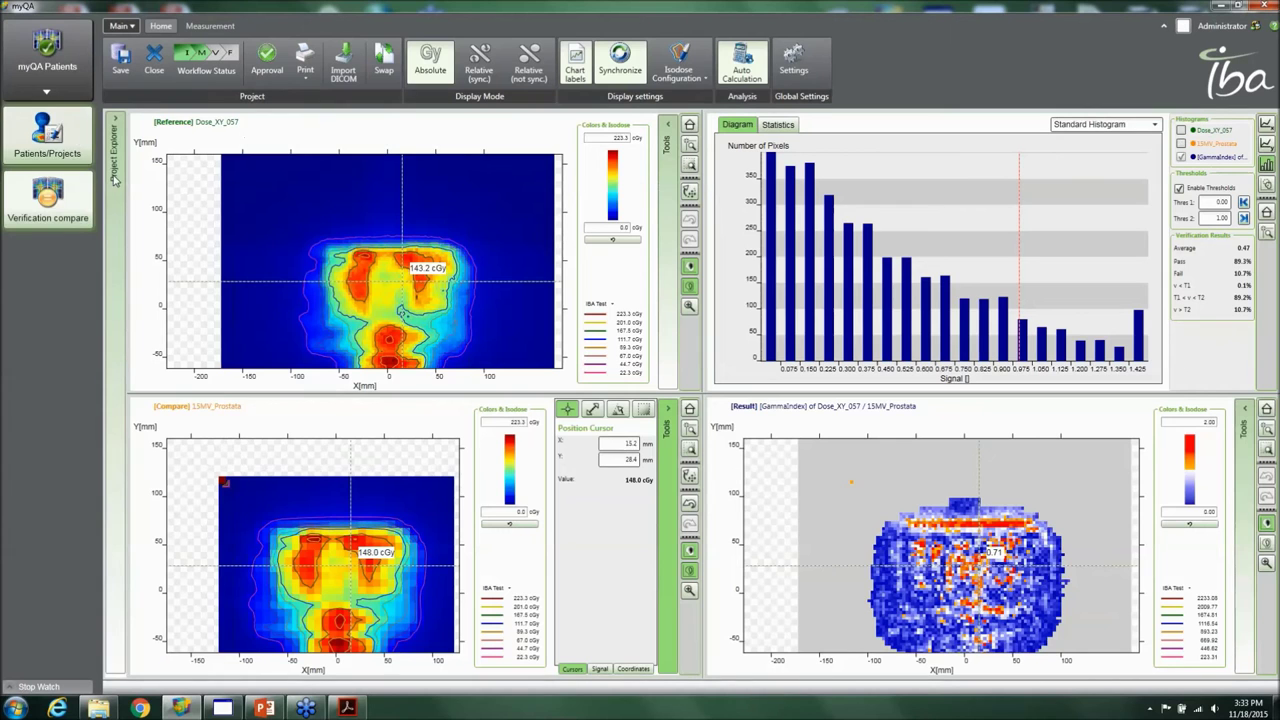